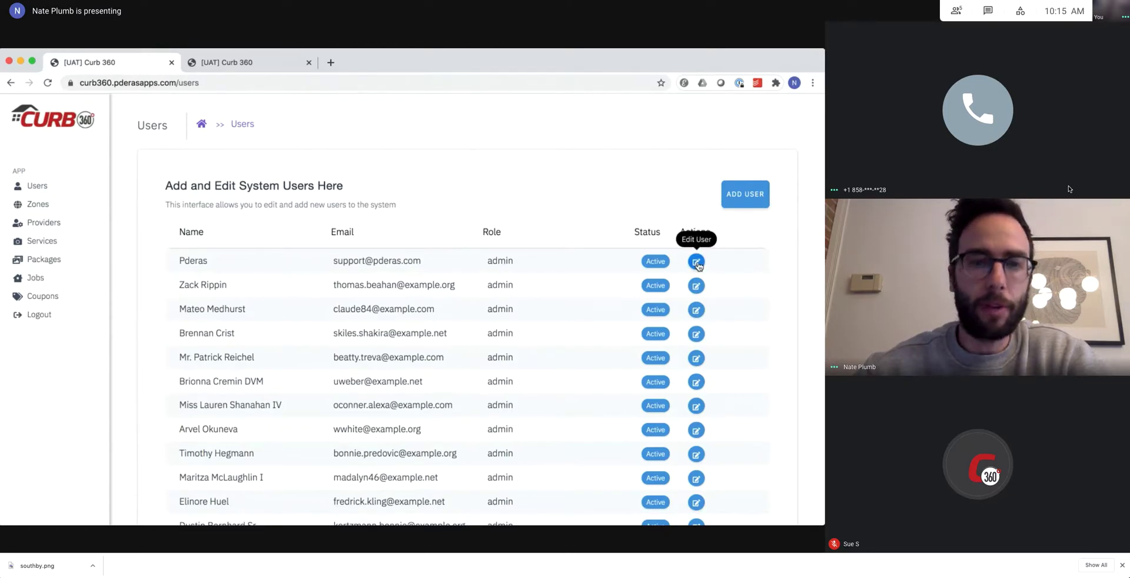
Open the new-user form and the first admin user's details, closing both without changes.
left_click(746, 196)
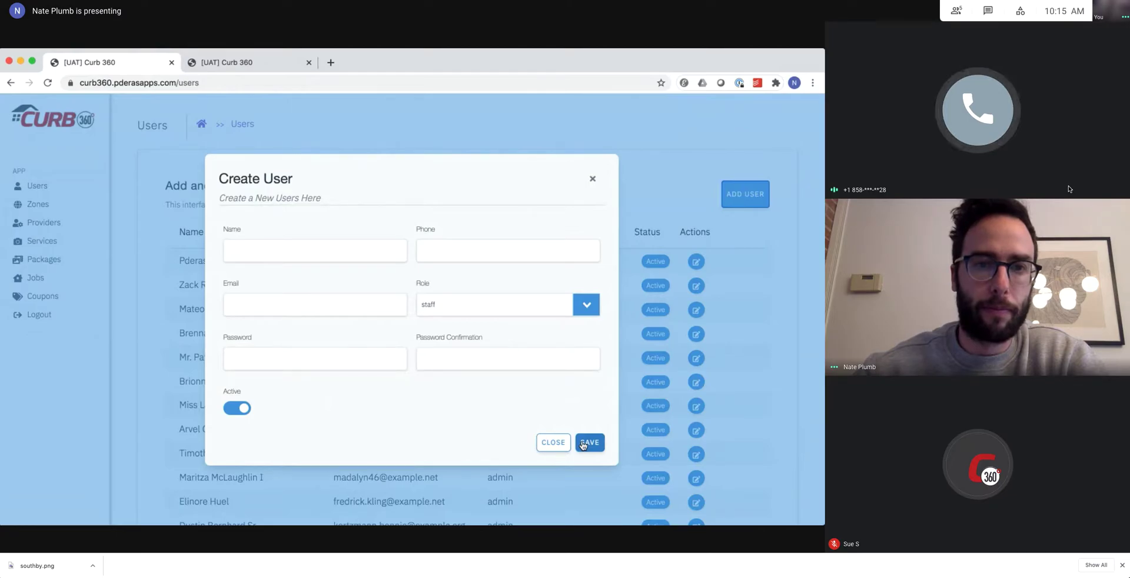
left_click(553, 443)
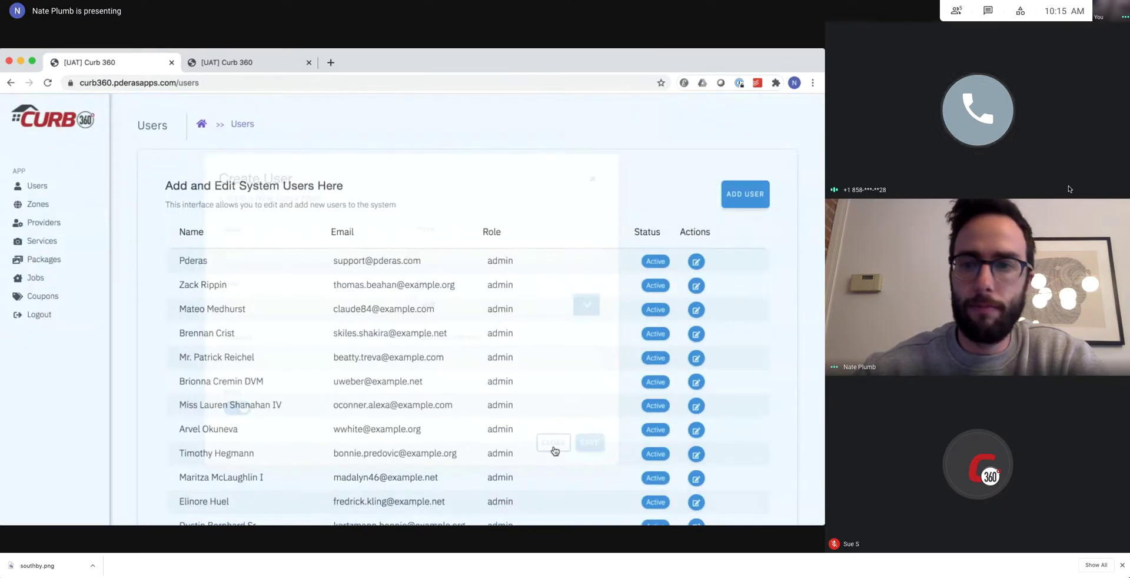
left_click(695, 261)
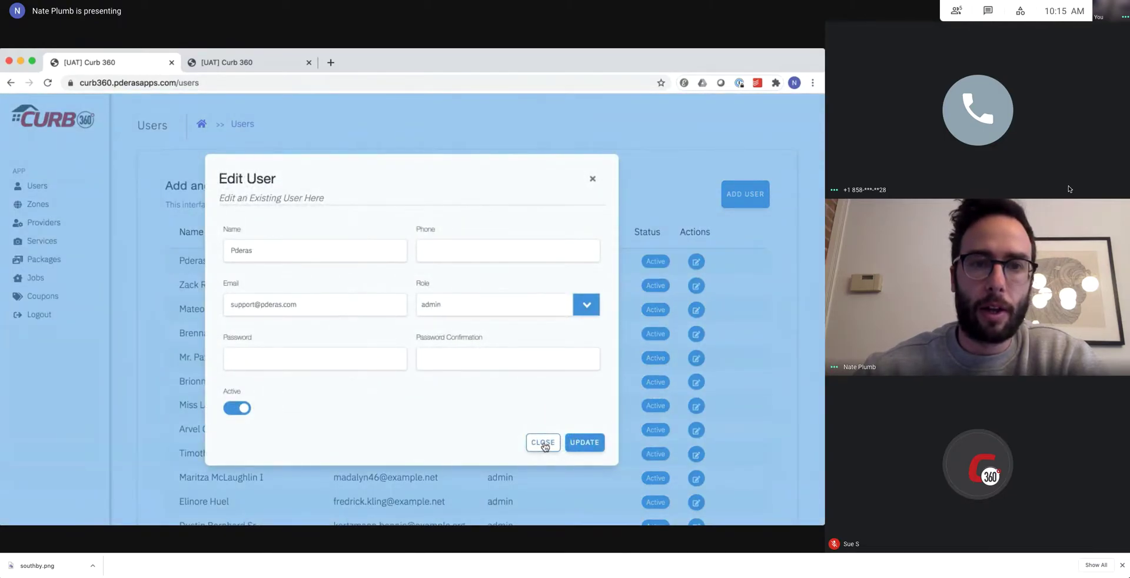
left_click(542, 444)
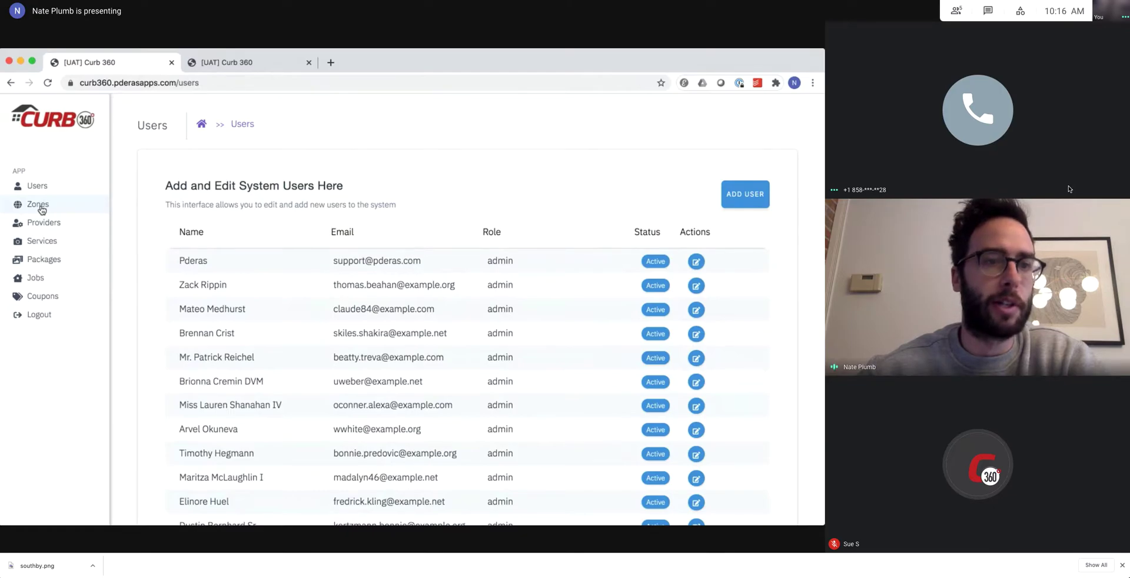
Go to Zone Management and look over the San Diego zone map and zone table.
left_click(38, 206)
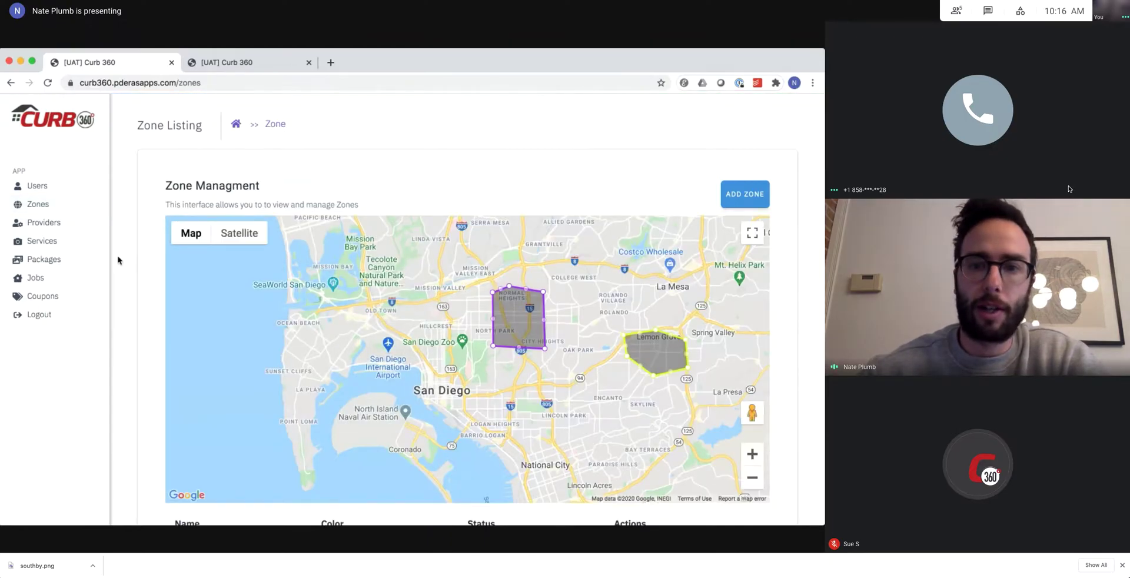
scroll(134, 321, "down", 2)
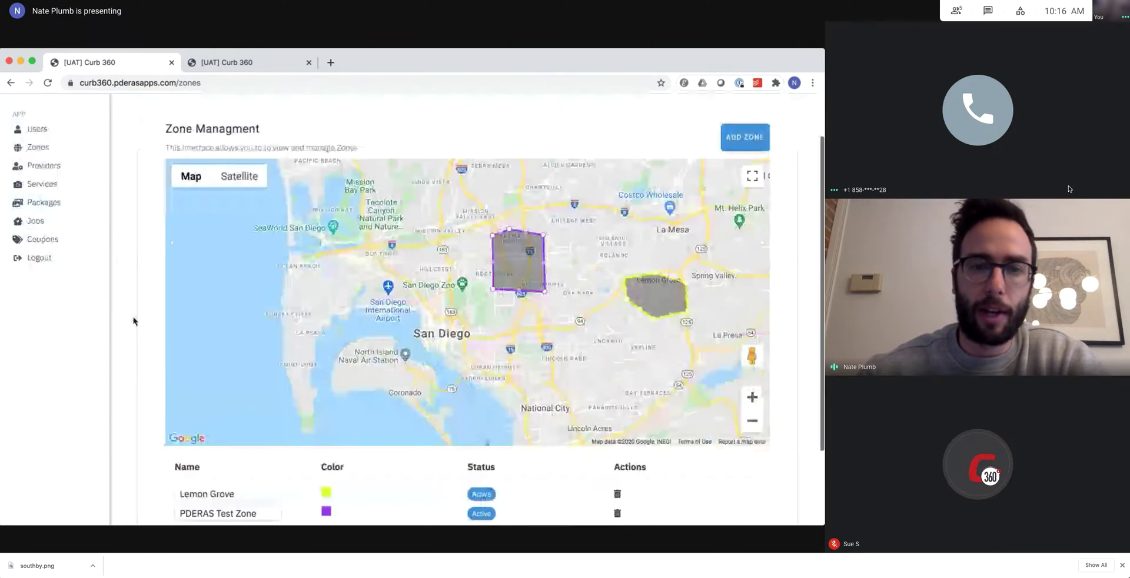
scroll(134, 321, "down", 3)
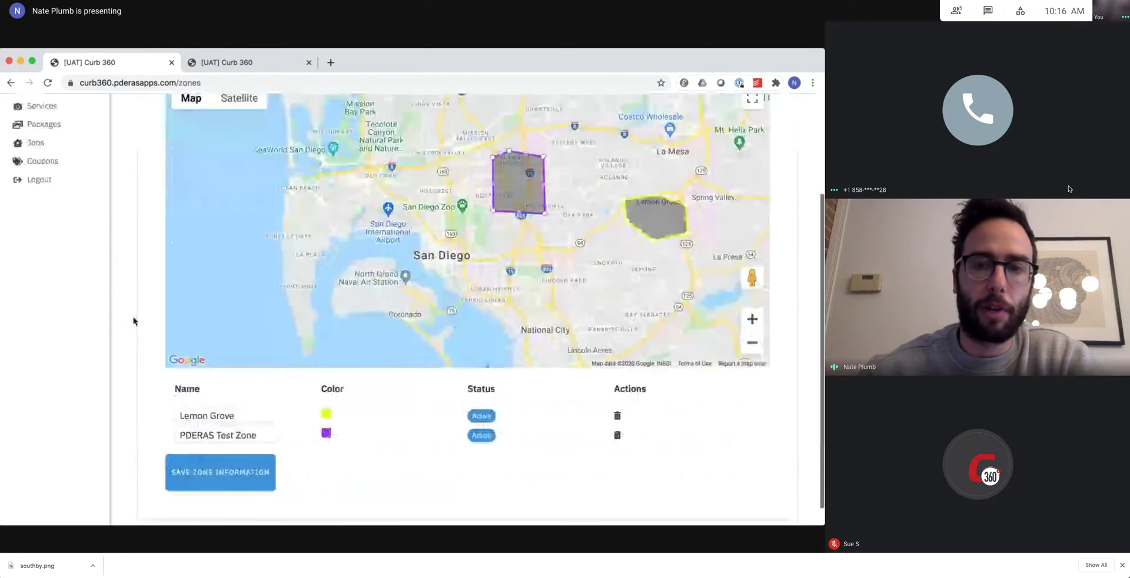
scroll(134, 320, "up", 4)
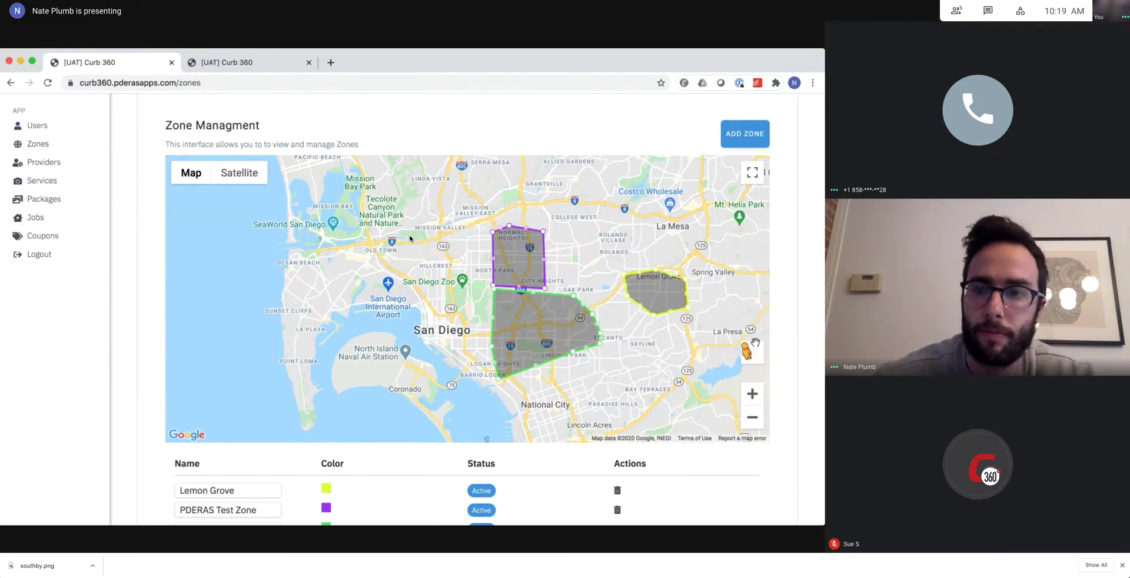
Pan the zone map north past La Jolla and Miramar toward Del Mar and Poway, then zoom out one level.
left_click_drag(664, 220, 622, 366)
left_click_drag(589, 277, 641, 322)
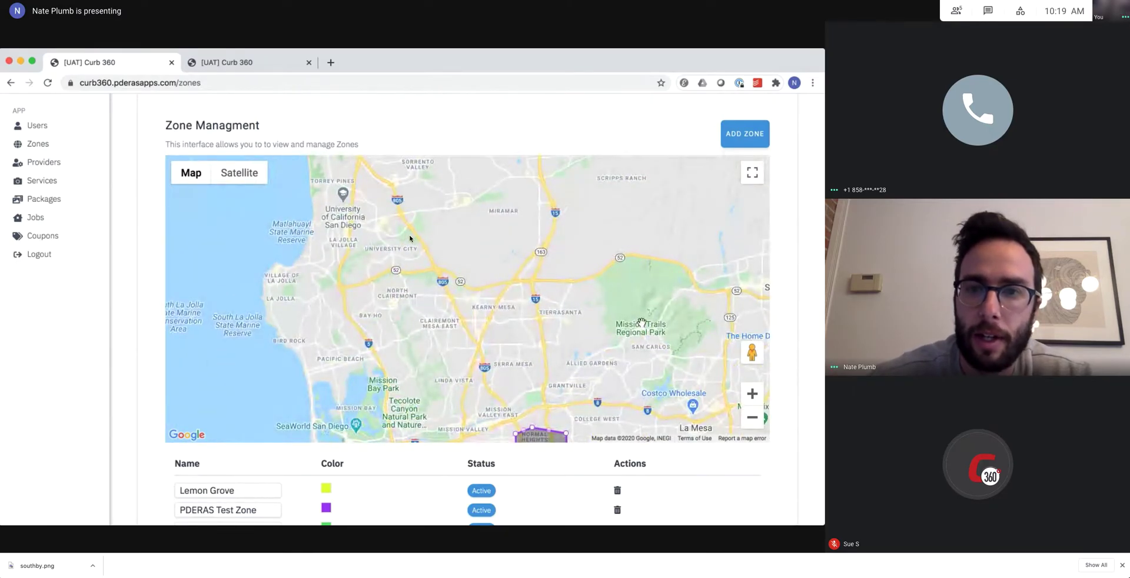
left_click_drag(609, 244, 592, 317)
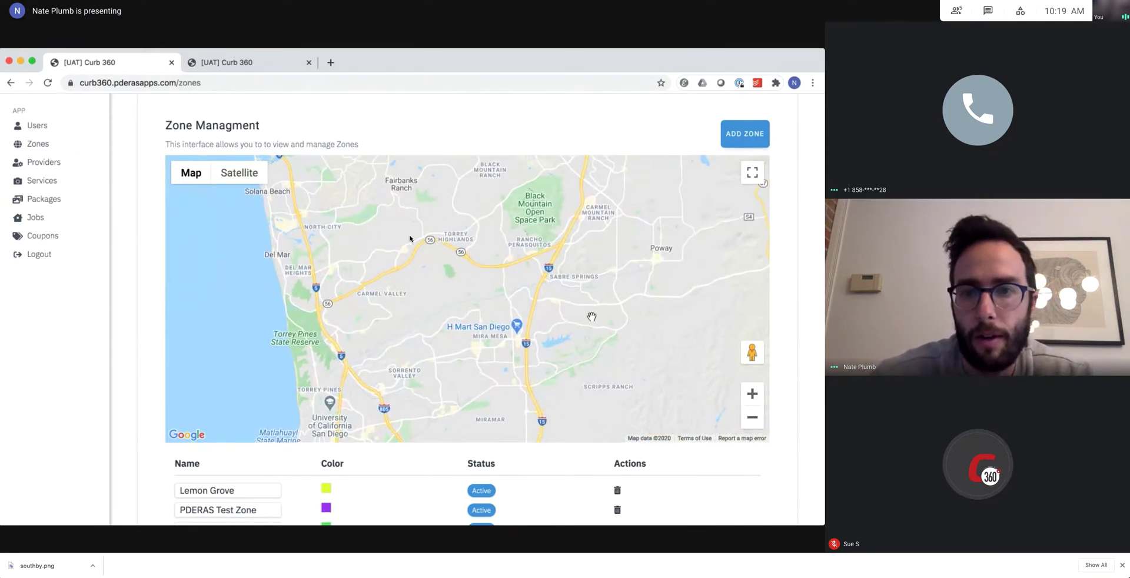
left_click(751, 418)
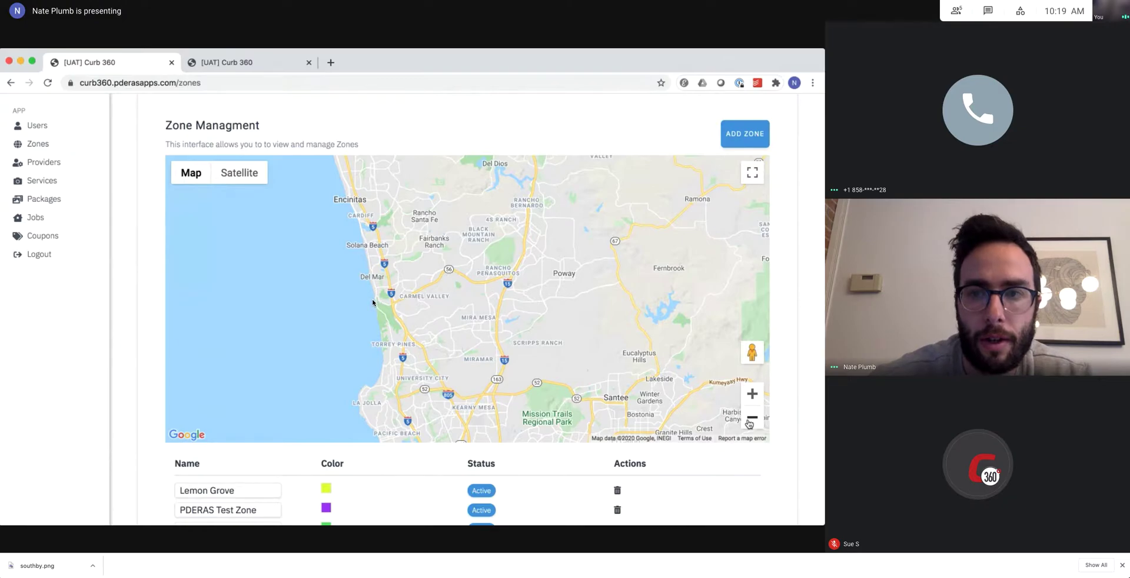
Add a new purple zone, move it to Encinitas and stretch its corners toward Del Mar.
left_click(744, 135)
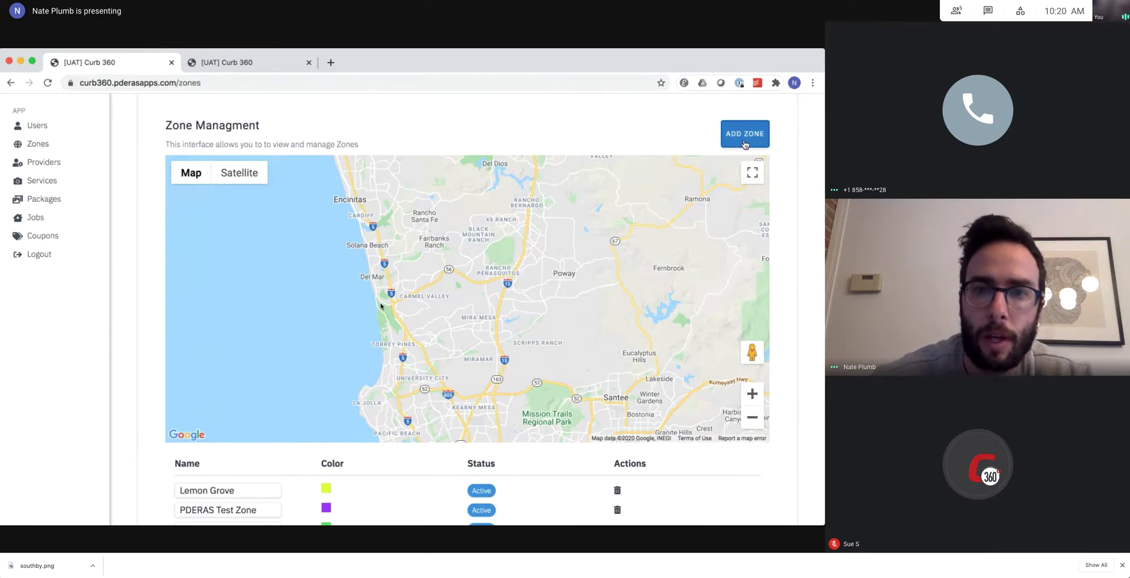
left_click_drag(572, 236, 578, 324)
left_click(753, 418)
left_click(752, 418)
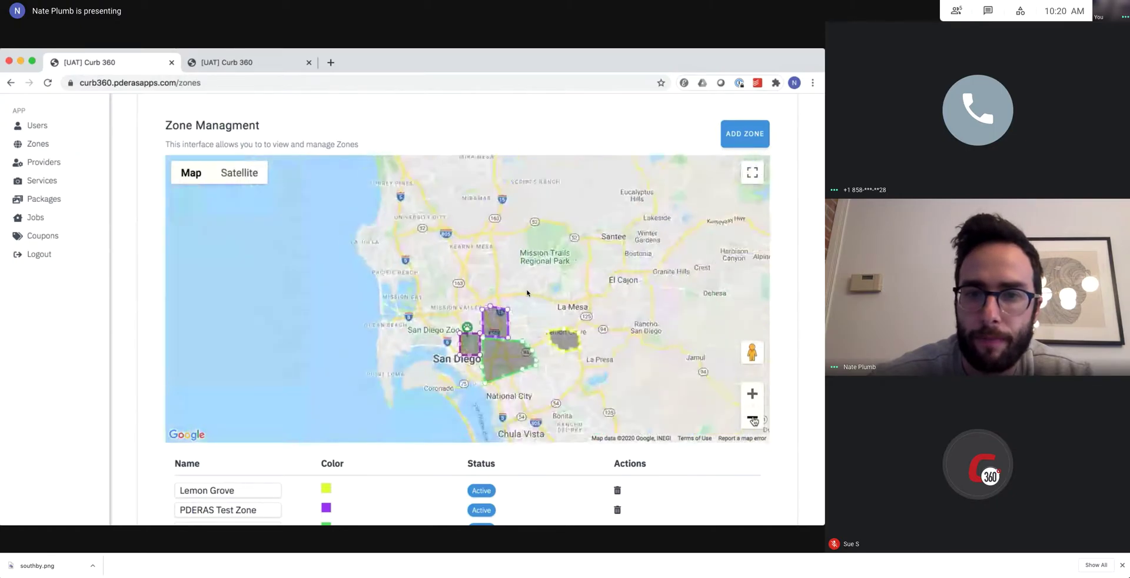
left_click_drag(468, 290, 424, 177)
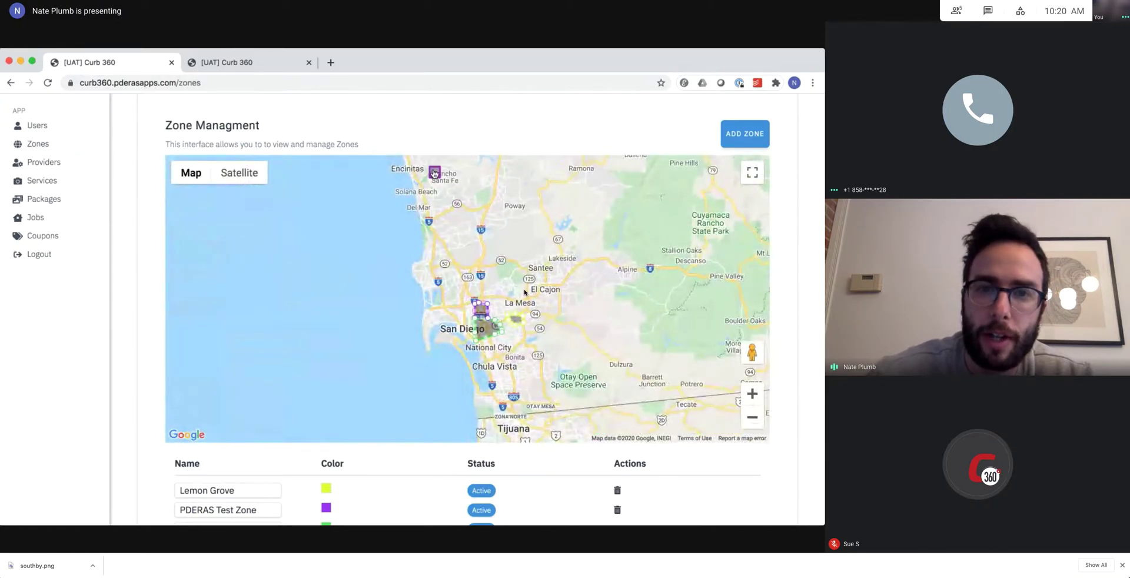
left_click_drag(430, 187, 489, 213)
left_click_drag(428, 170, 505, 209)
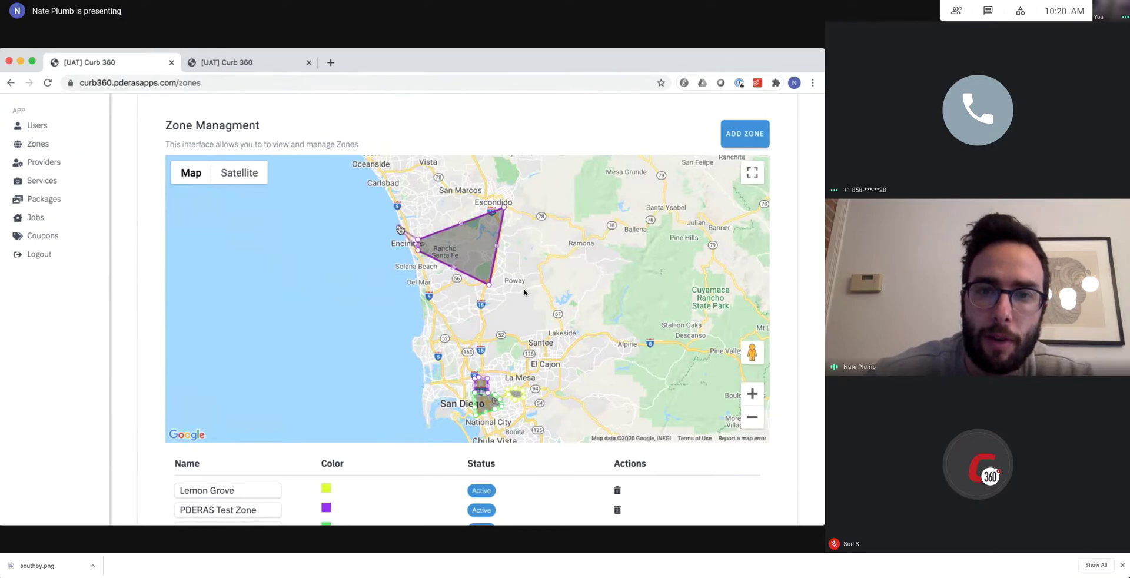
left_click_drag(409, 243, 494, 282)
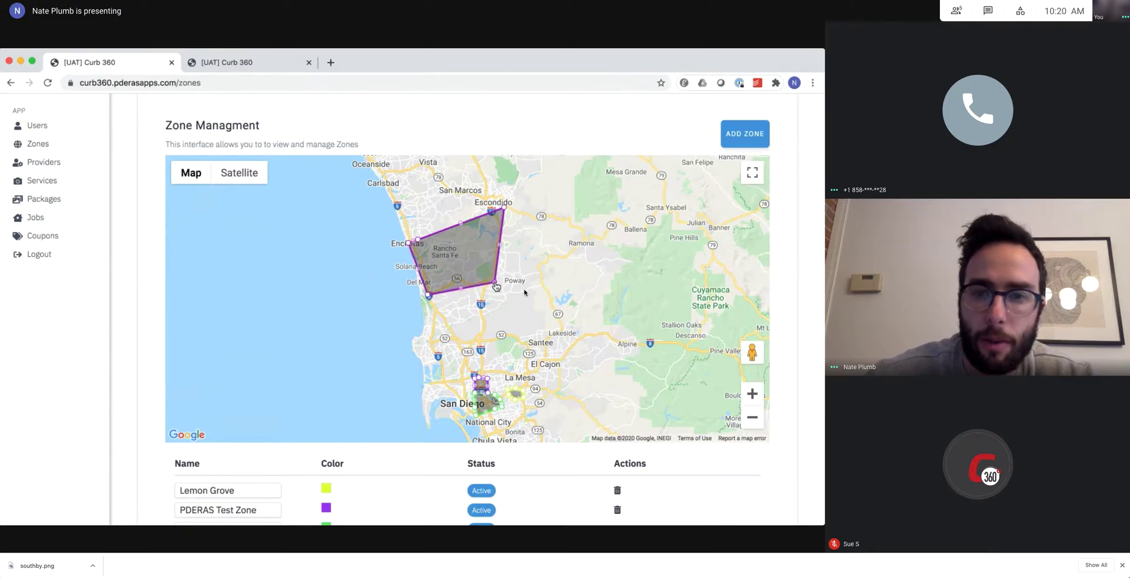
Add a second zone and trace the grey polygon southward below Rancho Santa Fe.
left_click(745, 134)
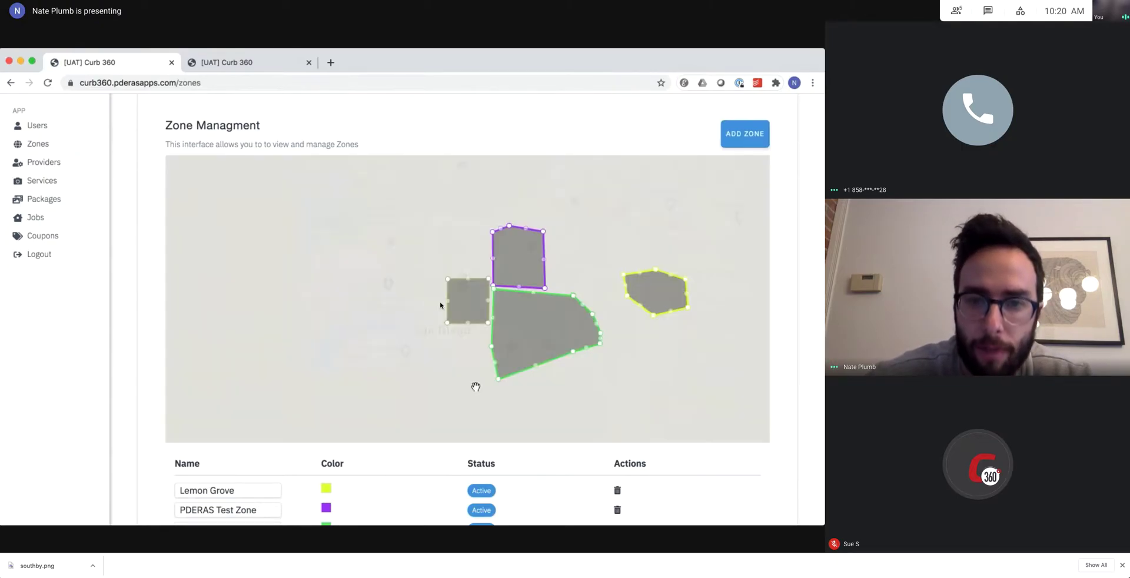
double_click(754, 417)
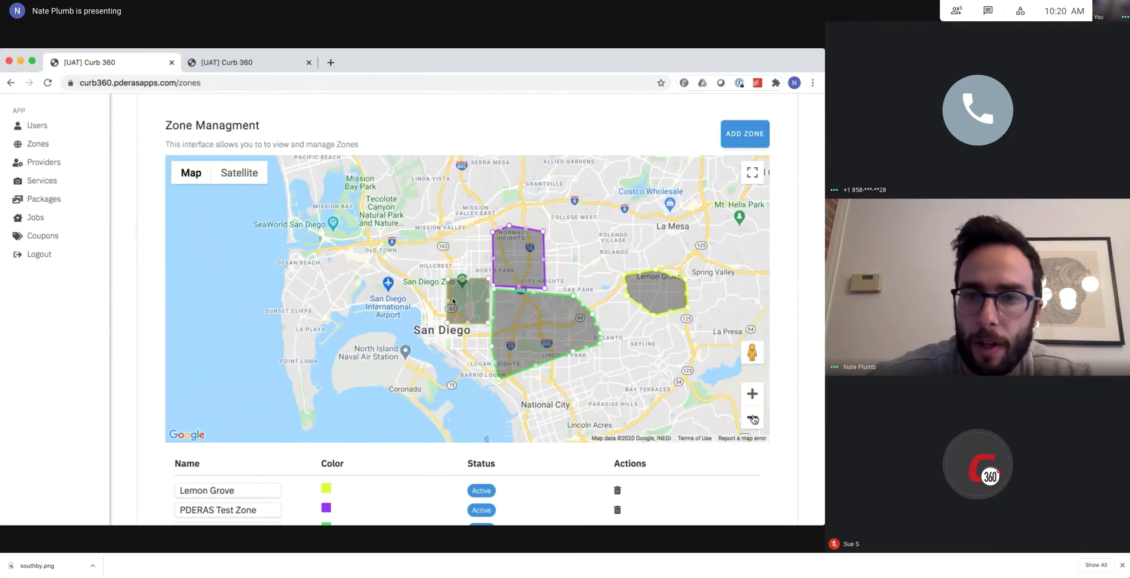
left_click_drag(459, 304, 471, 402)
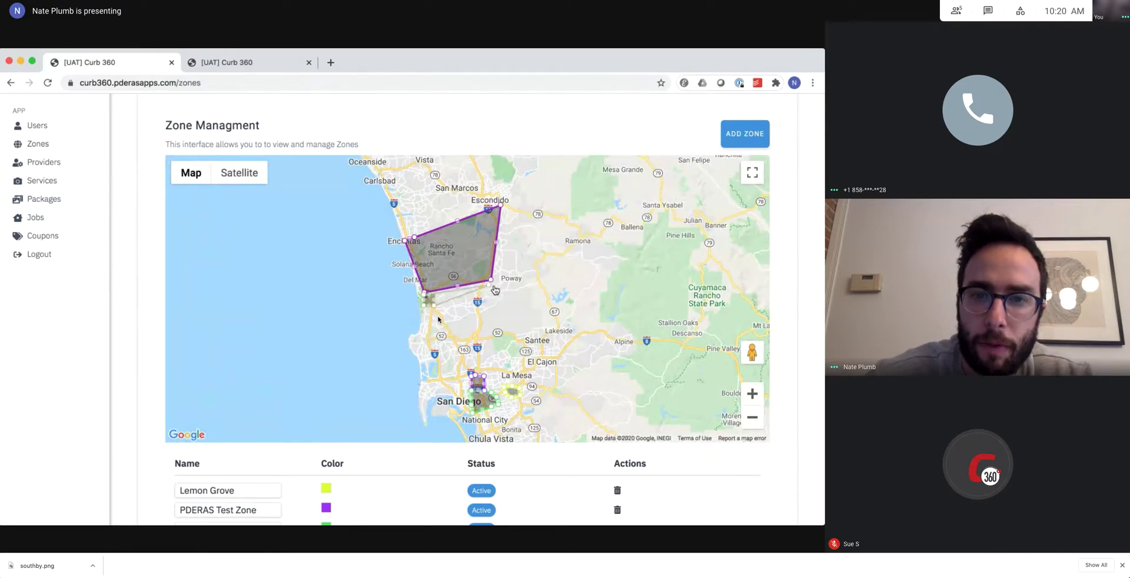
left_click(494, 335)
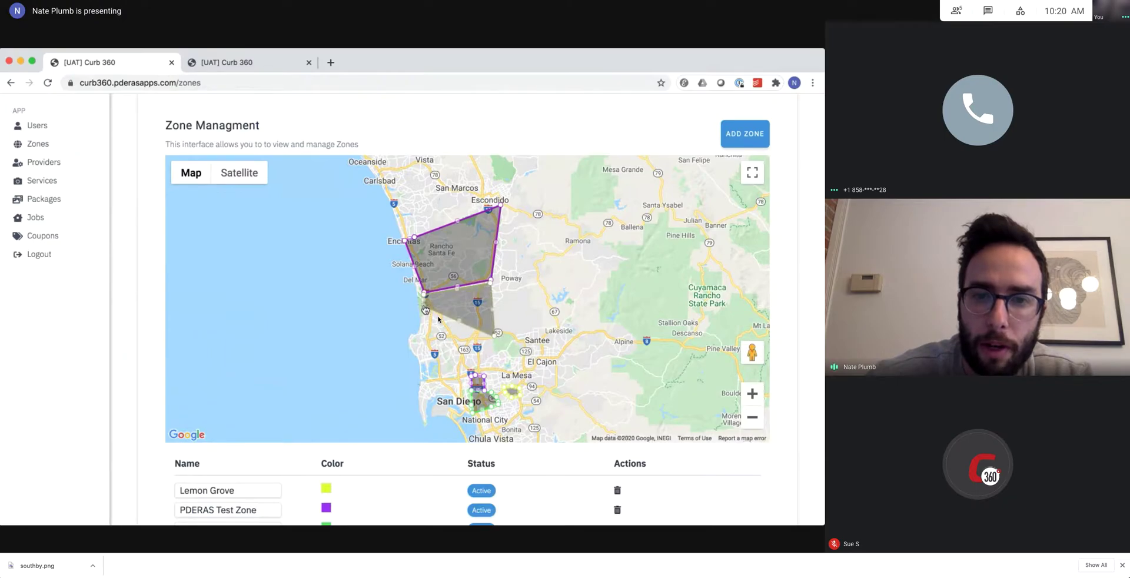
left_click(401, 371)
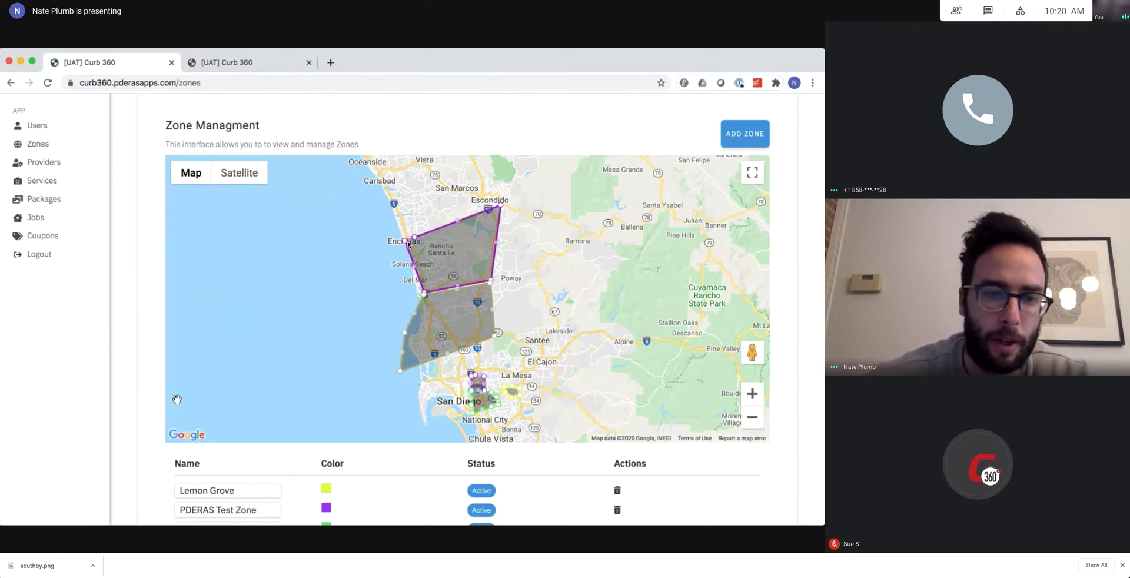
Rename the purple zone to 'Rancho SF', replacing a mistyped name.
scroll(161, 414, "down", 2)
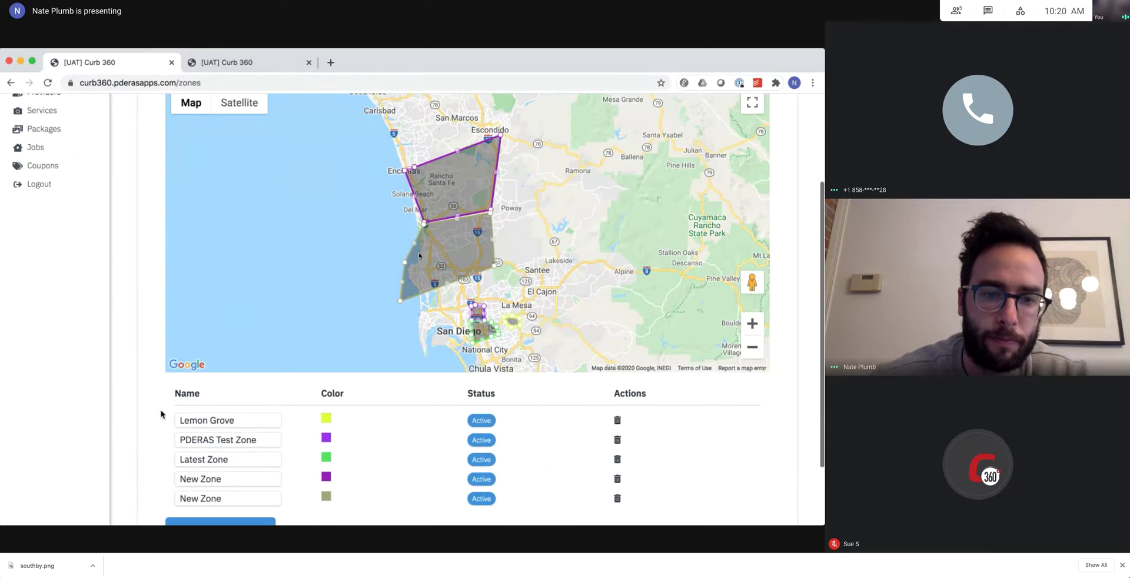
triple_click(228, 478)
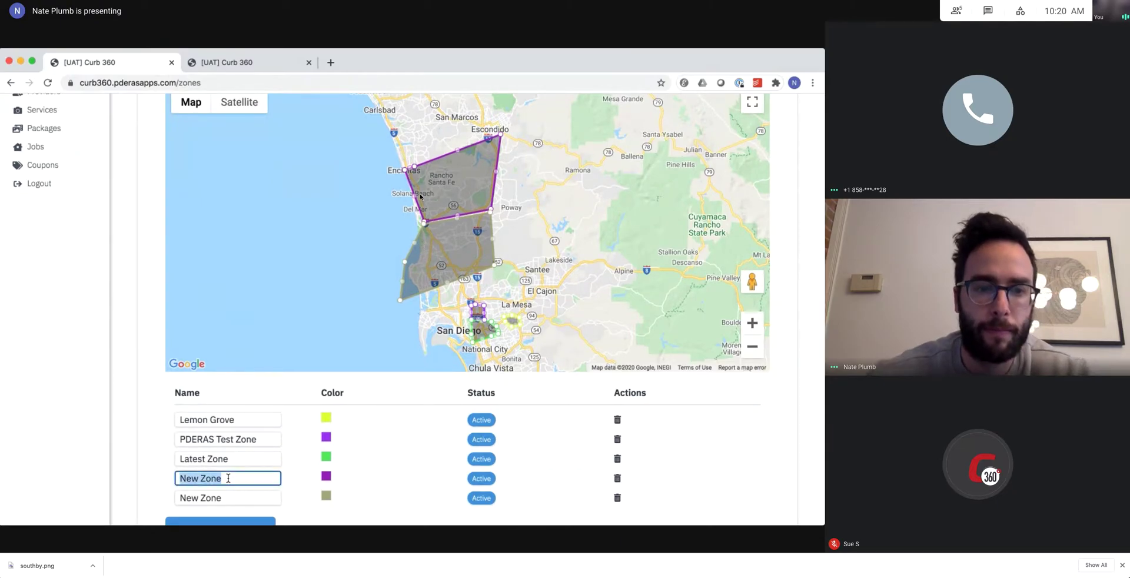
type("West o")
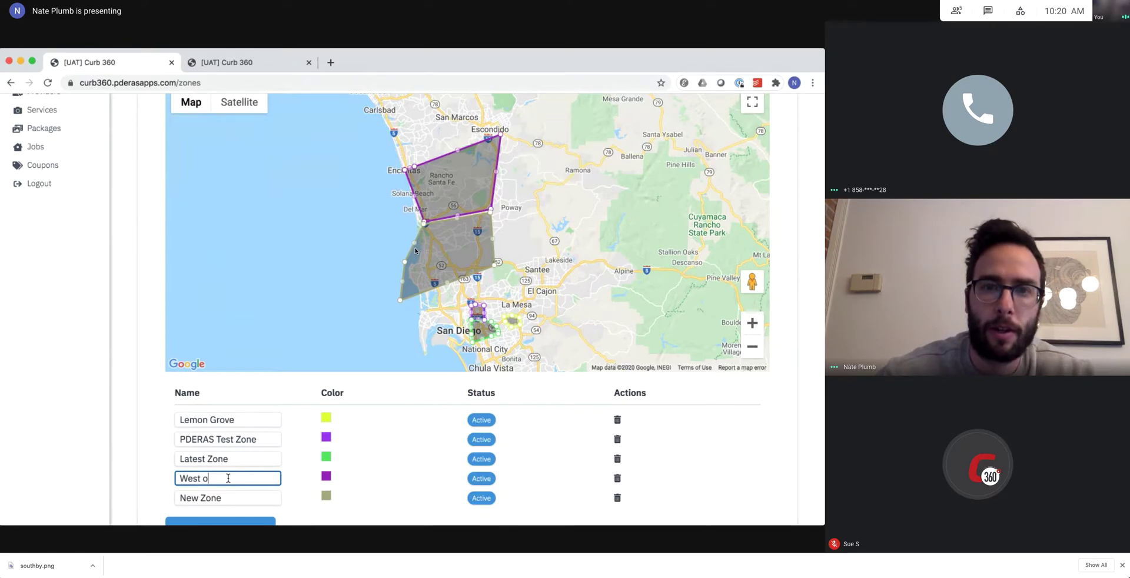
key("BackSpace")
key("BackSpace")
key("BackSpace")
key("BackSpace")
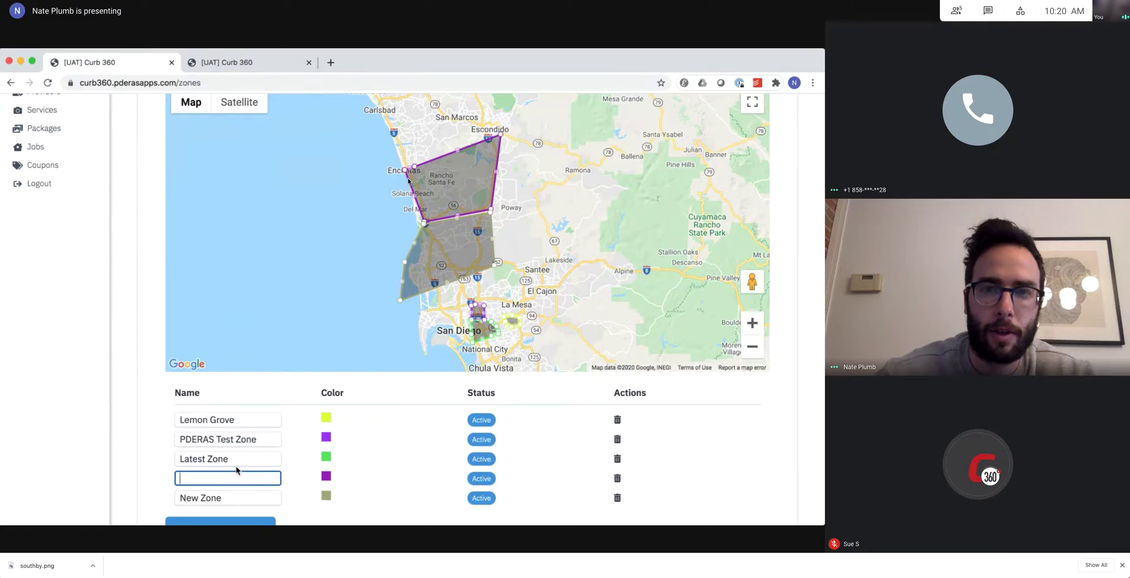
type("Rancho SF")
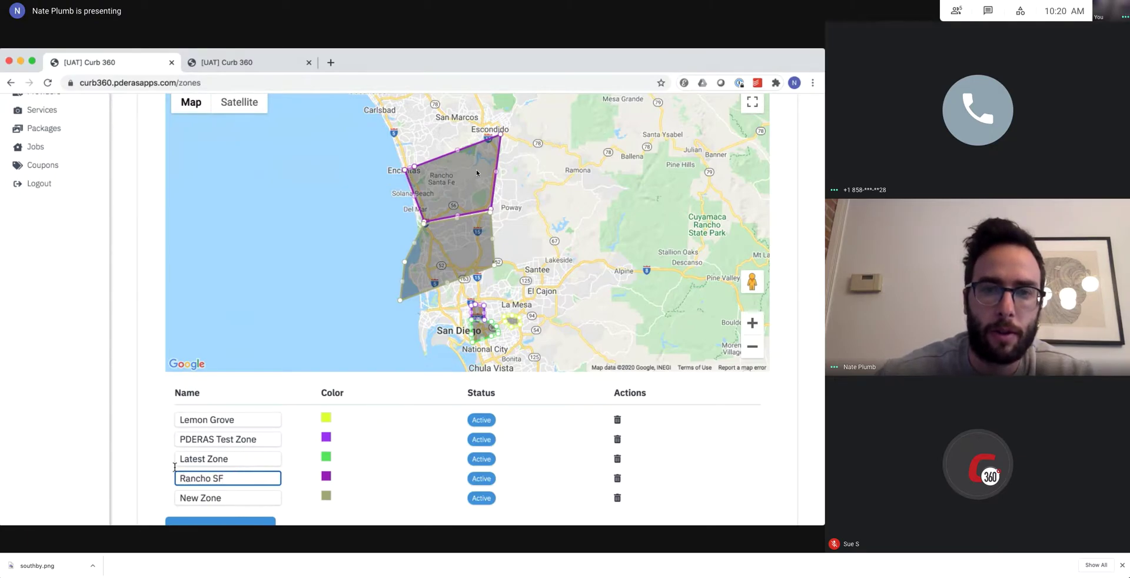
left_click(139, 398)
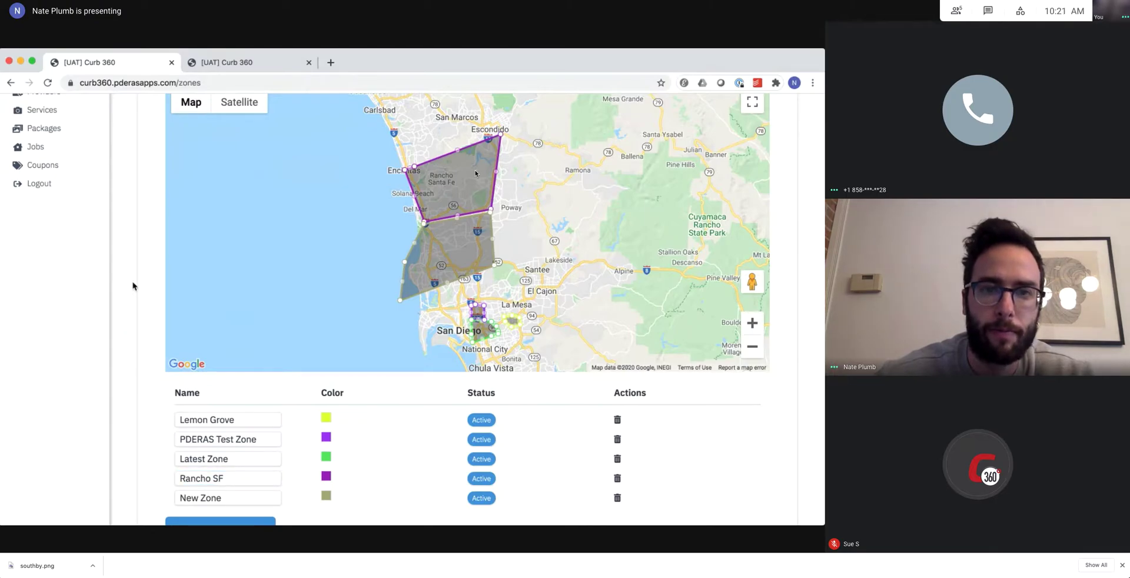
Reshape Rancho SF's western edge along the coast near Solana Beach, Del Mar and Cardiff.
scroll(133, 286, "up", 2)
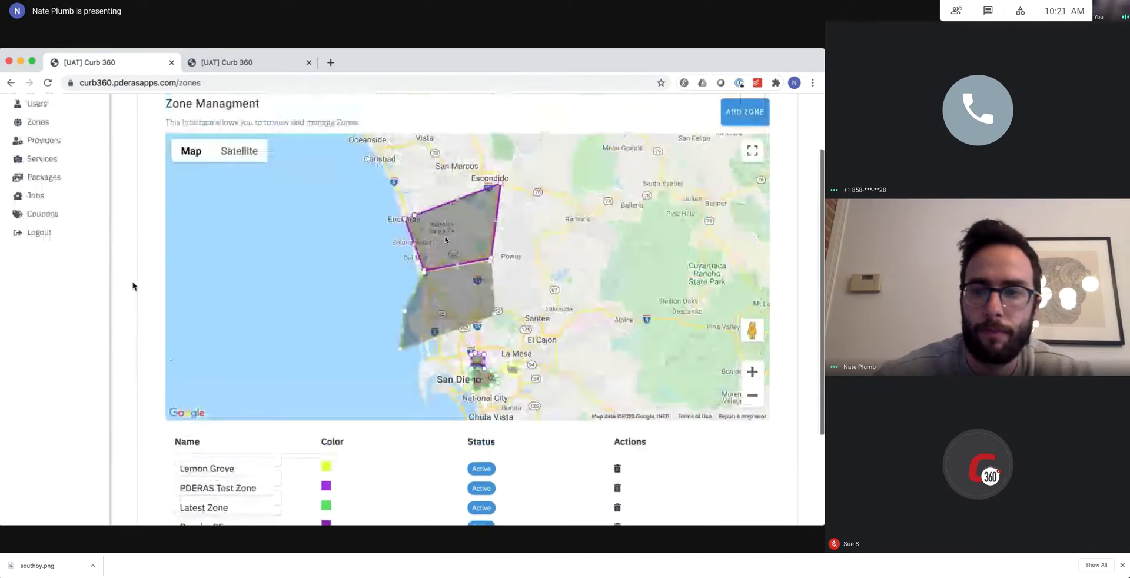
scroll(133, 286, "up", 1)
scroll(468, 259, "up", 1)
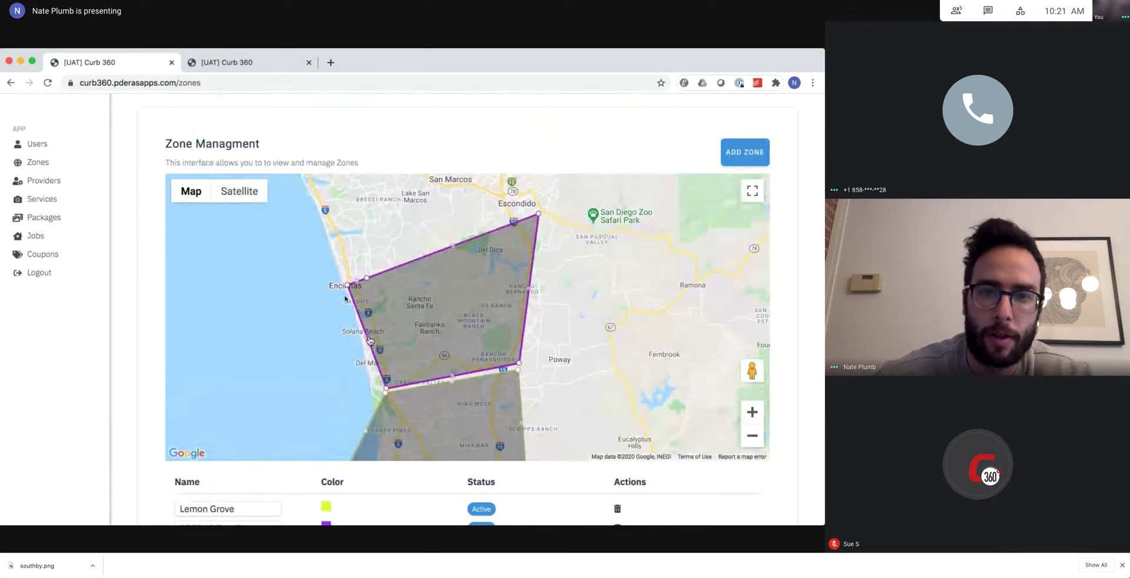
left_click_drag(368, 338, 384, 335)
left_click_drag(392, 390, 389, 390)
left_click_drag(366, 315, 365, 300)
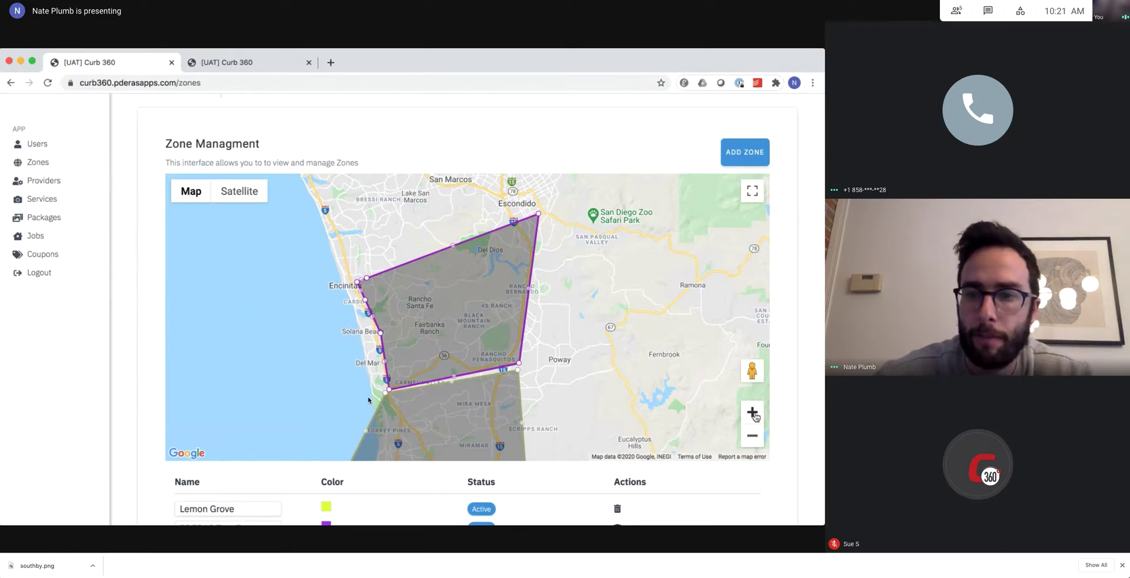
left_click(753, 414)
left_click_drag(662, 360, 705, 341)
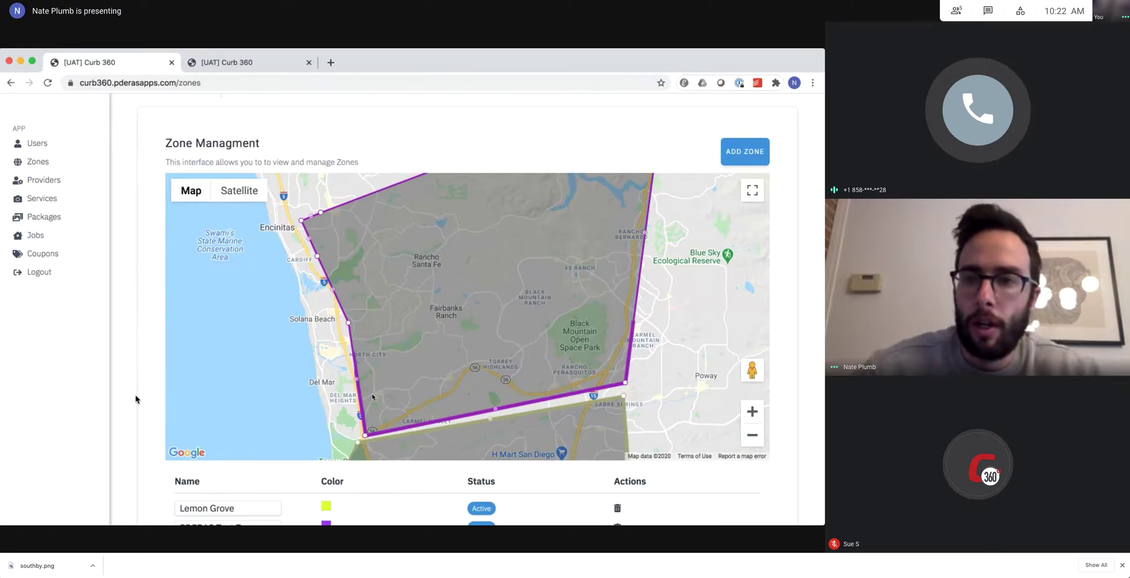
scroll(136, 399, "down", 3)
Rename the grey New Zone to 'Miramar' and save the zone information.
scroll(135, 399, "down", 2)
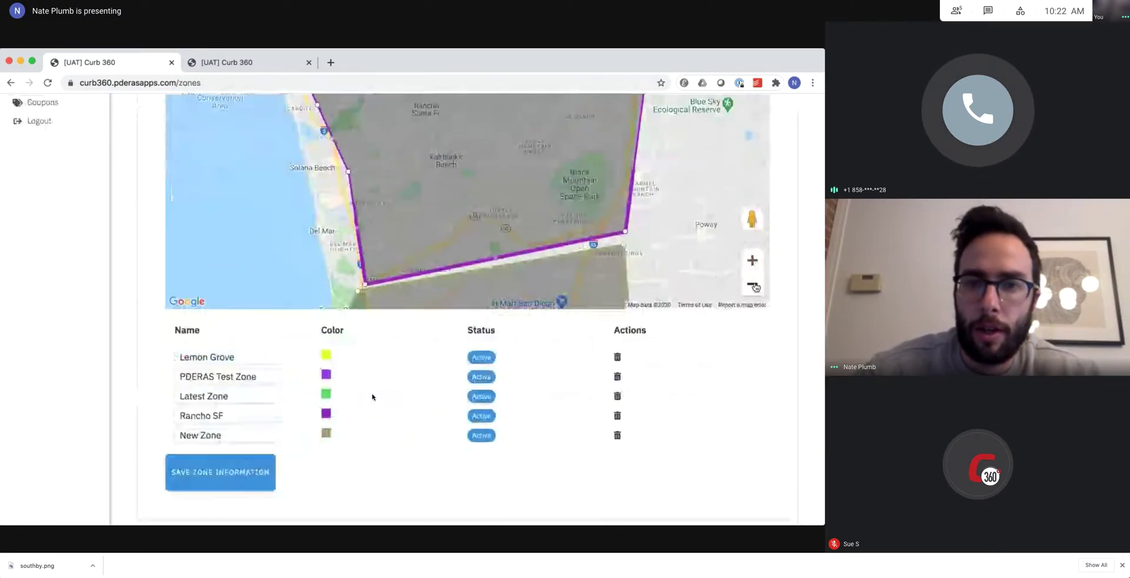
left_click(754, 286)
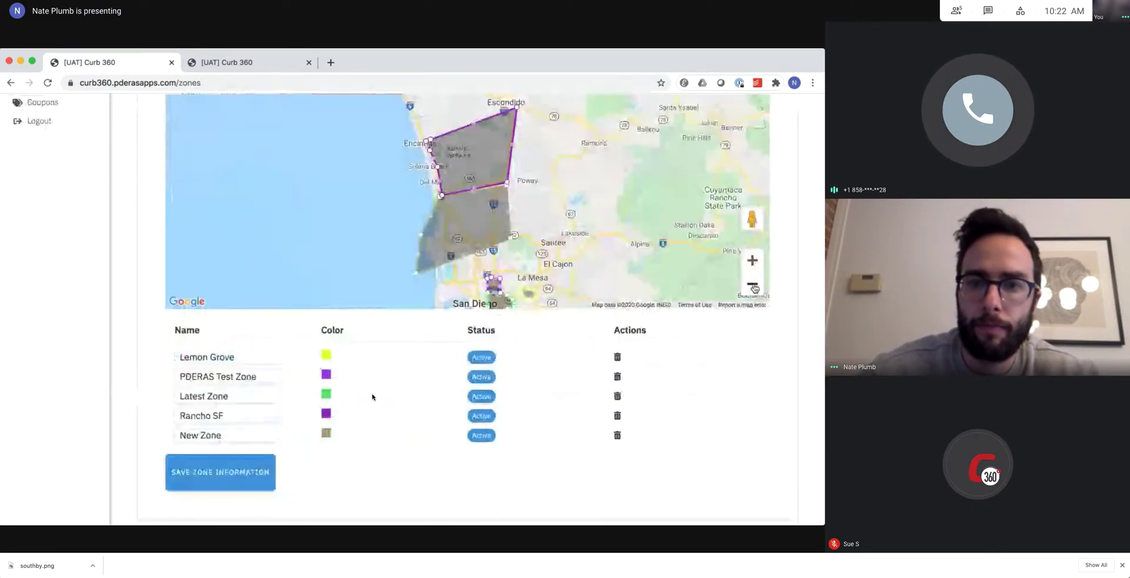
left_click(753, 260)
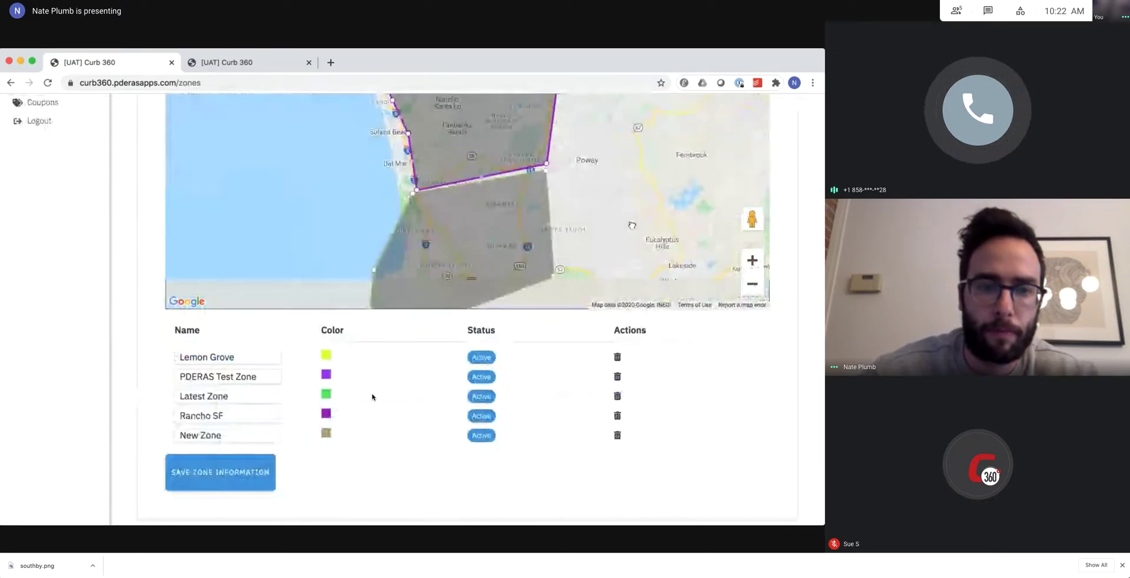
left_click_drag(632, 225, 633, 199)
triple_click(255, 434)
type("Mir")
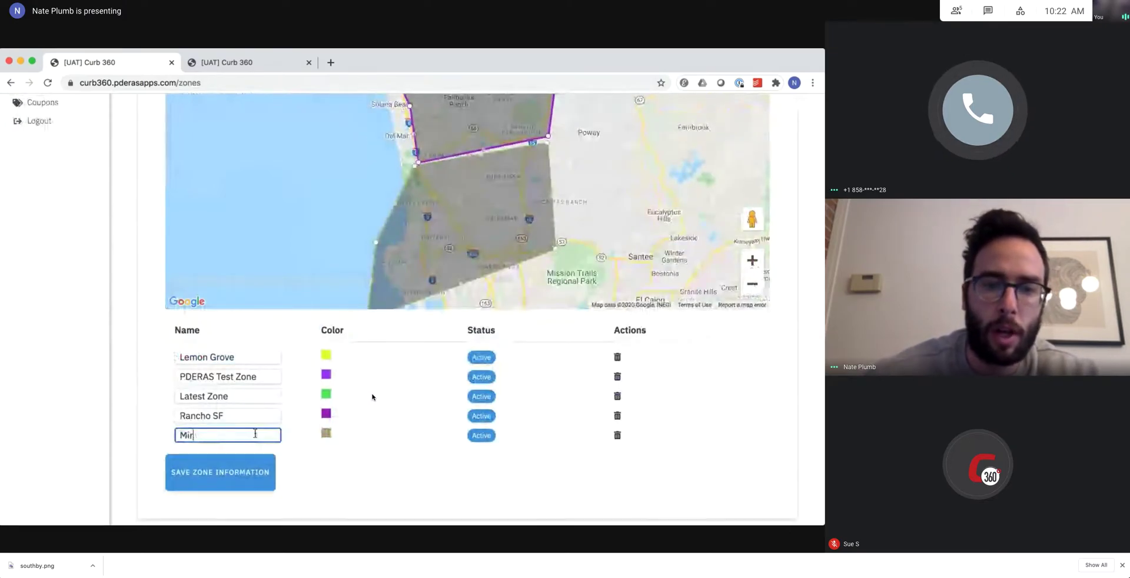
type("amar")
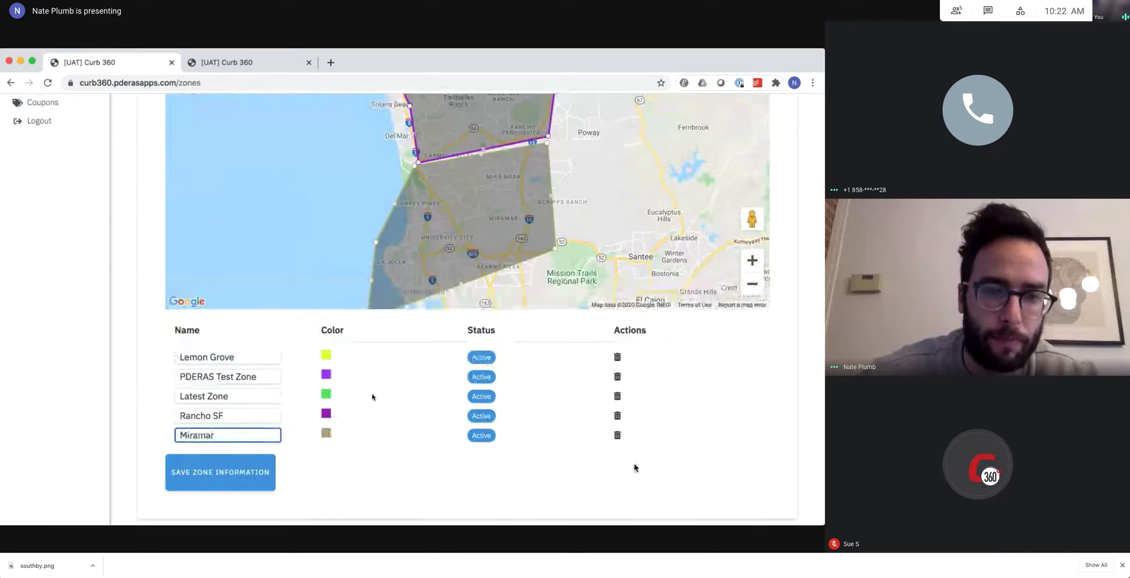
left_click(633, 467)
left_click(220, 476)
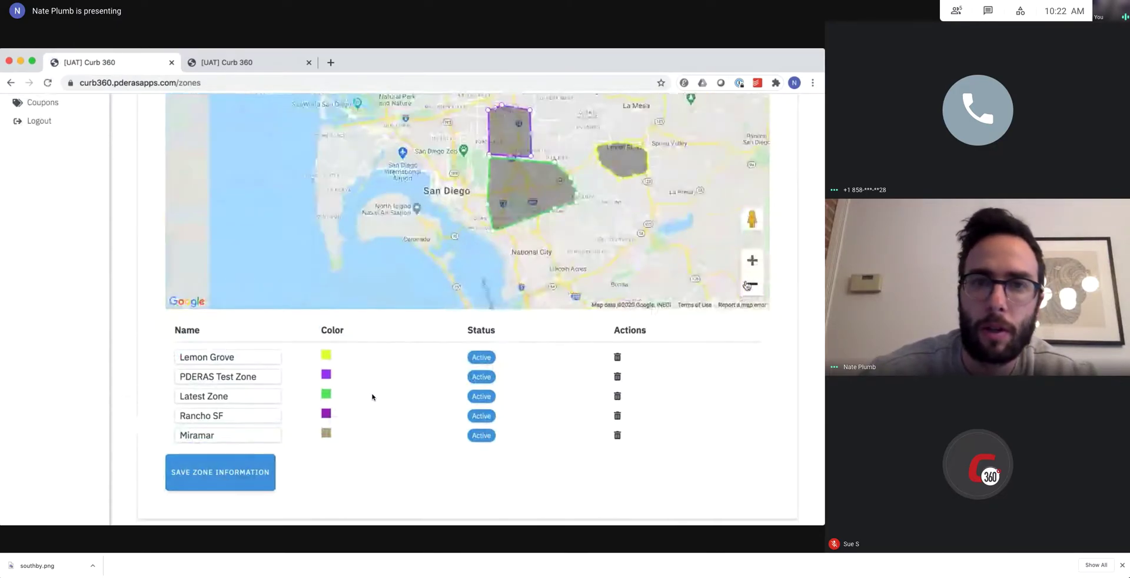
left_click(751, 284)
left_click_drag(583, 148, 579, 274)
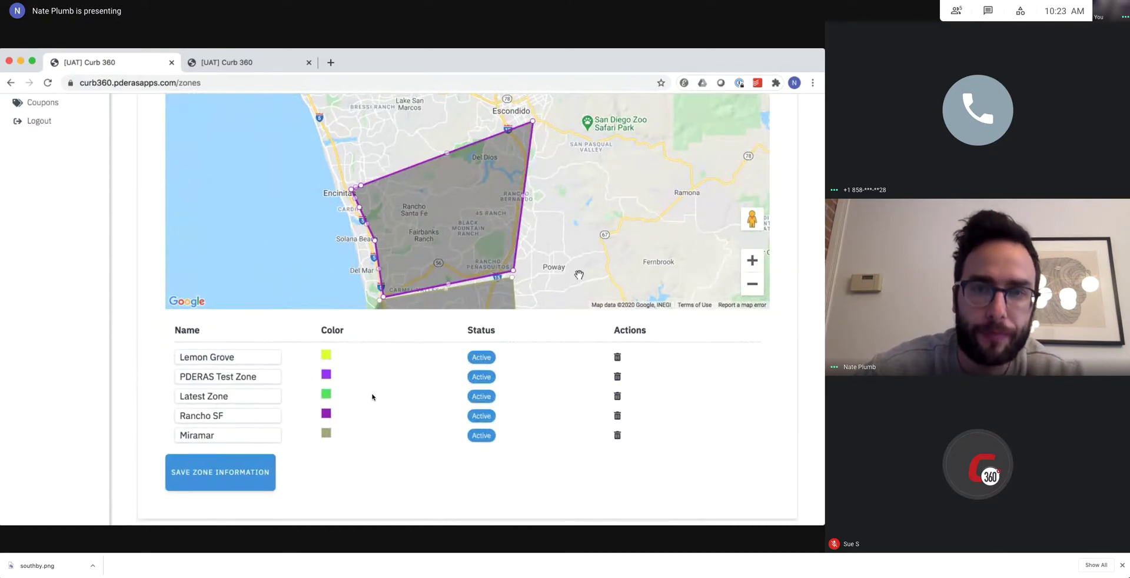
Zoom out and pan the map to frame all zones from Oceanside and Escondido to San Diego.
scroll(795, 278, "up", 2)
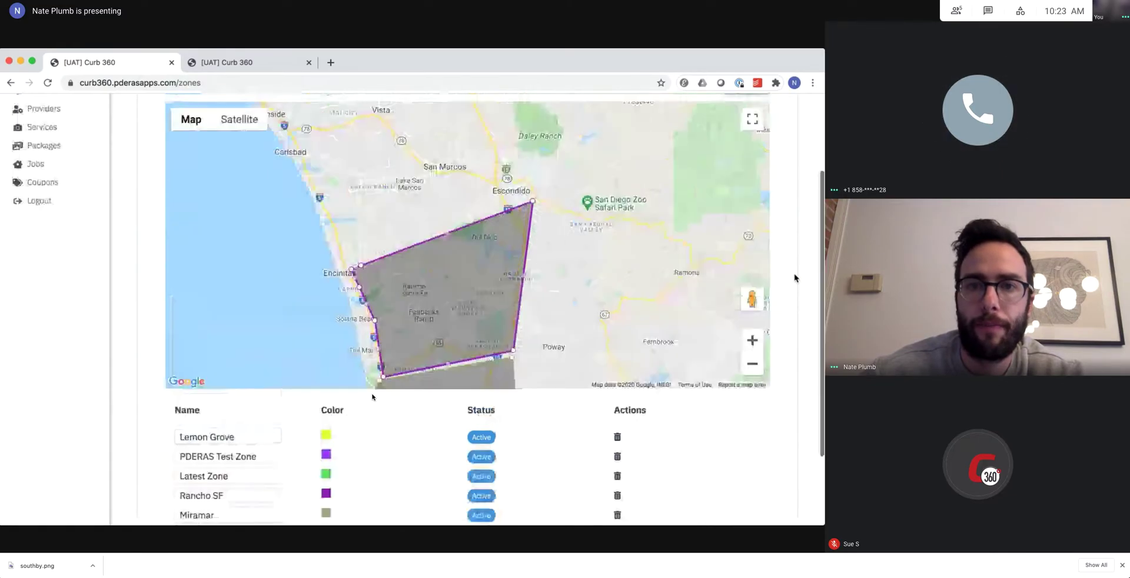
scroll(794, 278, "up", 1)
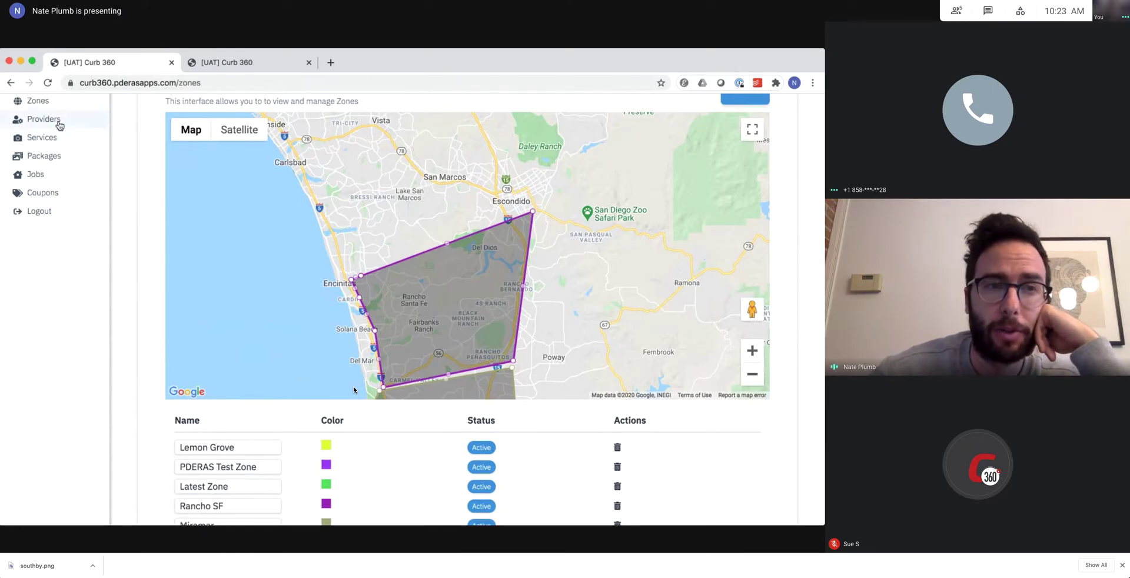
scroll(135, 211, "up", 1)
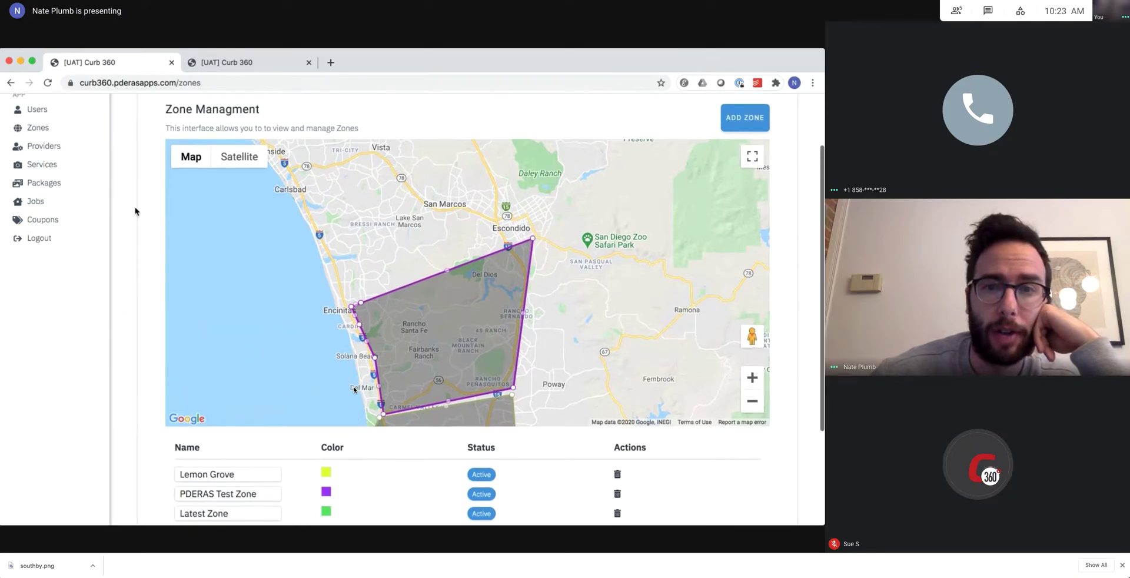
scroll(135, 210, "down", 1)
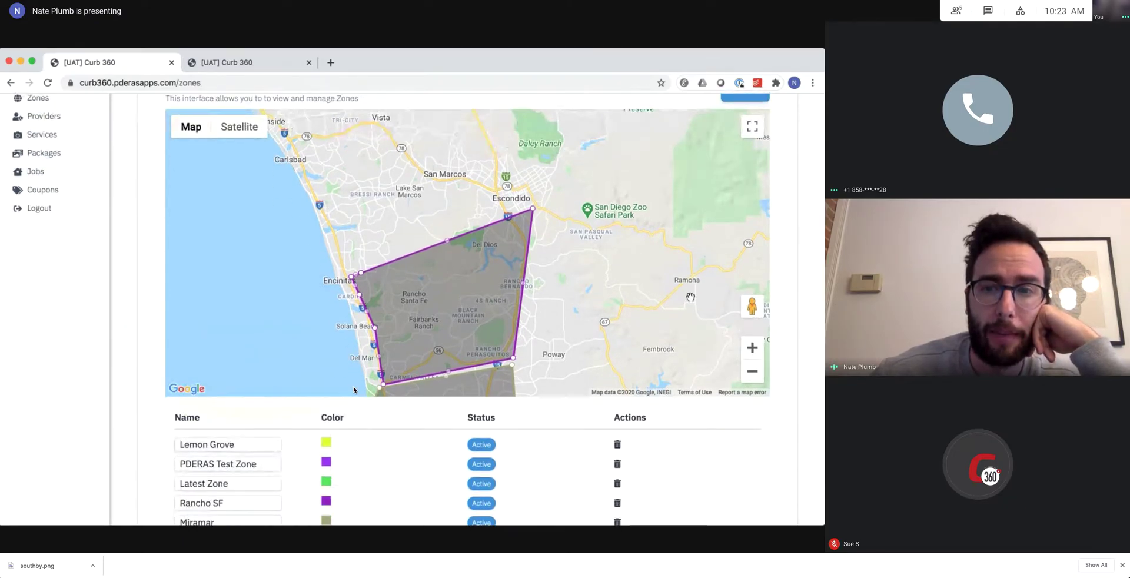
left_click(753, 377)
left_click_drag(594, 353, 538, 284)
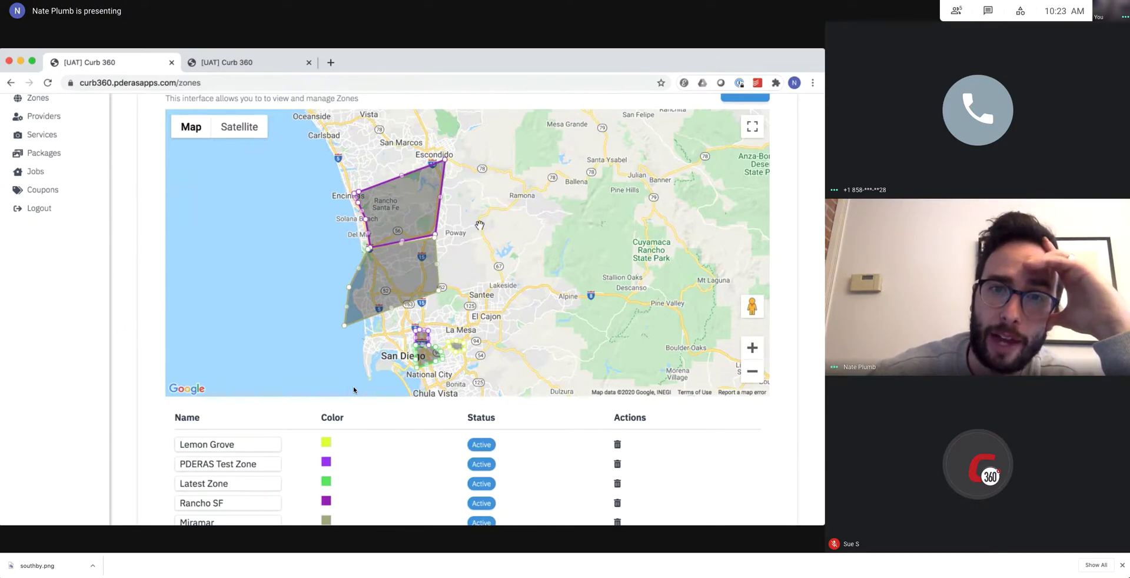
left_click_drag(481, 227, 476, 252)
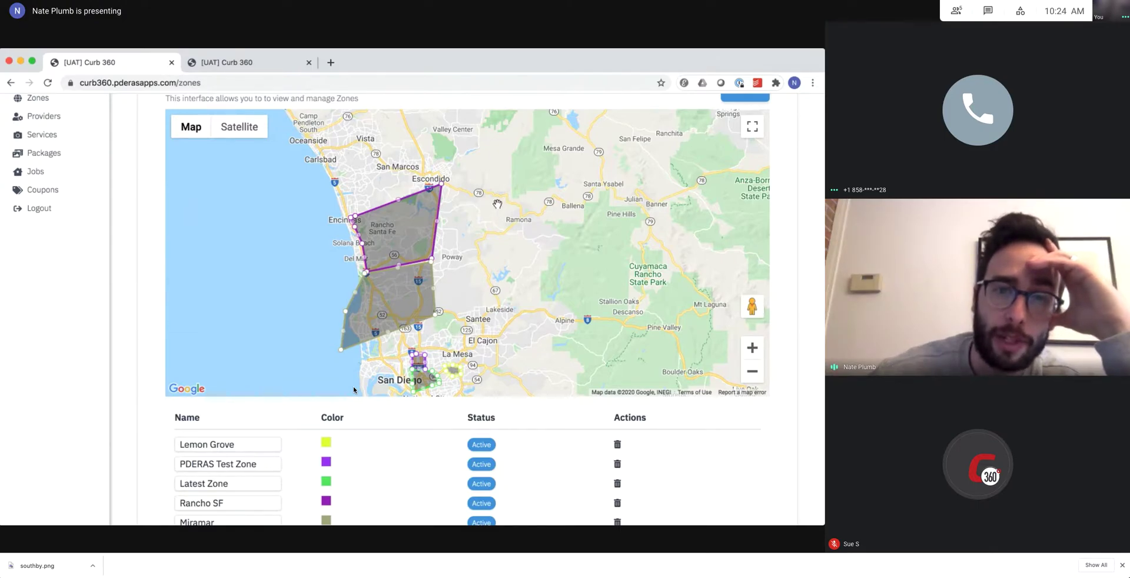
left_click_drag(498, 203, 497, 173)
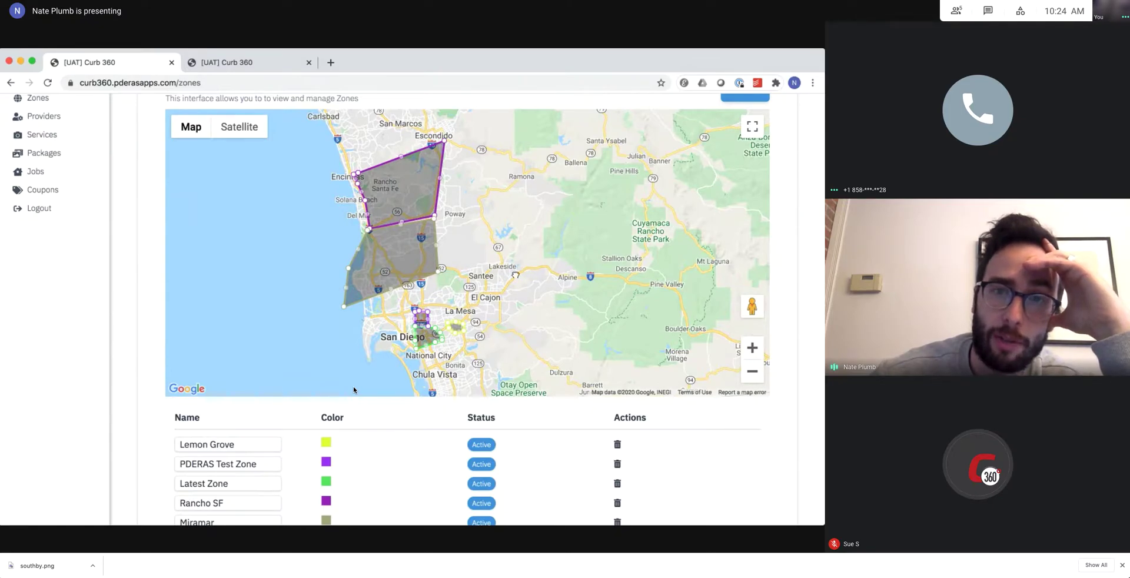
left_click_drag(515, 274, 513, 303)
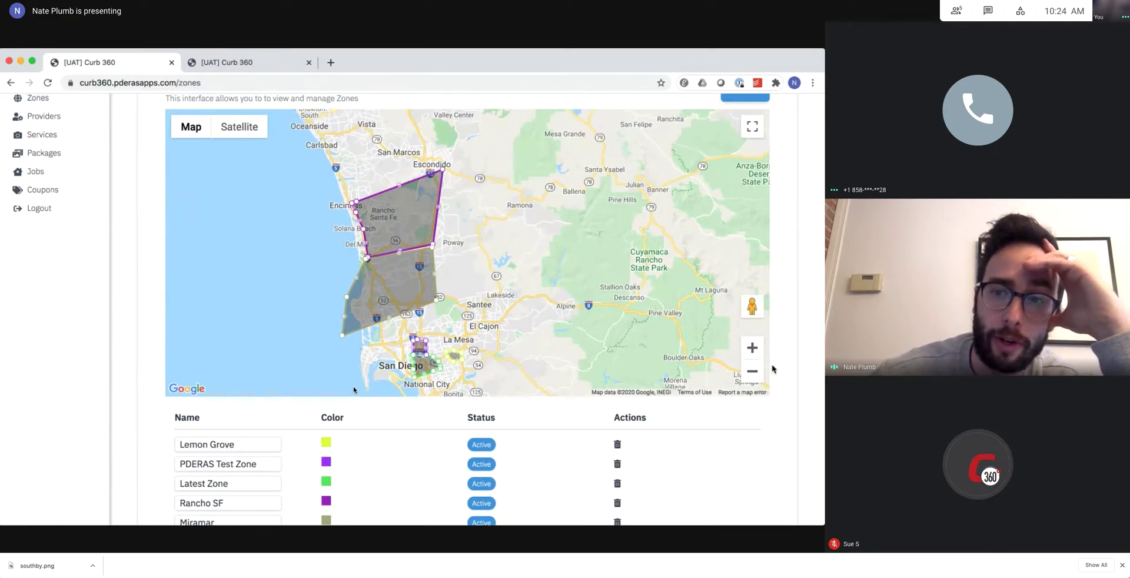
scroll(353, 389, "up", 1)
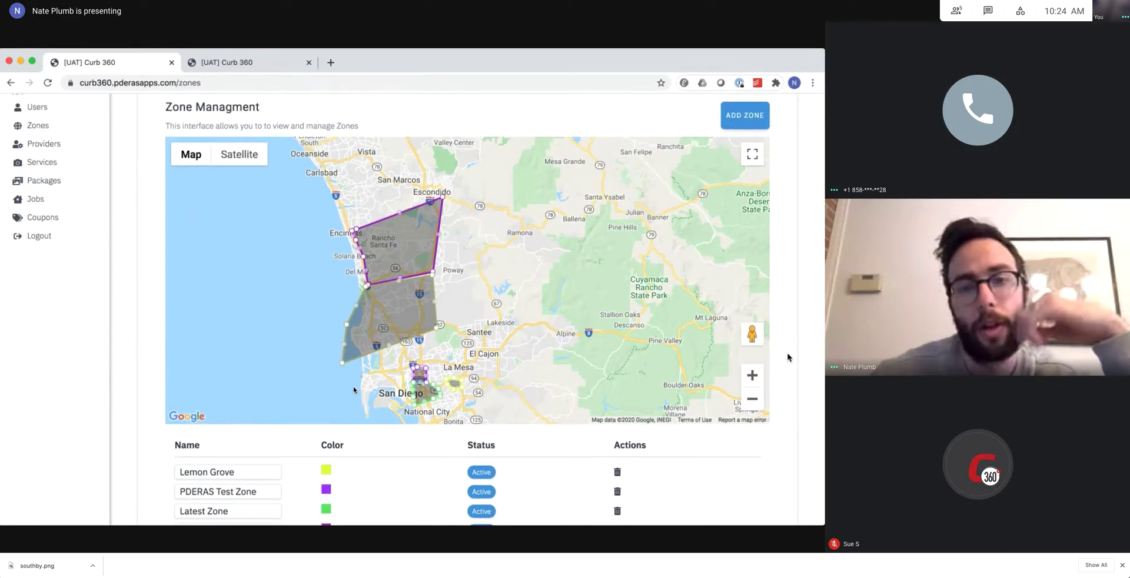
scroll(353, 390, "up", 3)
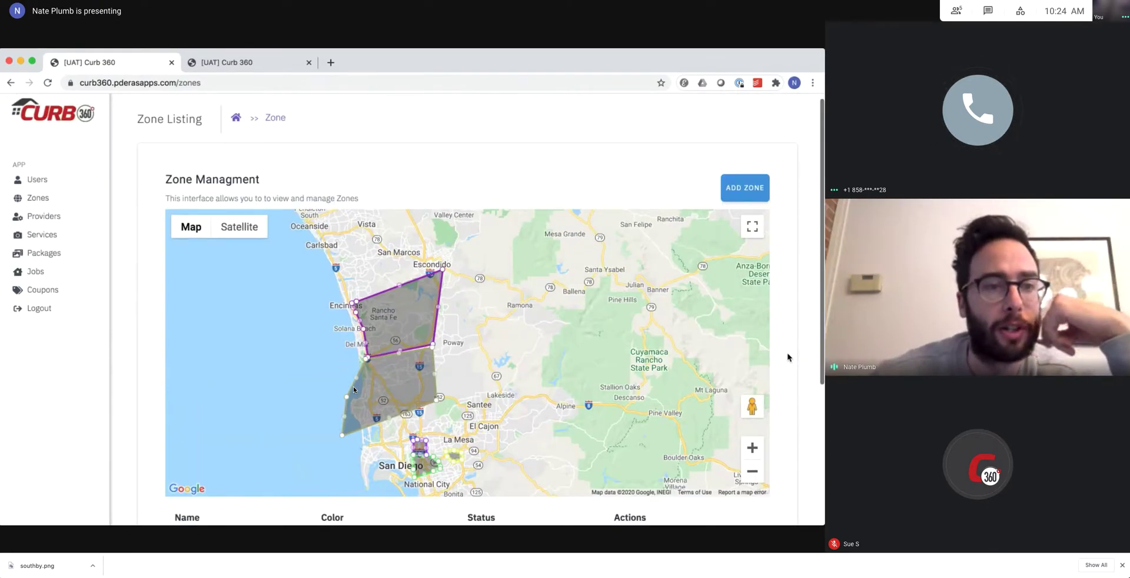
scroll(353, 386, "up", 1)
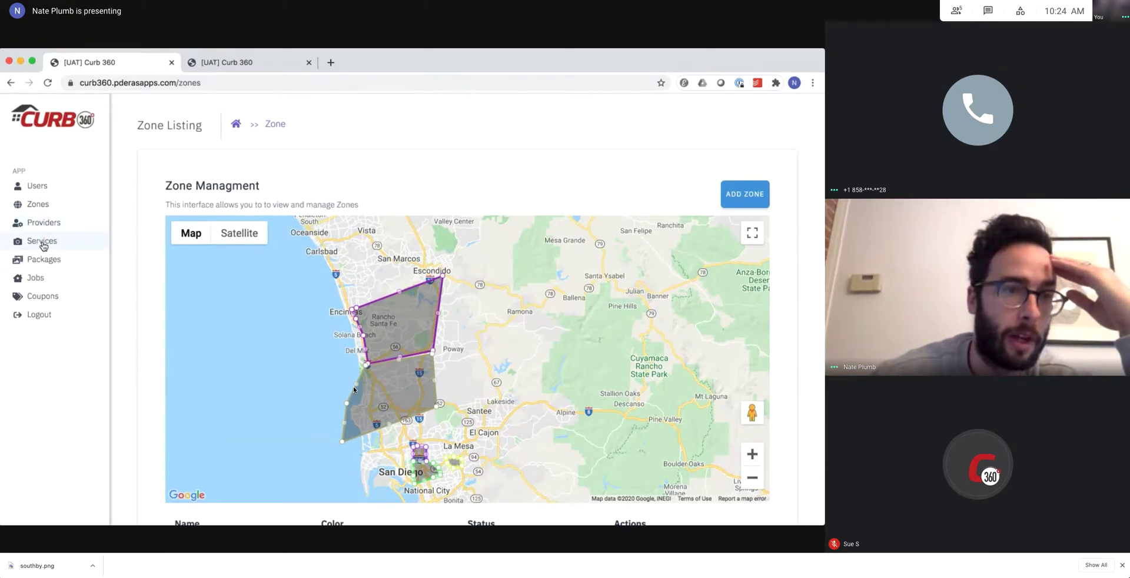
Open the Photography service's edit form from the Services list.
left_click(42, 242)
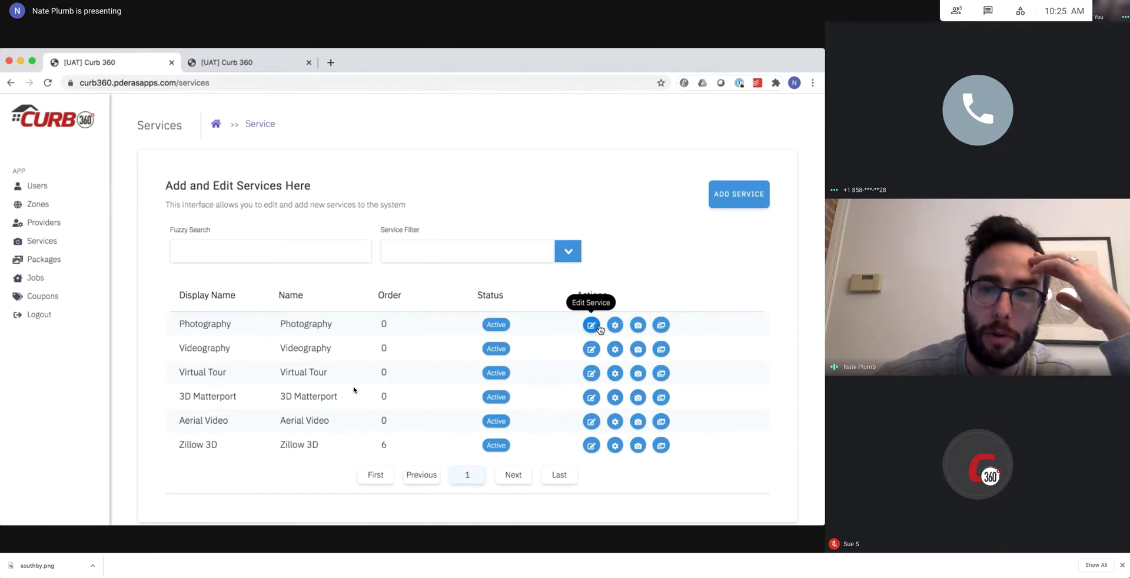
left_click(592, 328)
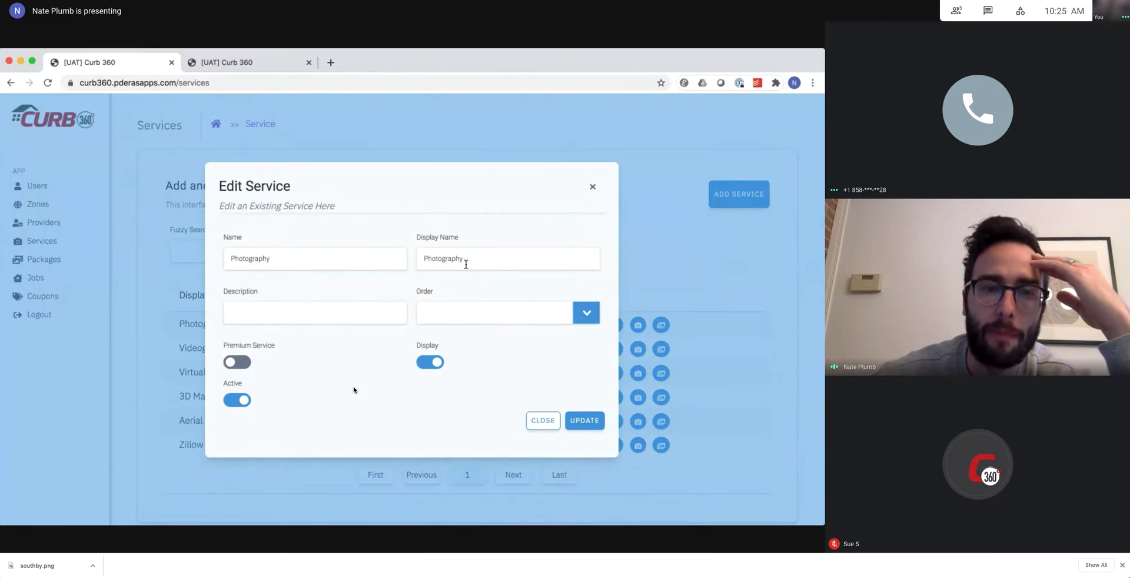
Change the service name to 'Photography High End'.
left_click(318, 259)
left_click(465, 255)
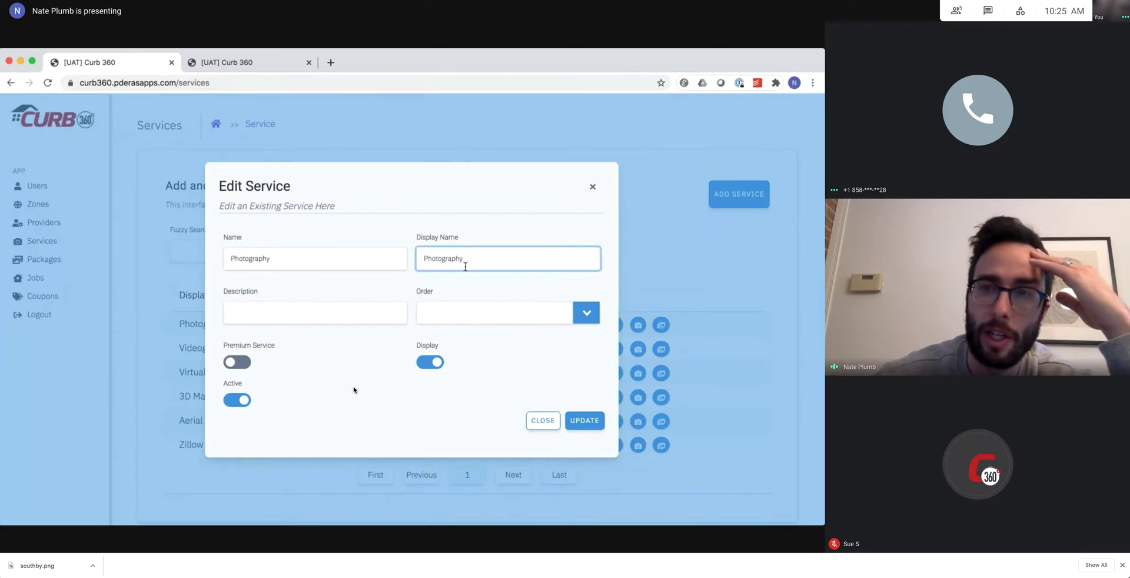
left_click(320, 259)
type("High End")
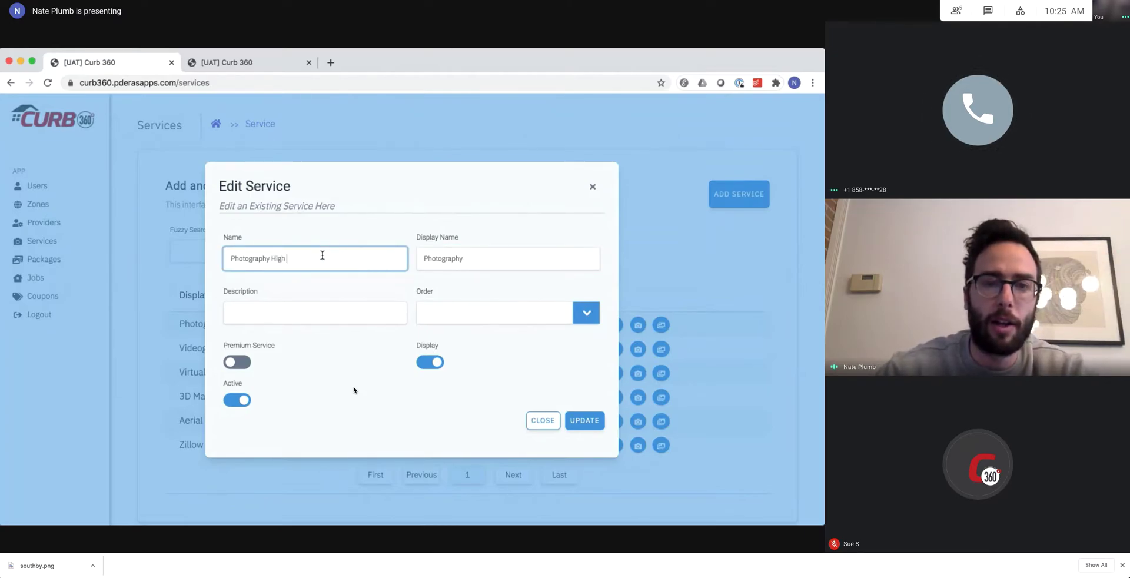
left_click(332, 346)
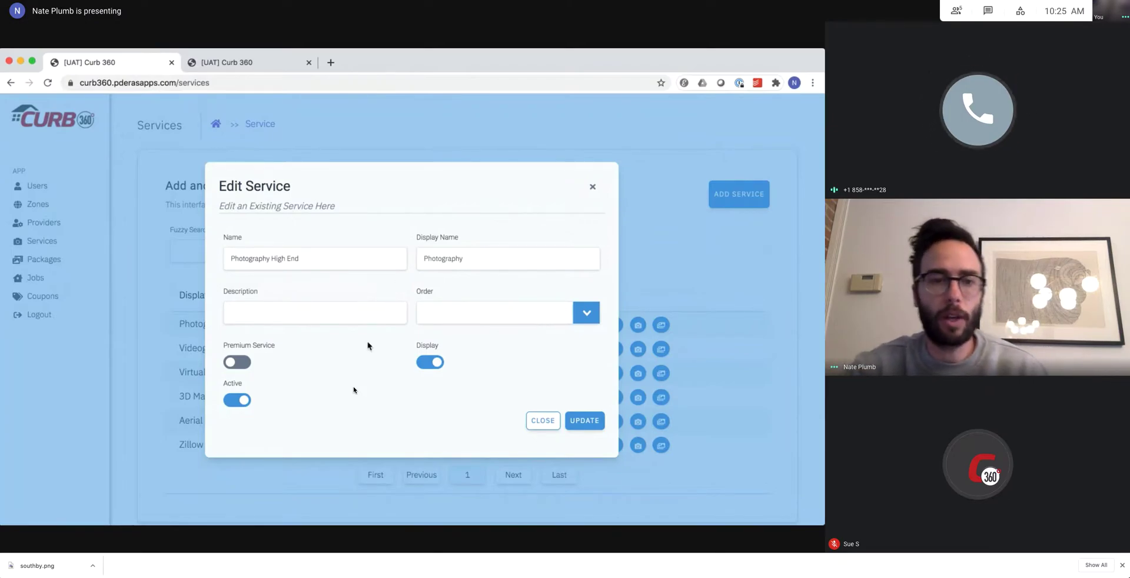
Look through the description and Order list, then close the editor without saving.
left_click(296, 314)
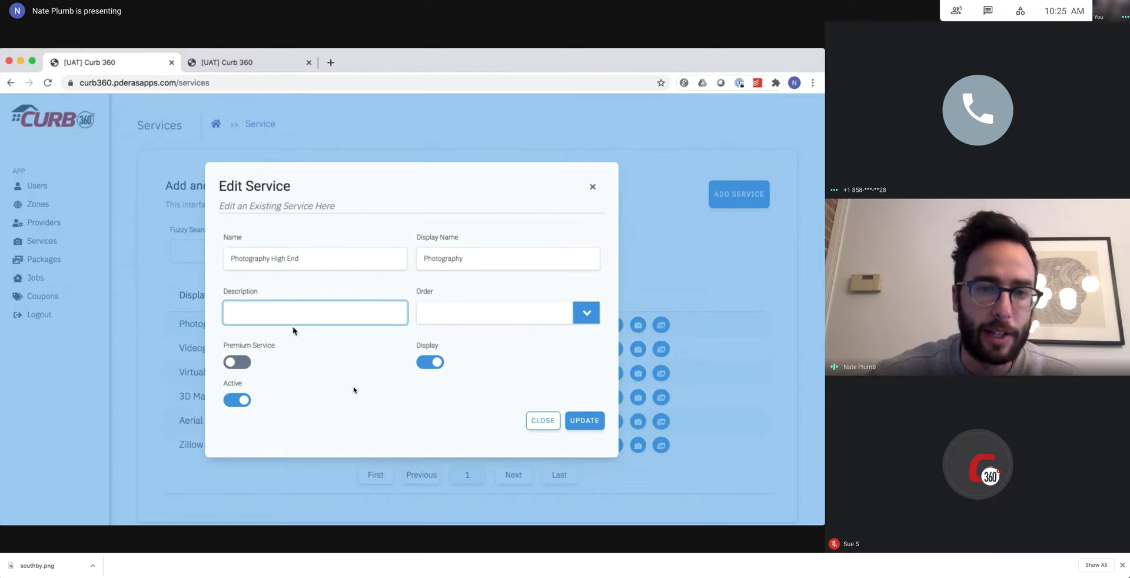
left_click(471, 320)
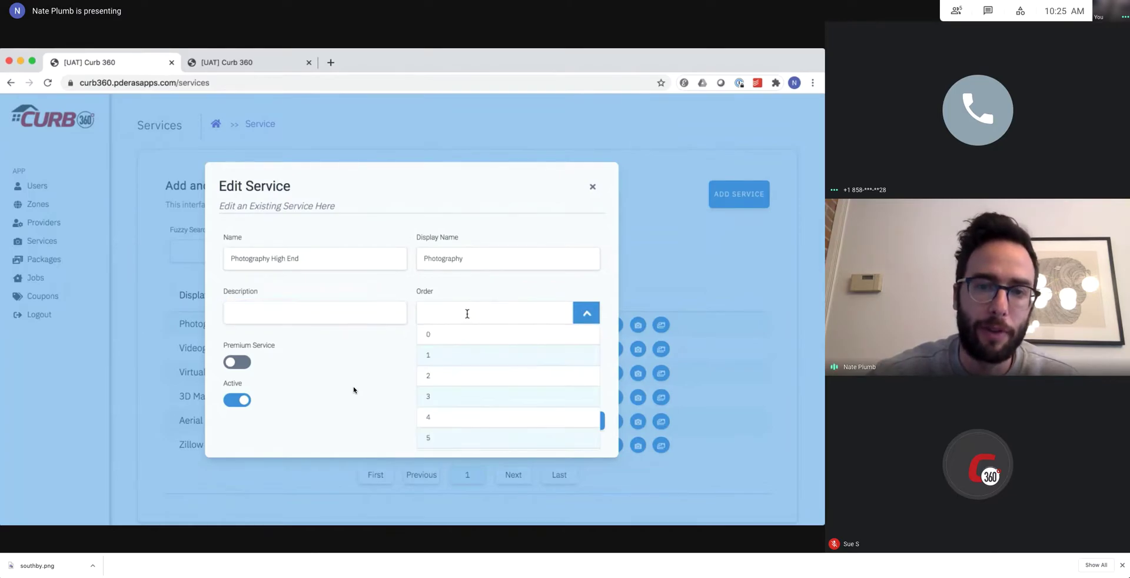
scroll(462, 406, "down", 2)
scroll(460, 412, "up", 2)
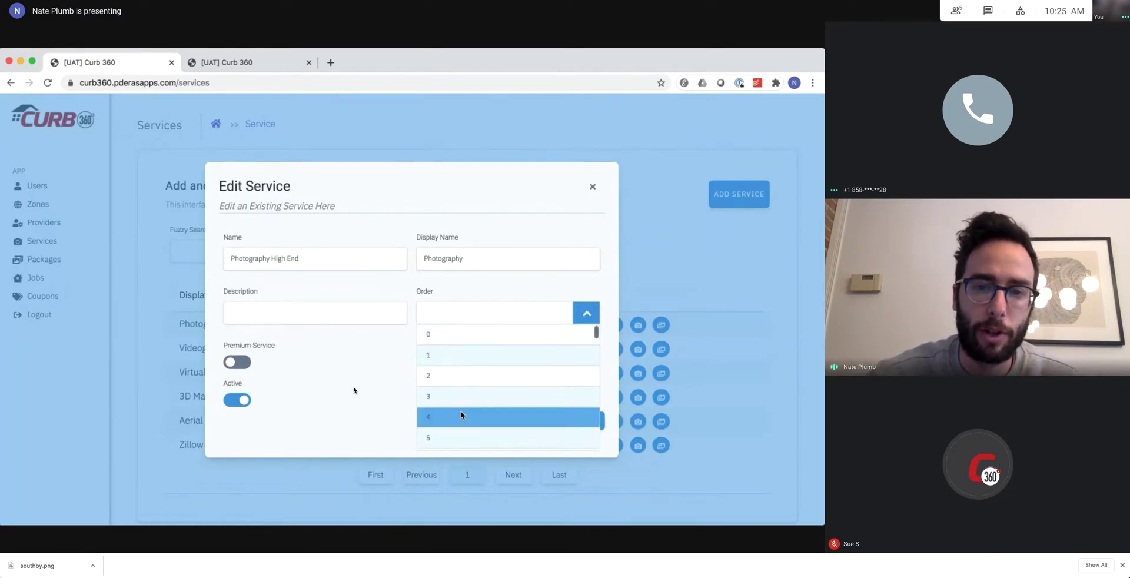
left_click(404, 292)
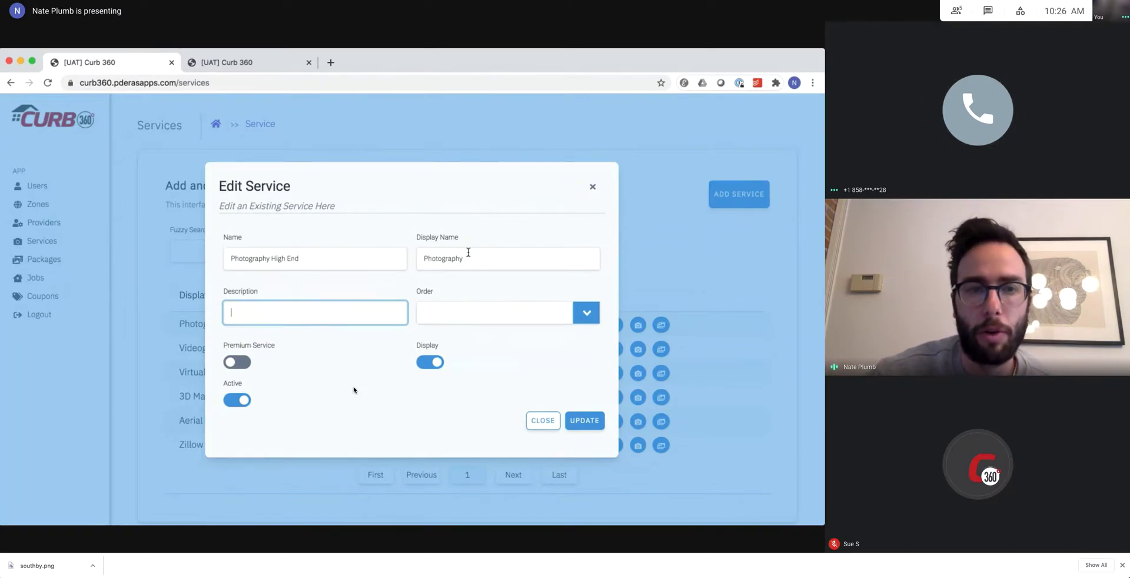
left_click(543, 424)
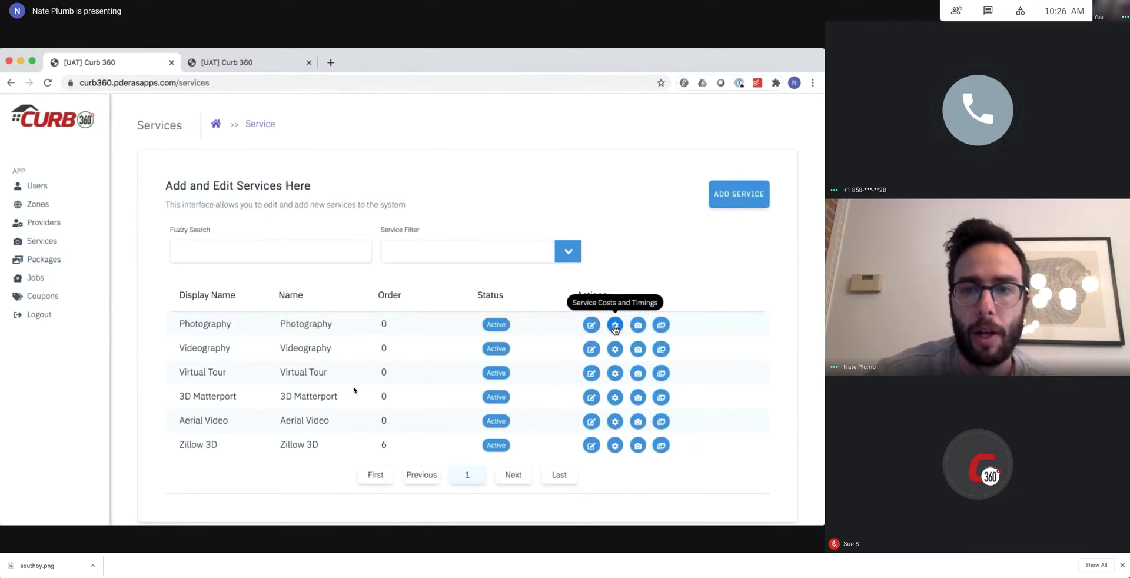
Open Photography's Timing and Costing page and review its three 60-minute, $100 size tiers.
left_click(615, 329)
scroll(419, 272, "down", 1)
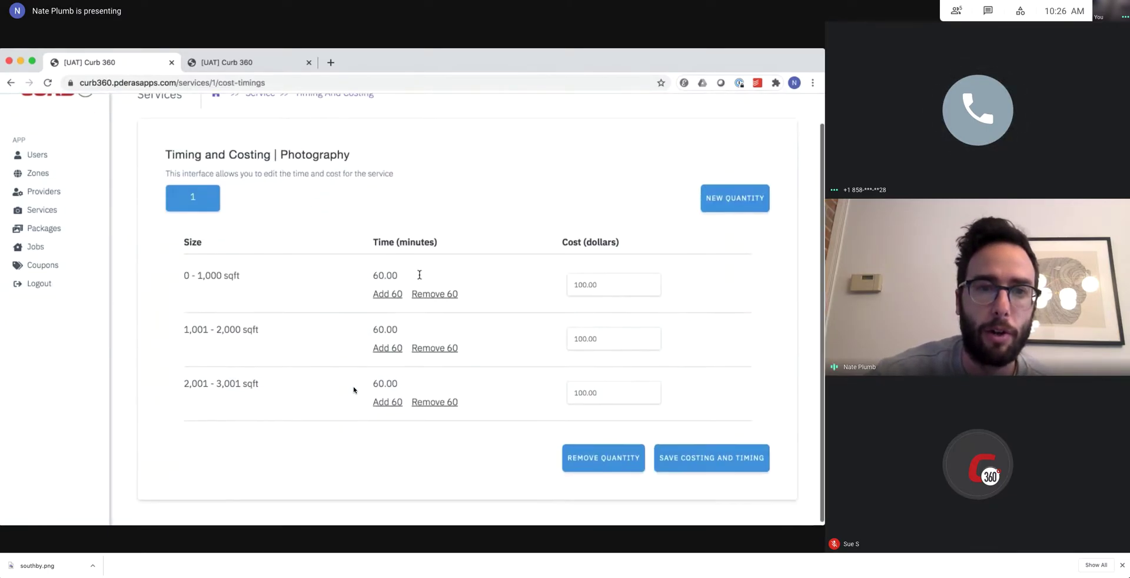
scroll(419, 274, "up", 1)
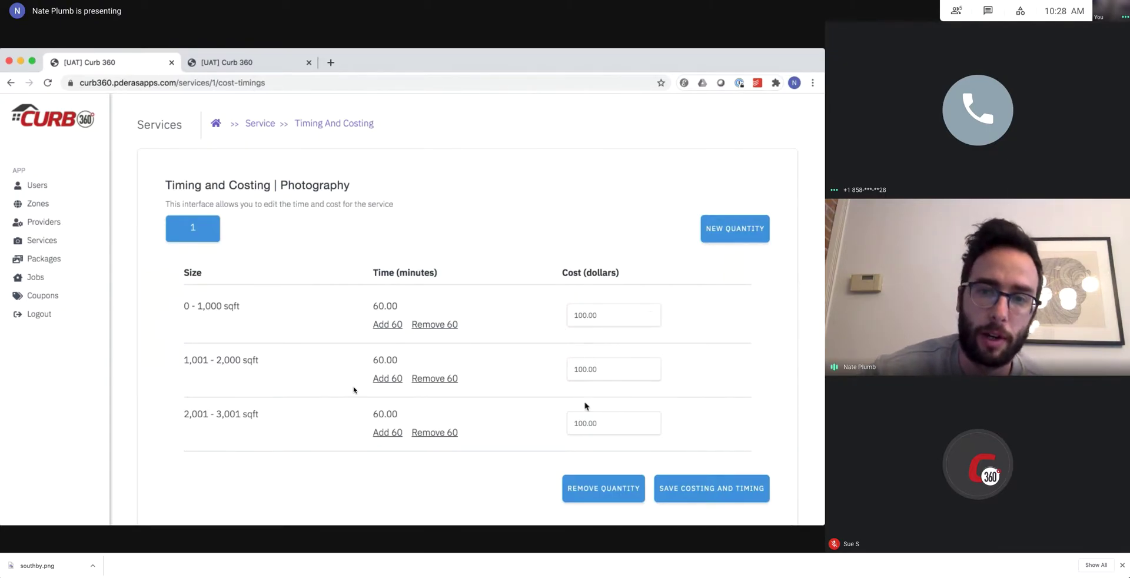
left_click_drag(562, 272, 581, 275)
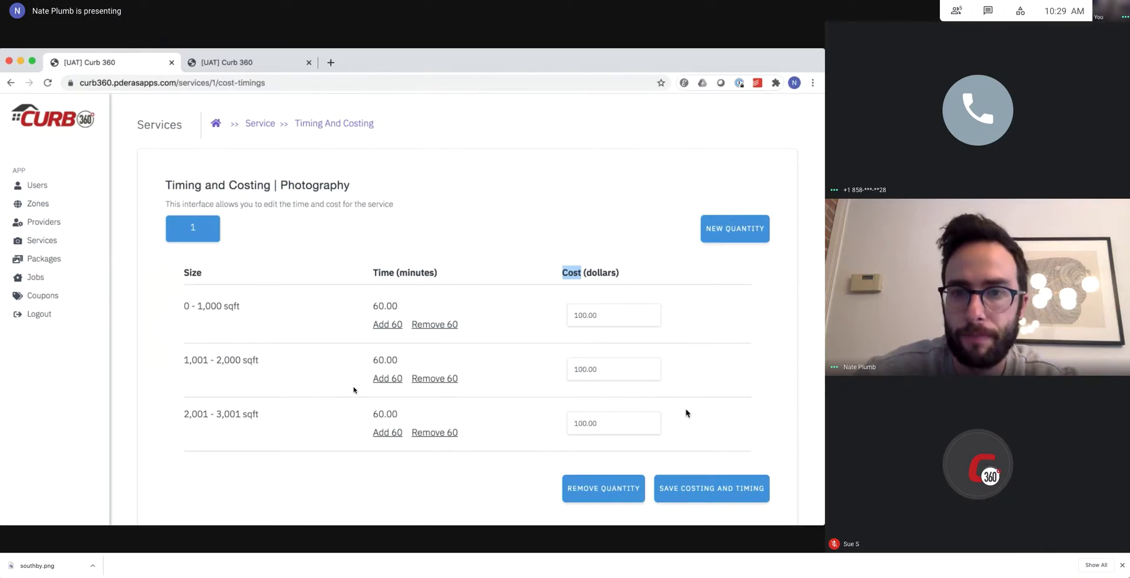
left_click(566, 268)
left_click_drag(562, 275, 624, 276)
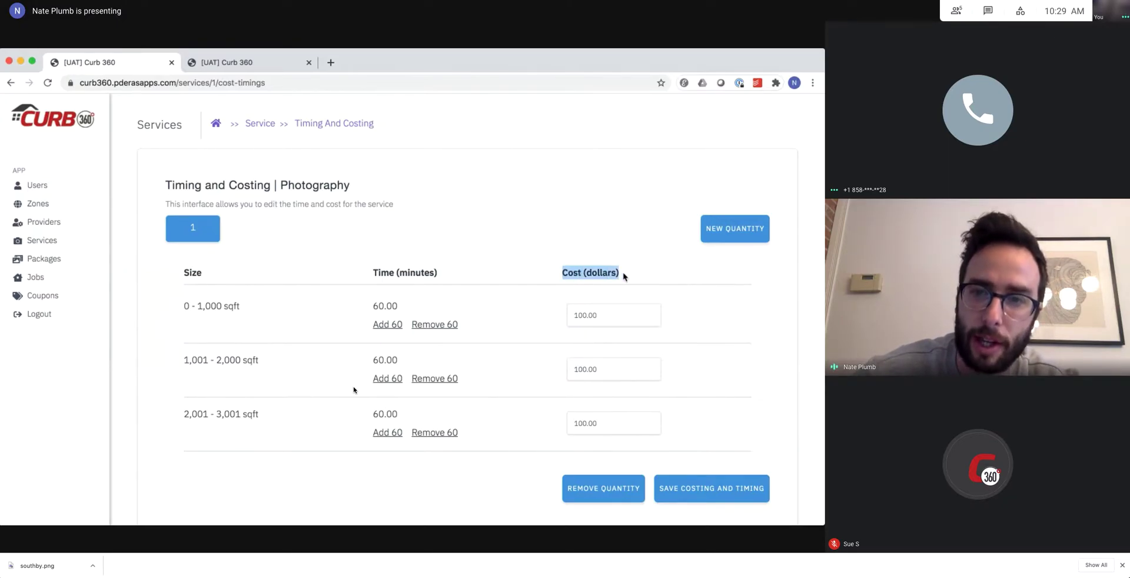
left_click(624, 276)
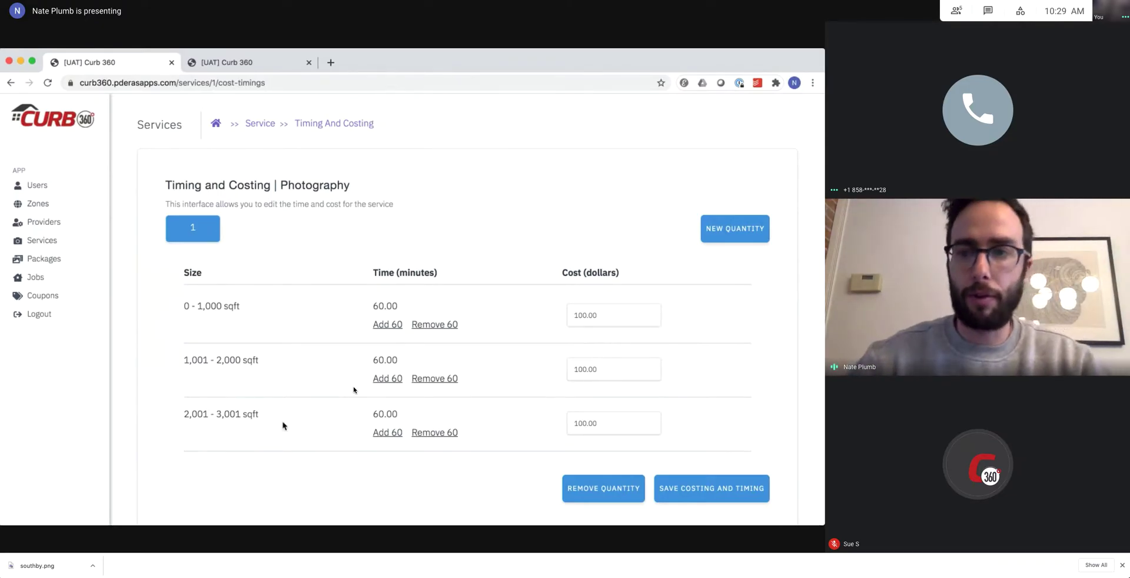
left_click(728, 233)
Add a '50 Photos' quantity to the Photography service.
left_click(409, 324)
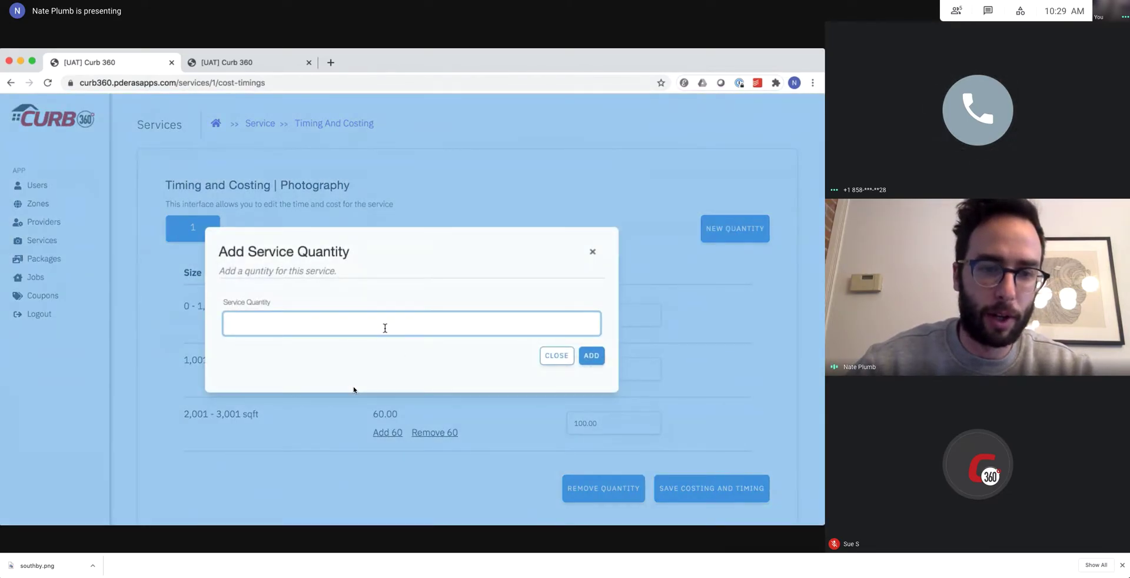
type("50 Photos")
left_click(394, 370)
left_click(593, 357)
Compare the pricing on the 1 and 50 Photos quantity tabs.
left_click(190, 231)
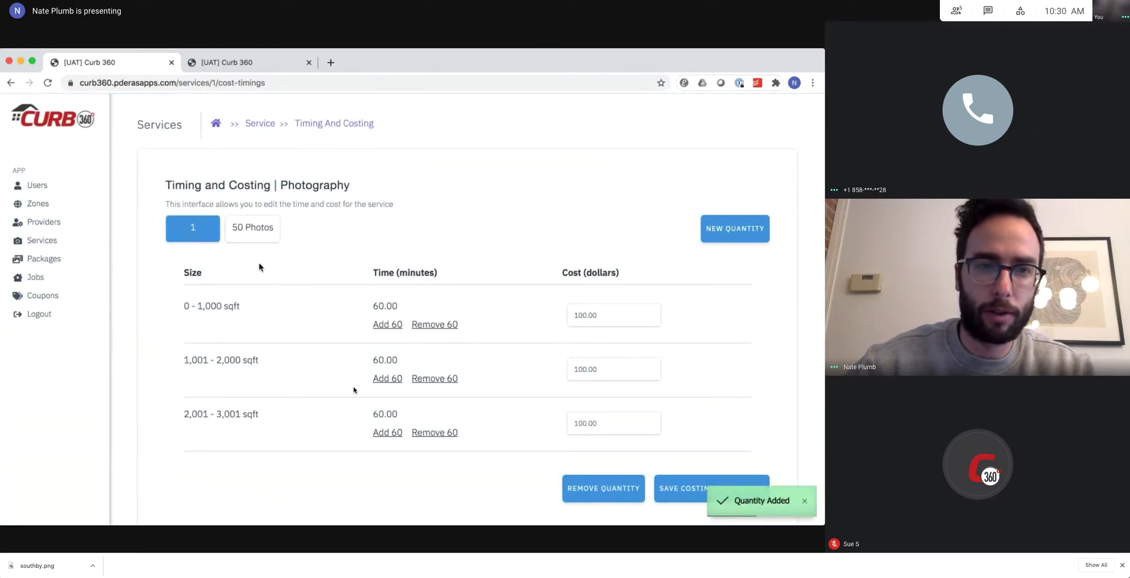
left_click(243, 227)
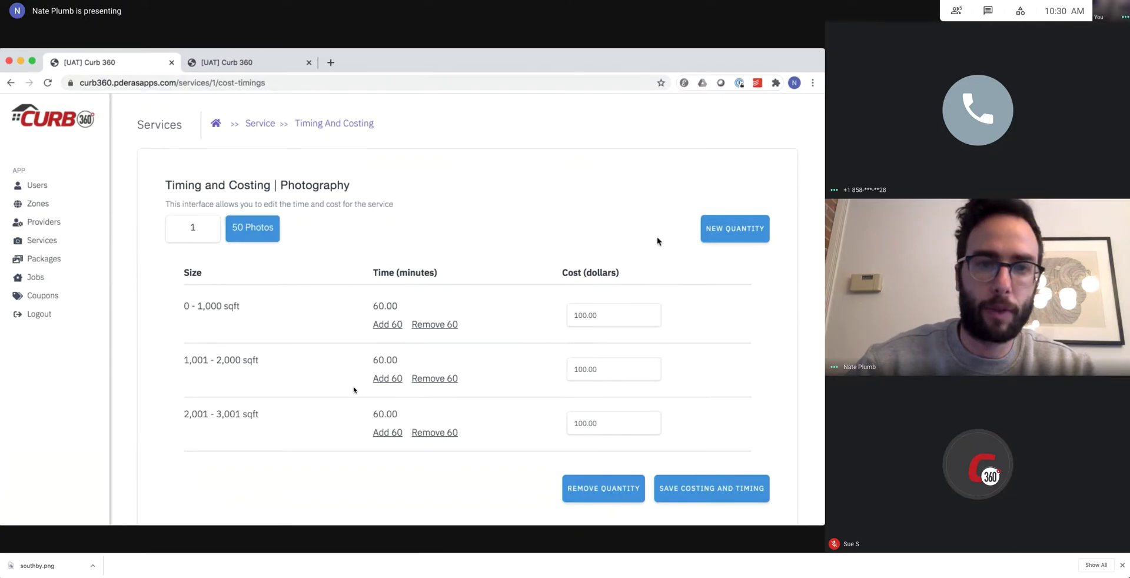
left_click(194, 234)
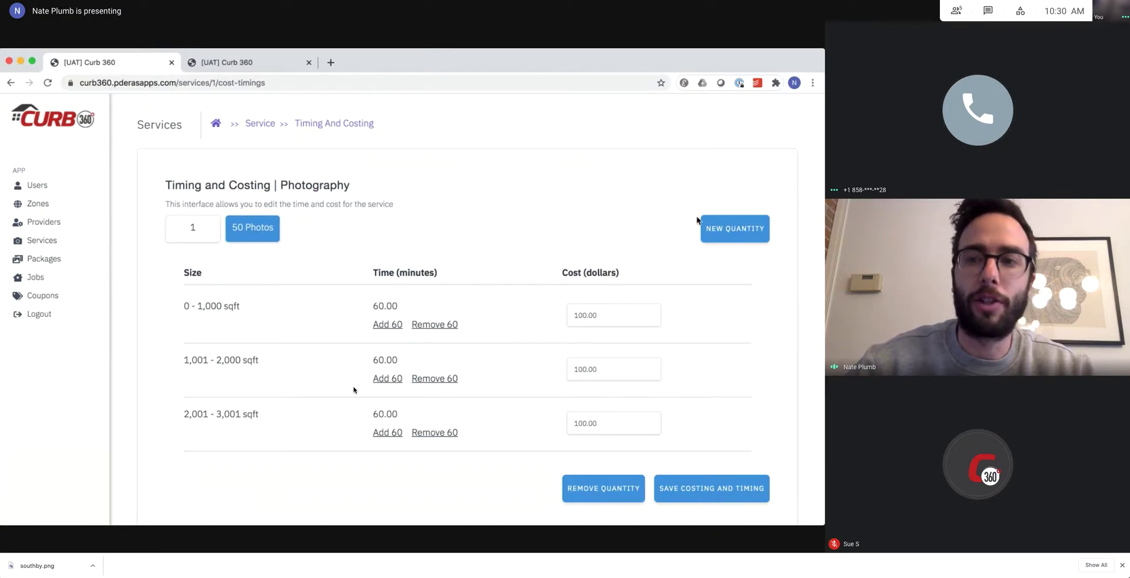
left_click(728, 229)
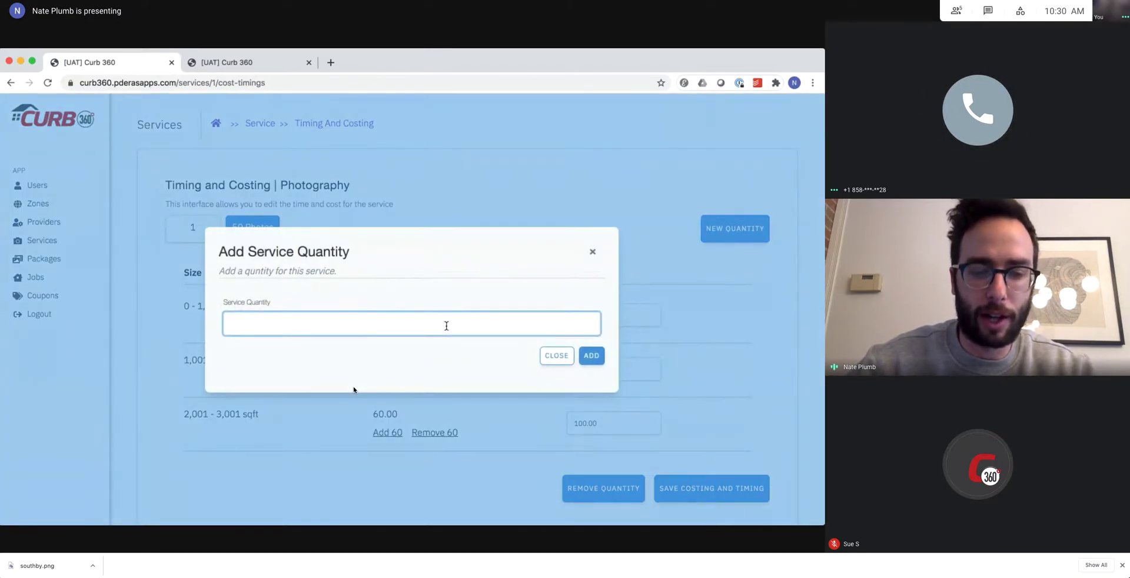
Add a '30-40 Photos' quantity to Photography.
type("30-40")
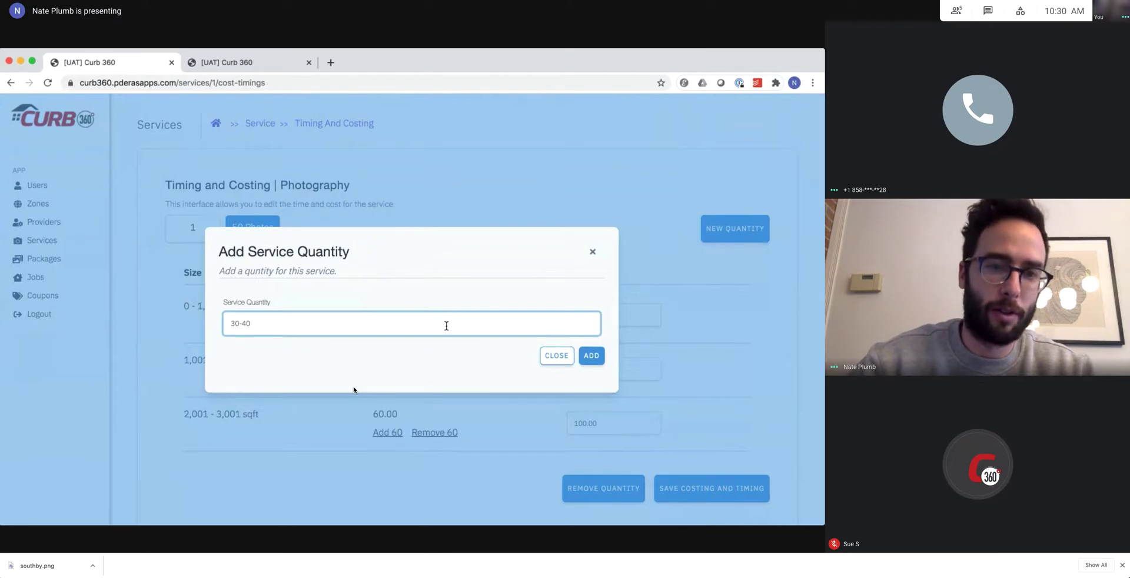
type(" Photos")
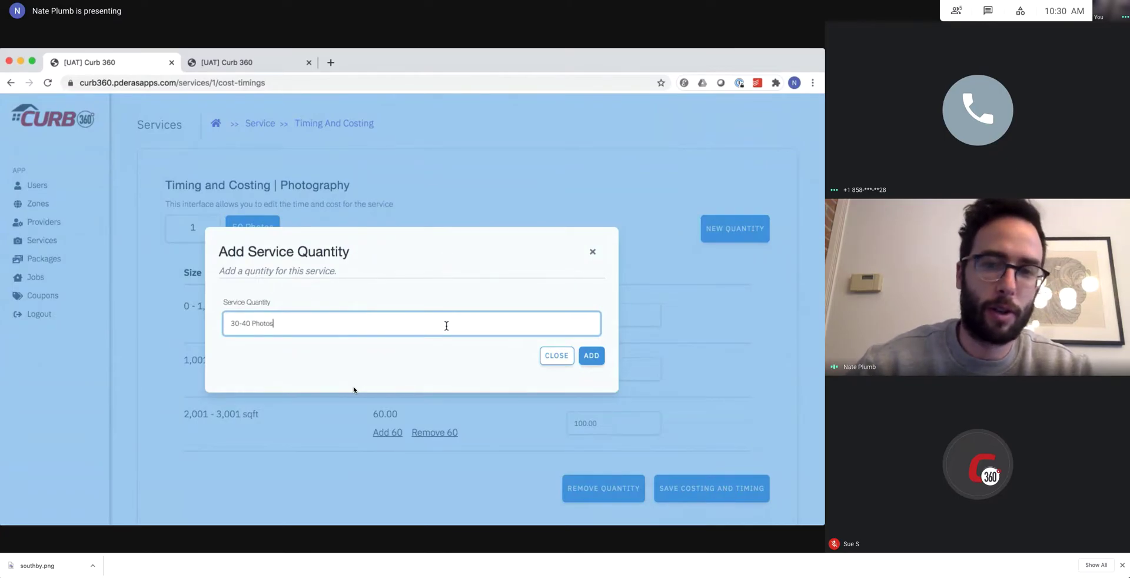
left_click(590, 357)
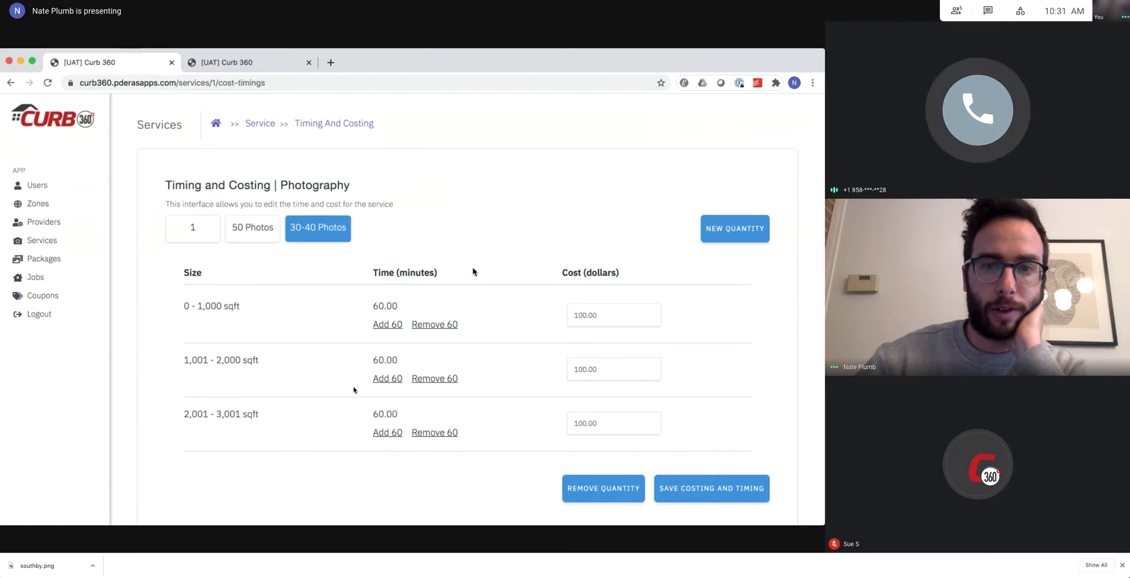
Delete the 30-40 Photos and 50 Photos quantities, then return to the Services list.
left_click(610, 495)
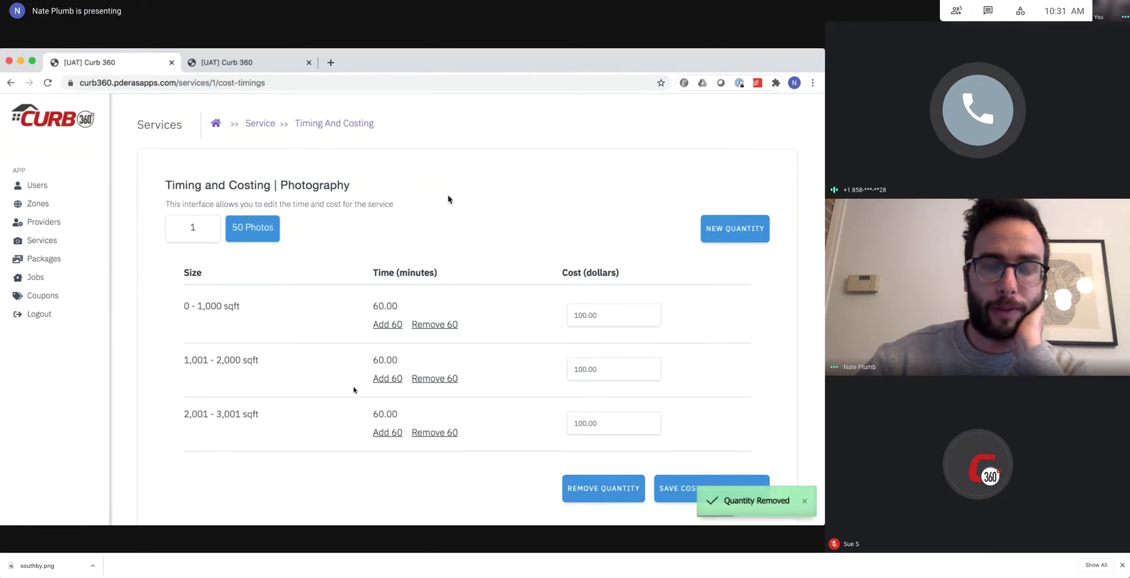
left_click(581, 494)
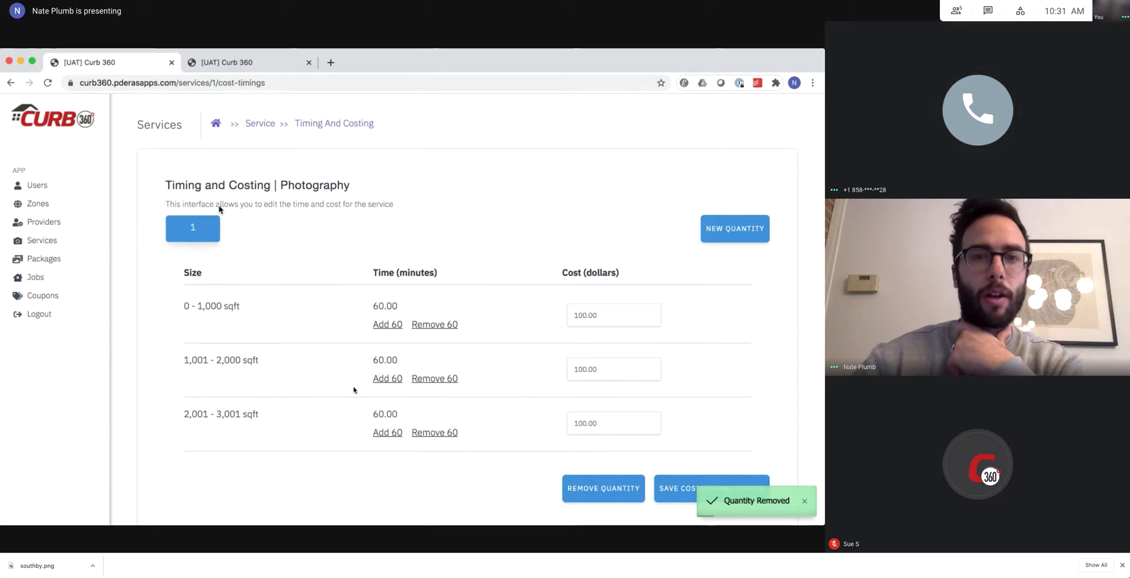
left_click(259, 125)
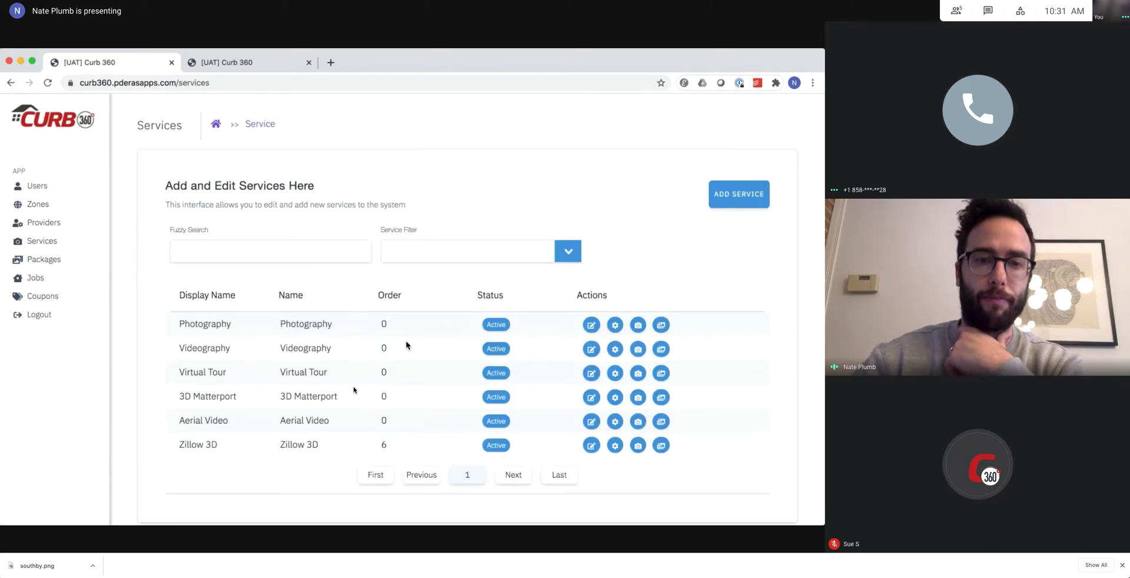
Open Photography's edit form and close it without changing anything.
left_click(591, 325)
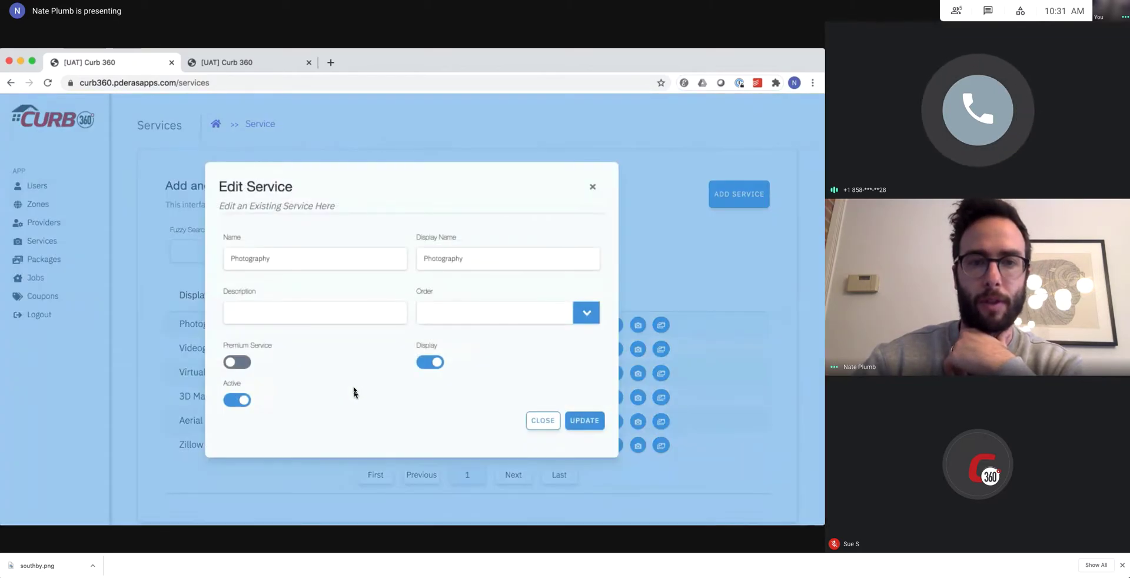
left_click(332, 316)
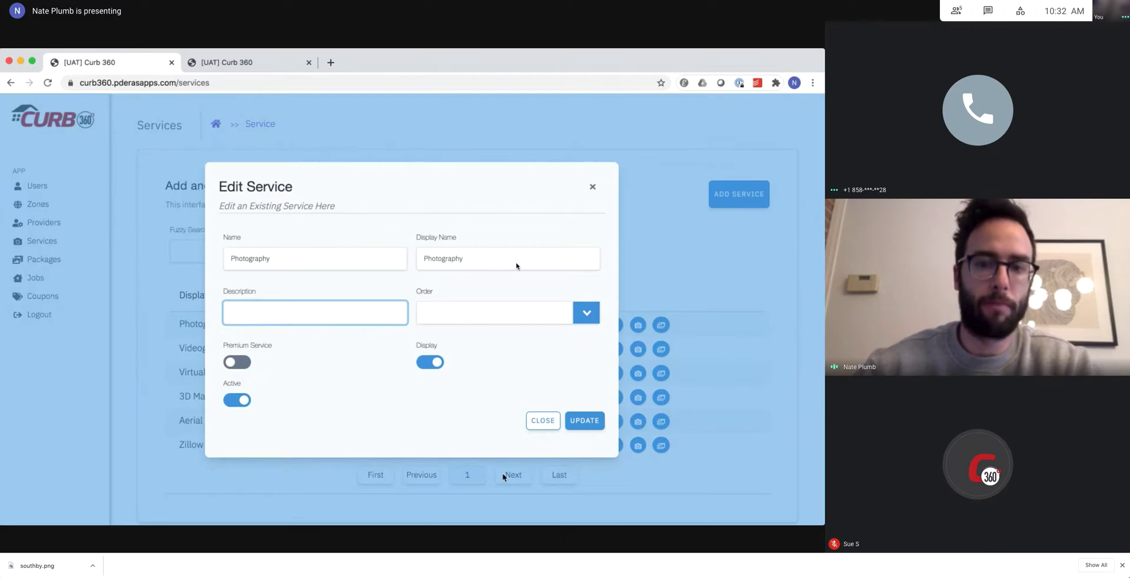
left_click(546, 426)
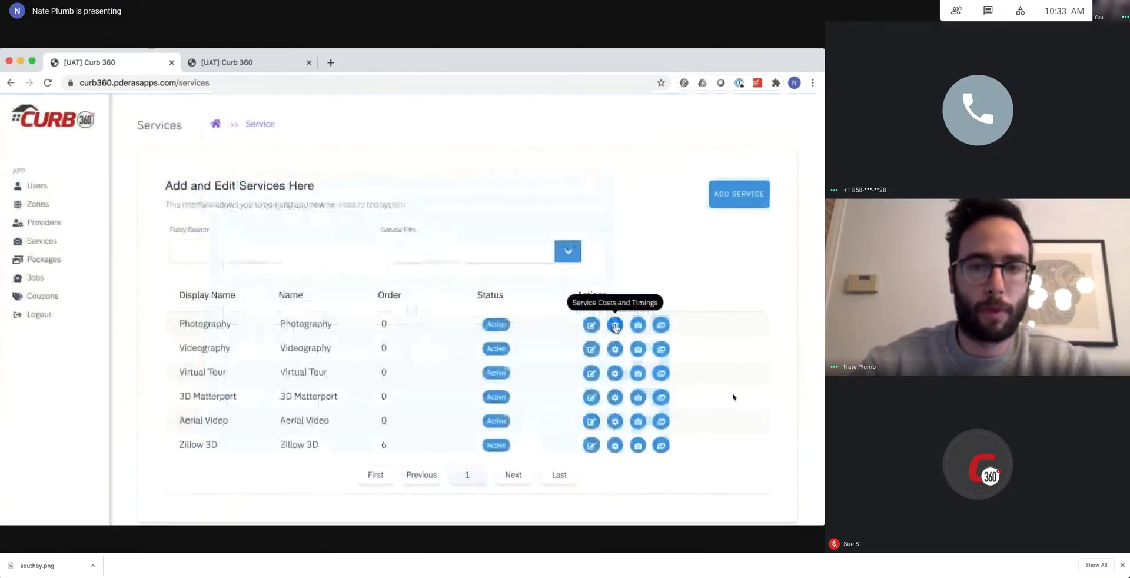
Open Photography's service costs and timings to review its quantities.
left_click(615, 326)
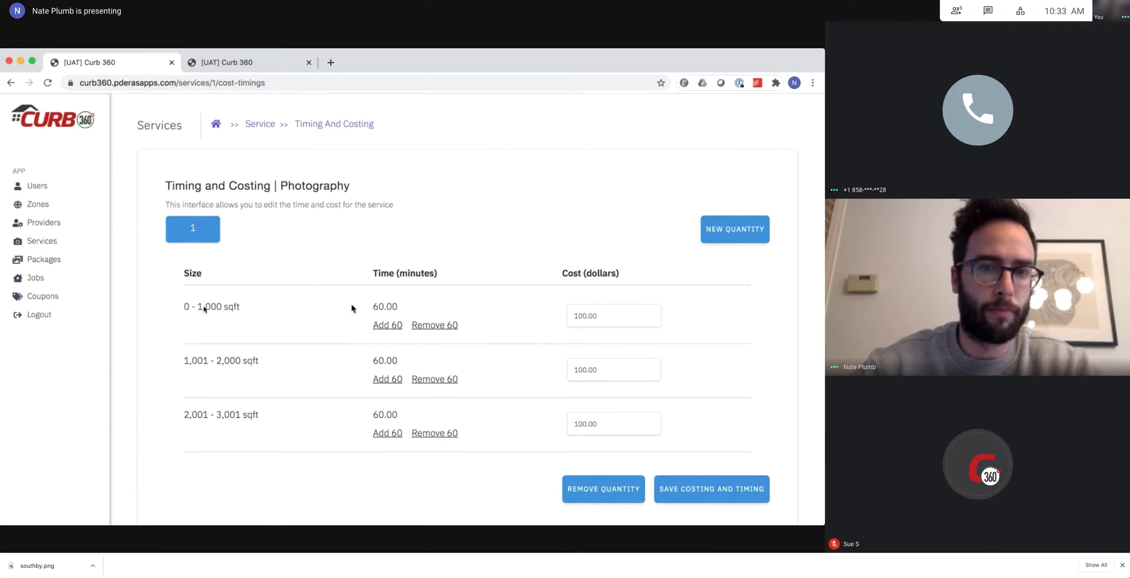
mouse_move(352, 308)
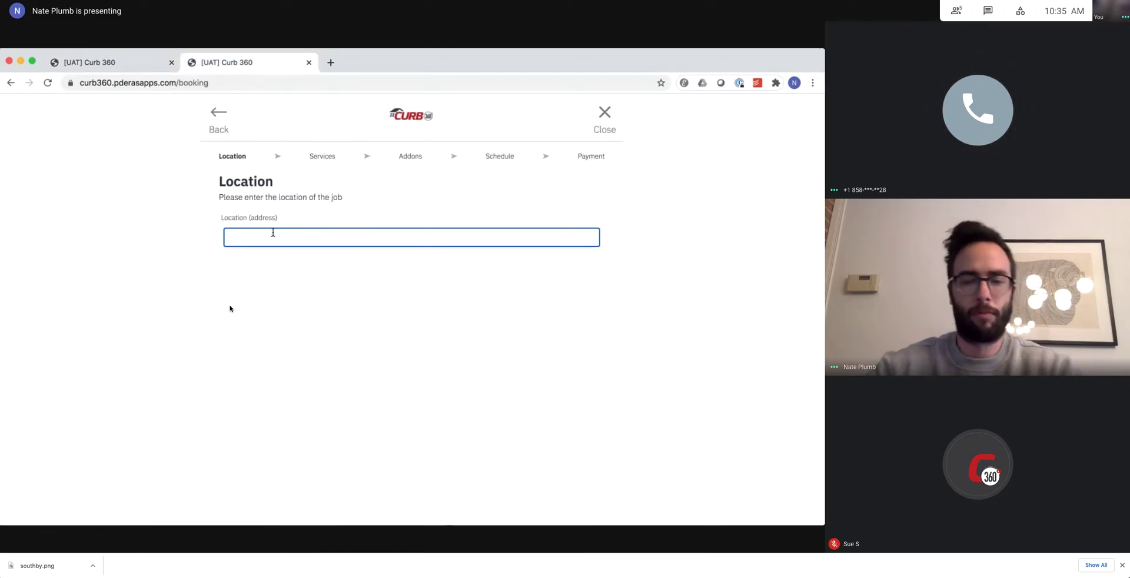
Set the job location to San Diego and pan the map around it.
type("san")
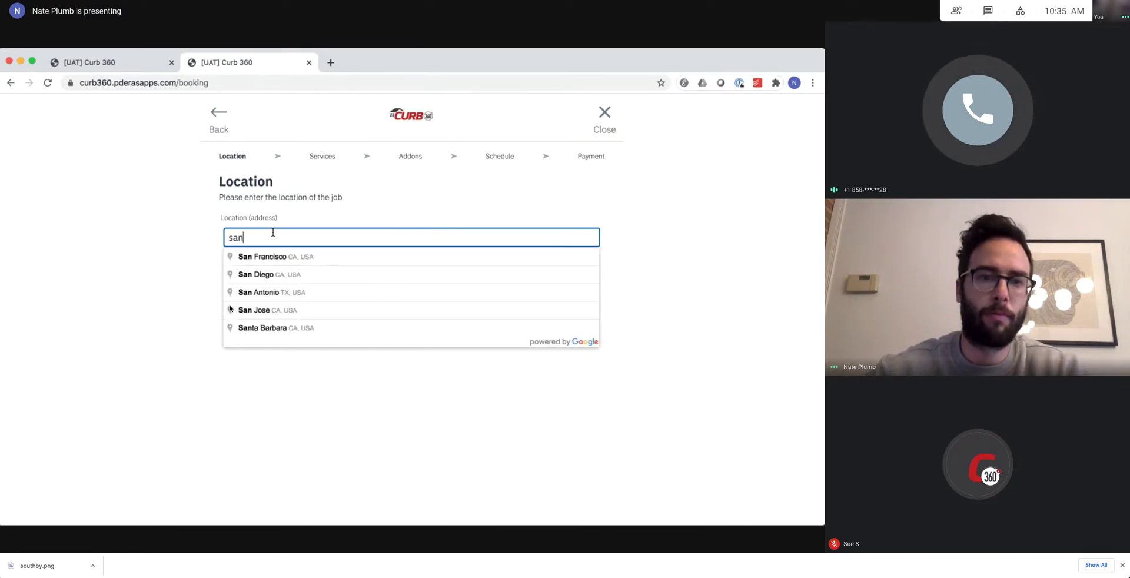
left_click(265, 273)
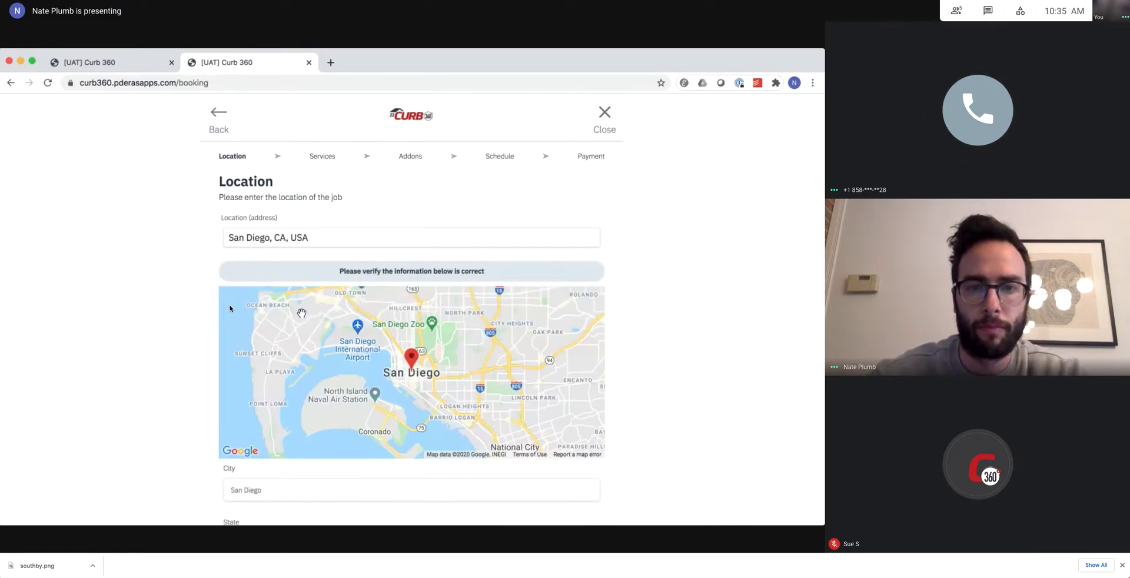
scroll(152, 396, "down", 2)
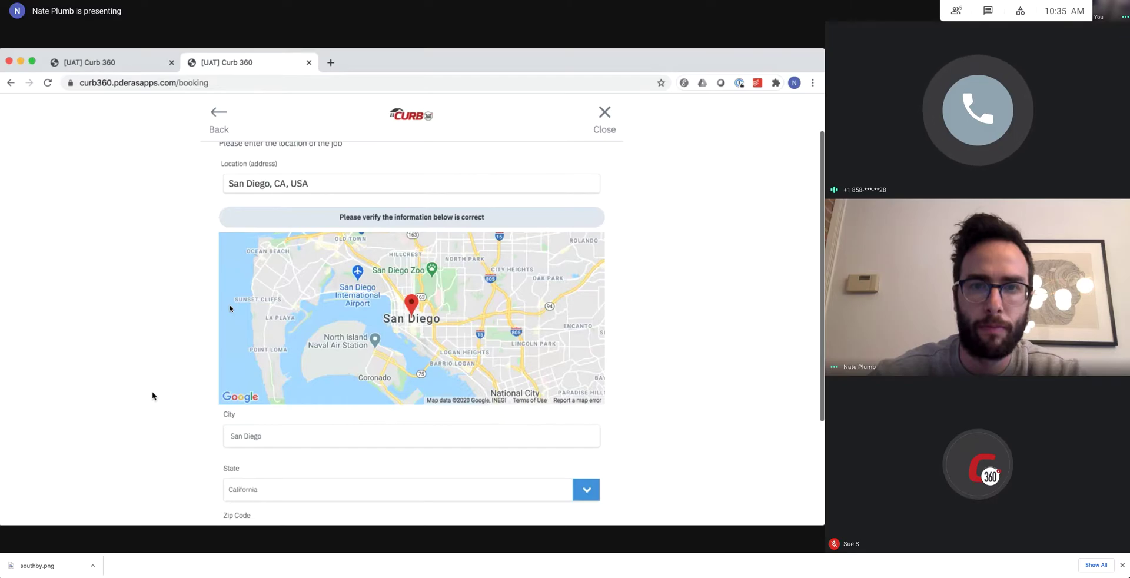
scroll(152, 395, "down", 2)
scroll(152, 396, "up", 4)
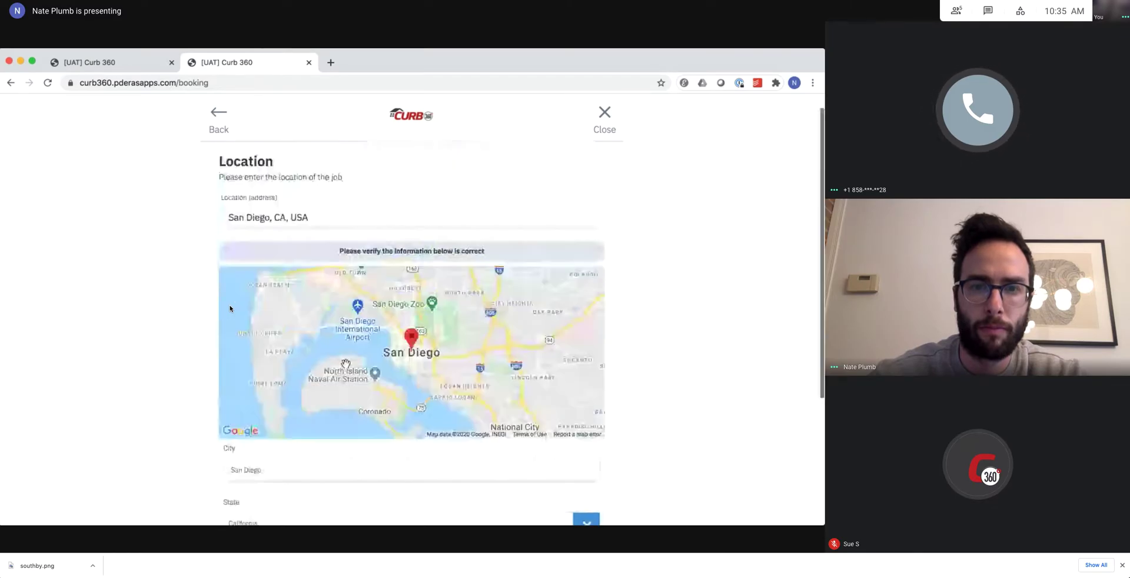
left_click_drag(426, 299, 409, 406)
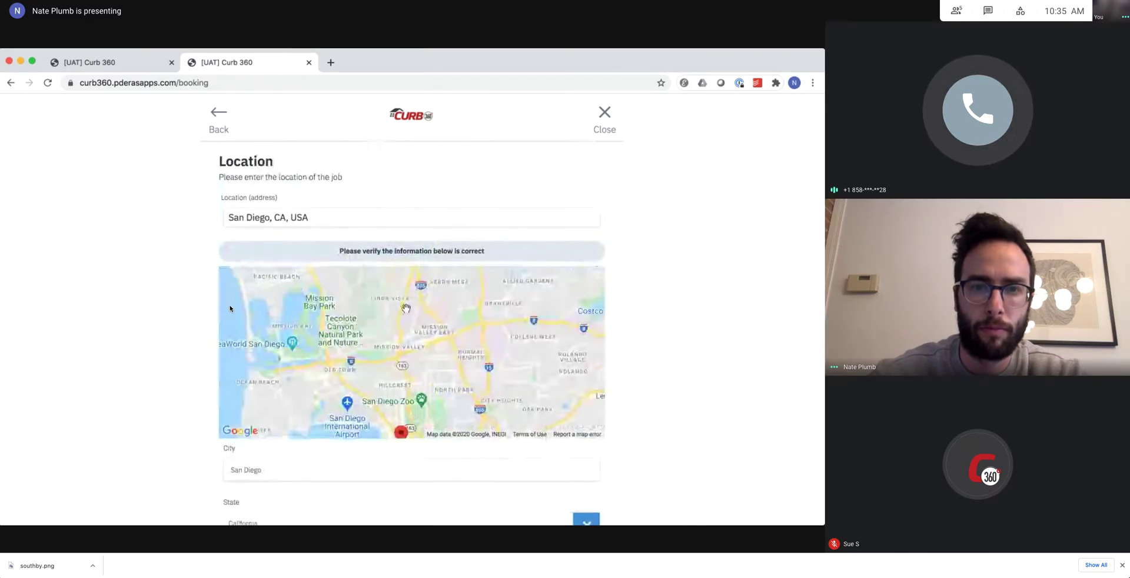
left_click_drag(409, 329, 409, 400)
left_click_drag(410, 353, 337, 288)
left_click_drag(387, 387, 423, 313)
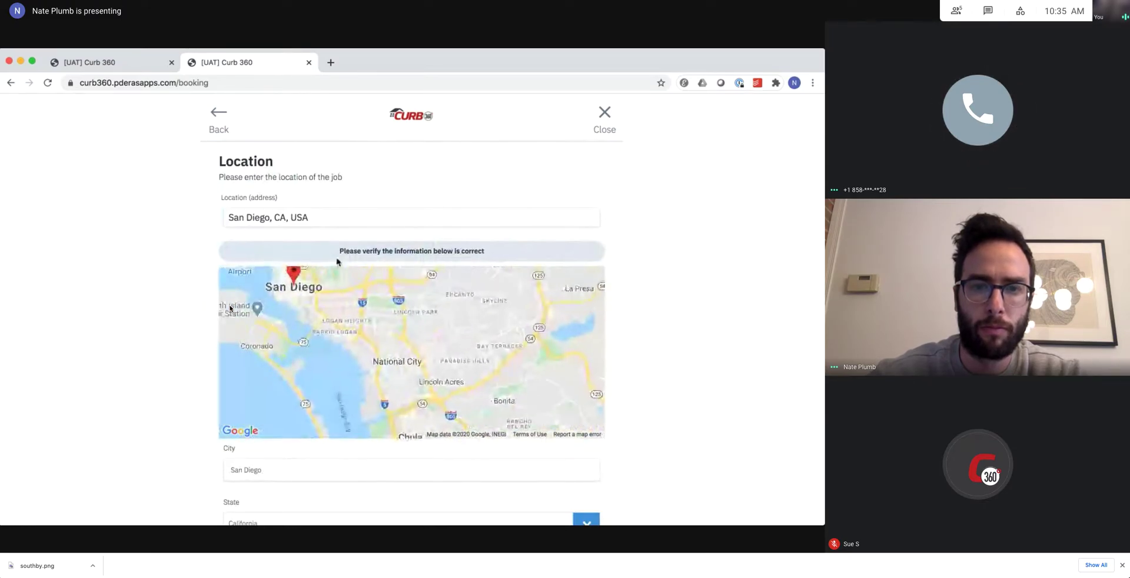
Replace the location with Lincoln Park, San Diego, CA, USA.
triple_click(325, 213)
type("lincoln")
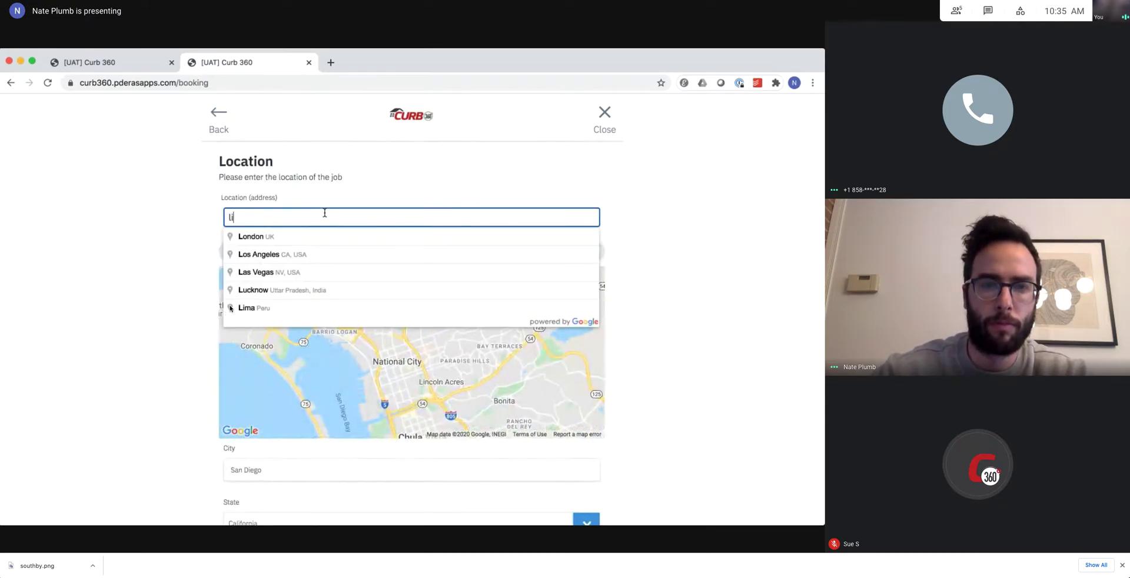
type(" park")
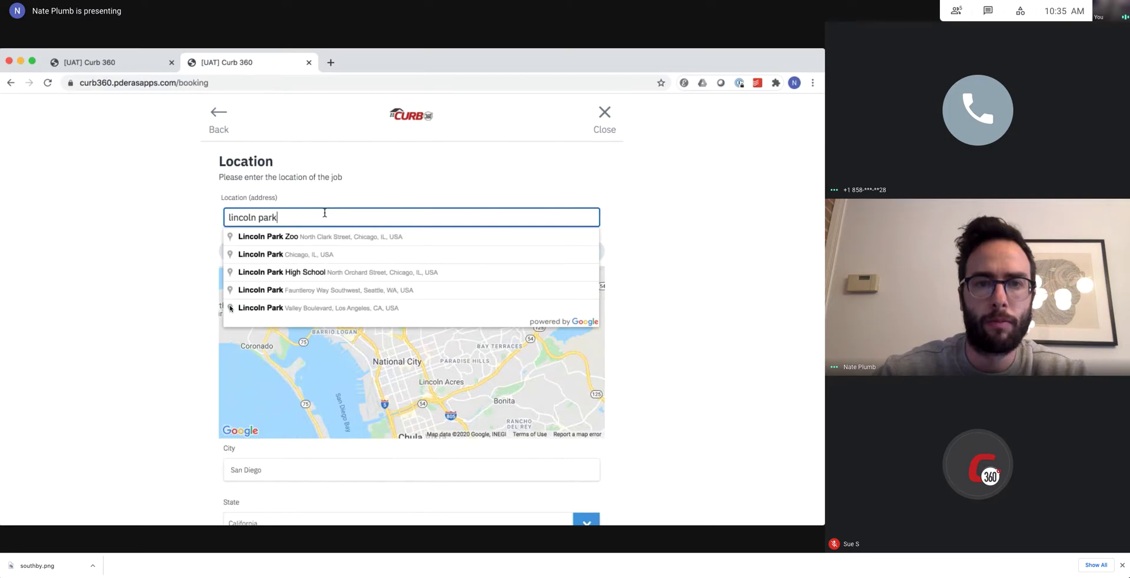
type(" san")
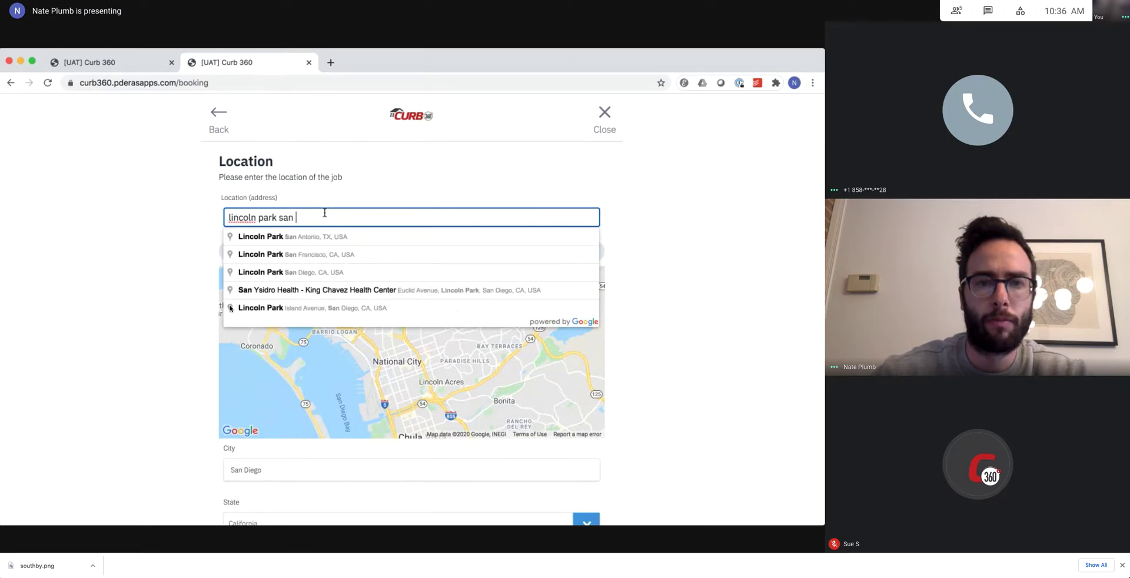
left_click(298, 274)
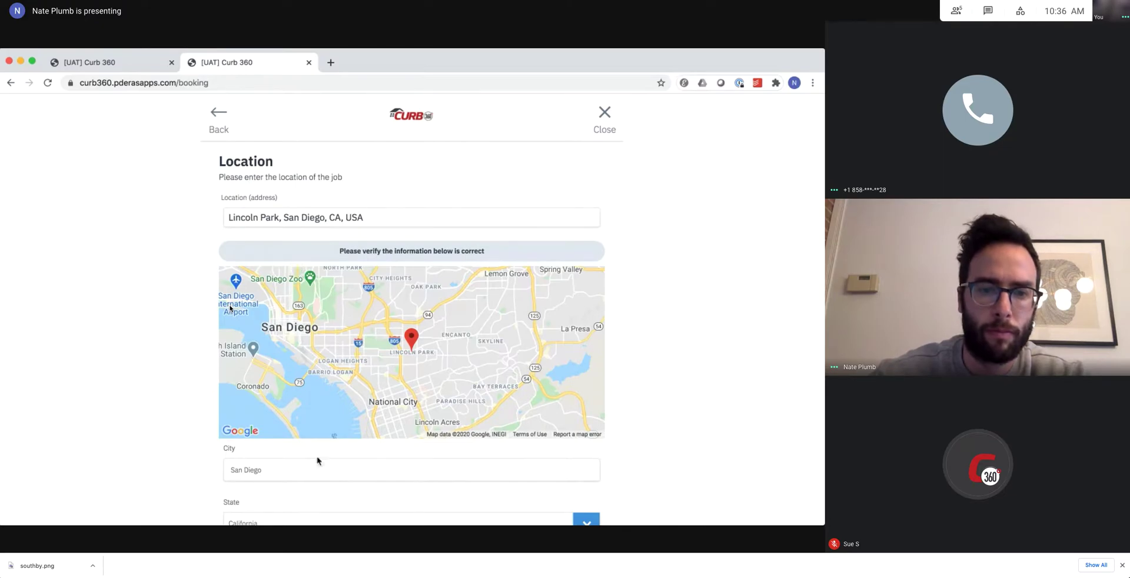
scroll(318, 460, "down", 2)
Submit Lincoln Park with zip 12345 and 1,001 - 2,000 sq ft, then go back.
scroll(318, 460, "down", 1)
left_click(321, 405)
type("12345")
left_click(356, 456)
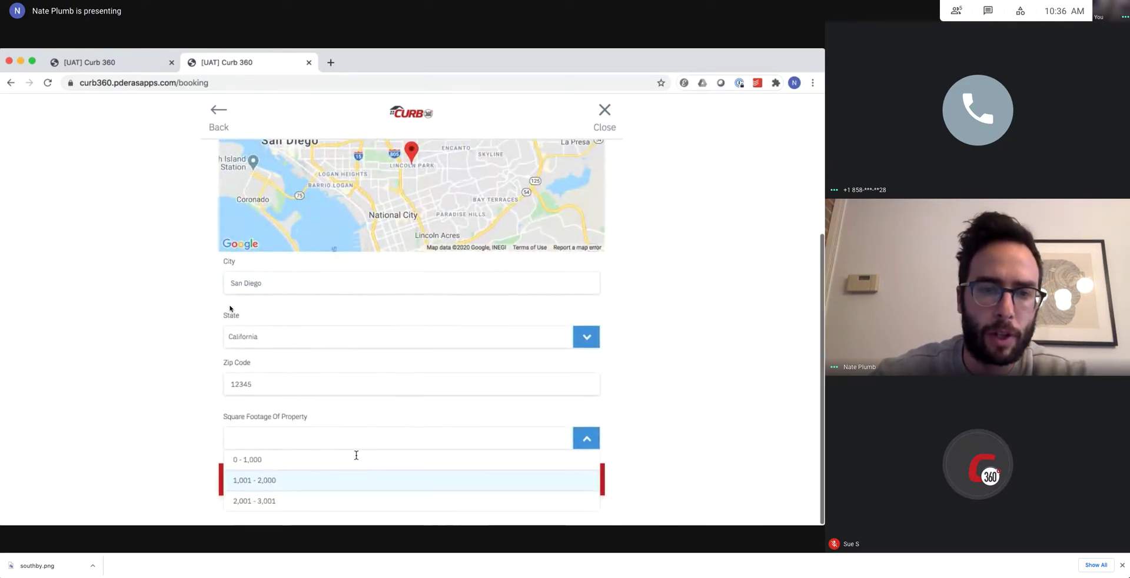
left_click(259, 482)
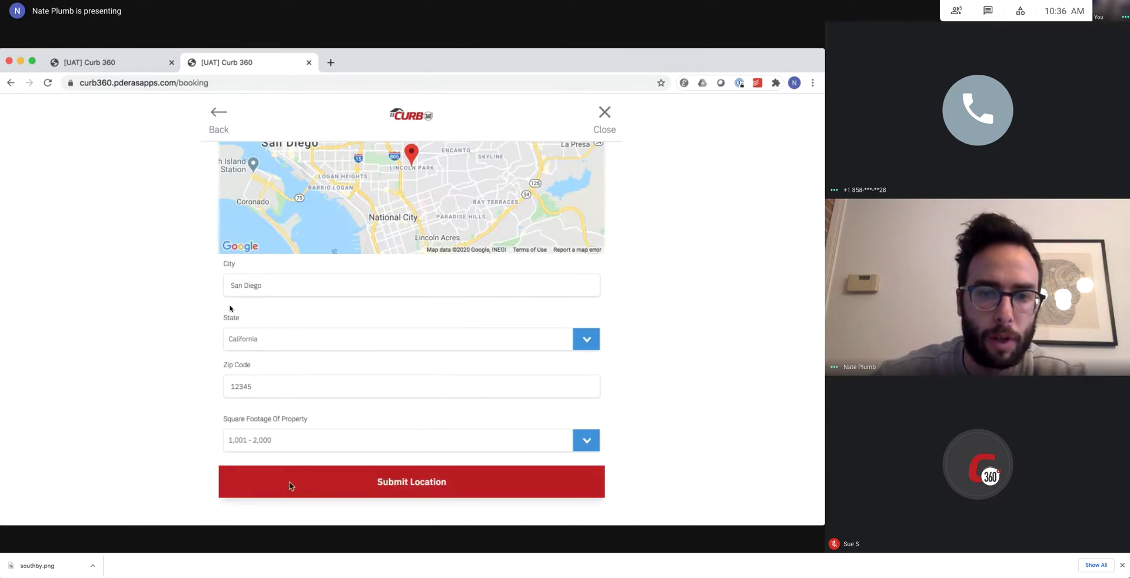
left_click(289, 486)
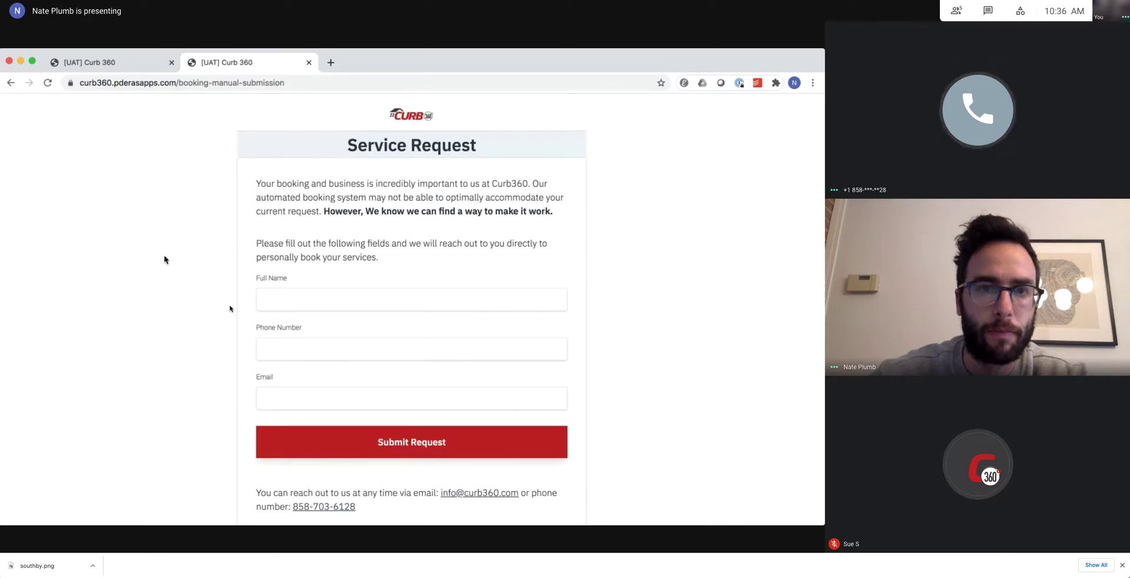
left_click(11, 83)
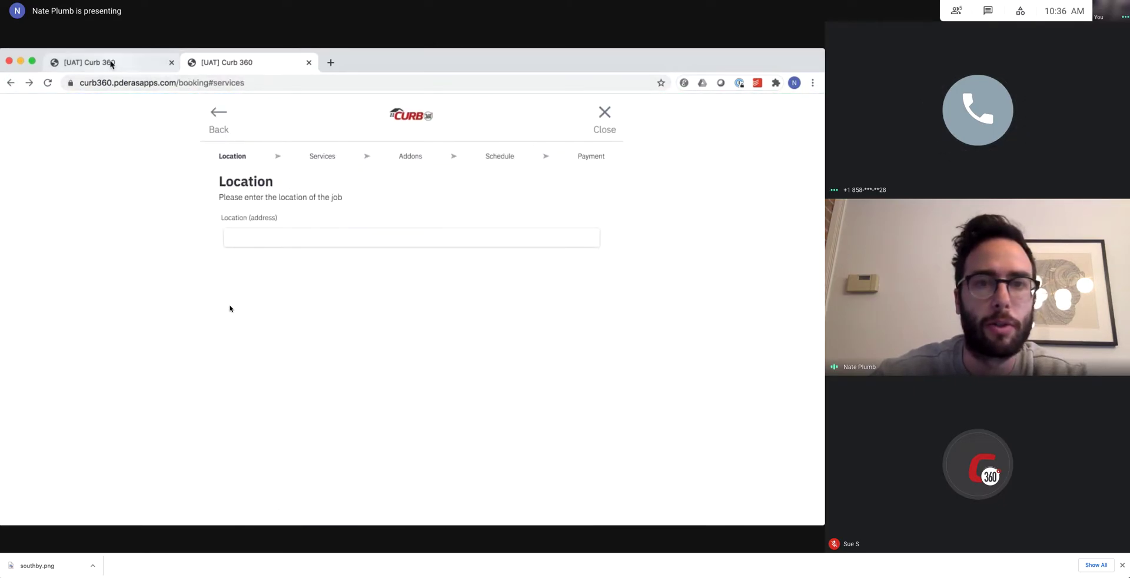
Open Google Maps in a new tab and show San Diego.
key("ctrl+t")
type("map")
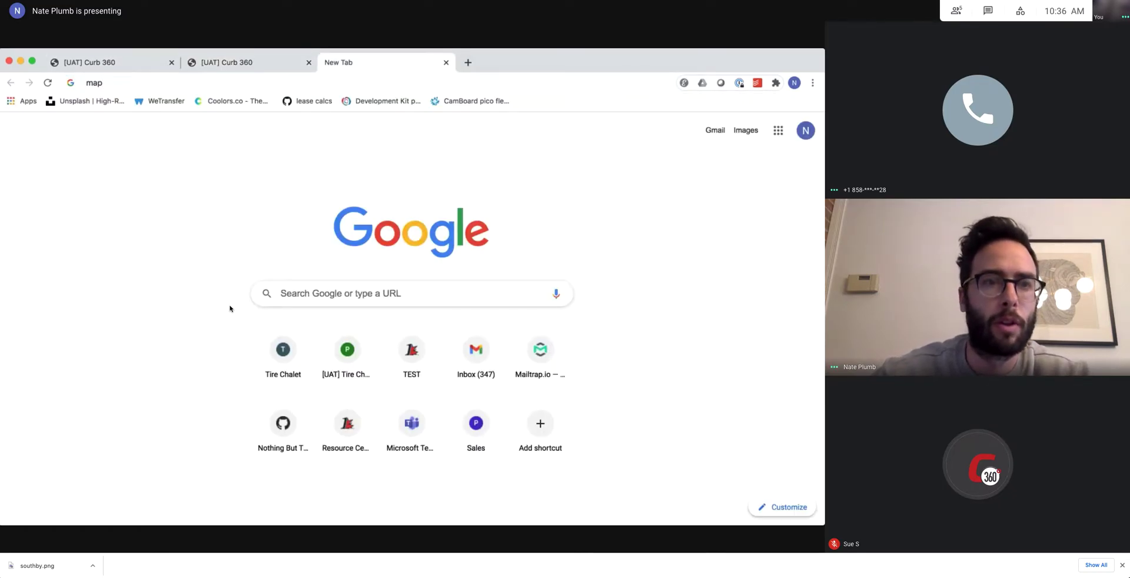
key("Return")
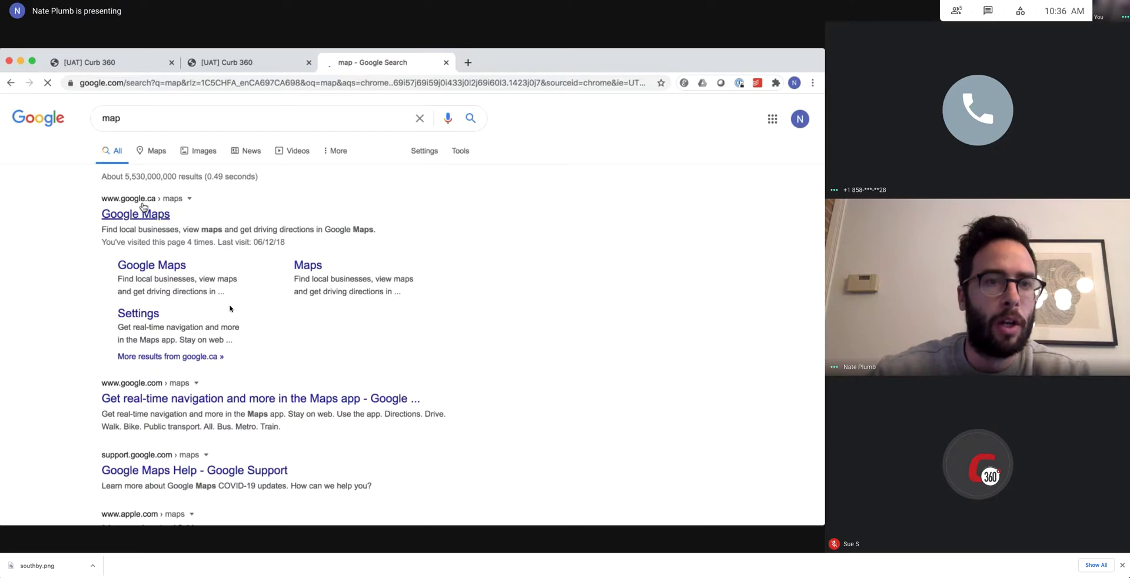
left_click(141, 212)
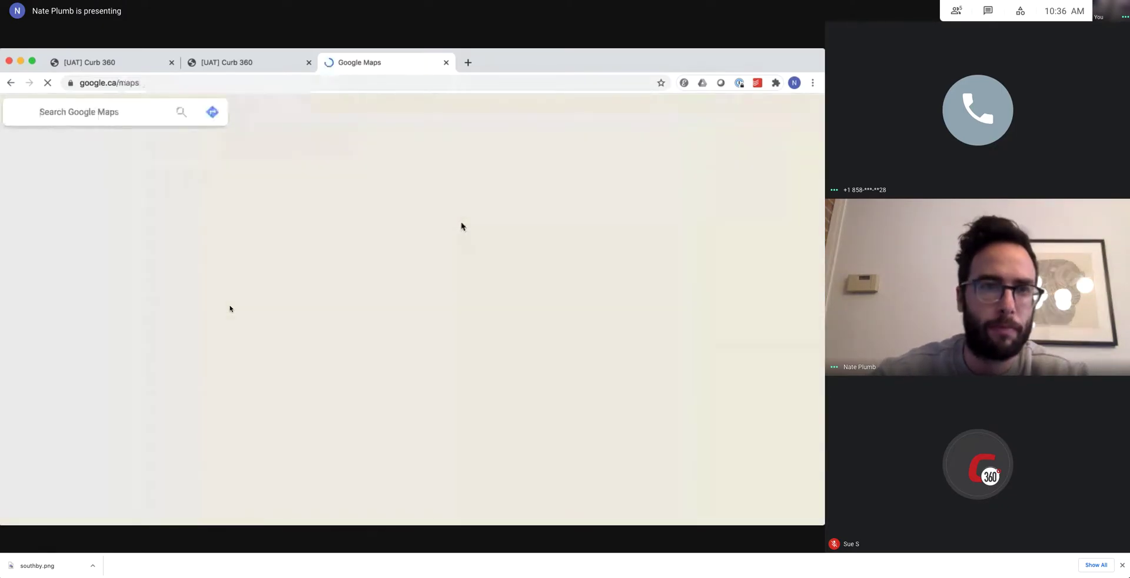
type("san d")
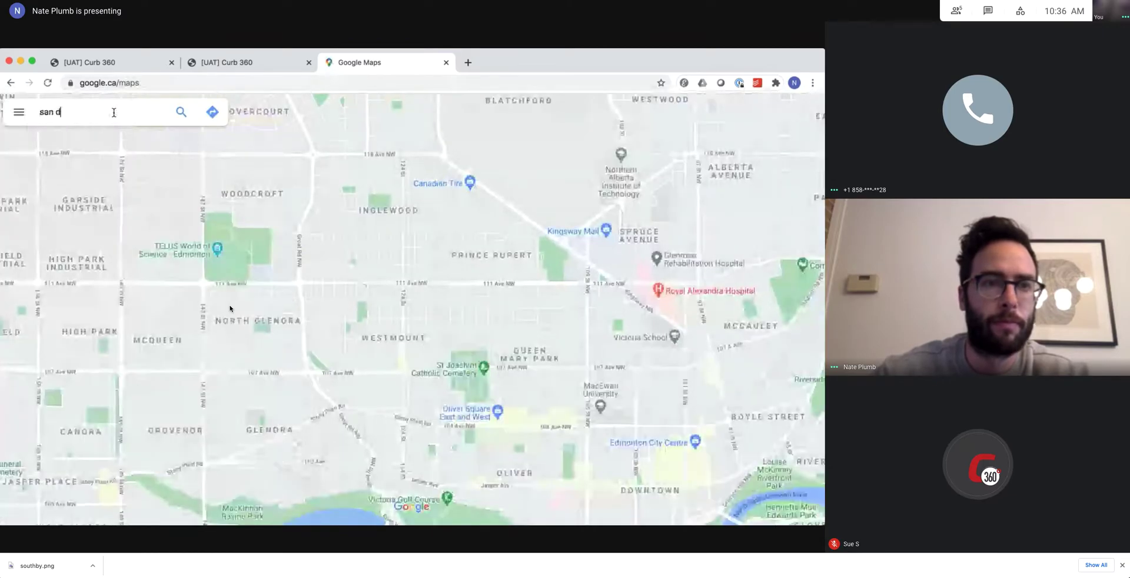
type("ie")
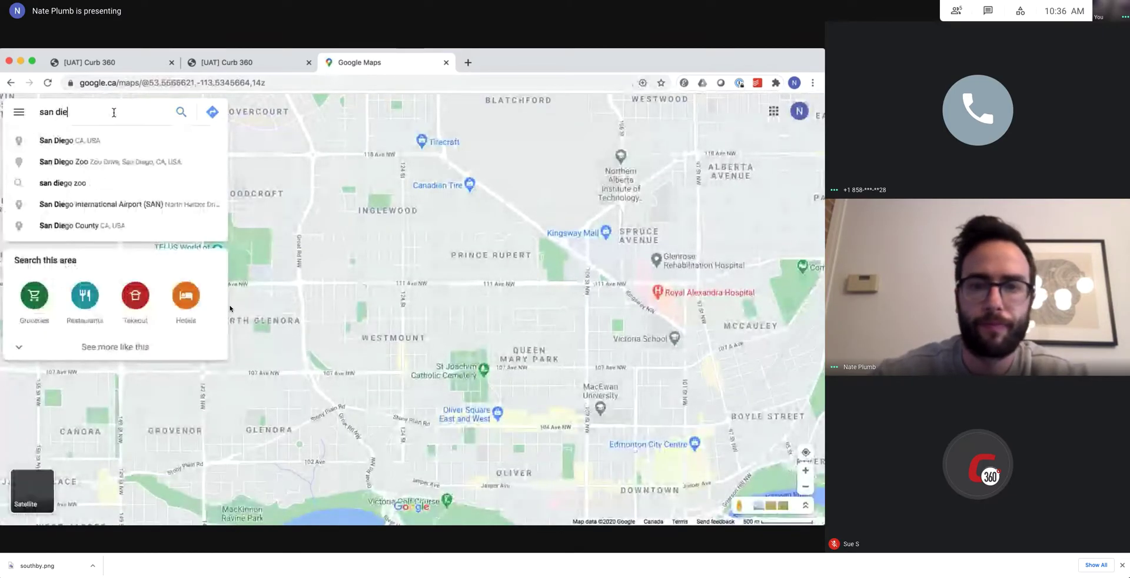
left_click(88, 136)
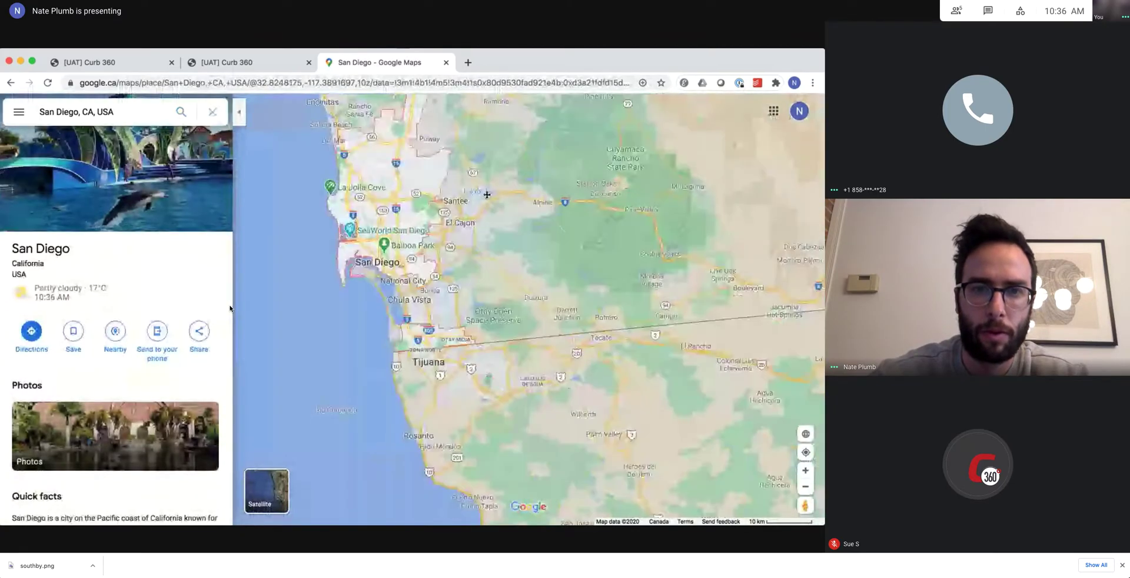
Find Pep Boys Auto Parts & Service in East San Diego and copy its street address.
scroll(434, 313, "up", 5)
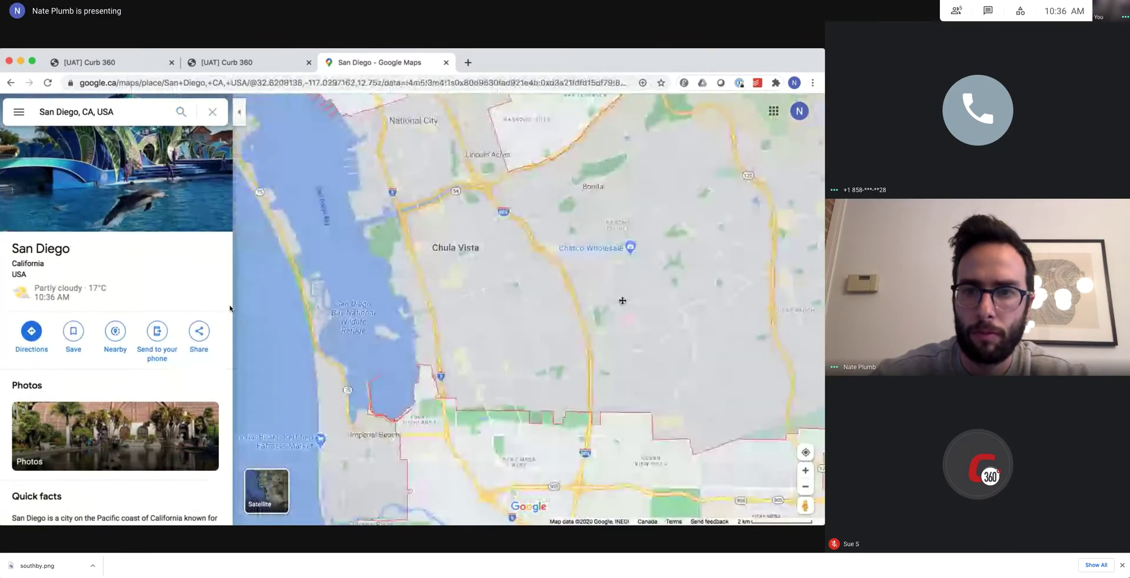
scroll(535, 292, "up", 3)
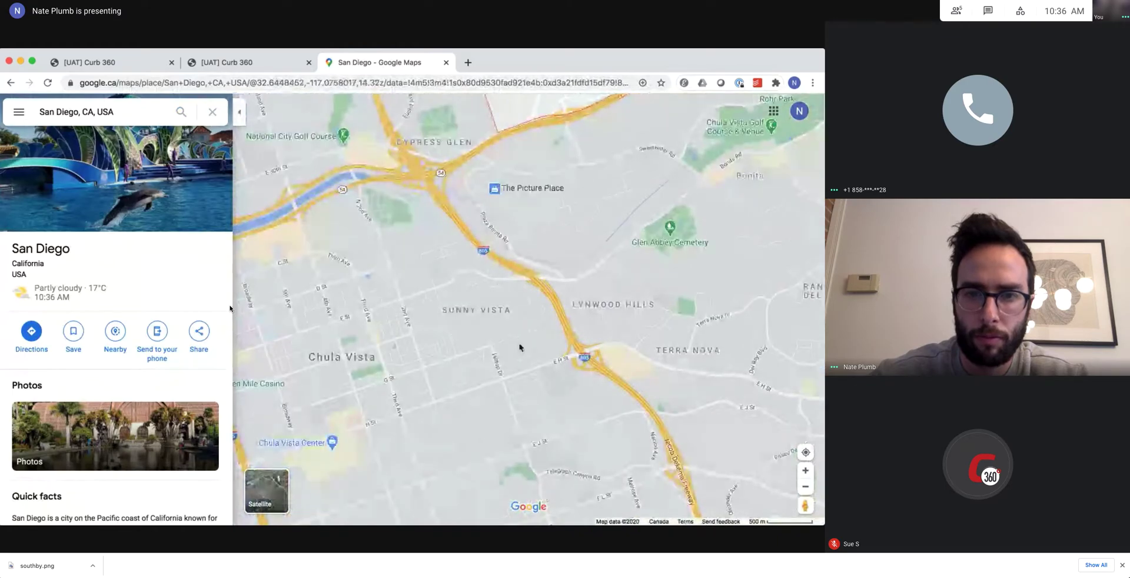
left_click_drag(515, 387, 513, 303)
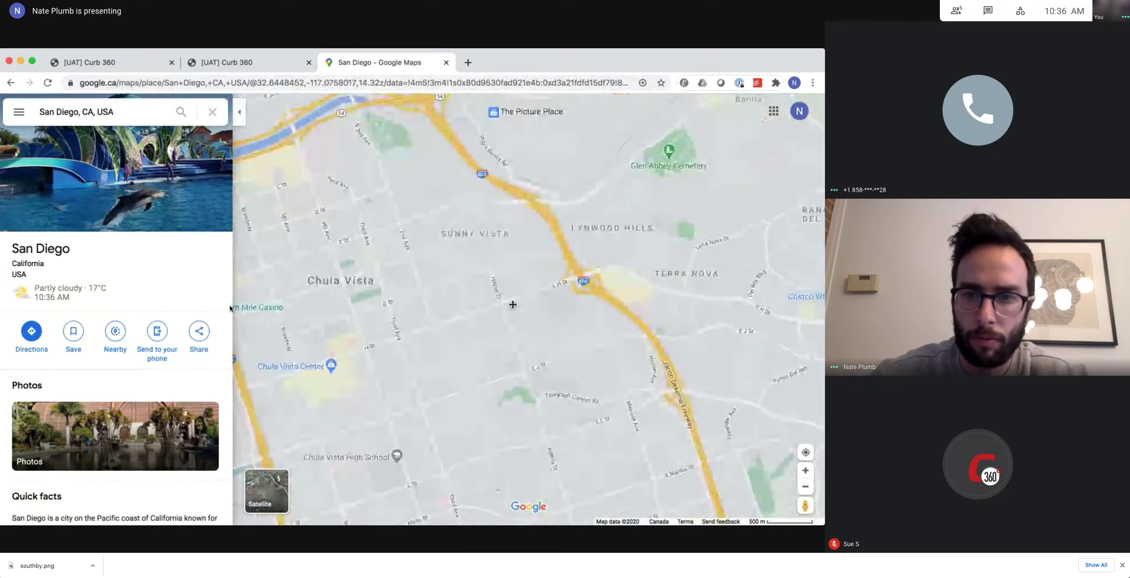
scroll(512, 307, "down", 2)
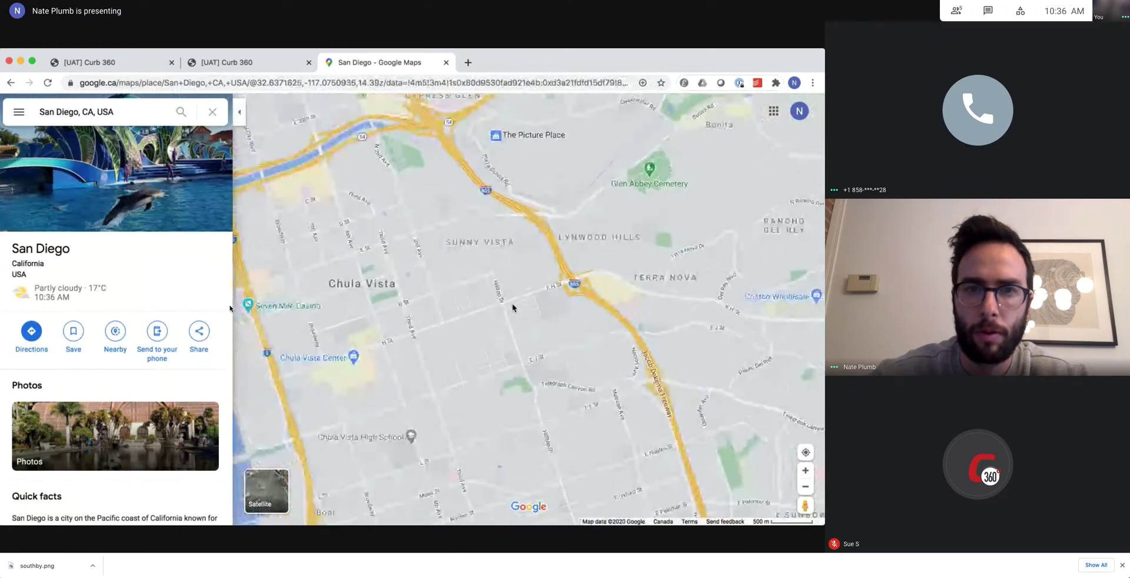
scroll(512, 307, "down", 3)
left_click_drag(512, 307, 497, 378)
left_click_drag(484, 273, 506, 424)
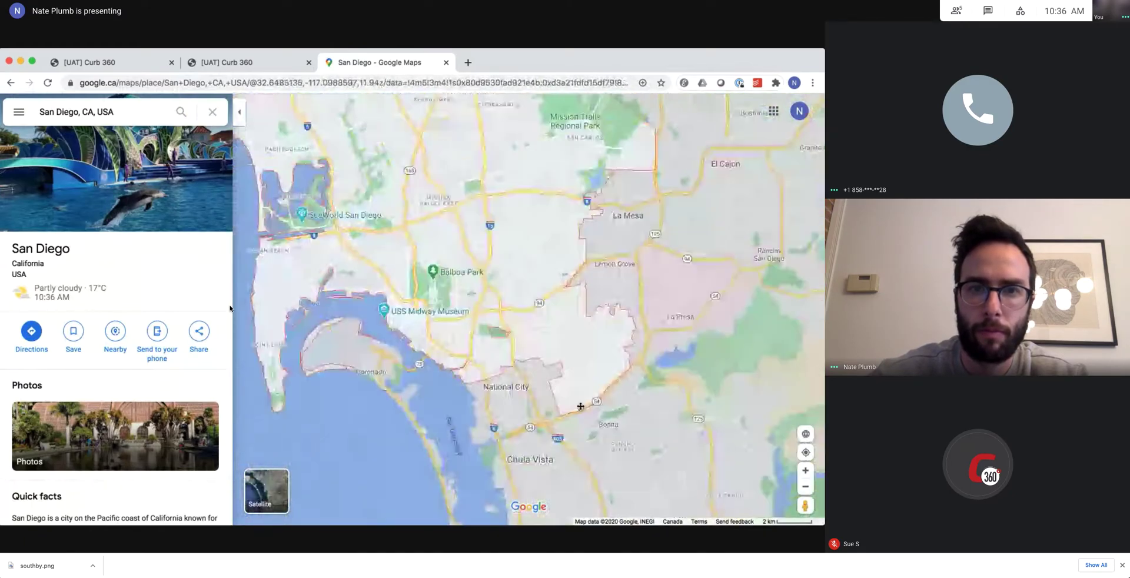
left_click_drag(523, 272, 535, 353)
scroll(502, 344, "up", 3)
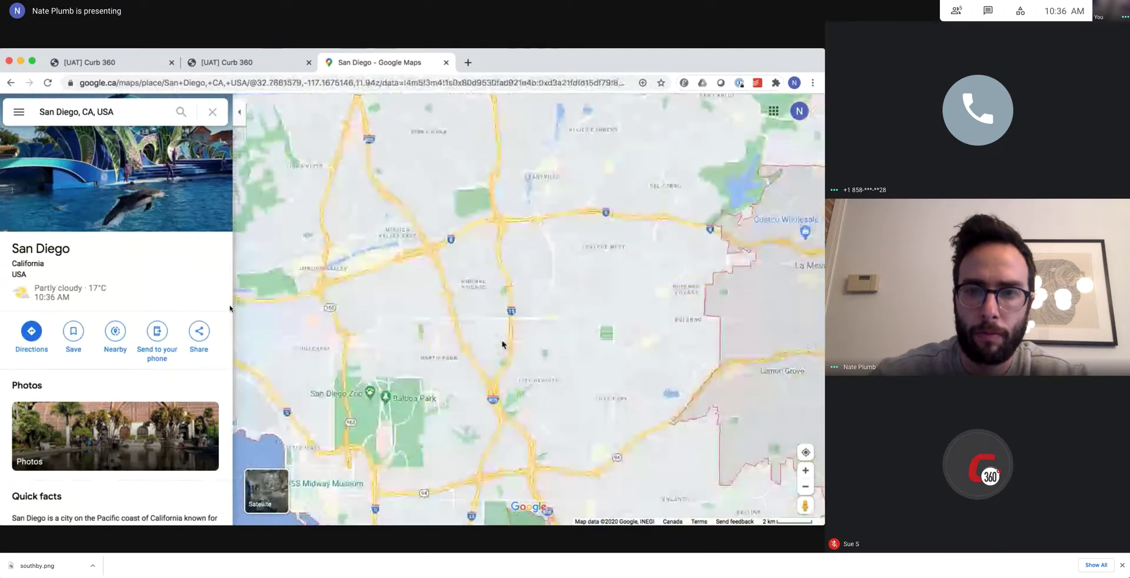
scroll(502, 344, "up", 5)
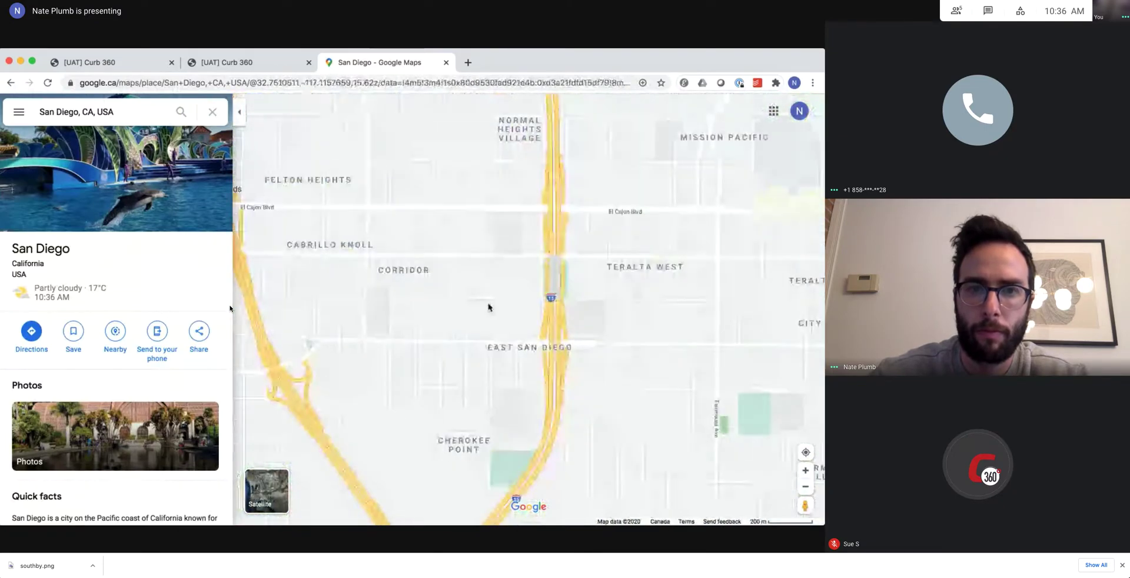
left_click_drag(489, 308, 521, 385)
left_click(451, 257)
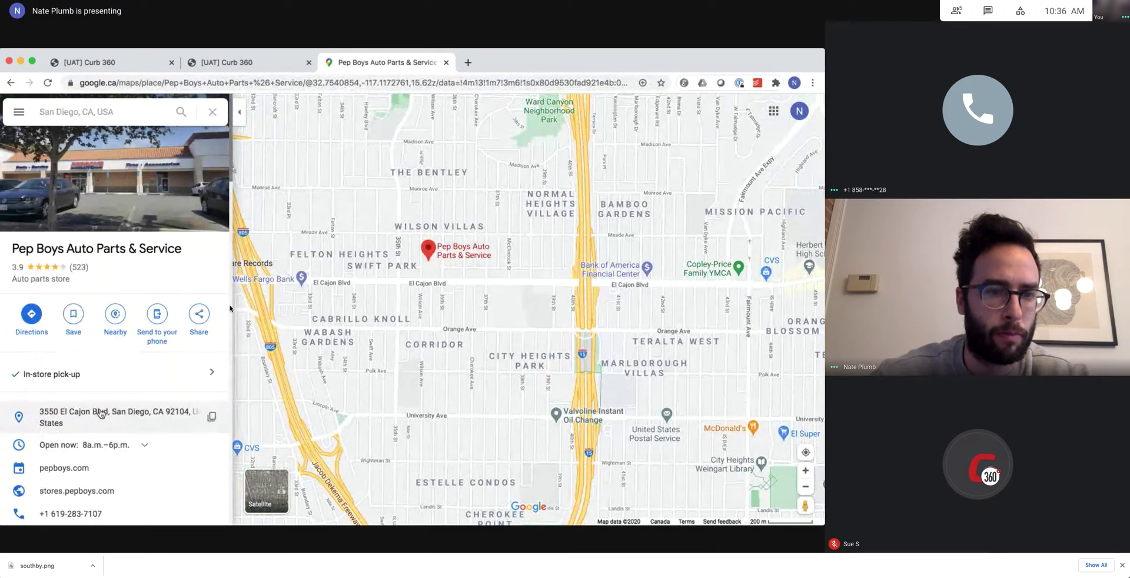
left_click(57, 415)
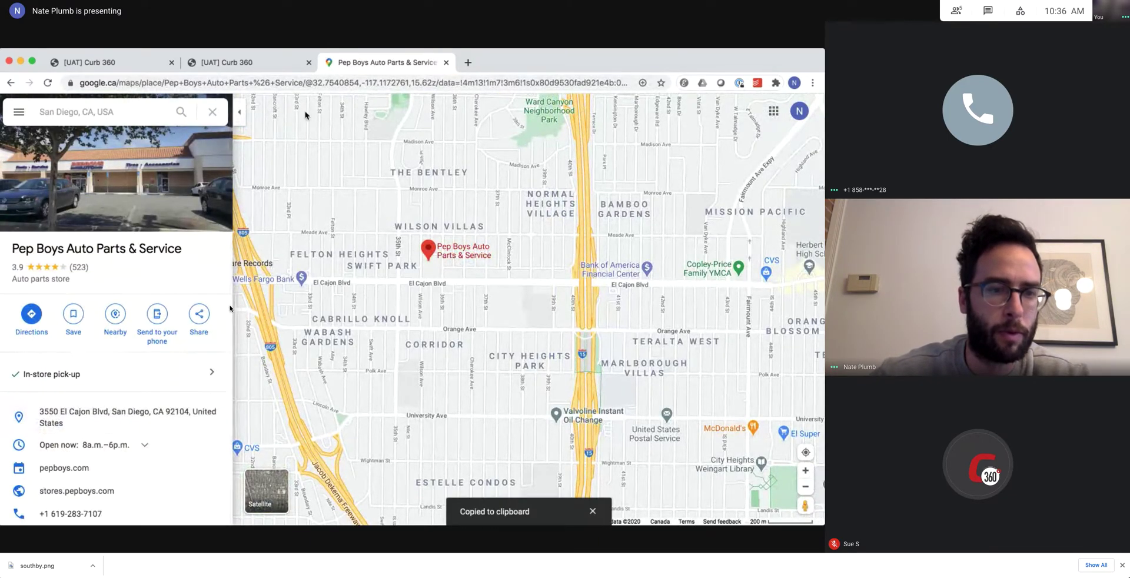
left_click(249, 63)
Enter the El Cajon Boulevard address with 1,001 - 2,000 sq ft and submit the location.
left_click(299, 229)
type("3")
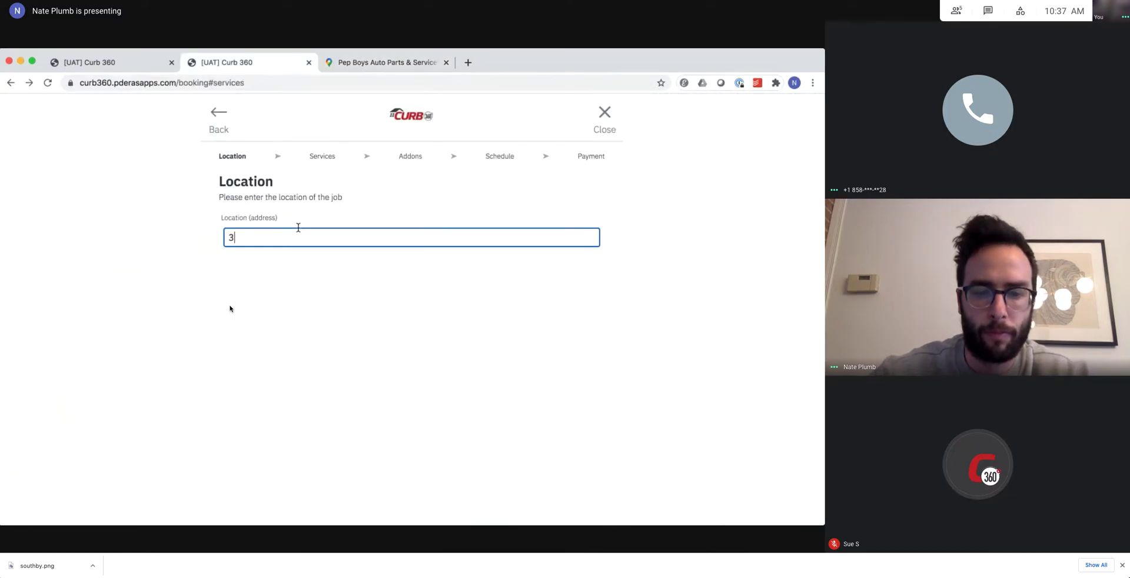
type("550 el c")
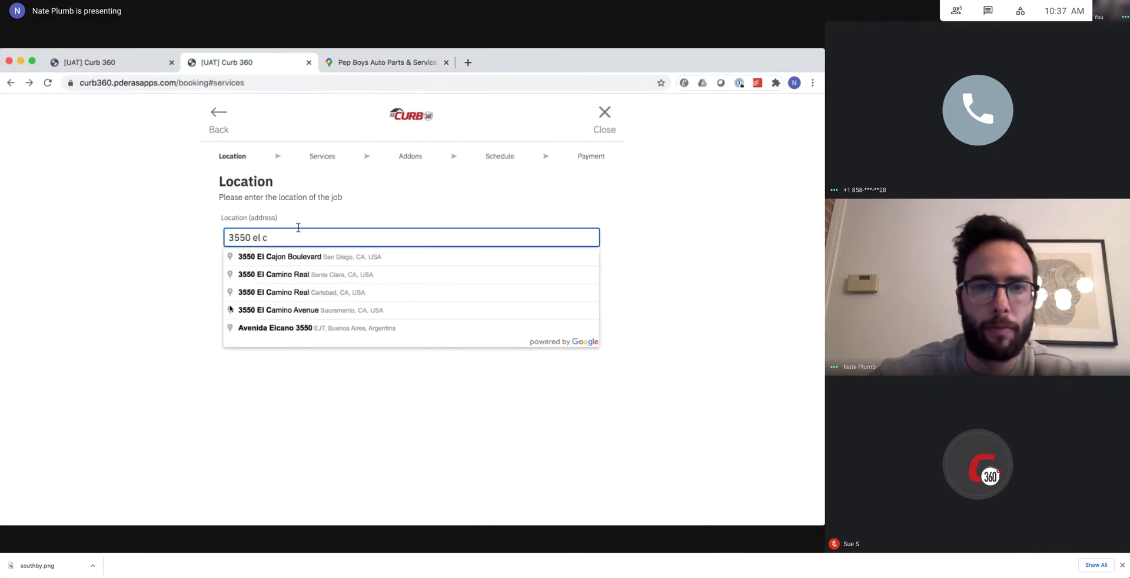
key("Down")
key("Return")
scroll(412, 323, "down", 4)
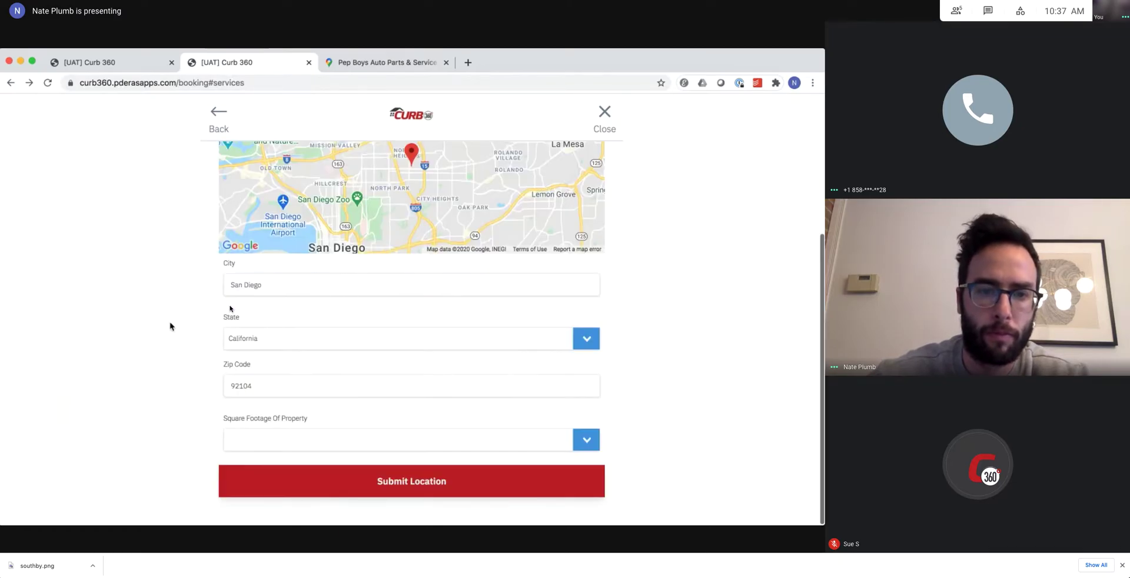
left_click(262, 447)
left_click(260, 480)
left_click(269, 470)
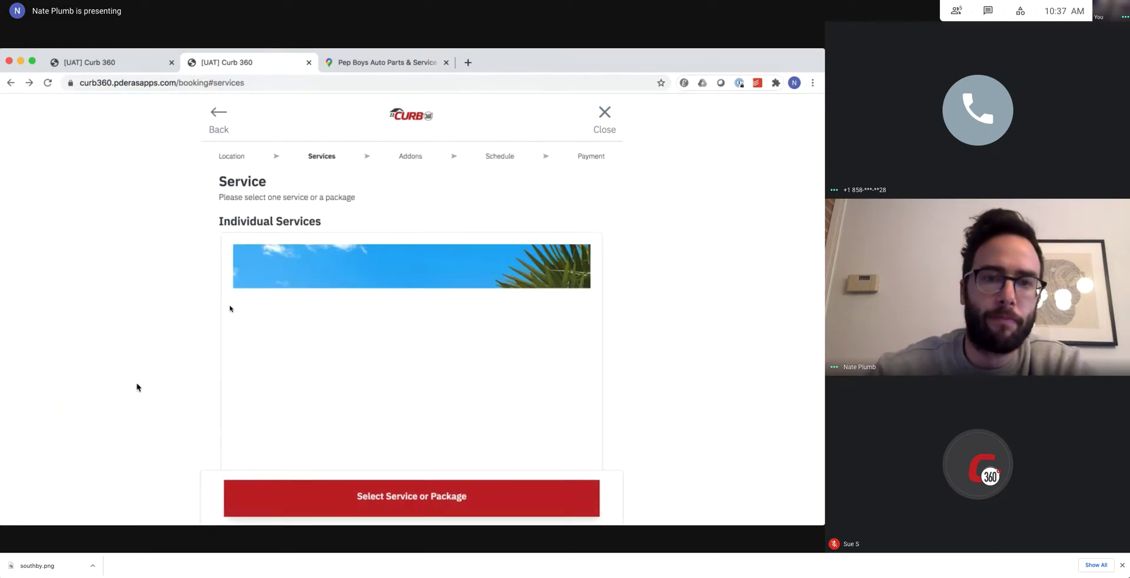
Check Photography's details, then select Photography at $100.00.
scroll(137, 387, "down", 2)
scroll(137, 388, "down", 1)
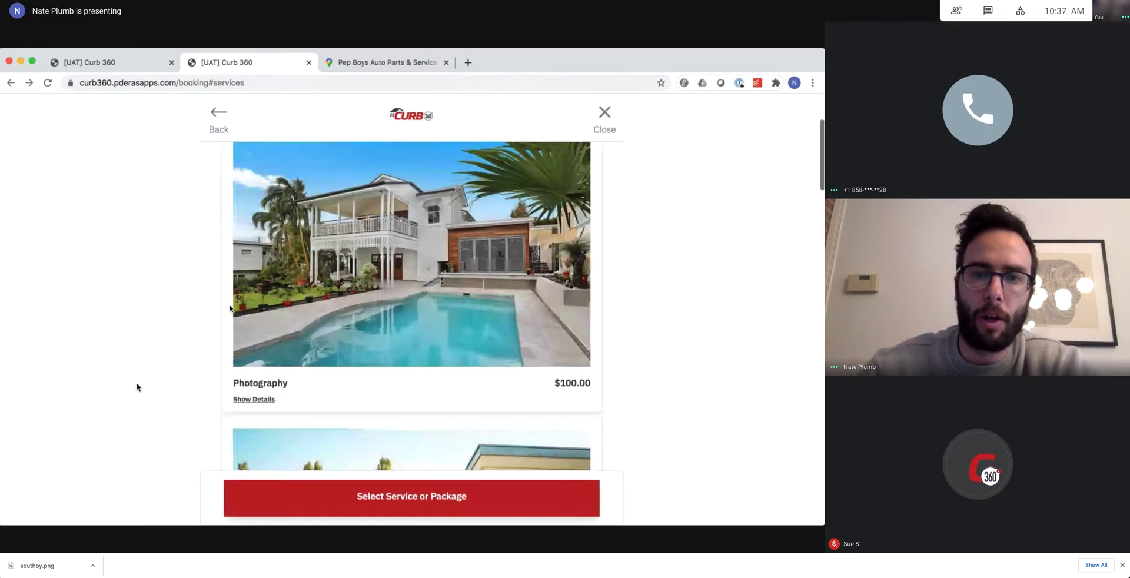
scroll(137, 387, "up", 2)
scroll(137, 387, "down", 3)
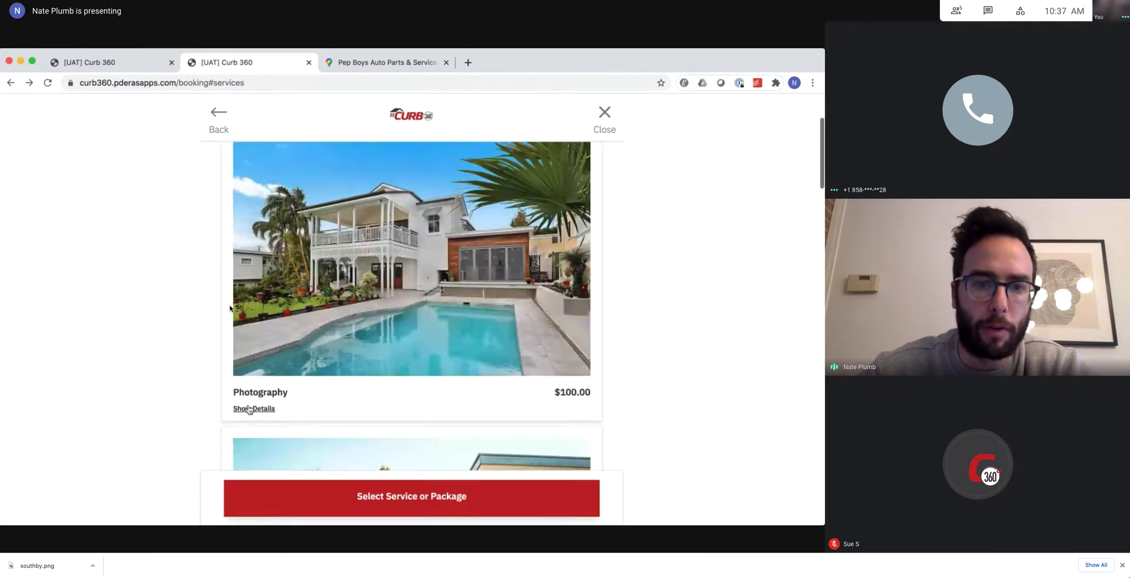
left_click(252, 409)
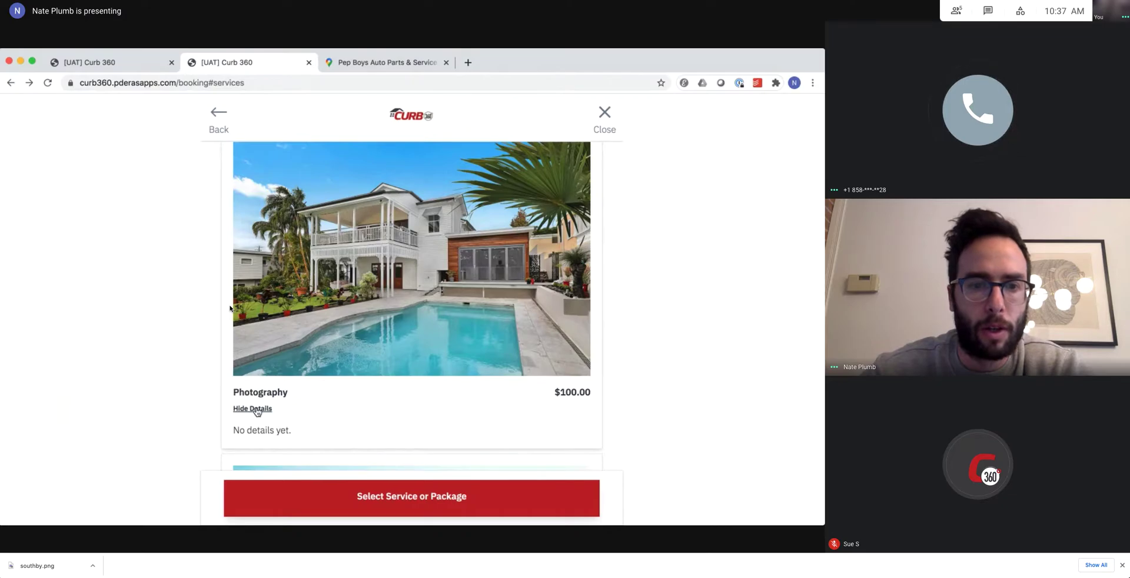
left_click(257, 410)
left_click(259, 409)
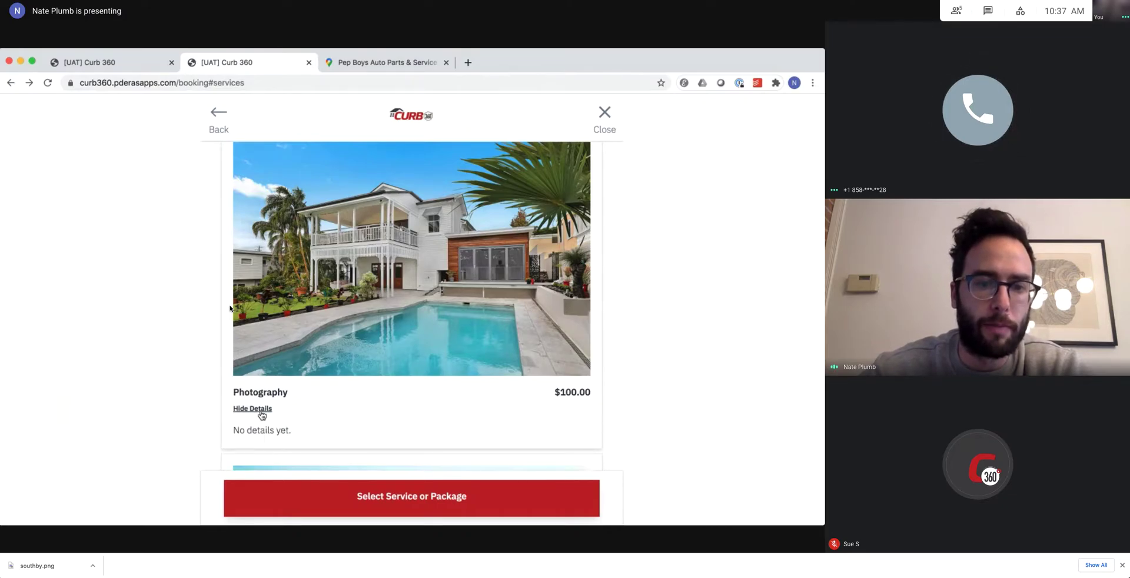
left_click(259, 410)
left_click(355, 282)
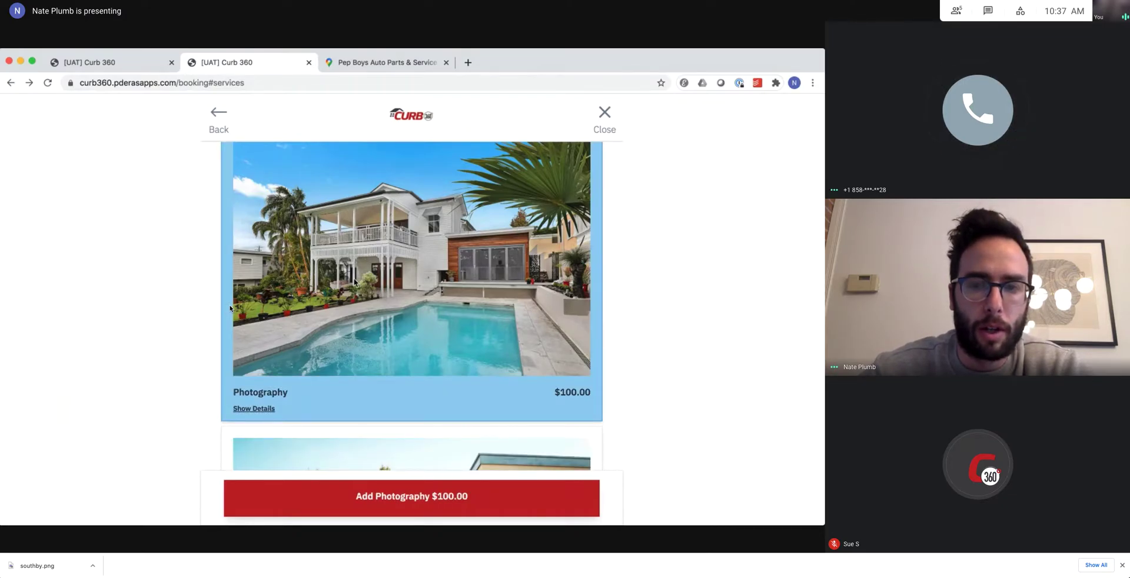
scroll(354, 283, "up", 2)
scroll(355, 283, "down", 1)
scroll(354, 282, "down", 1)
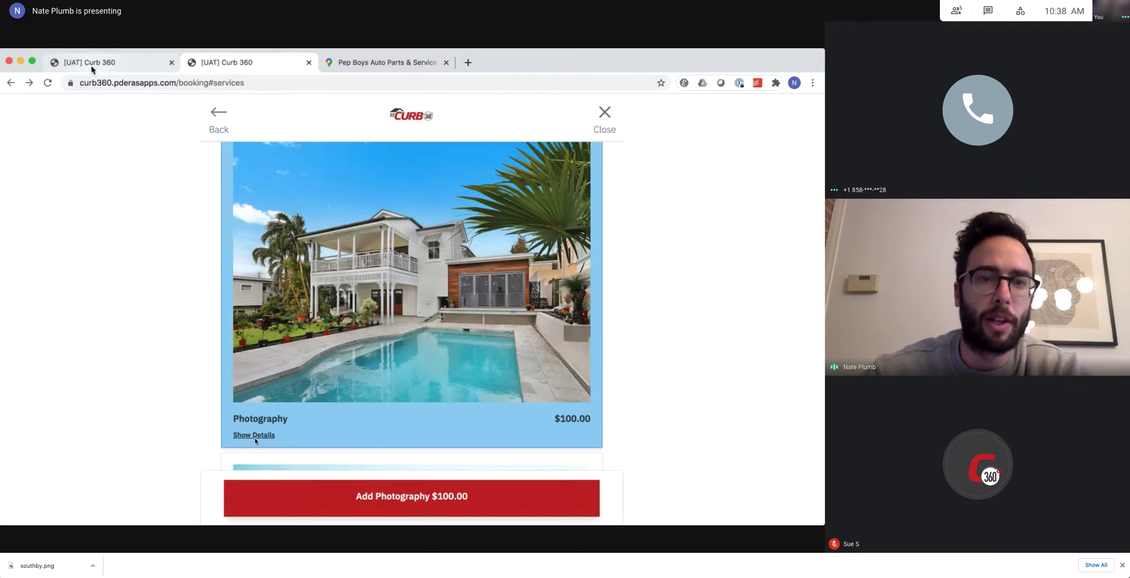
Add a new quantity named '30 Photos' to Photography's Timing and Costing in the admin.
left_click(91, 64)
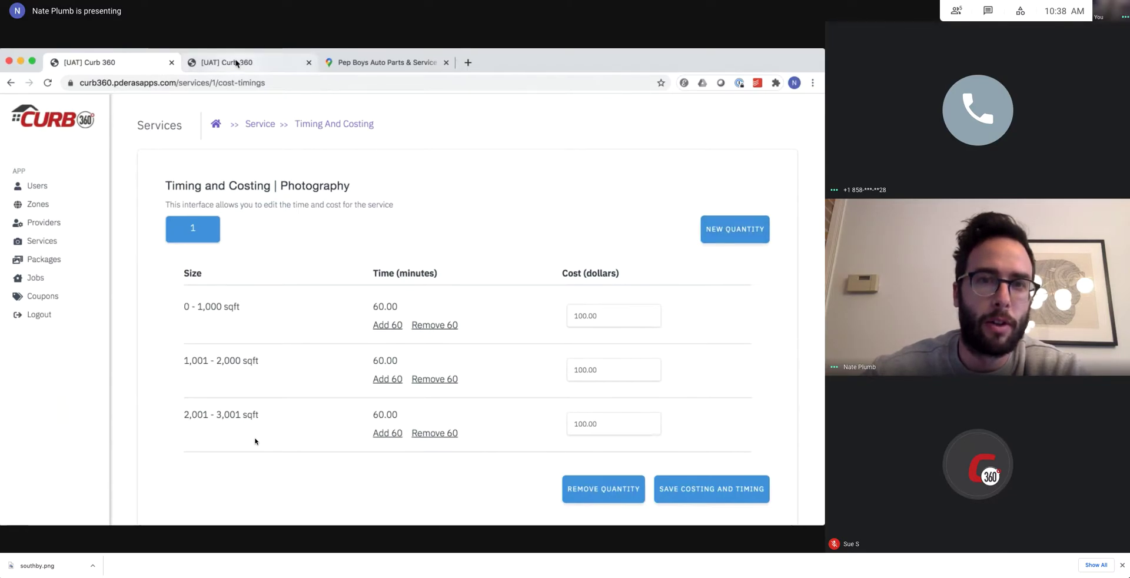
left_click(725, 231)
left_click(424, 325)
type("30 Photos")
left_click(590, 358)
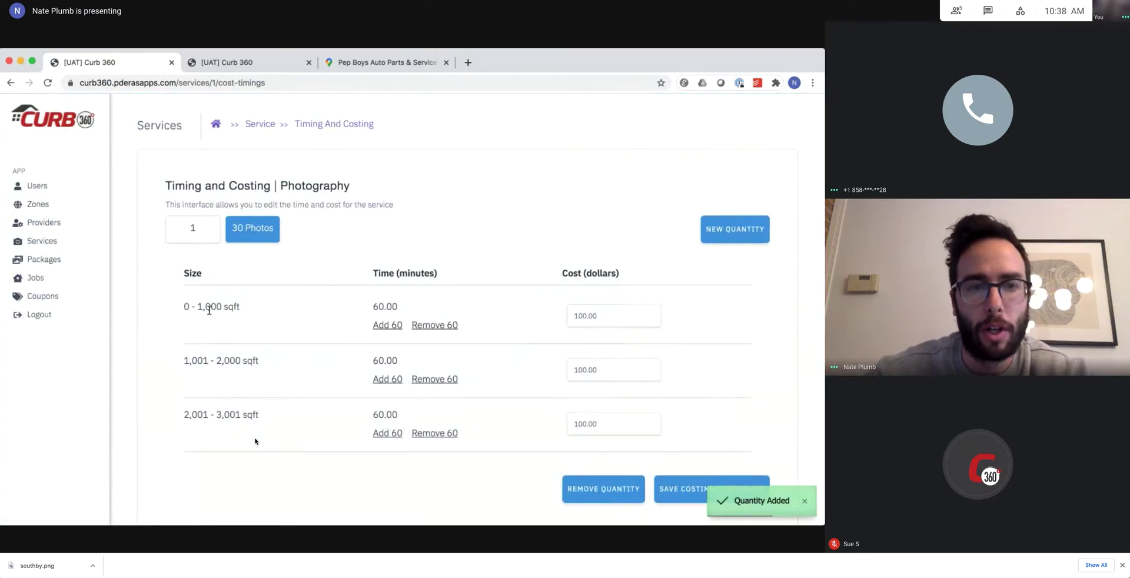
Highlight the 0 - 1,000 and 1,001 - 2,000 size range rows to review them.
left_click_drag(186, 307, 223, 306)
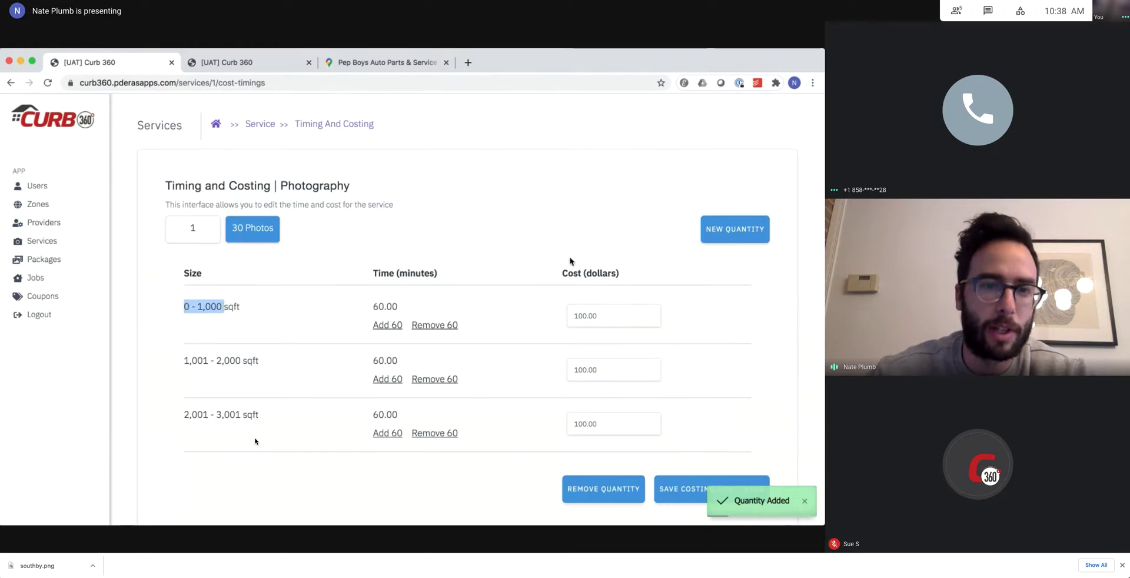
left_click_drag(215, 360, 465, 382)
left_click(290, 369)
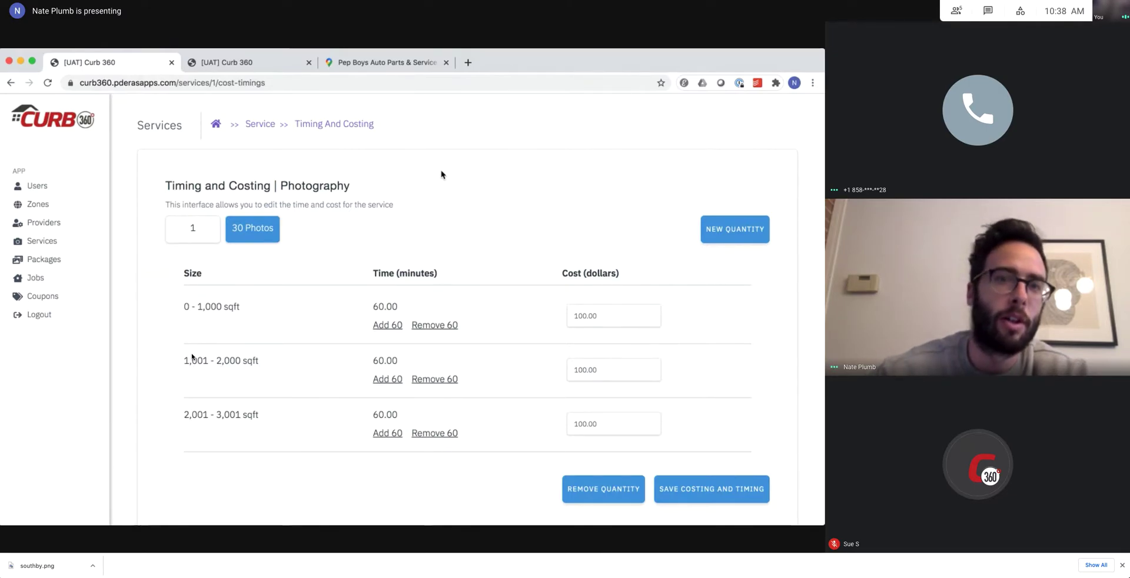
Return to the booking tab, where Photography is still offered at $100.00.
left_click(250, 63)
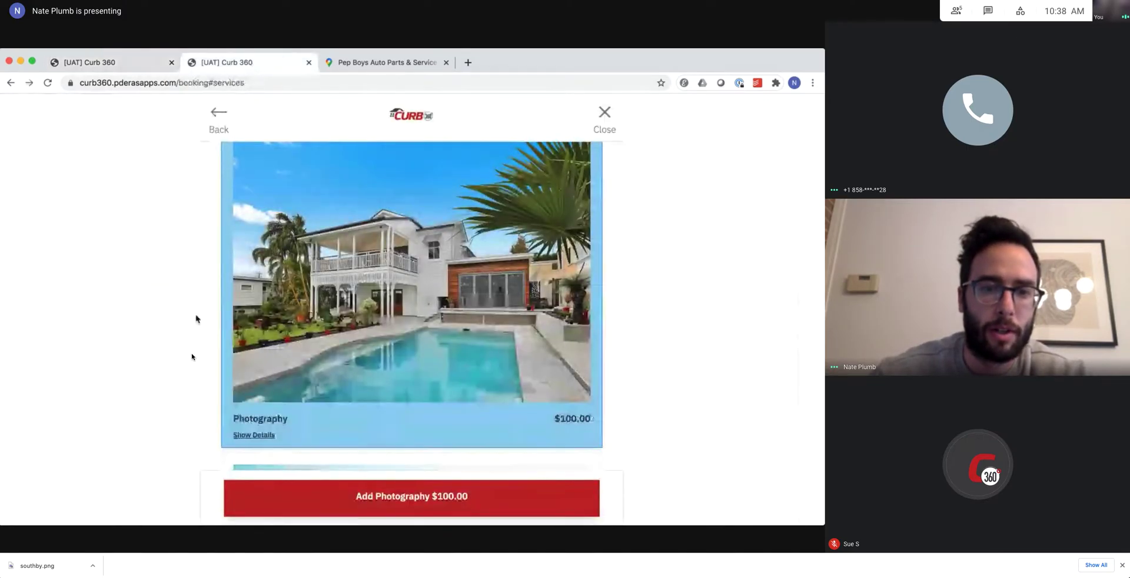
scroll(165, 374, "up", 2)
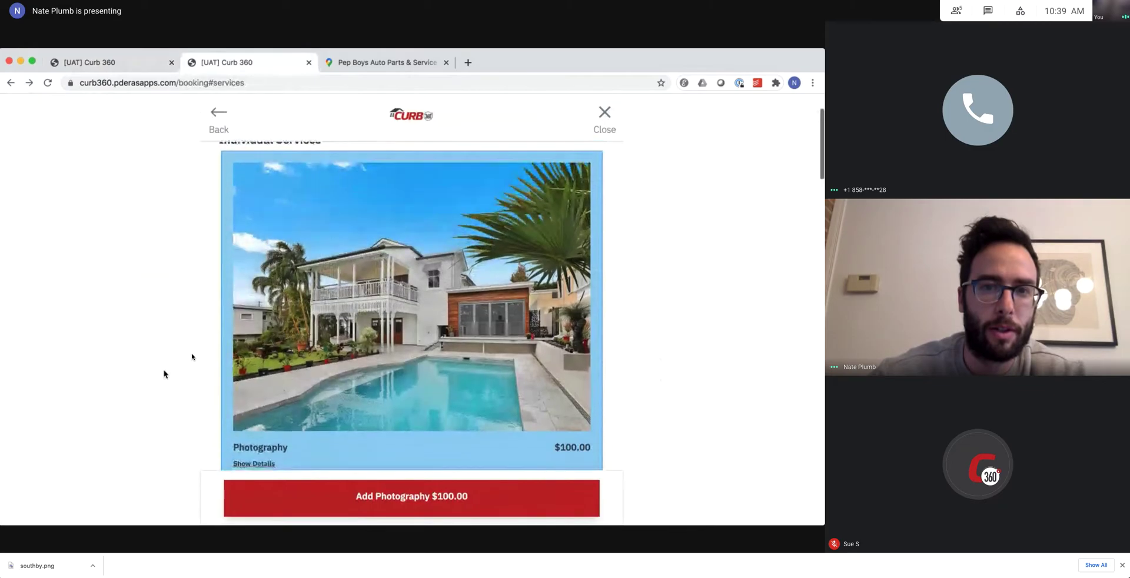
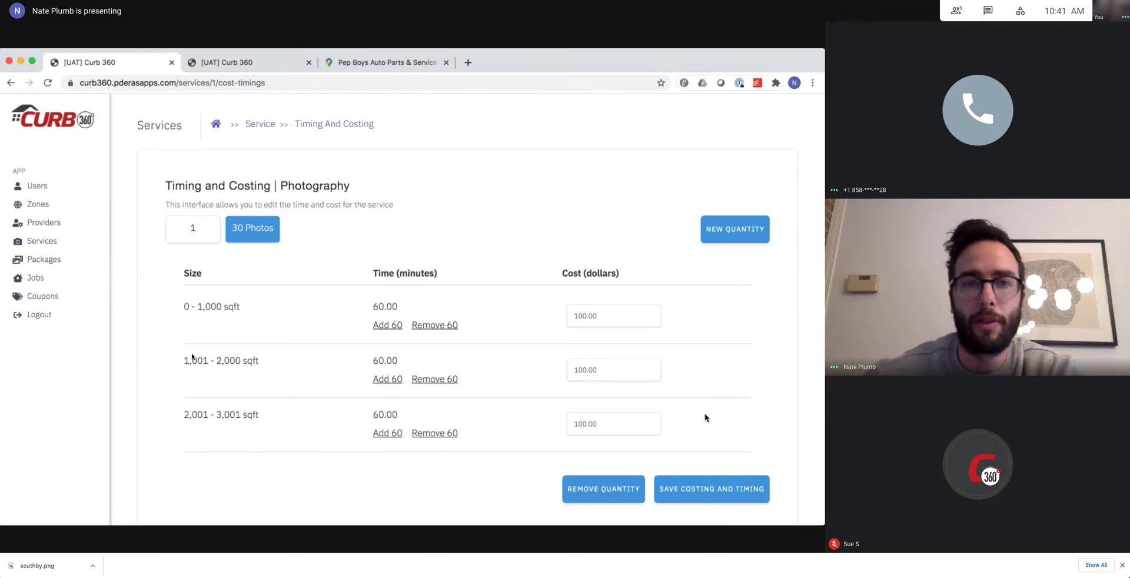
Leave Photography's Timing and Costing page via the Service breadcrumb.
triple_click(322, 186)
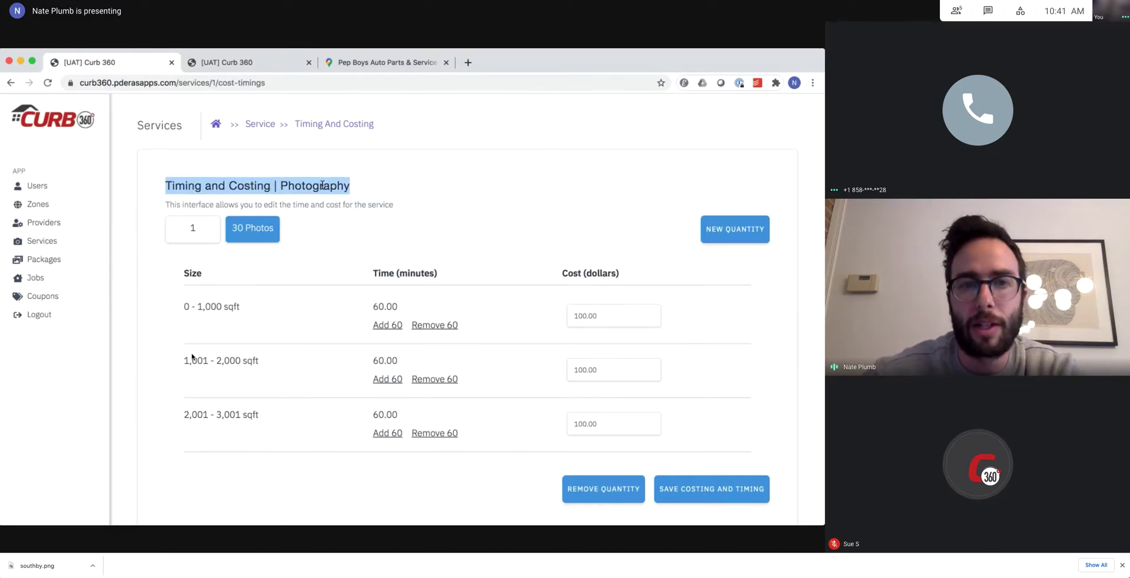
left_click(322, 185)
left_click(255, 125)
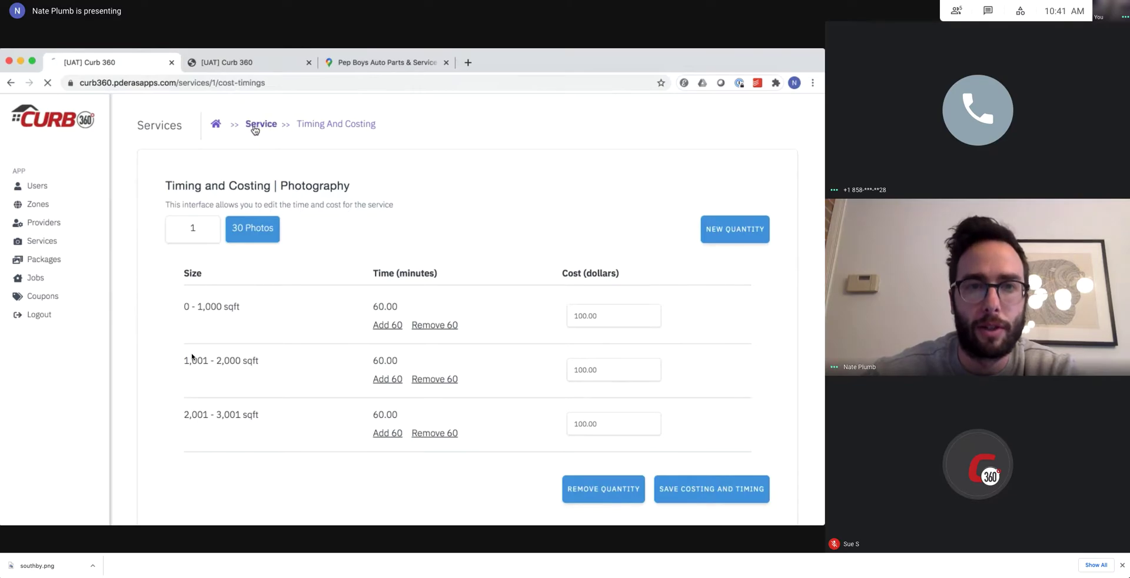
Highlight the Photography and Videography rows' names, order and status to review them.
left_click_drag(181, 324, 345, 324)
left_click(344, 325)
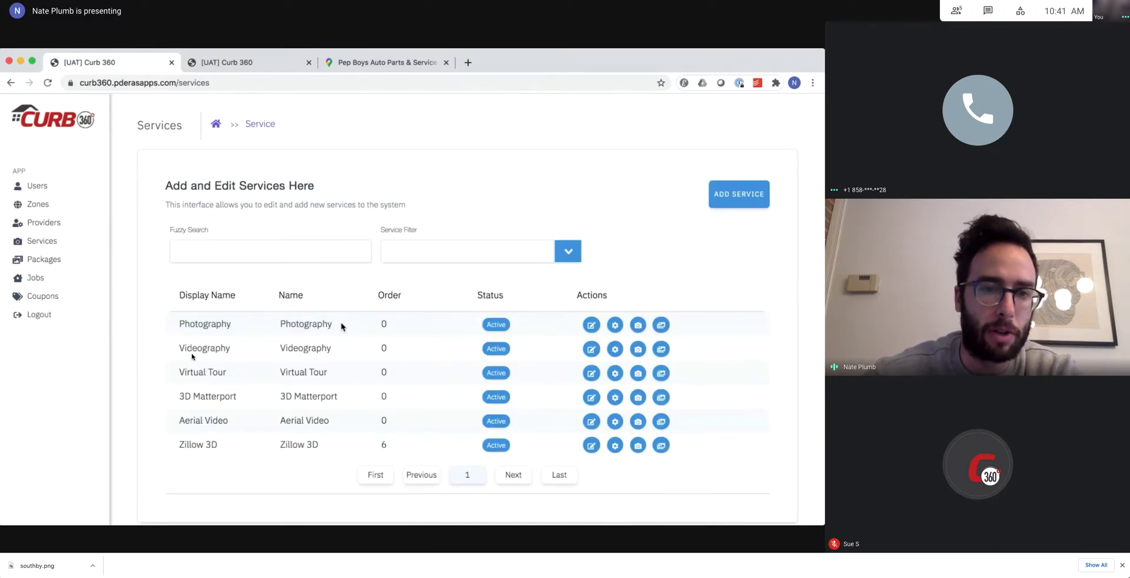
left_click_drag(182, 348, 357, 352)
left_click(344, 353)
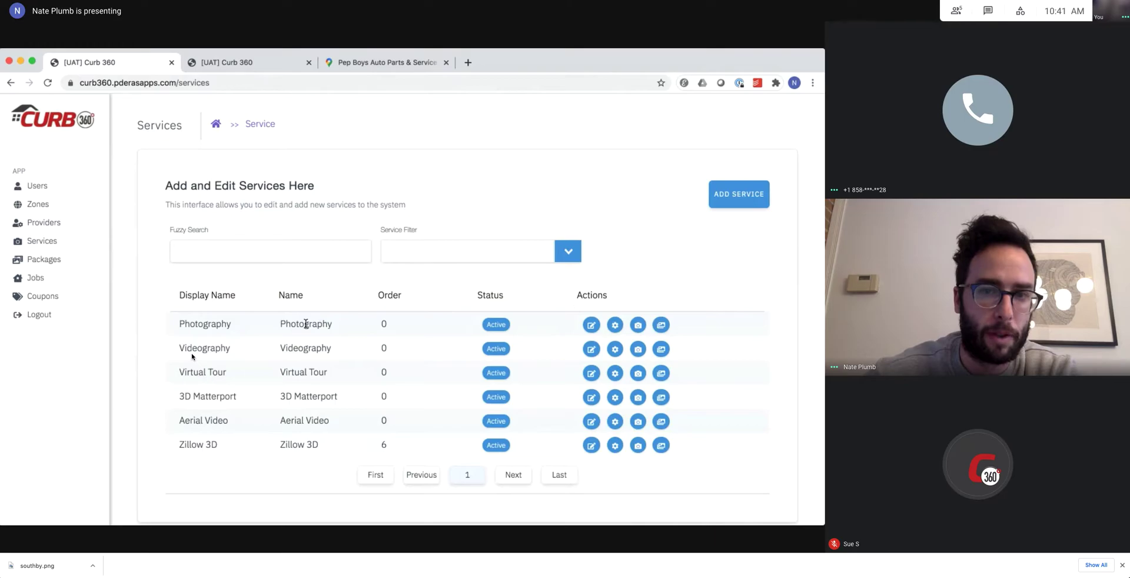
left_click_drag(306, 324, 501, 324)
left_click(307, 323)
double_click(308, 322)
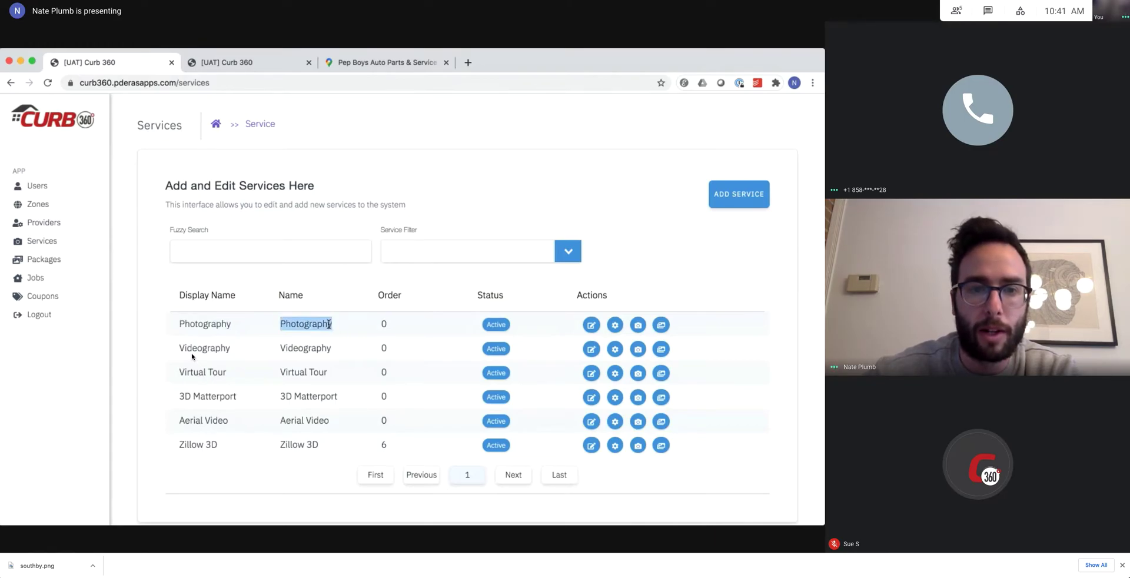
left_click(180, 322, "shift")
left_click(179, 322)
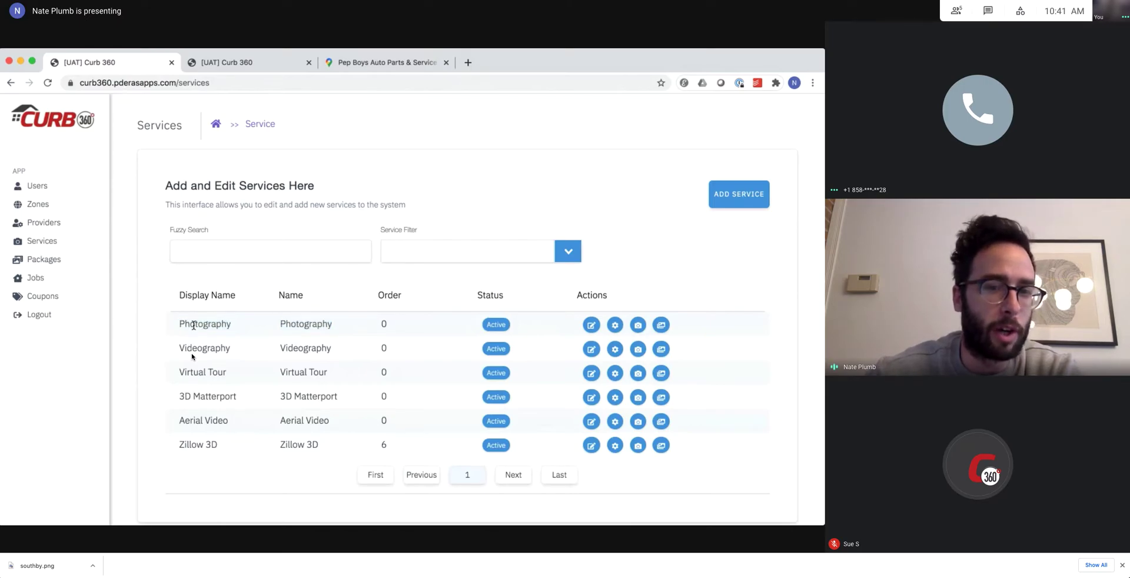
left_click_drag(332, 328, 179, 327)
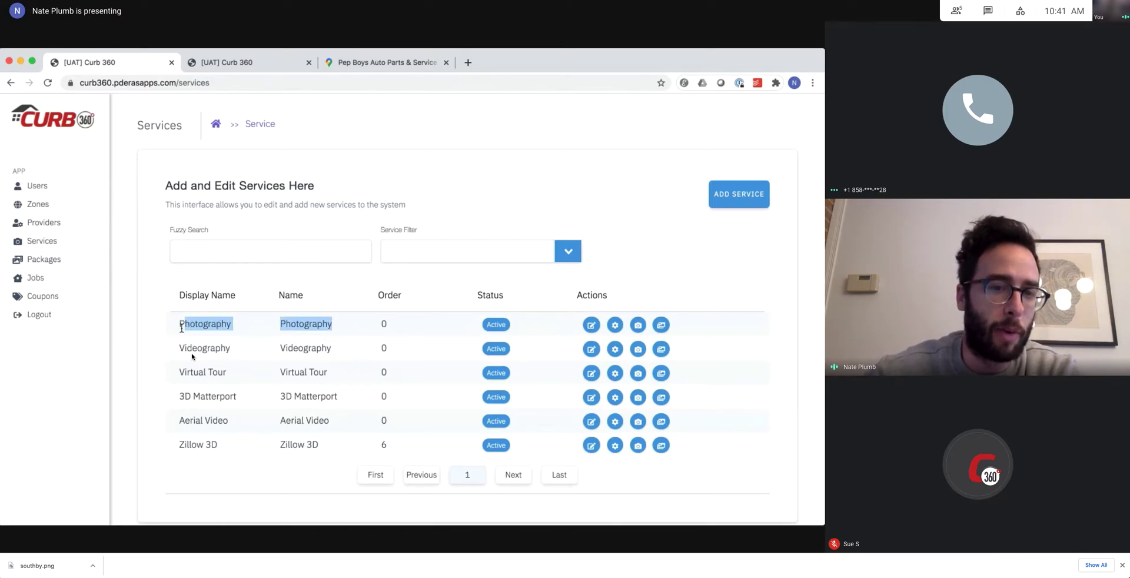
left_click(210, 333)
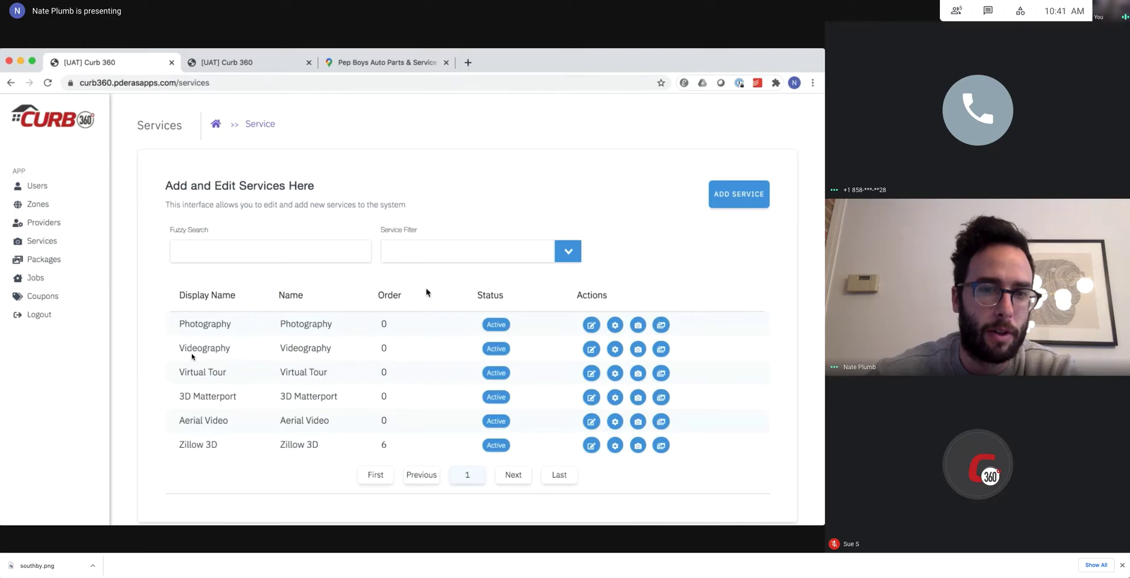
Open and close Photography's Edit Service form, then return to the booking page showing Photography at $100.00.
left_click(590, 326)
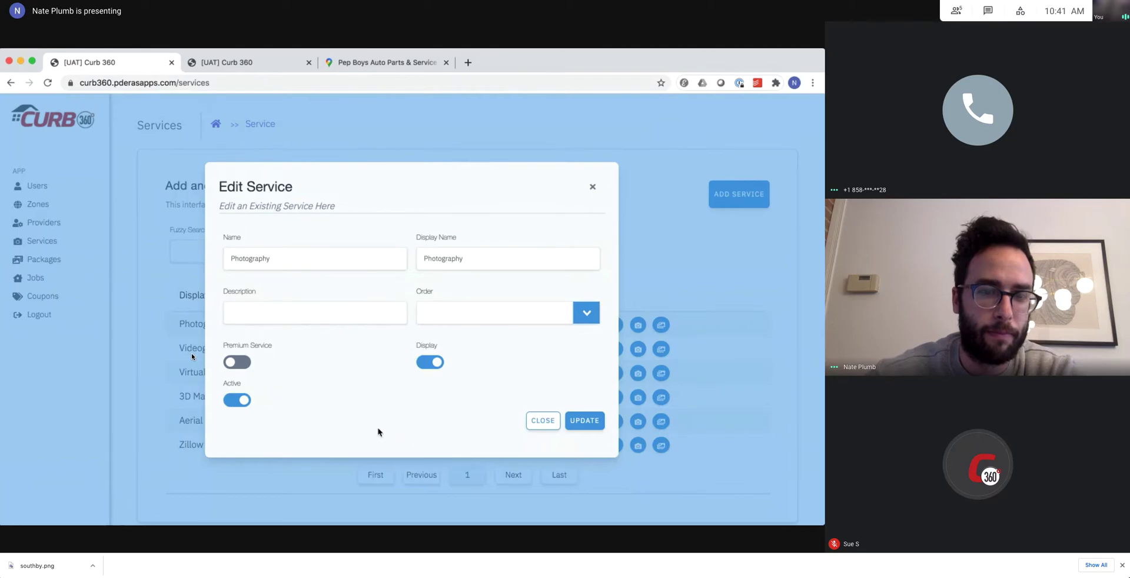
left_click(540, 420)
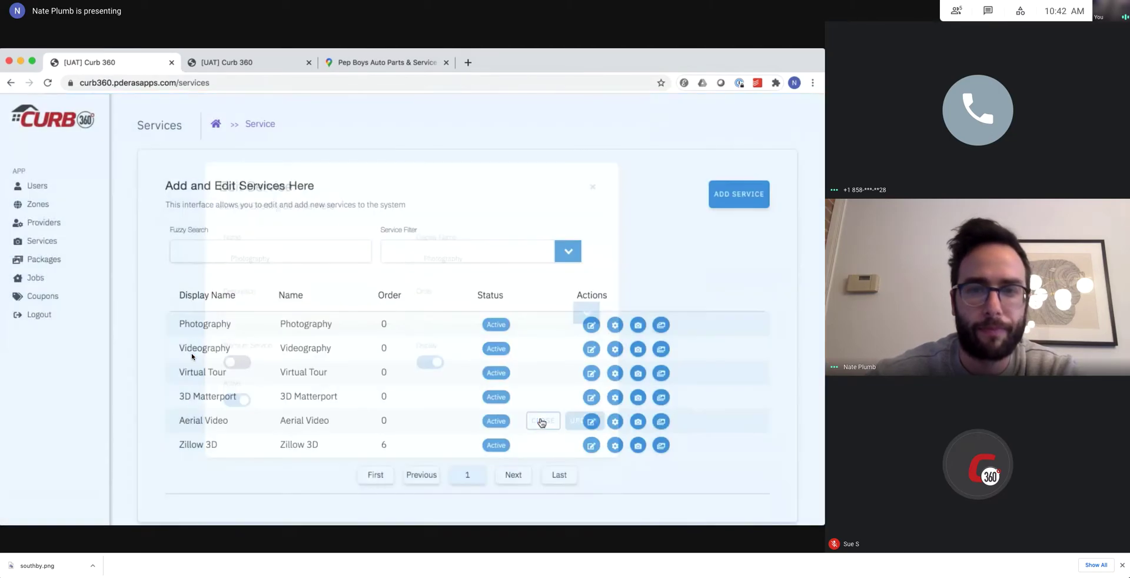
left_click(247, 63)
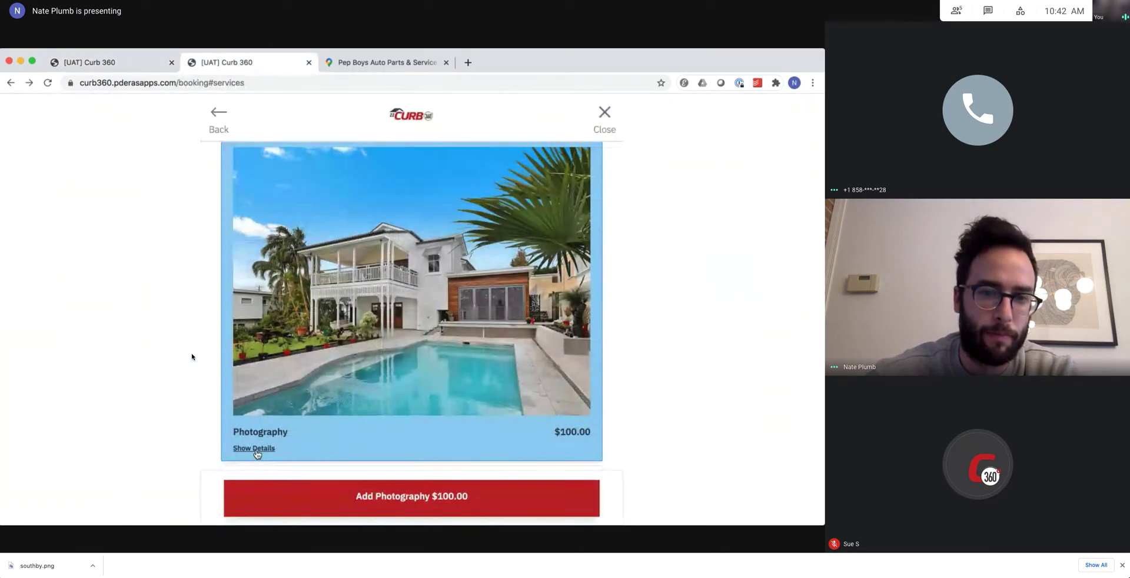
left_click(253, 449)
scroll(201, 431, "down", 2)
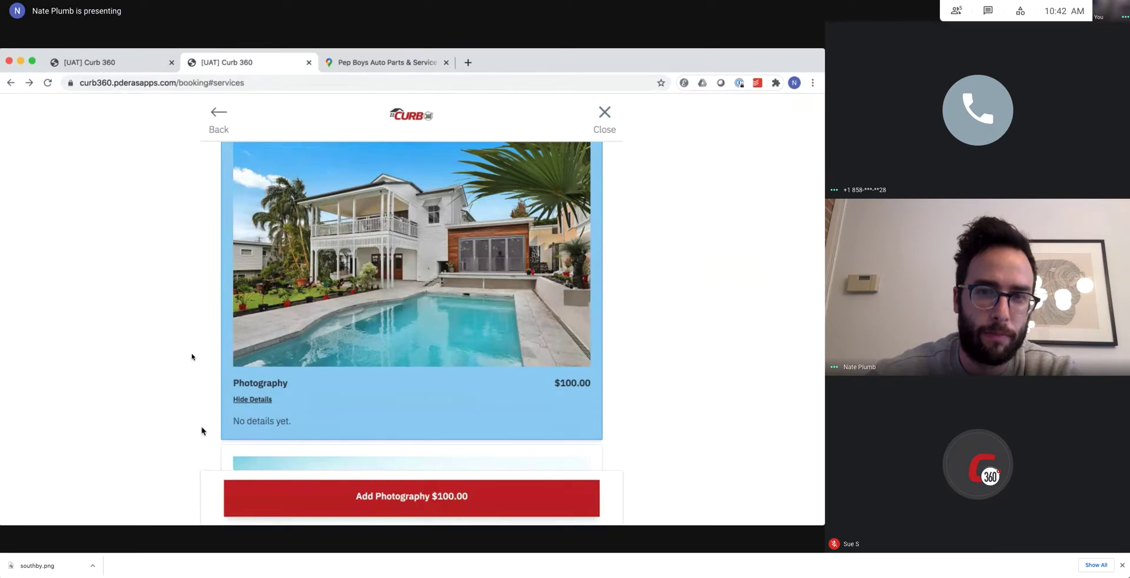
scroll(202, 431, "up", 1)
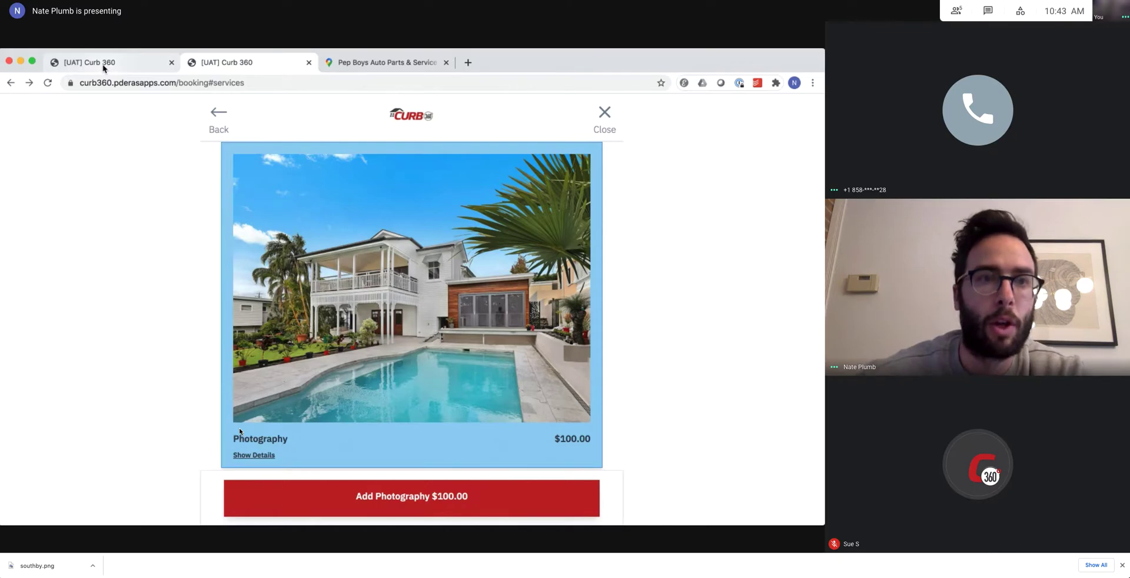
Open Photography's Edit Service form and focus its empty Description field.
left_click(104, 68)
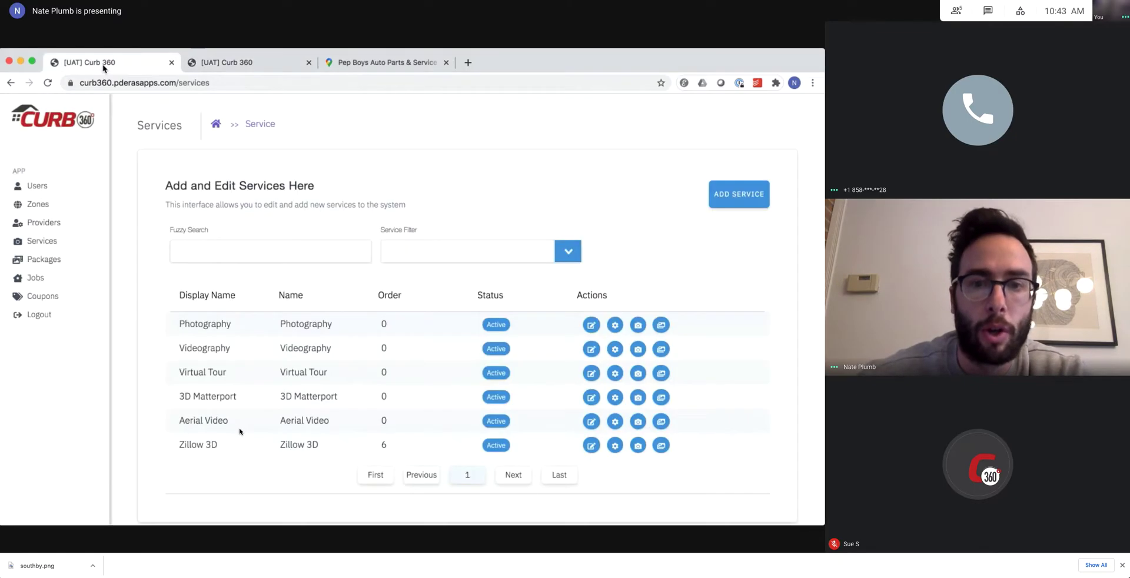
left_click(592, 326)
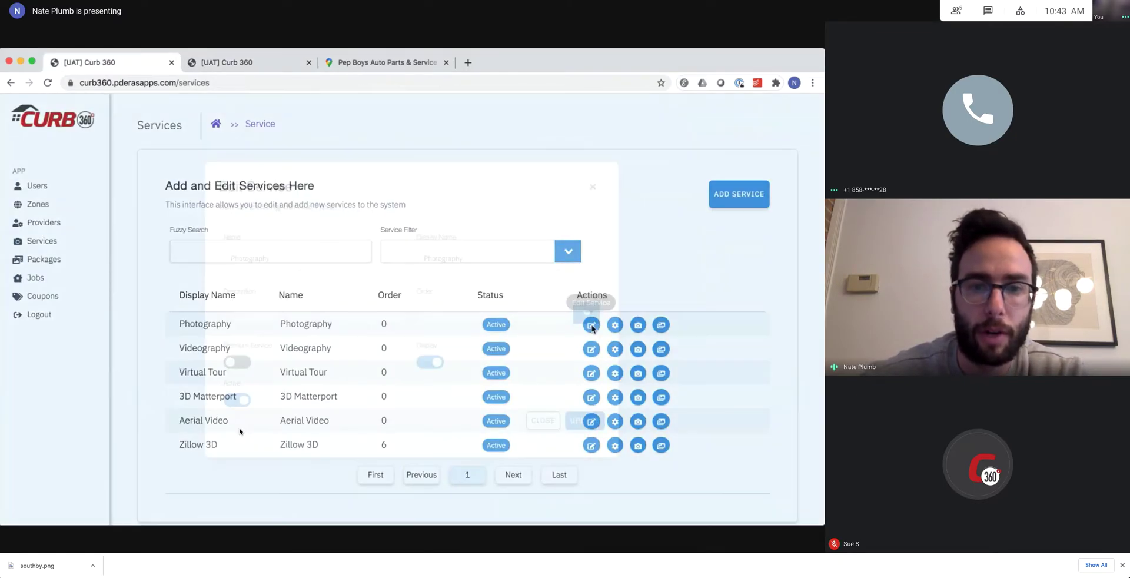
left_click(269, 313)
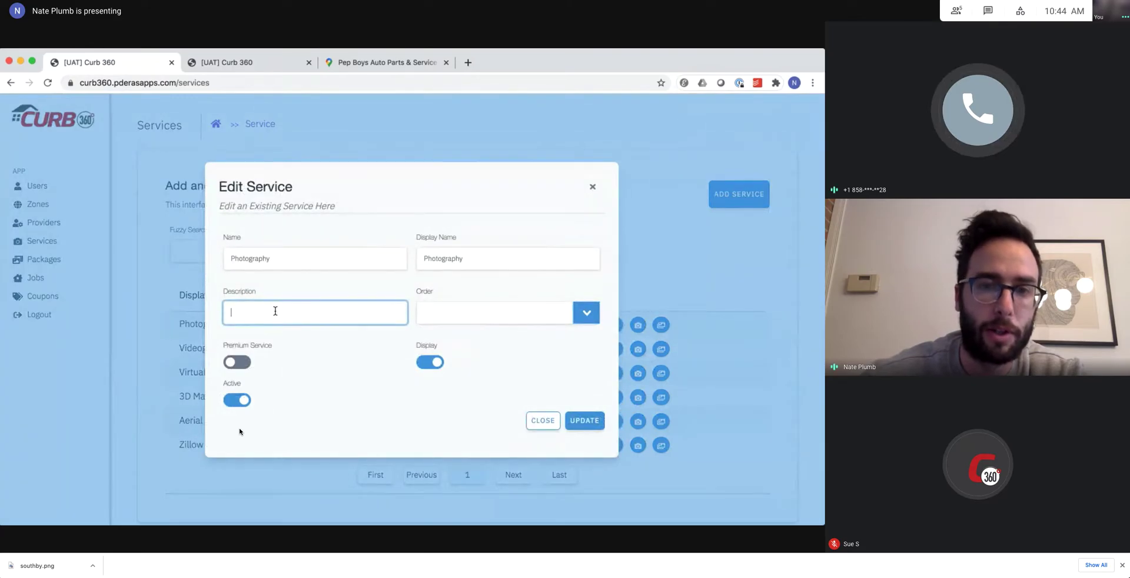
On the booking page, expand and collapse Photography's details to confirm none exist yet.
left_click(235, 68)
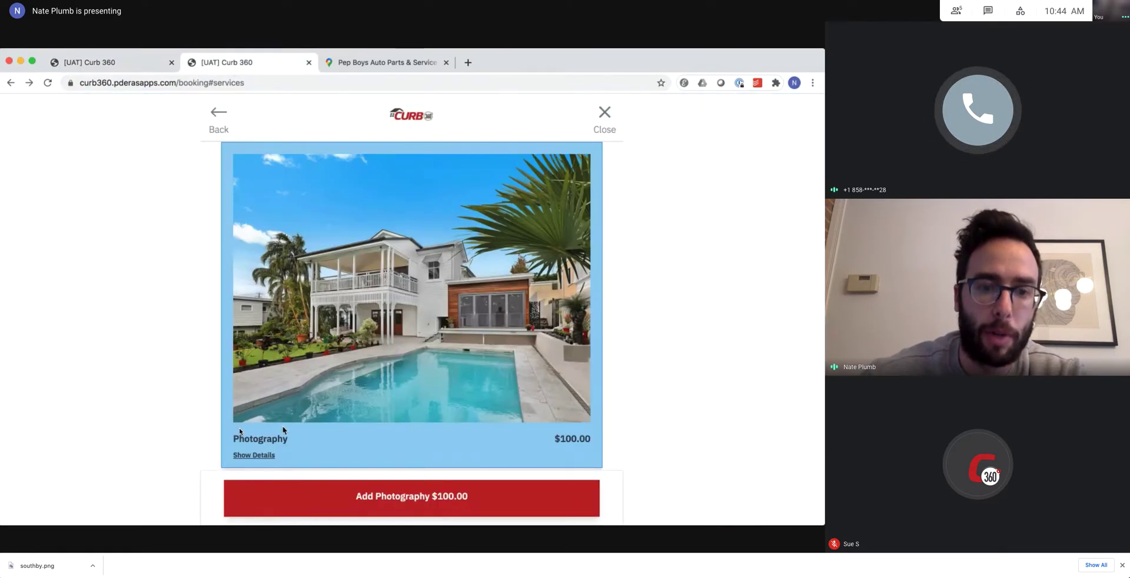
left_click(244, 456)
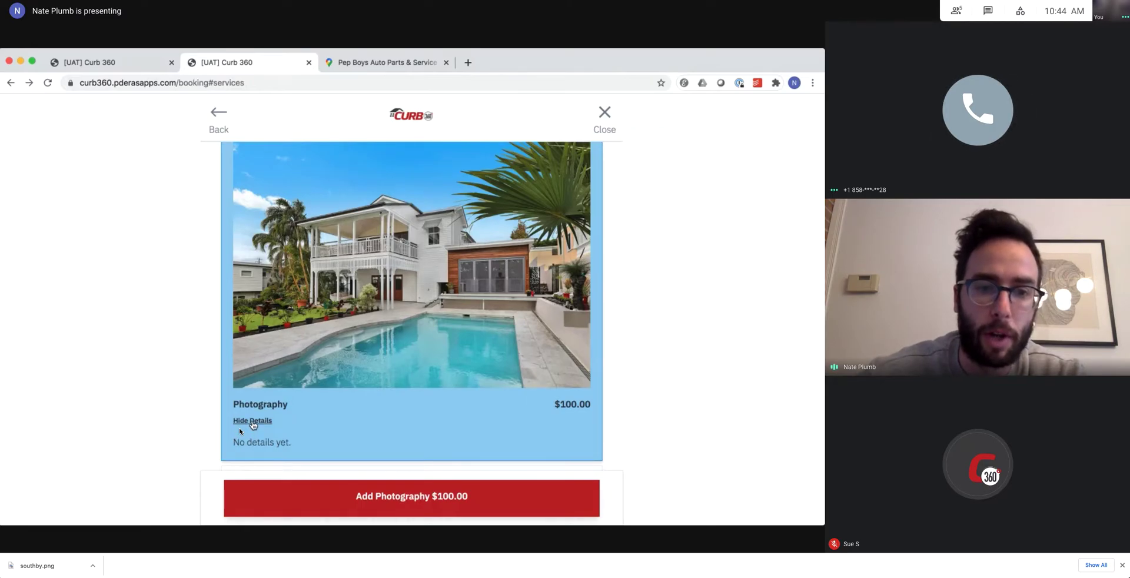
left_click(253, 422)
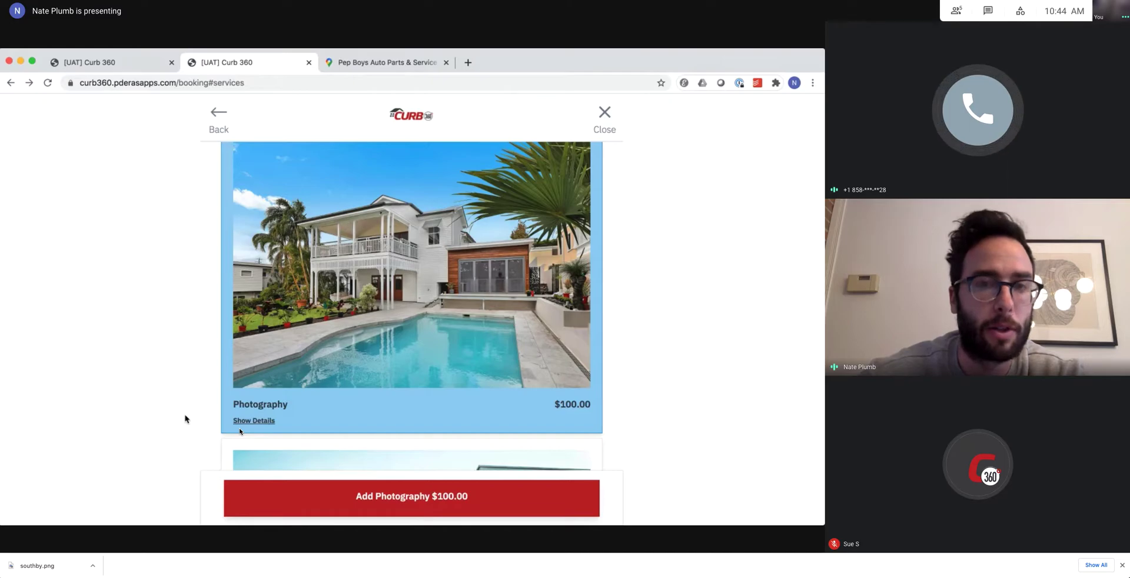
scroll(184, 418, "up", 1)
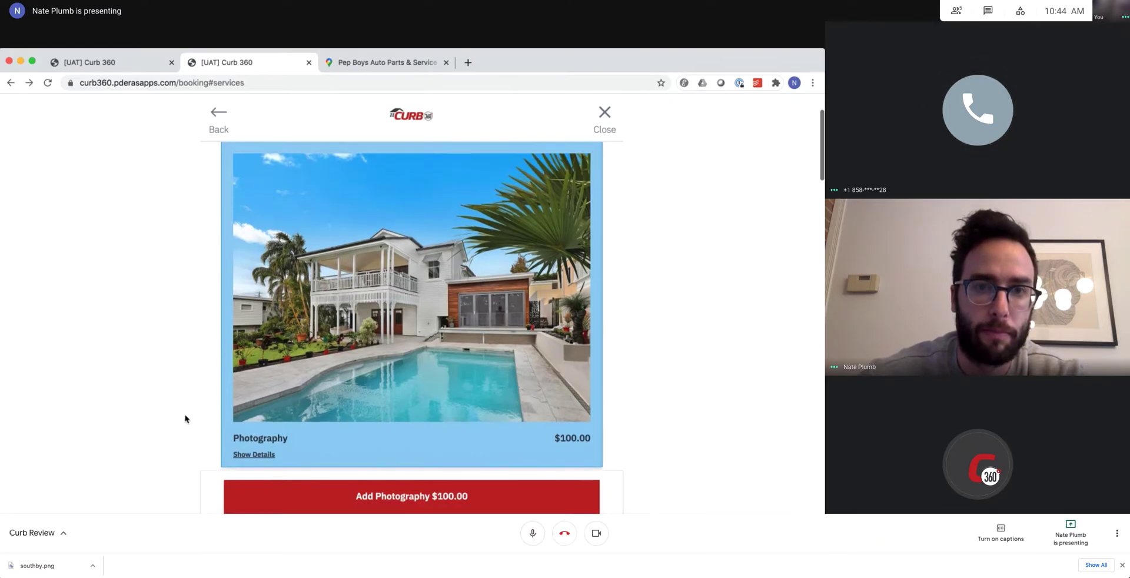
mouse_move(565, 561)
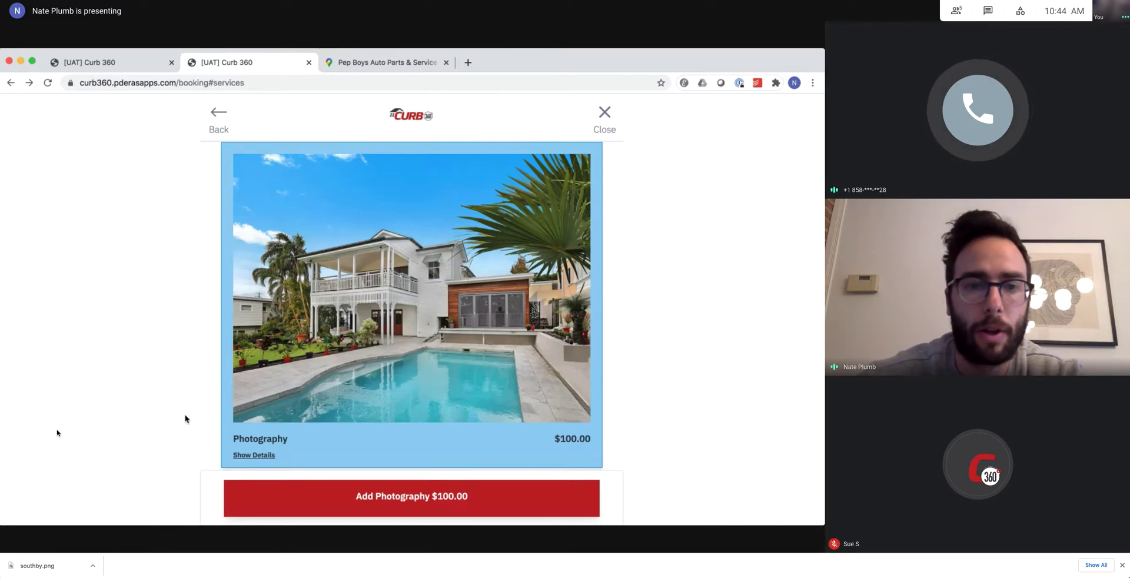
Close Photography's Edit Service form without saving any changes.
left_click(120, 65)
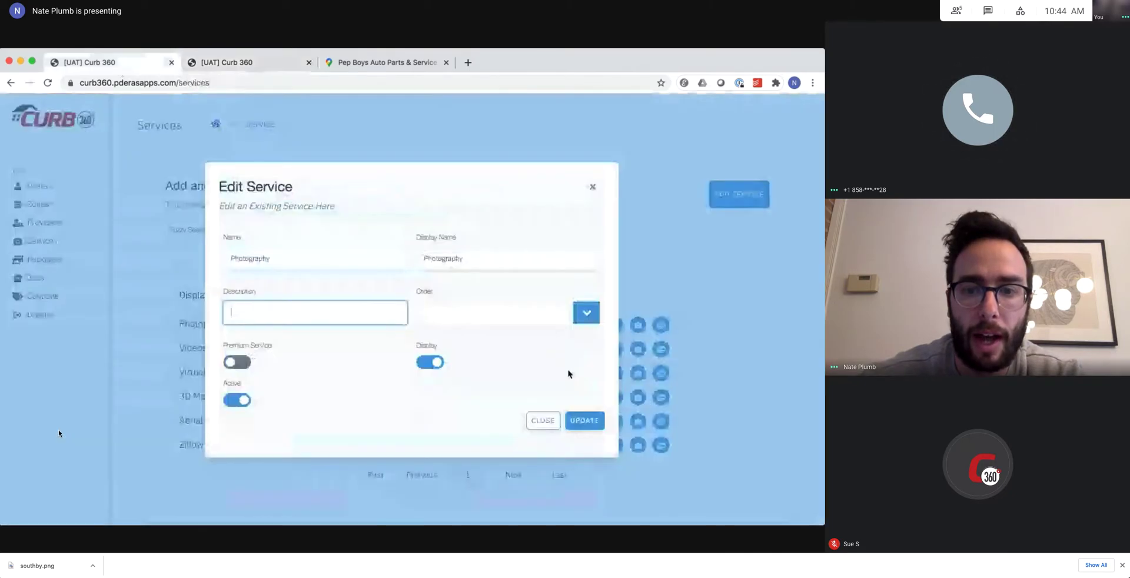
left_click(543, 420)
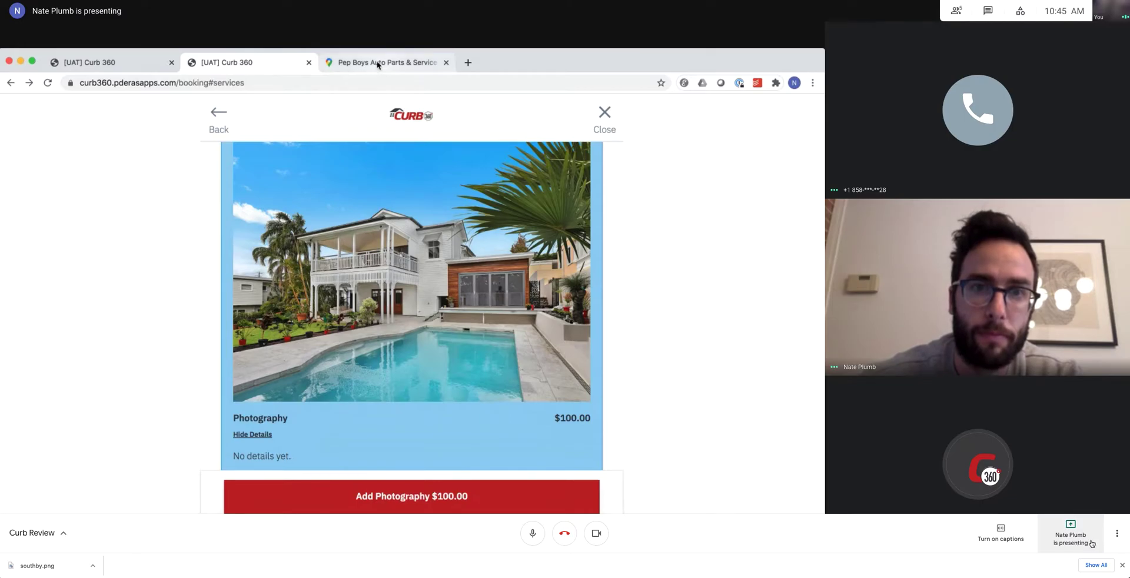
Stop the current Meet presentation and present your entire screen instead.
left_click(1118, 535)
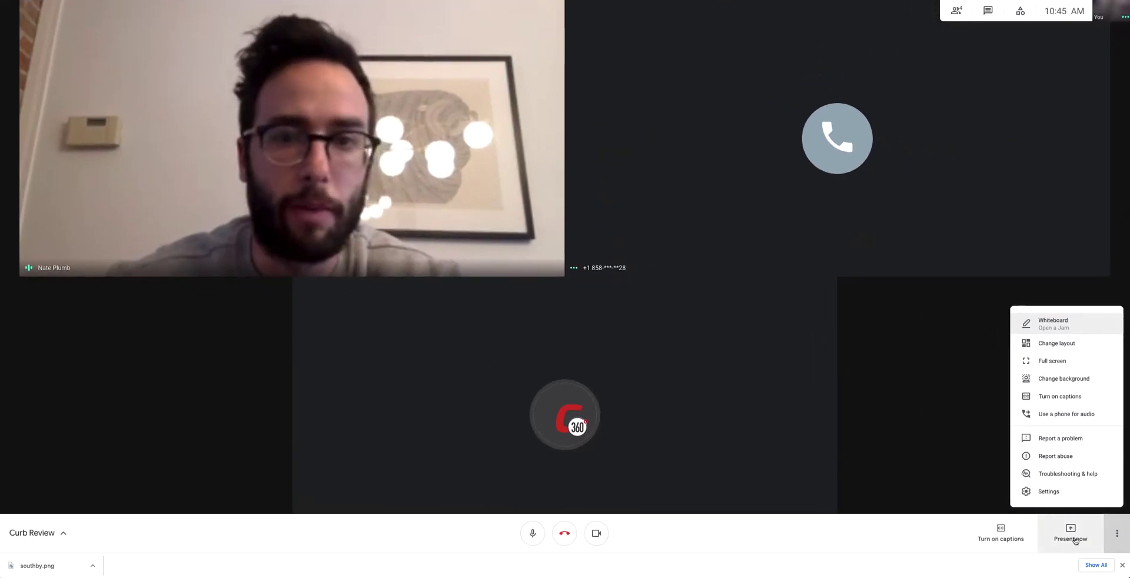
left_click(1075, 541)
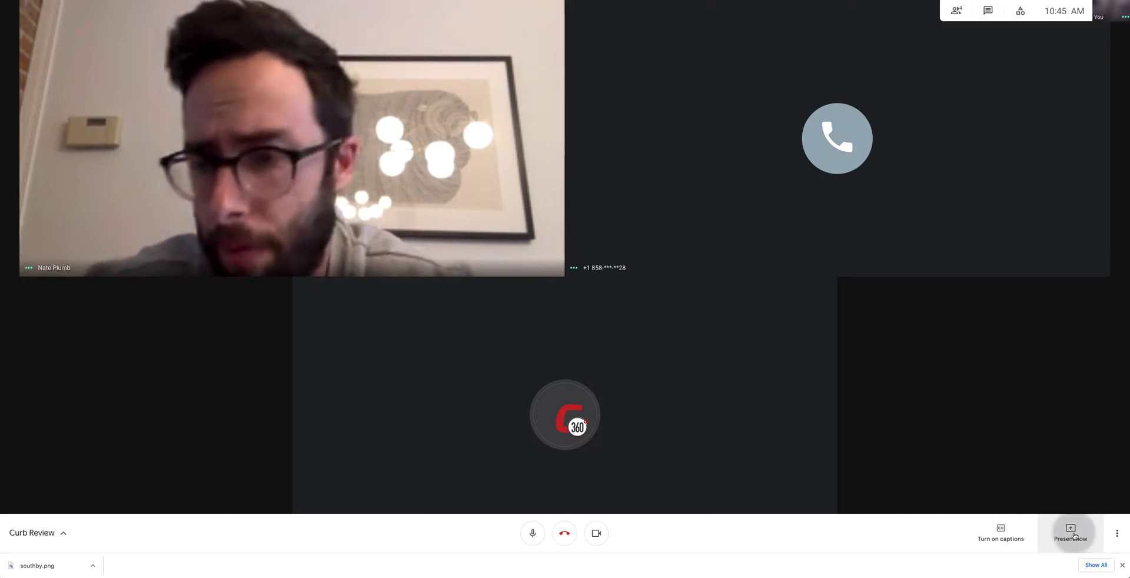
left_click(1075, 536)
left_click(1057, 456)
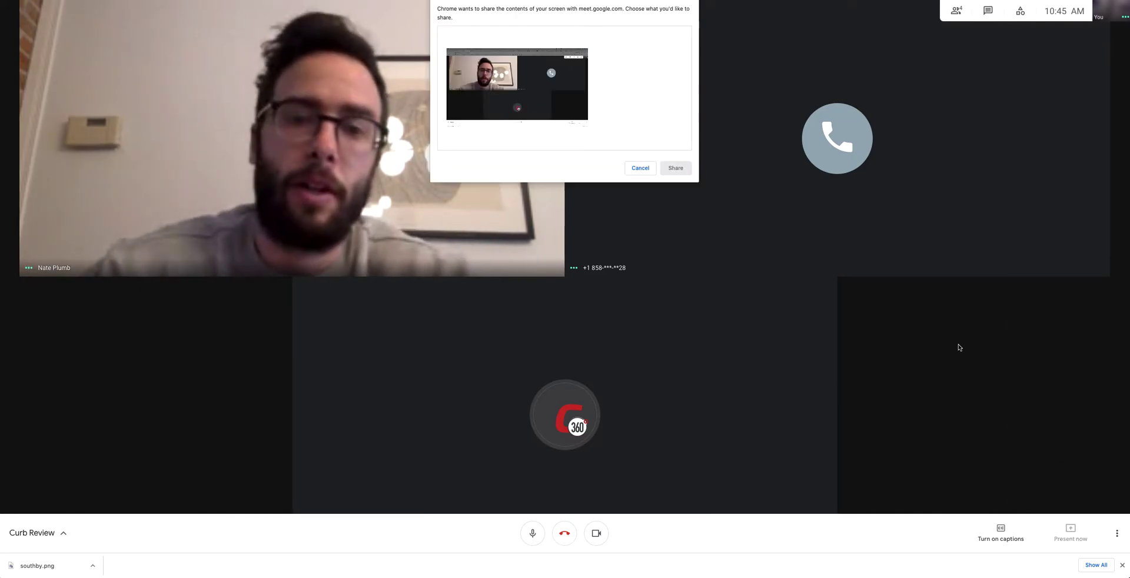
left_click(684, 169)
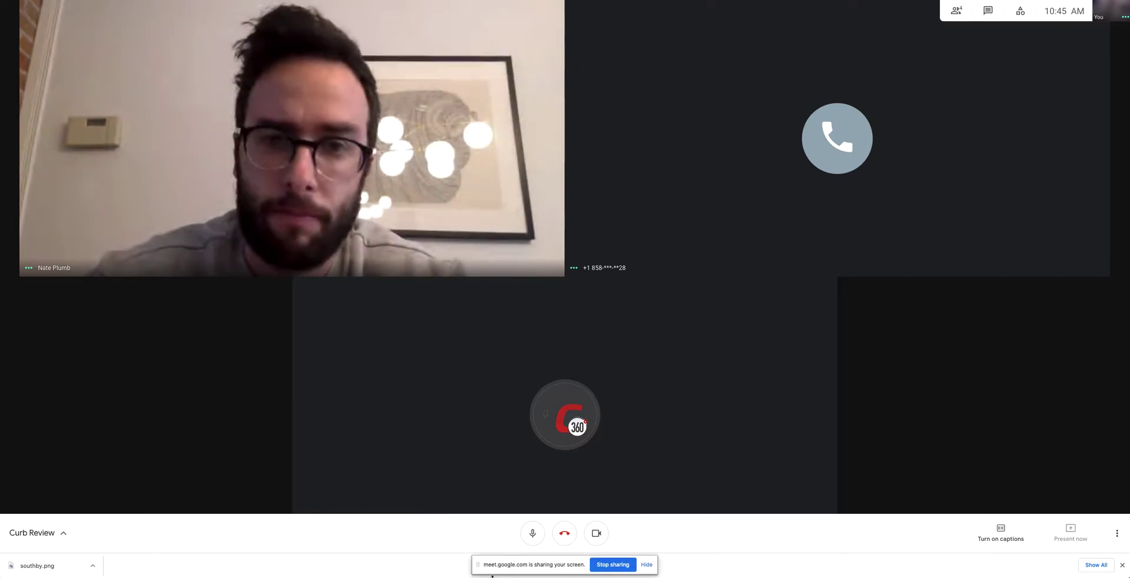
left_click(646, 565)
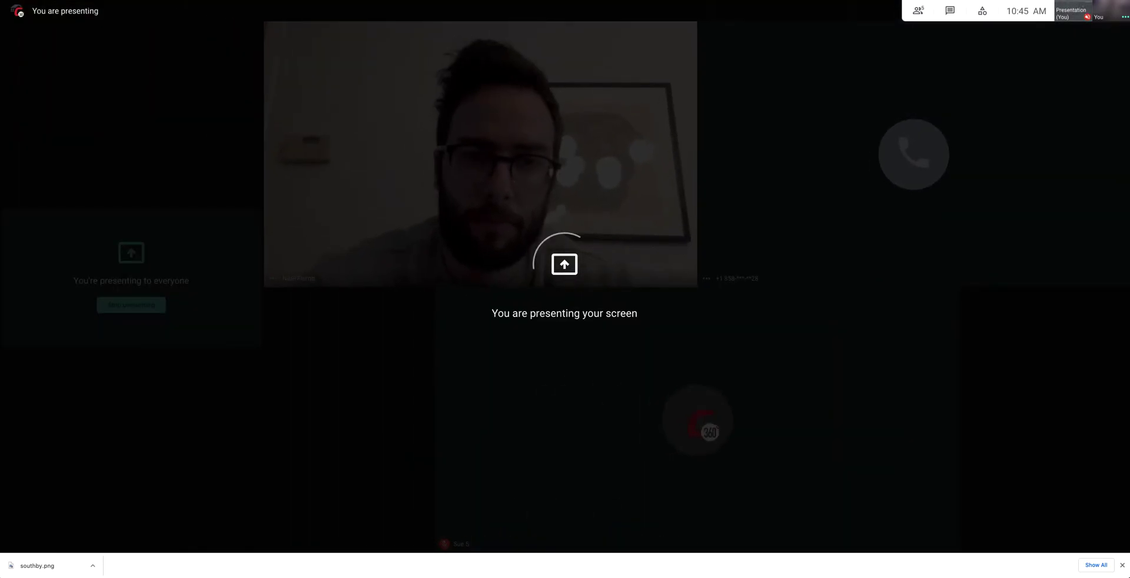
Load virtuance.com in another browser tab.
key("ctrl+Tab")
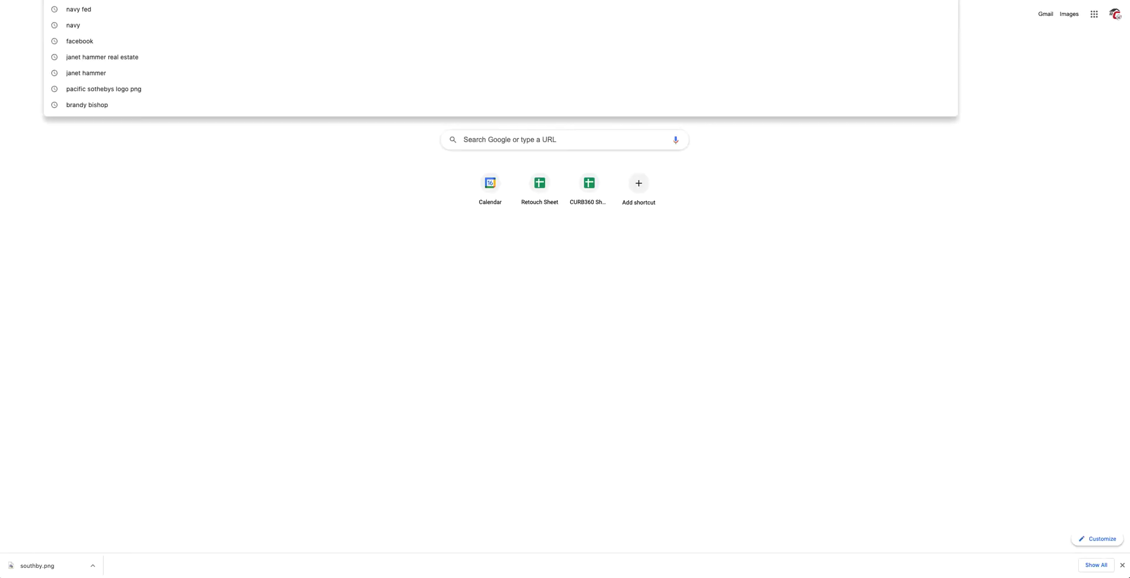
type("virtuance")
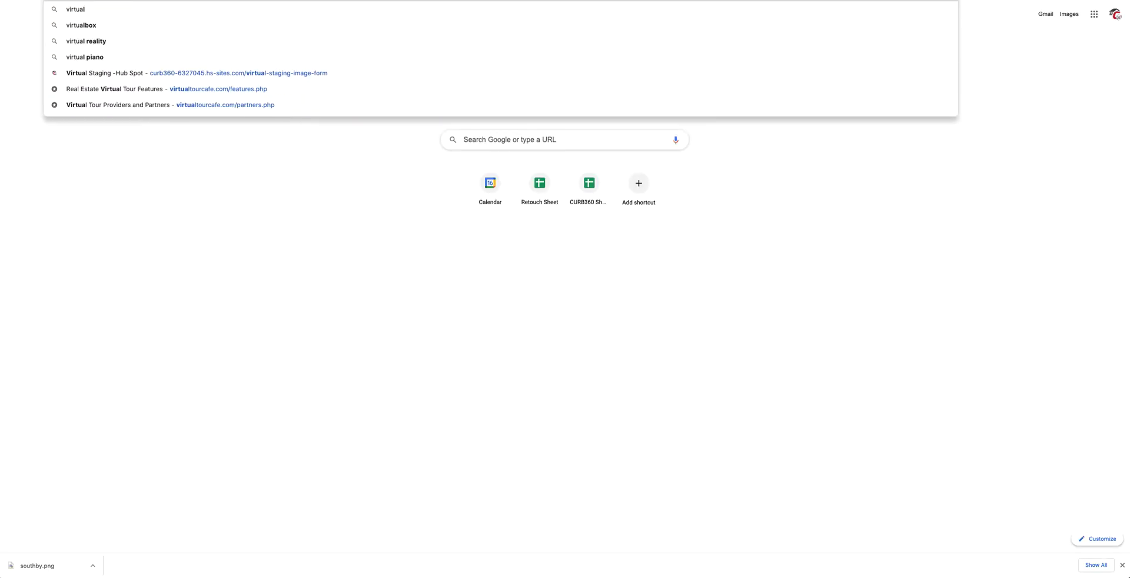
type(".com")
key("Return")
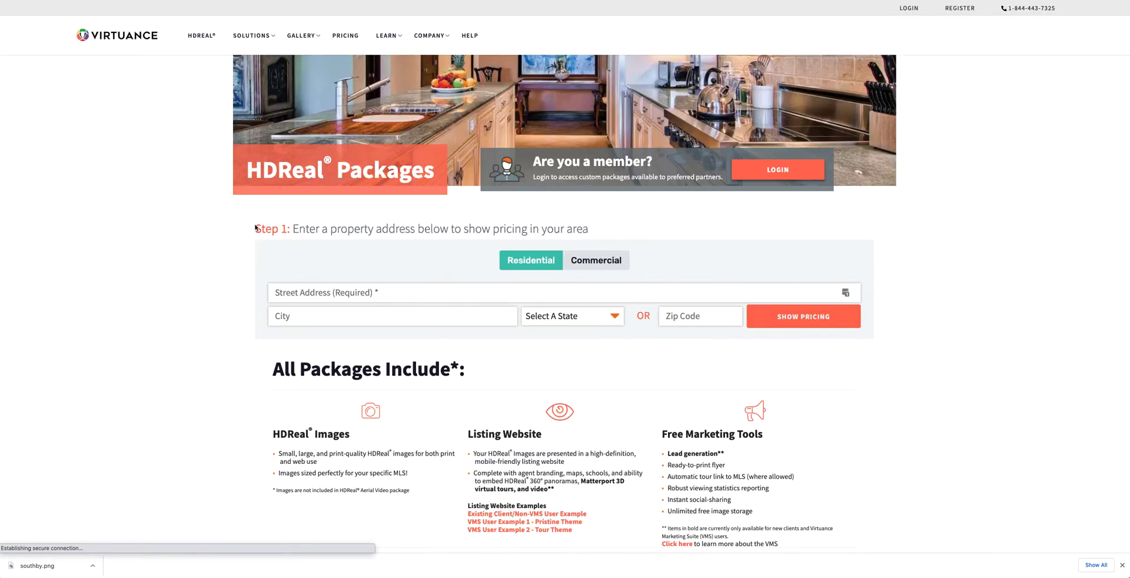
Autofill a saved property address, show pricing and confirm the property location.
left_click(400, 292)
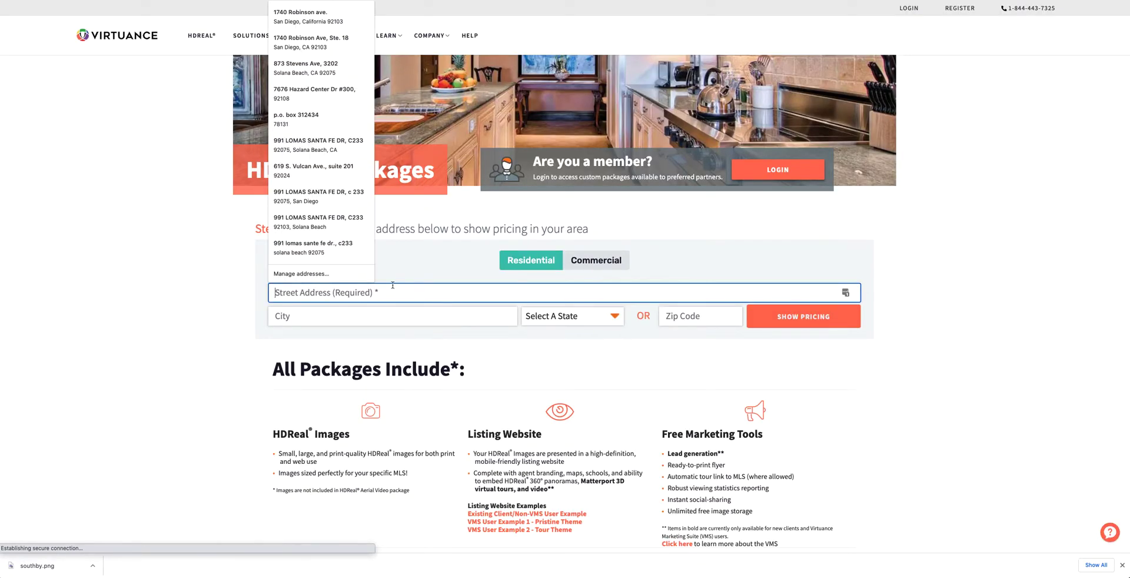
left_click(325, 49)
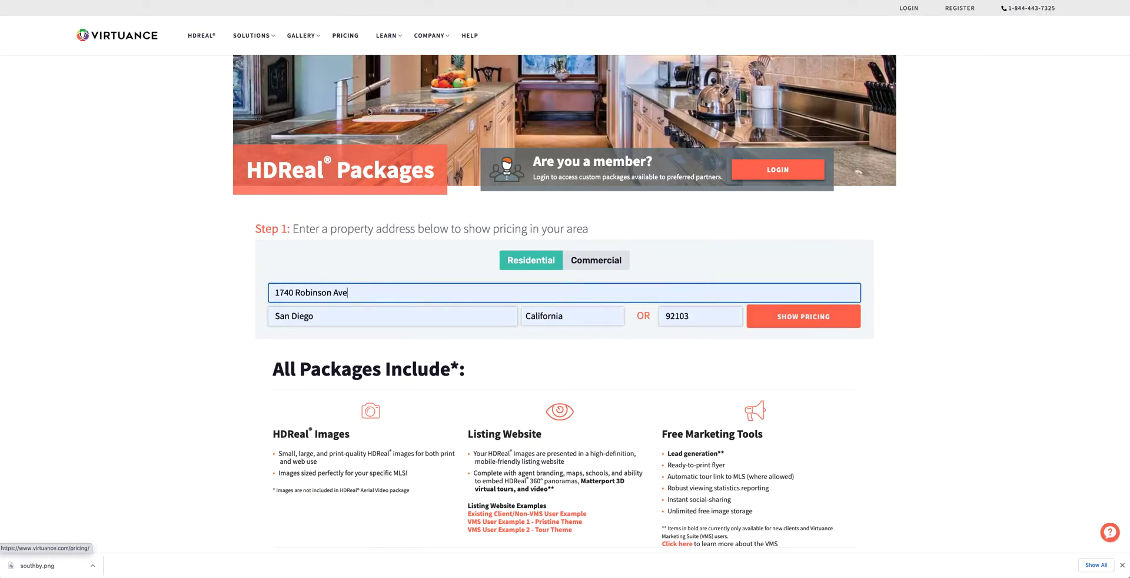
left_click(808, 321)
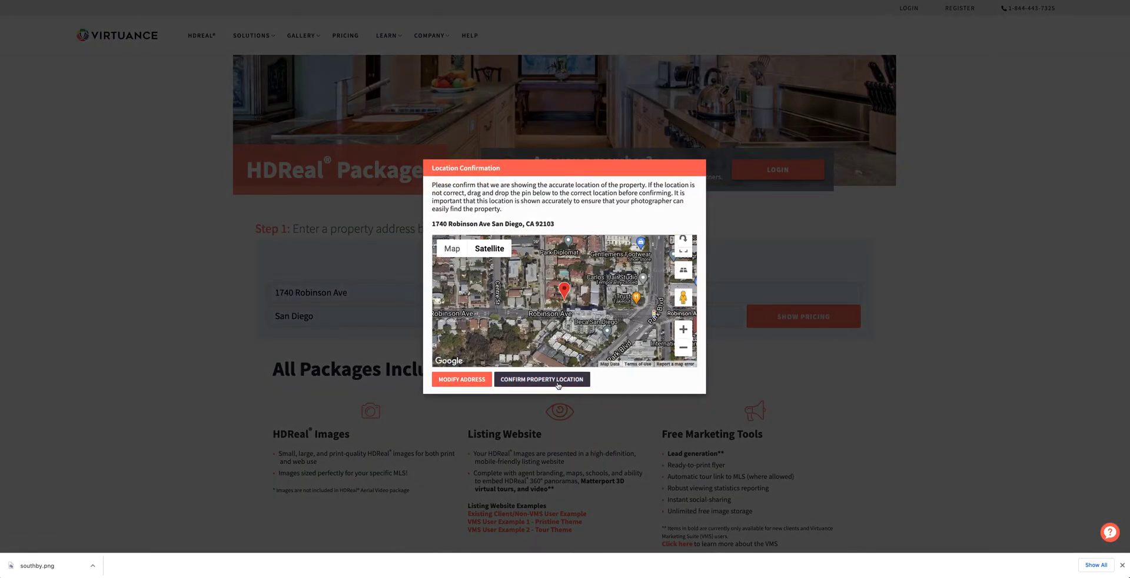
left_click(558, 380)
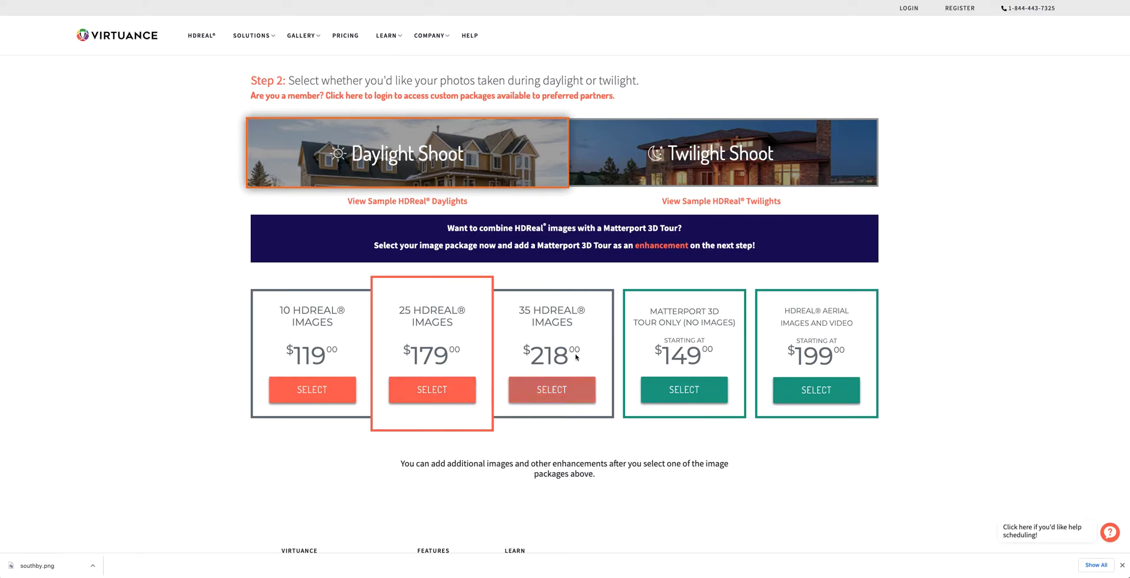
Select the 25 HDReal Images package ($179) and review it in the Order Summary.
left_click(449, 393)
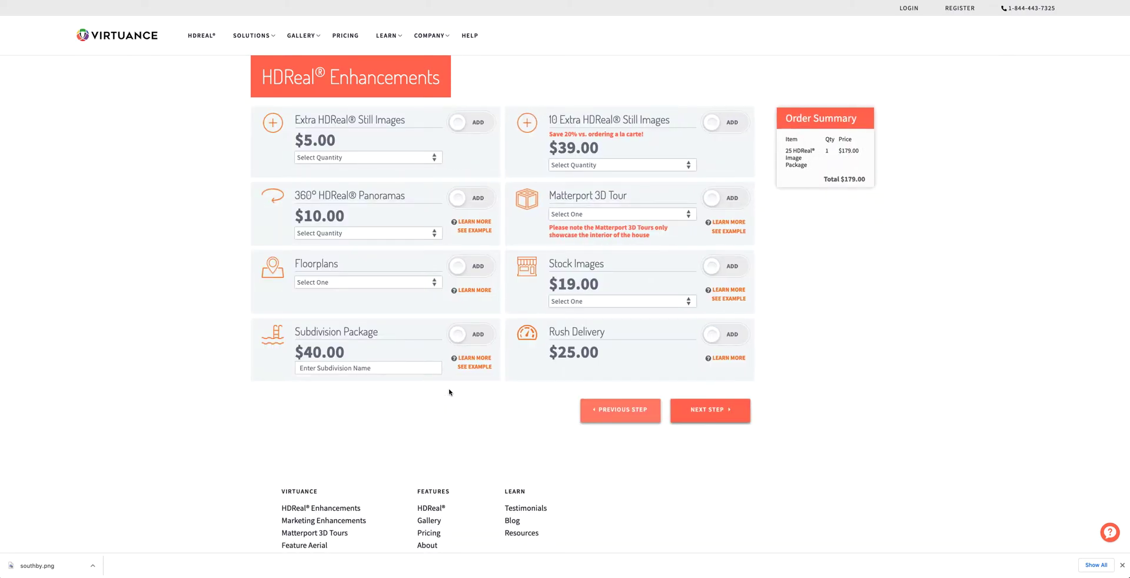
scroll(137, 408, "up", 3)
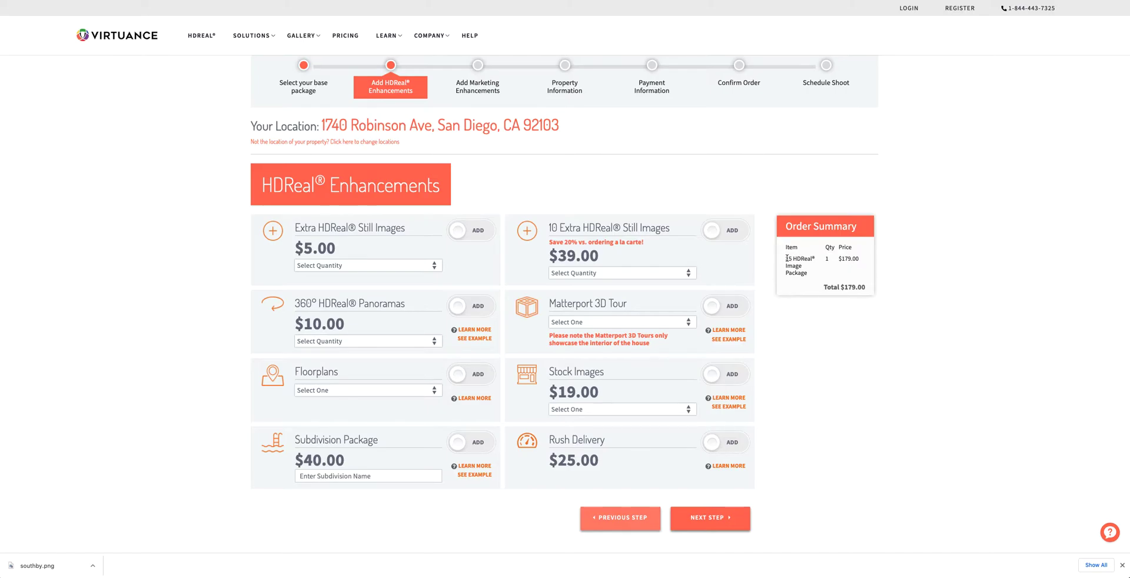
left_click_drag(794, 258, 807, 272)
scroll(166, 298, "up", 3)
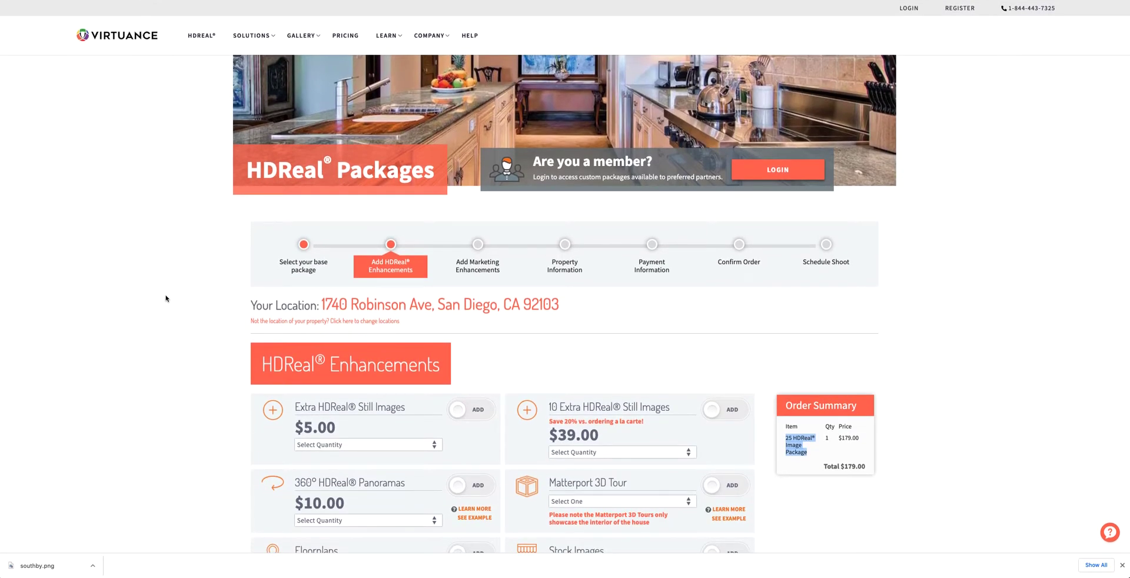
scroll(166, 298, "down", 1)
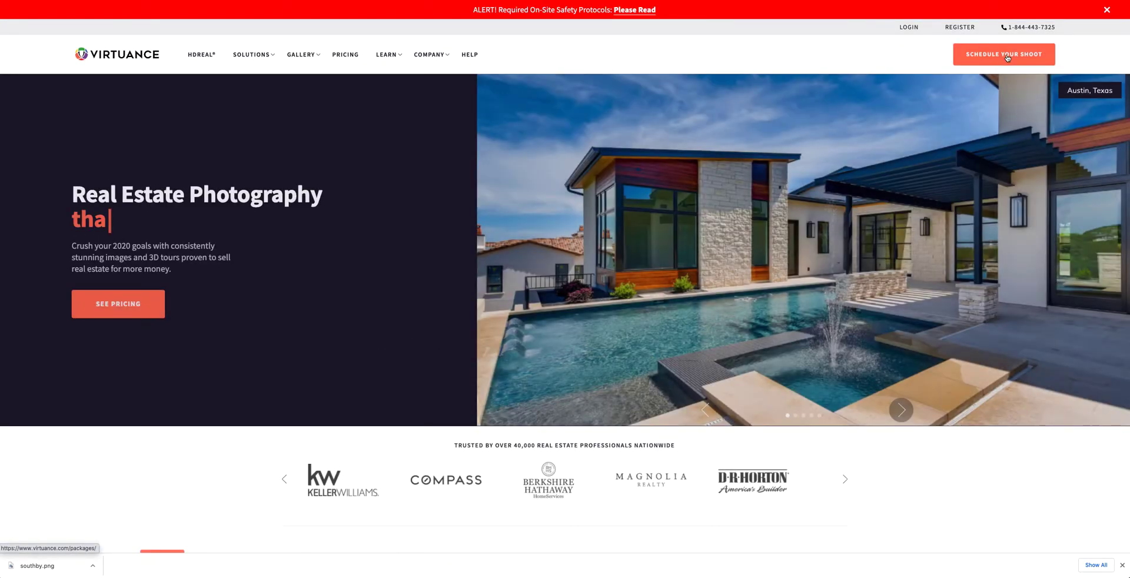
Start Schedule Your Shoot, navigate back and forward, and highlight the resume-order message.
left_click(1008, 56)
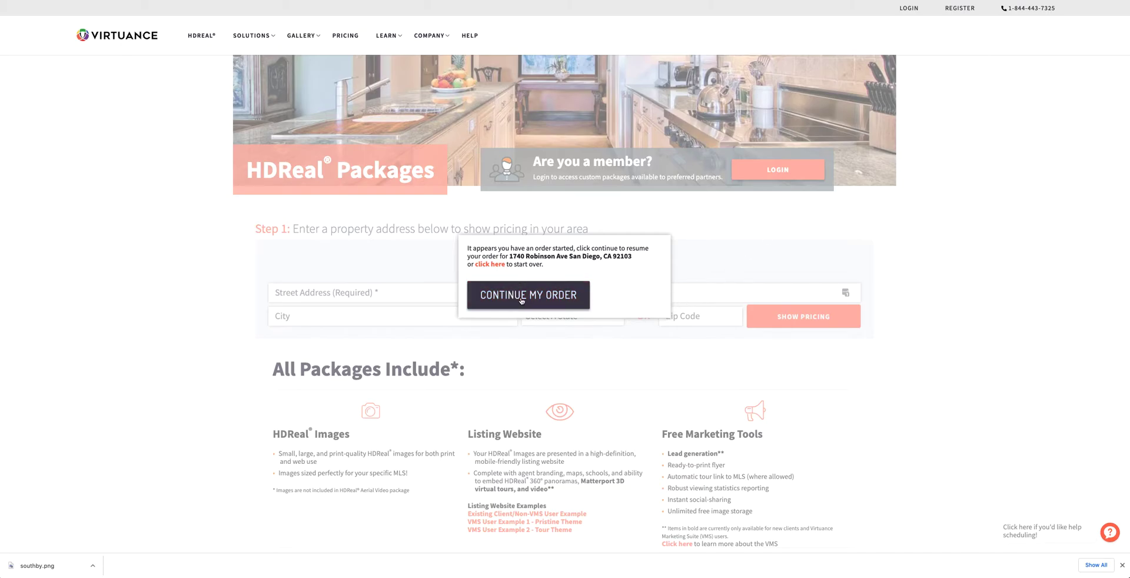
key("alt+Left")
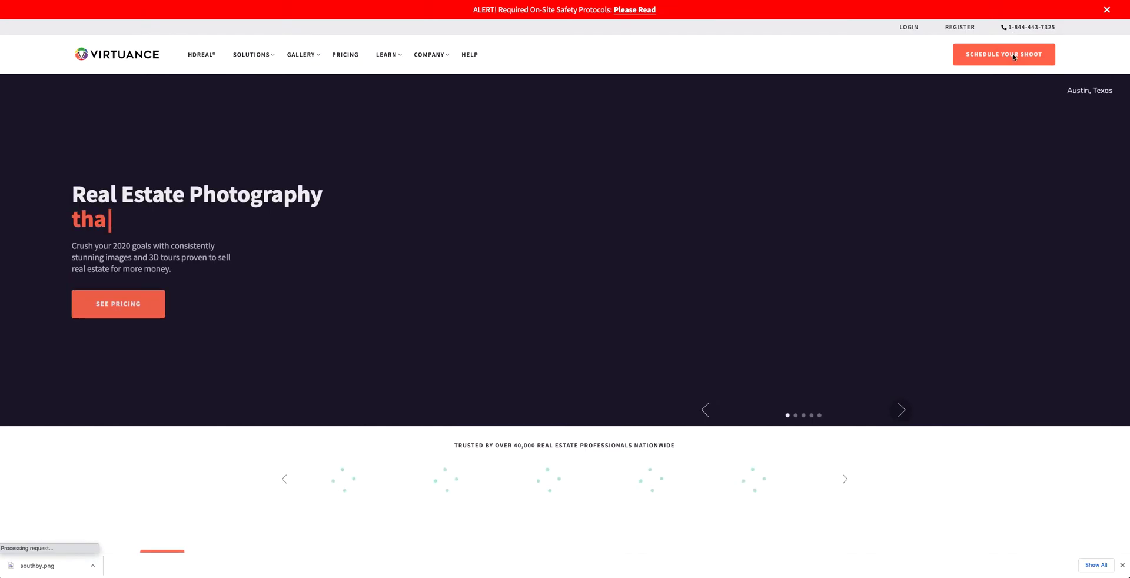
key("alt+Right")
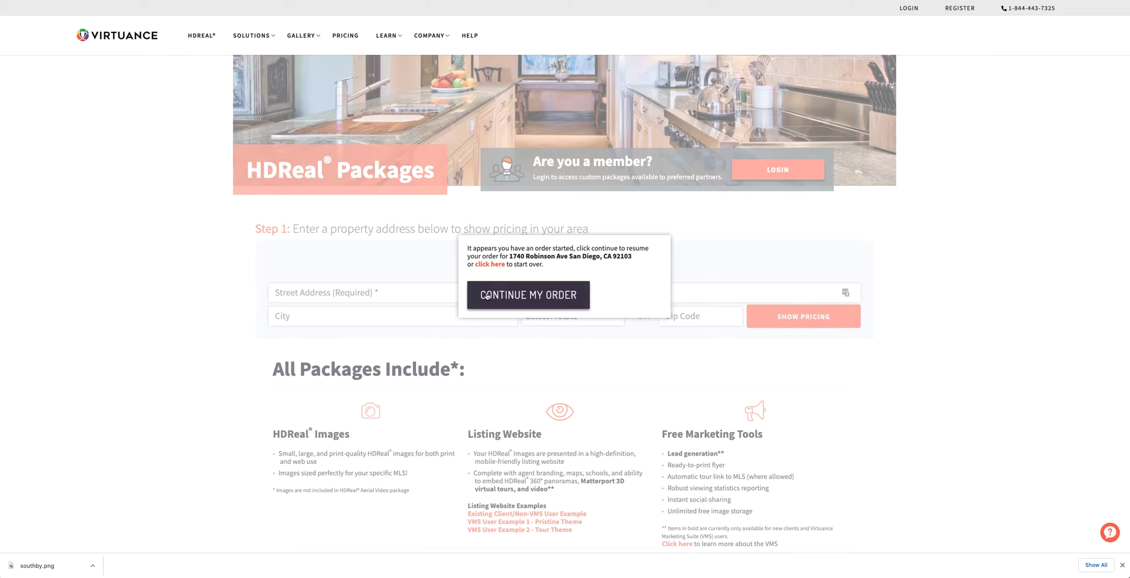
triple_click(324, 294)
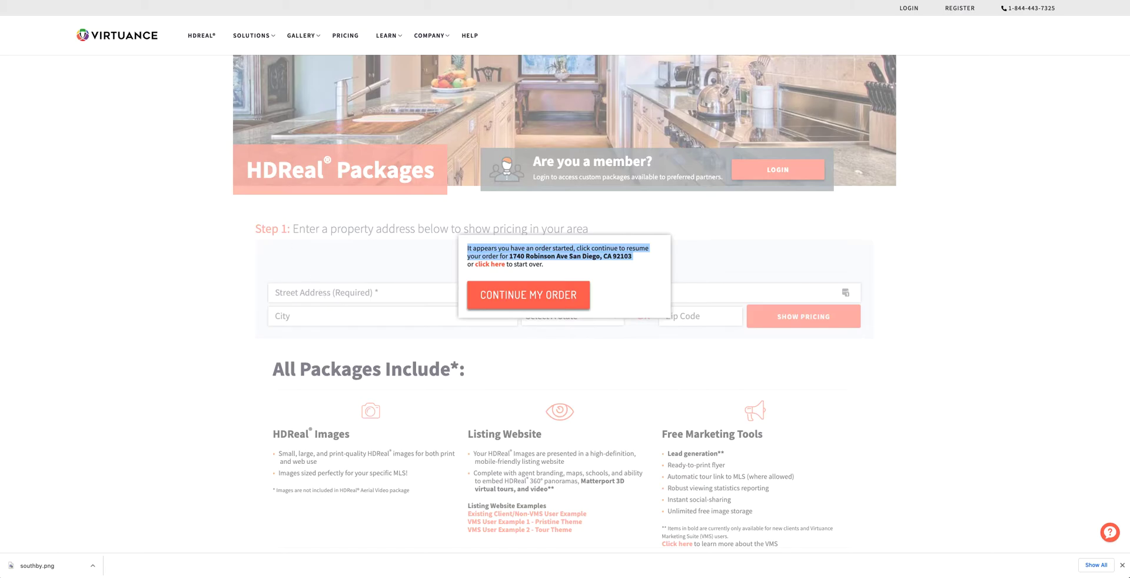
Start over with another saved property address, confirm its location, and select 25 HDReal Images.
left_click(495, 265)
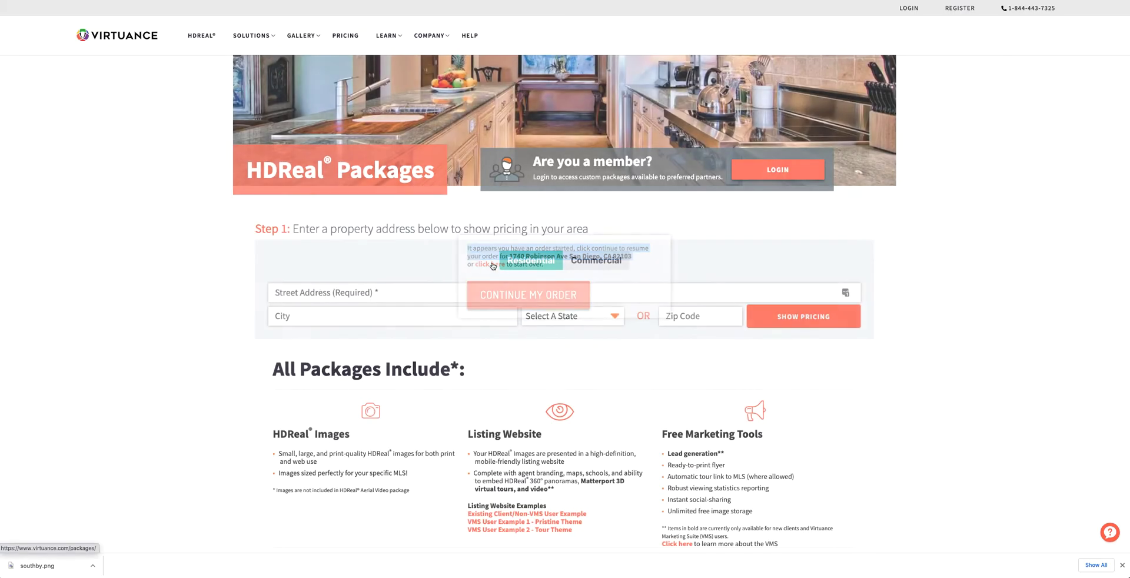
left_click(406, 293)
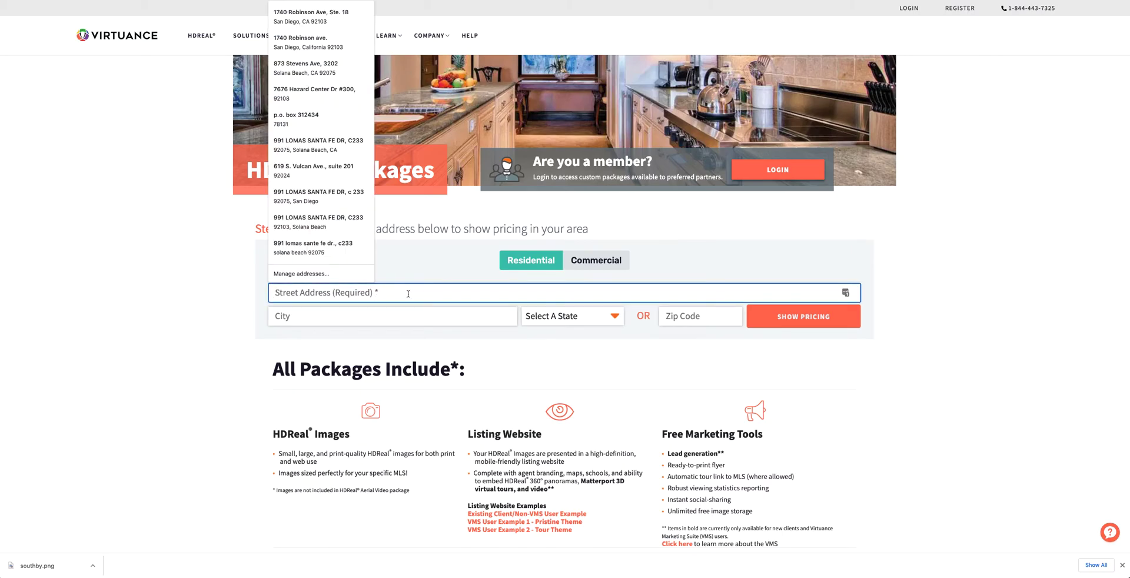
type("801")
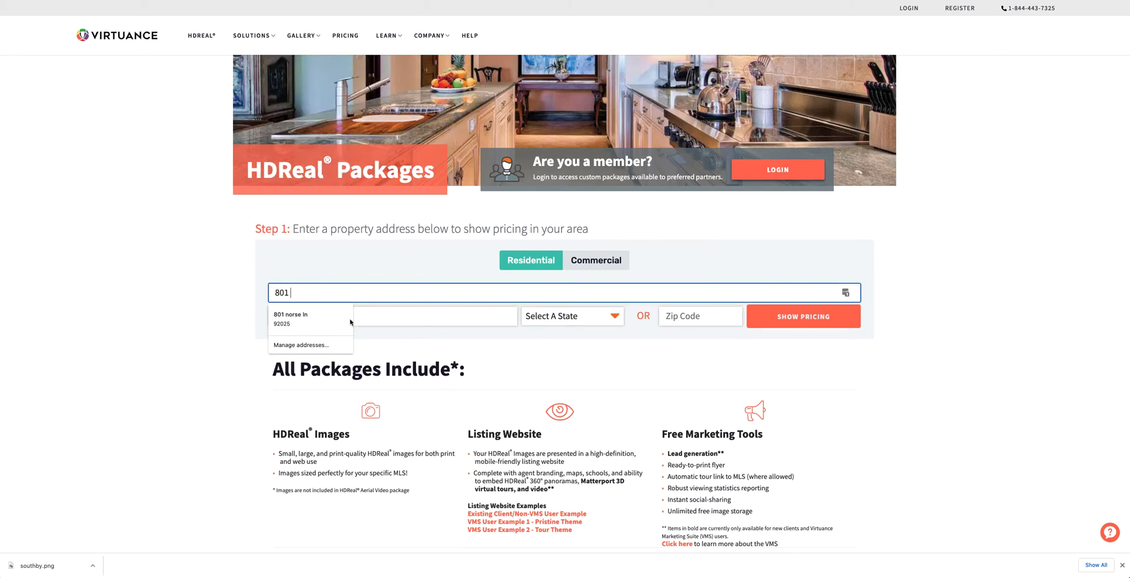
left_click(312, 319)
left_click(825, 321)
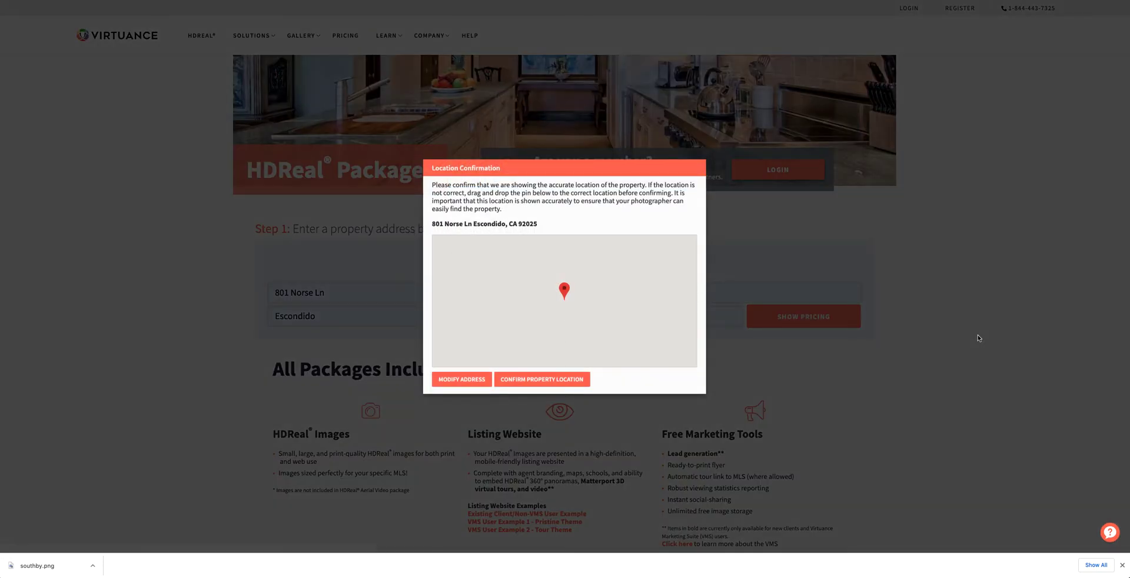
left_click(533, 379)
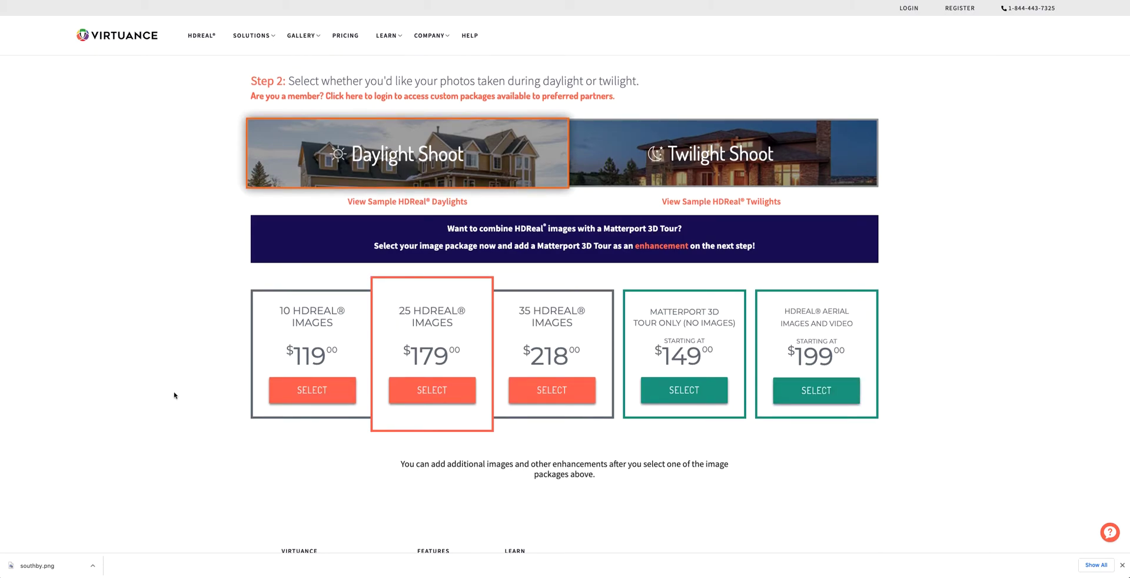
left_click(434, 395)
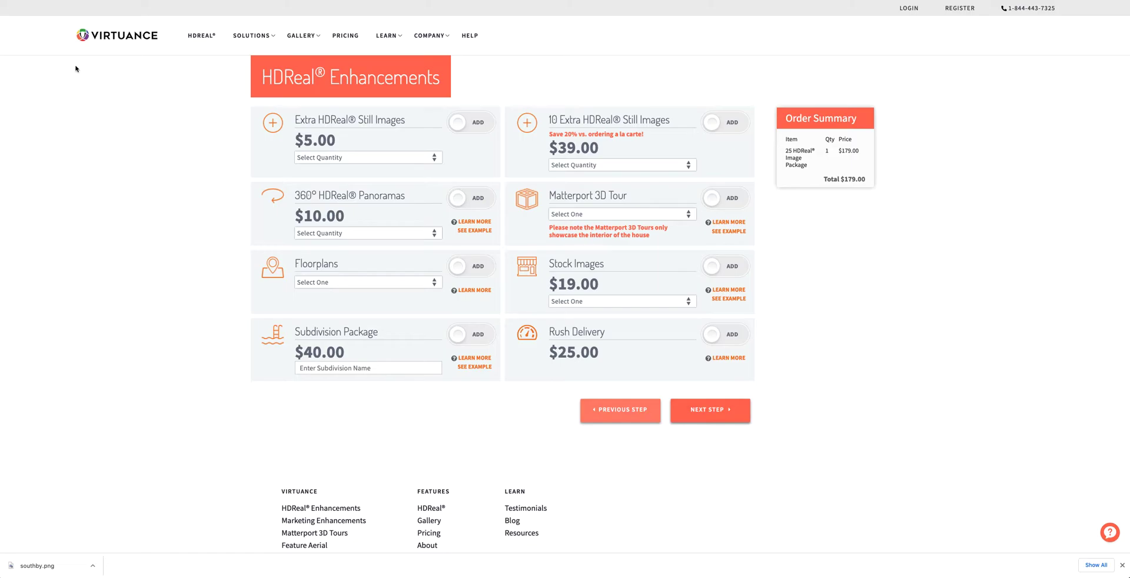
left_click(116, 35)
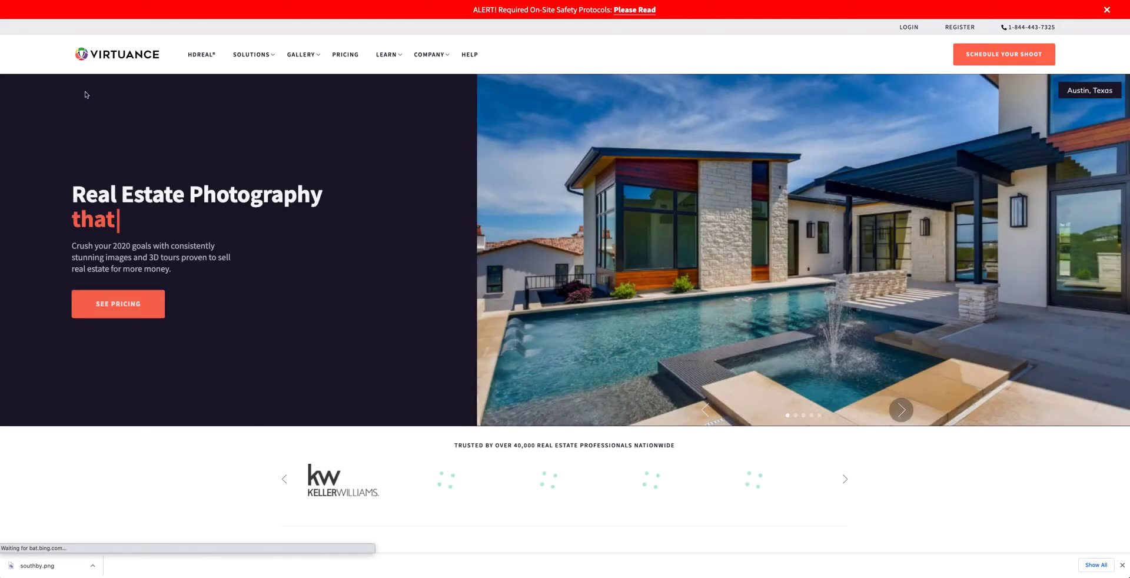
Discard the earlier Virtuance order, autofill the saved property address, and confirm its location to reach Step 2 pricing.
left_click(1009, 52)
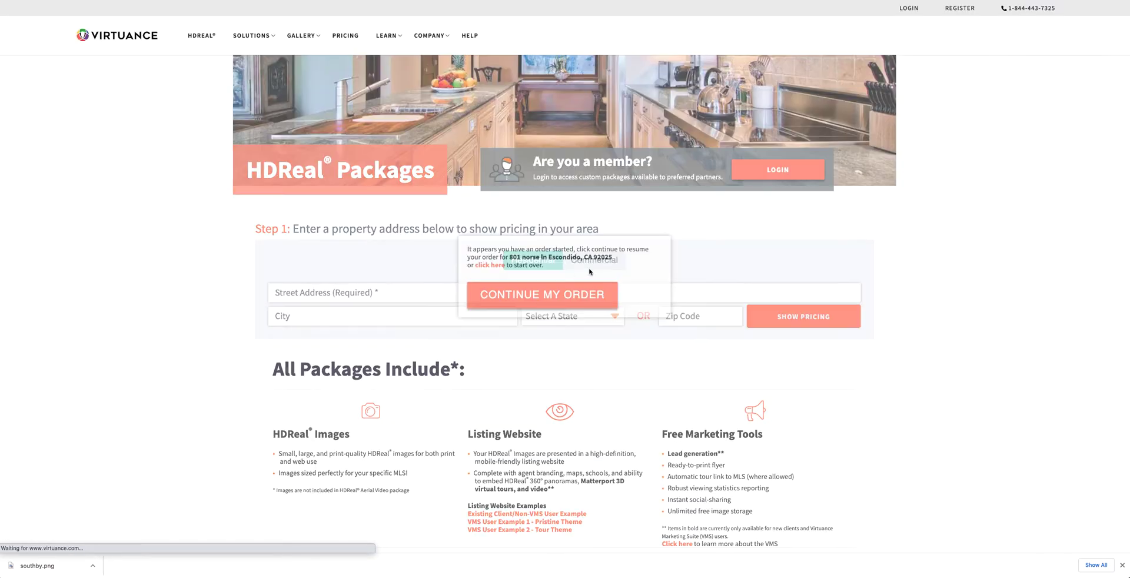
left_click(489, 264)
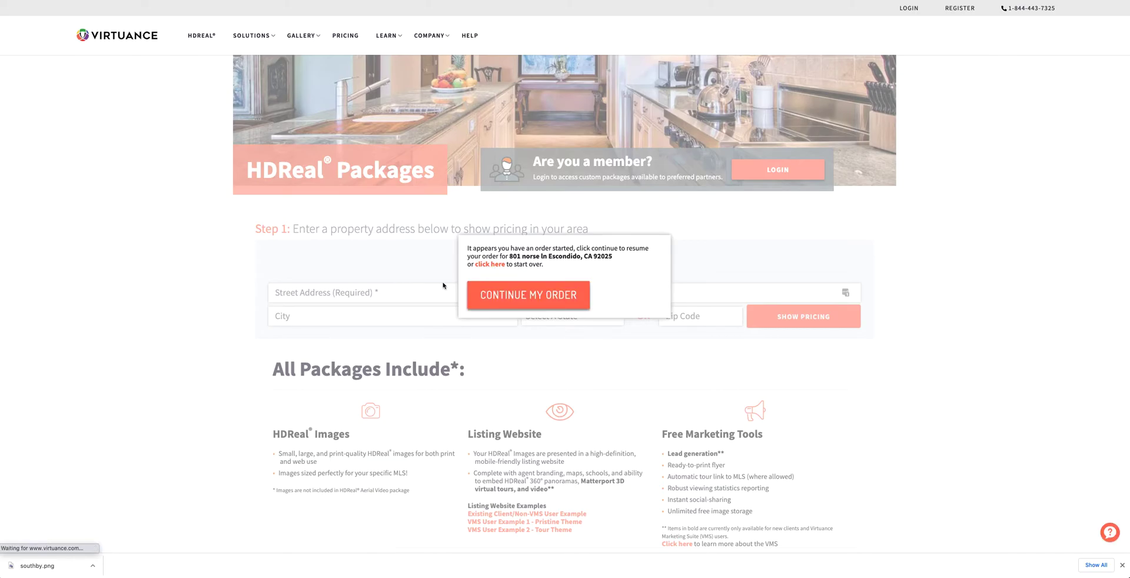
left_click(428, 294)
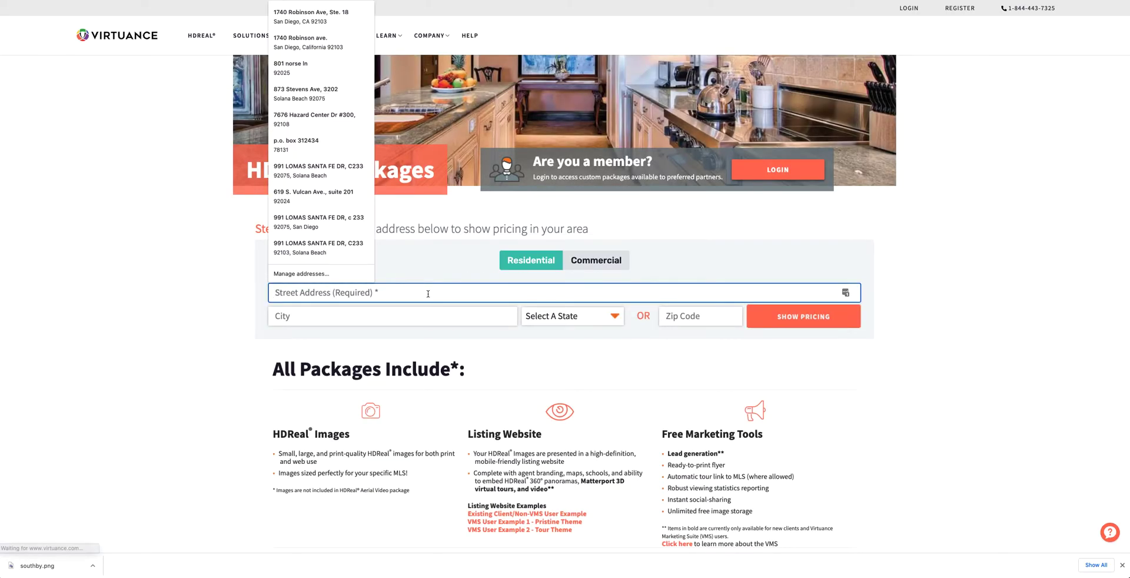
left_click(325, 321)
left_click(807, 319)
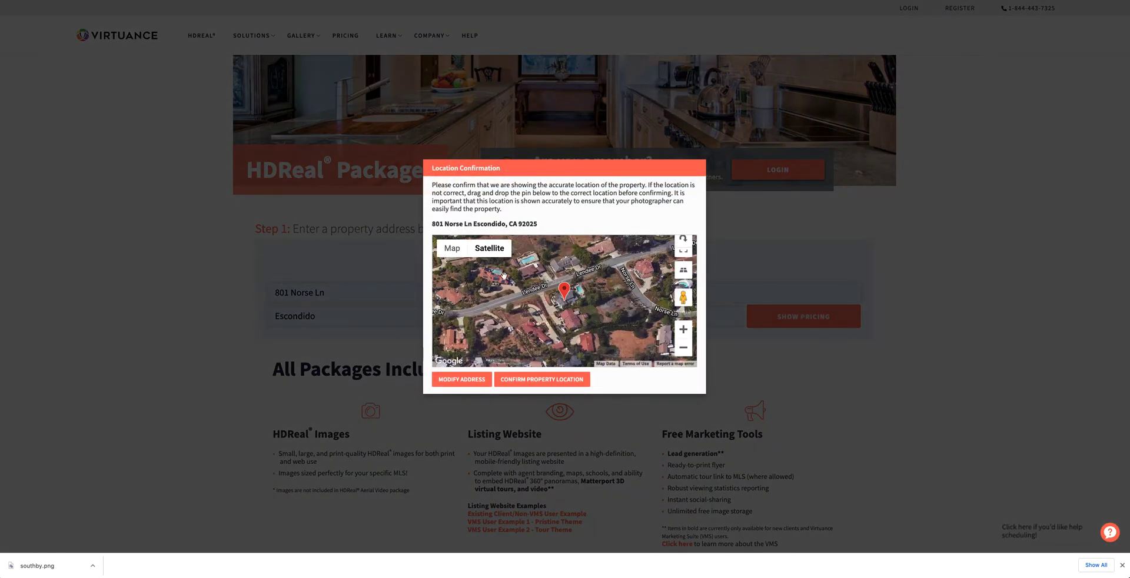
left_click(542, 379)
scroll(134, 394, "down", 5)
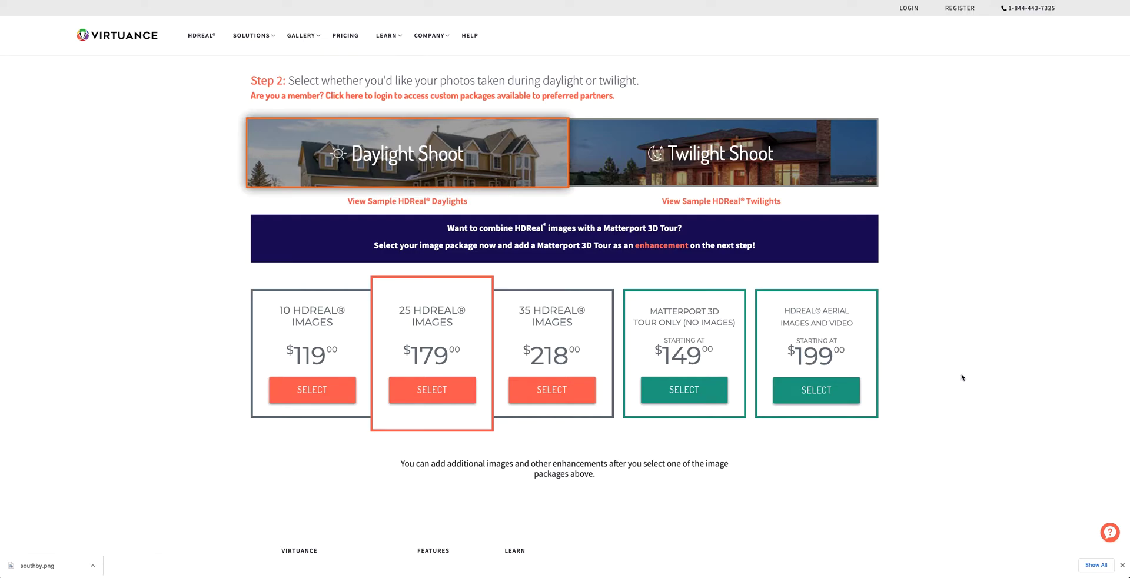
Choose the 25 HDReal Images package and highlight its name in the order summary.
left_click(438, 394)
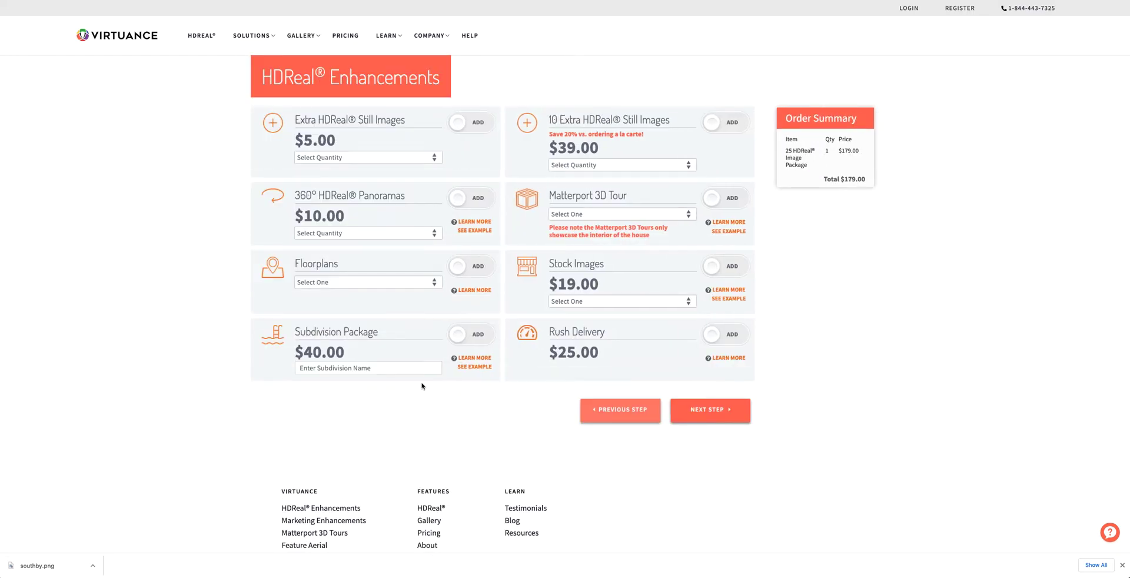
left_click_drag(785, 150, 814, 160)
left_click_drag(803, 166, 786, 154)
left_click(790, 152)
Highlight the package name again, then switch back to the Google Meet call.
left_click_drag(787, 151, 804, 160)
left_click_drag(808, 168, 788, 150)
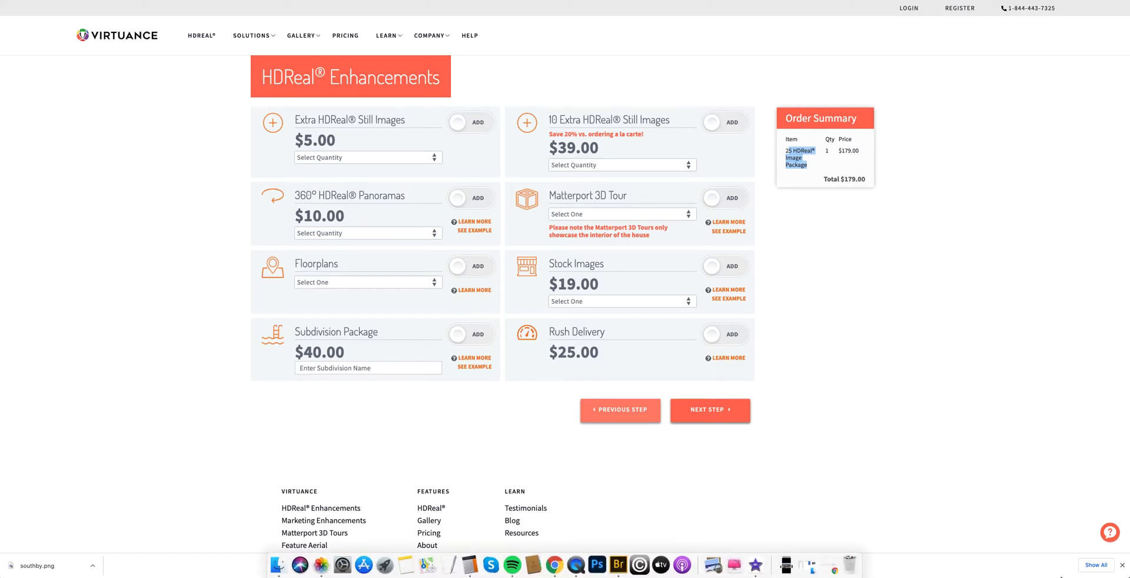
left_click(979, 406)
mouse_move(961, 566)
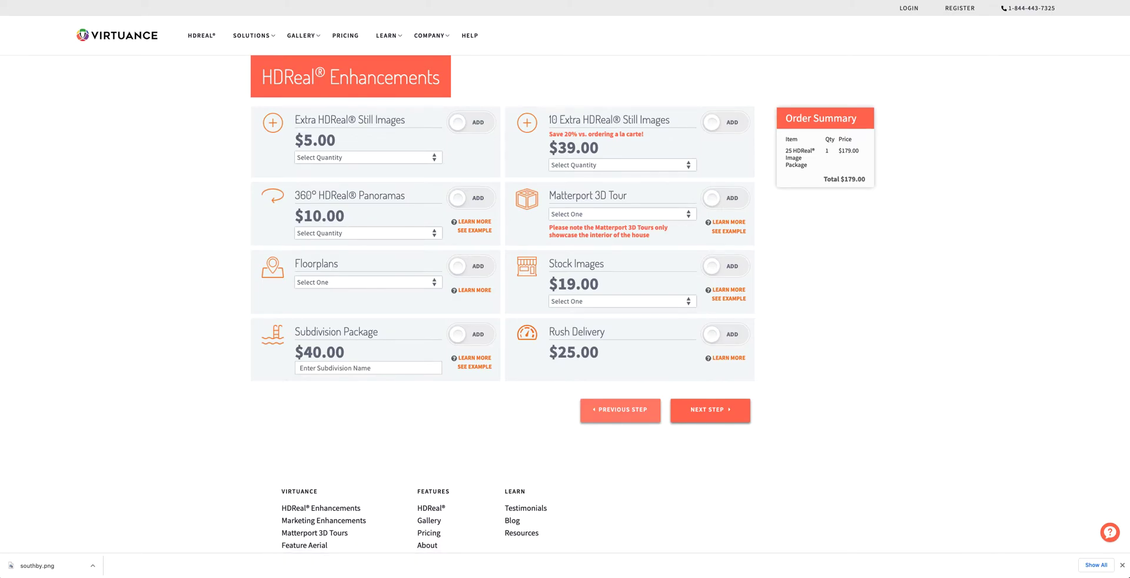
key("ctrl+Tab")
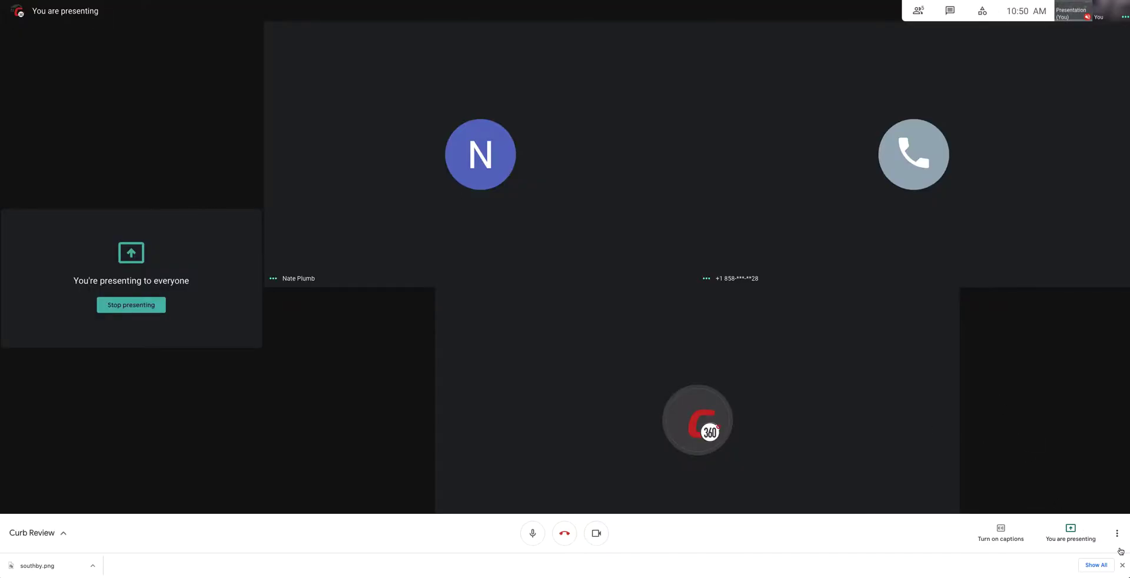
Stop presenting in Google Meet and save Photography costing and timing at 60 minutes, $100 per tier.
left_click(1070, 533)
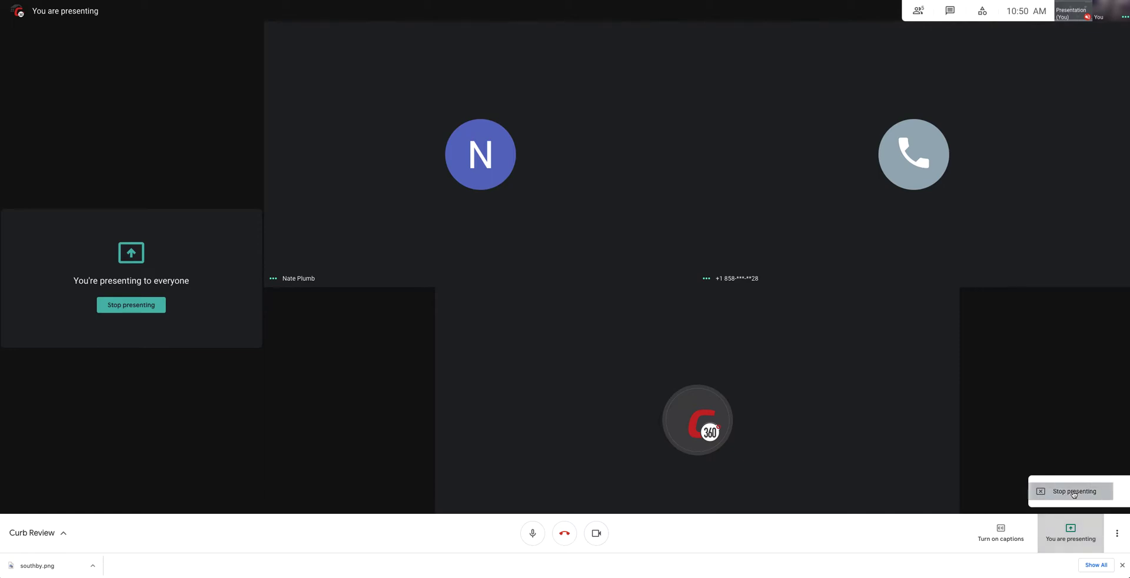
left_click(1072, 489)
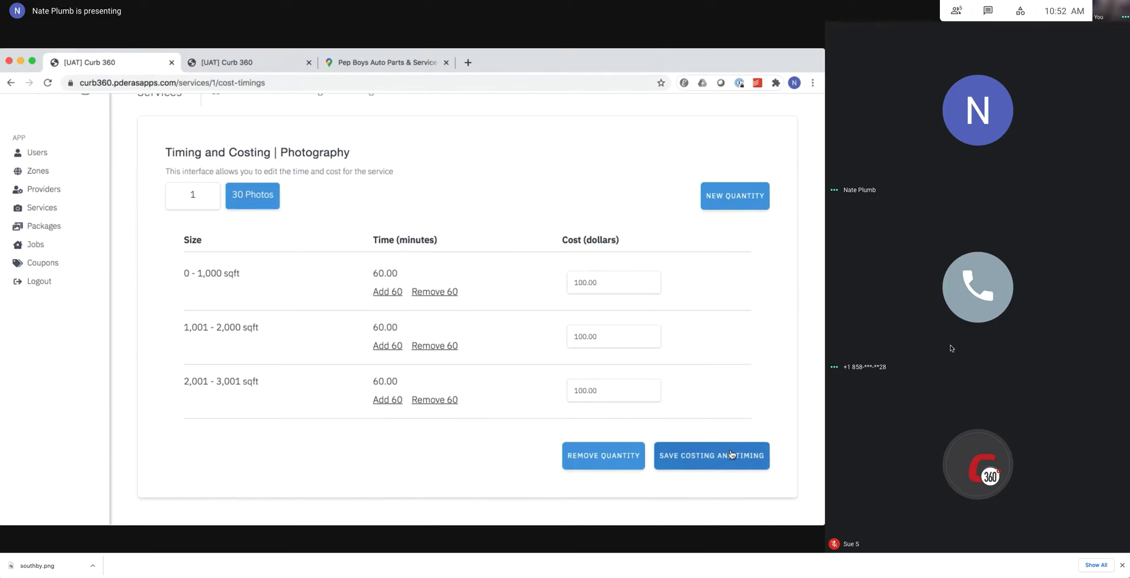
left_click(701, 457)
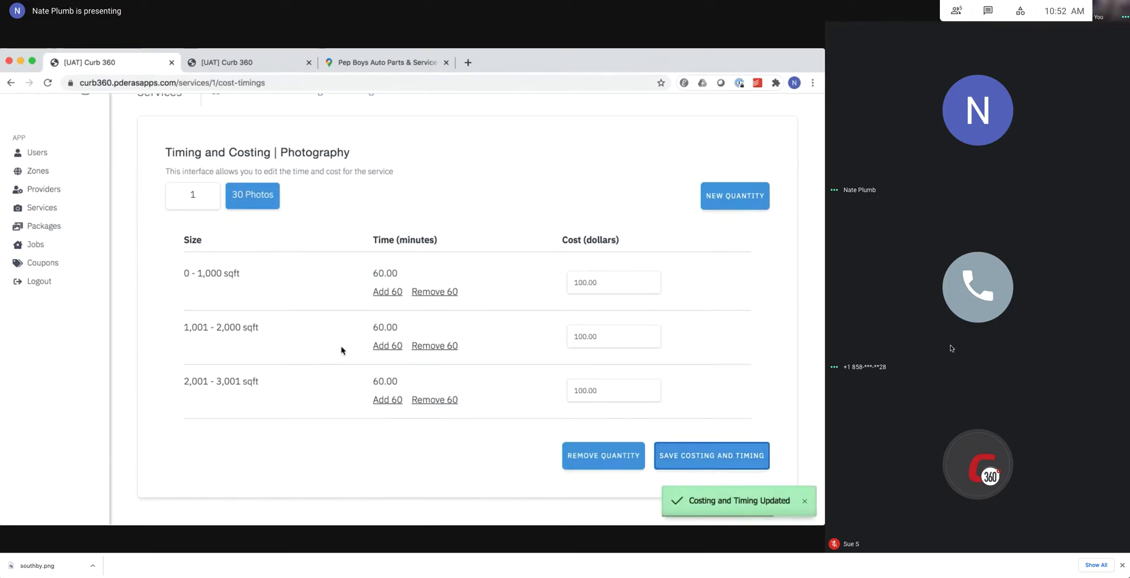
Reopen Photography's timing and costing from the services list on the 30 Photos quantity.
scroll(335, 336, "up", 1)
left_click(260, 126)
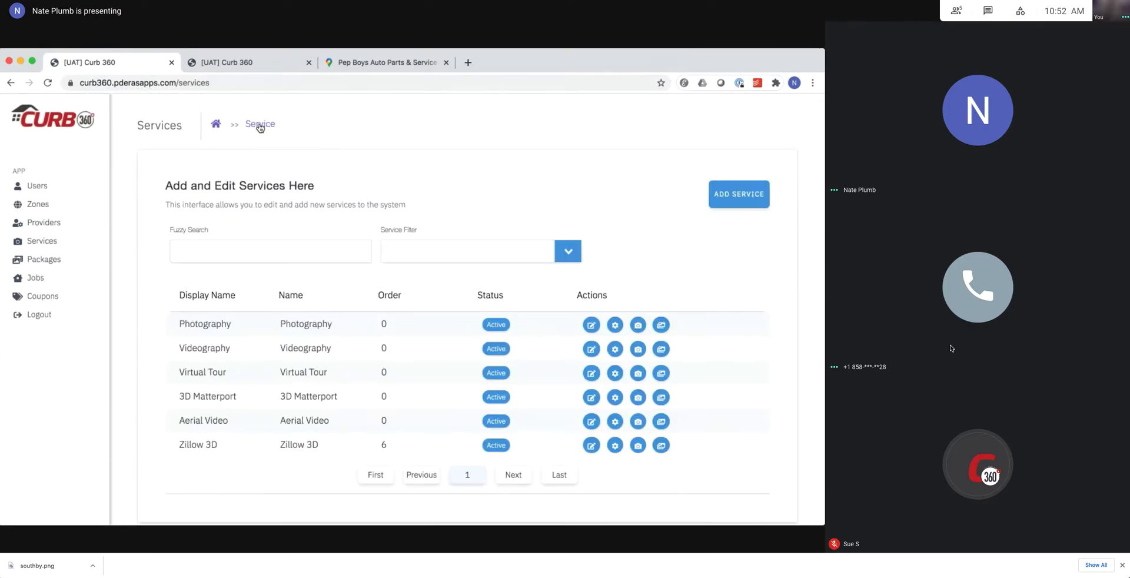
scroll(322, 416, "down", 1)
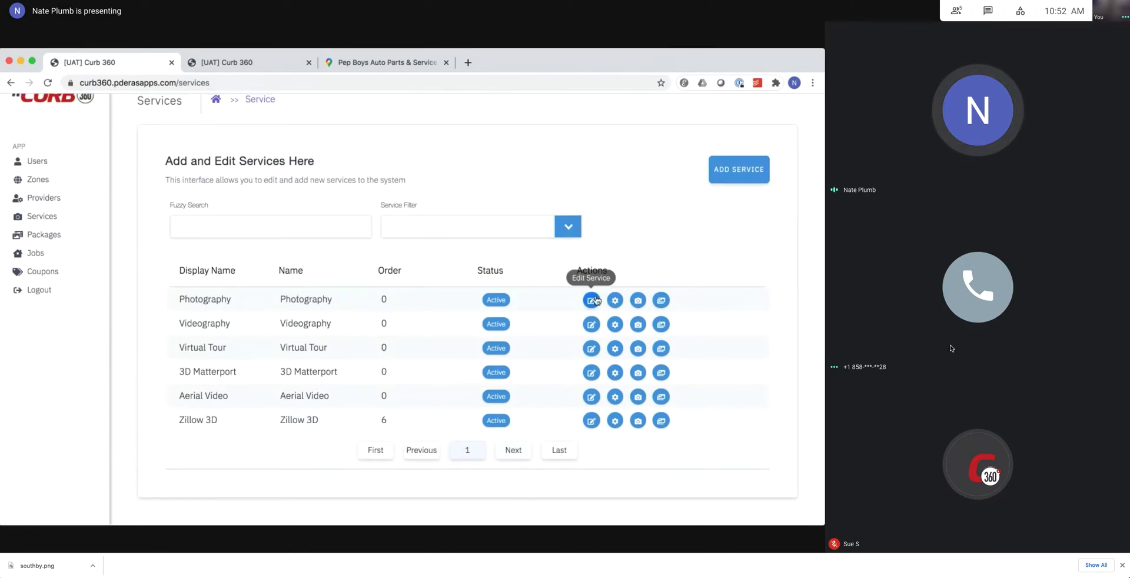
left_click(617, 300)
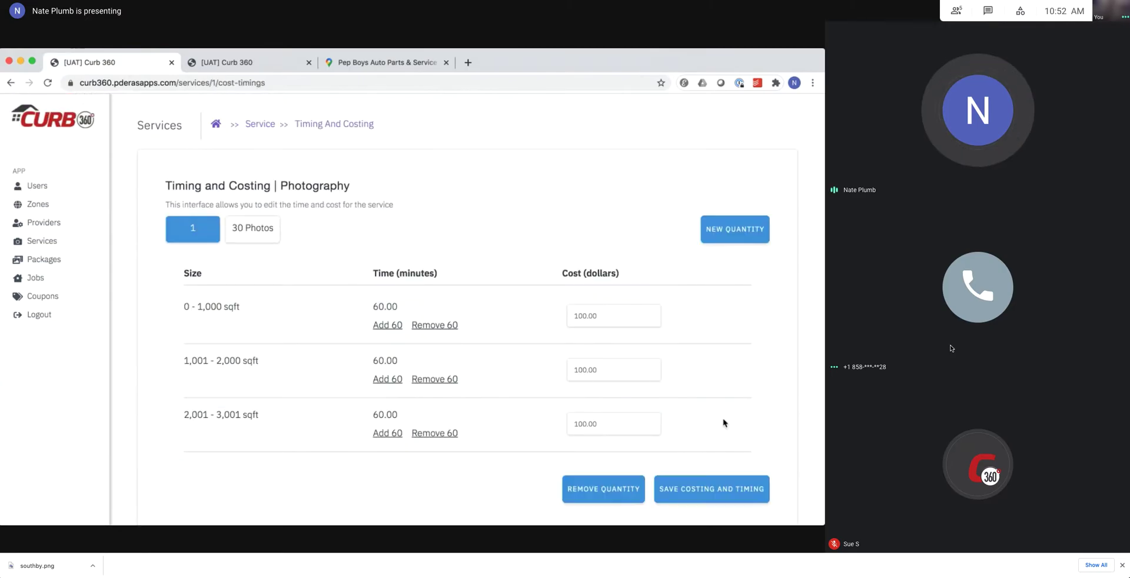
left_click(259, 234)
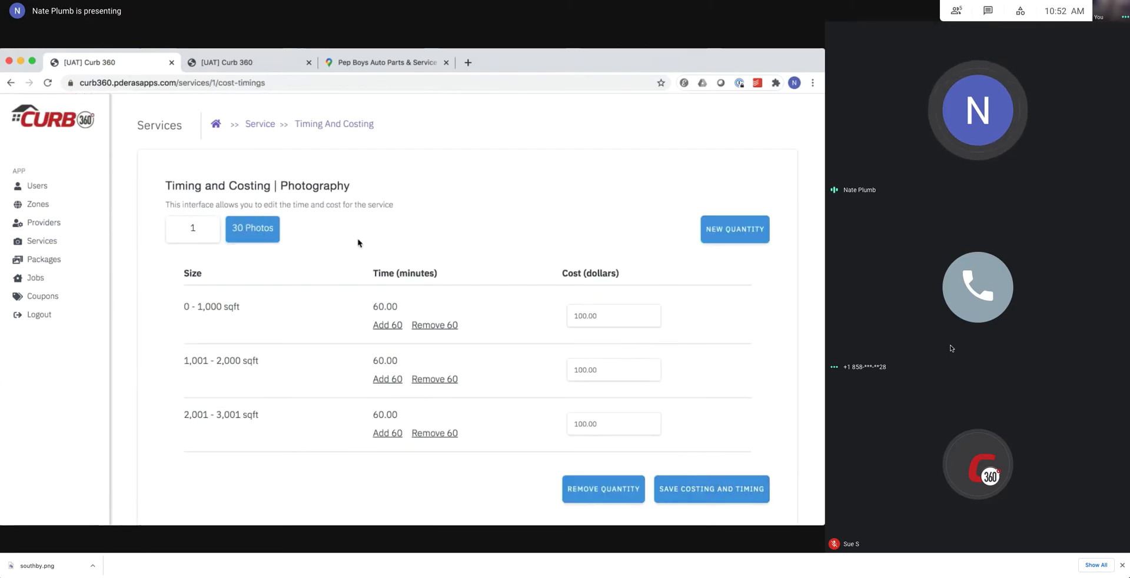
left_click(229, 63)
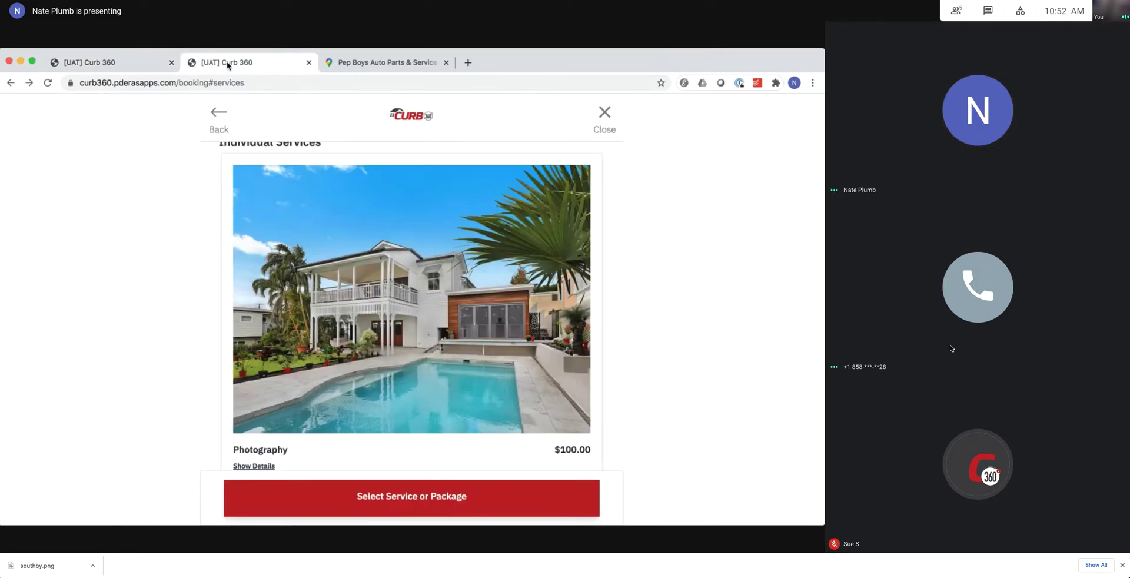
Restart booking with a San Diego property address and 1,001 - 2,000 sqft, then submit the location.
key("super+r")
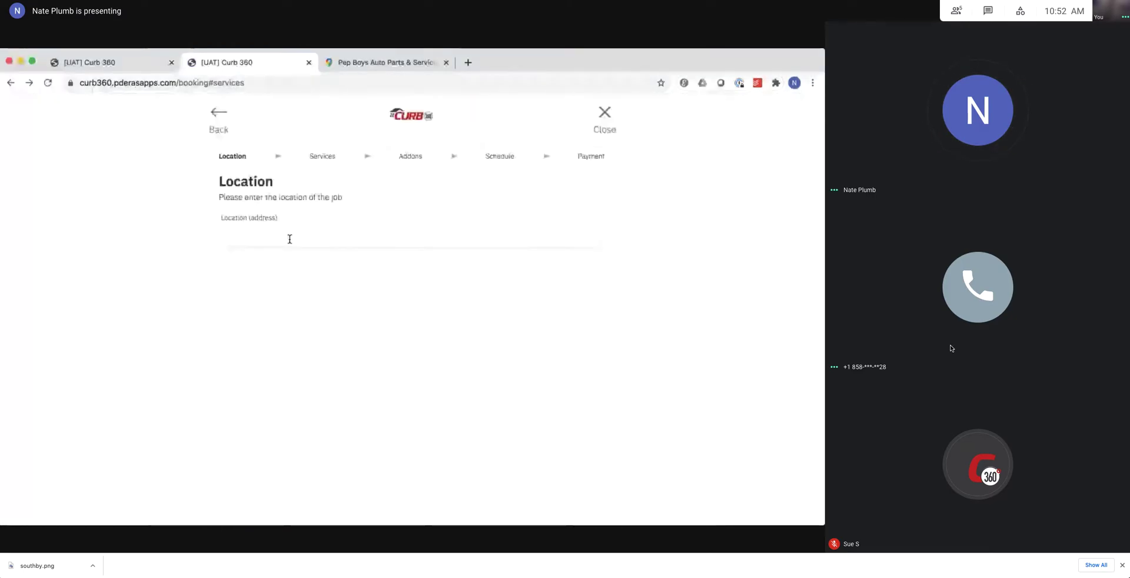
left_click(289, 239)
type("35")
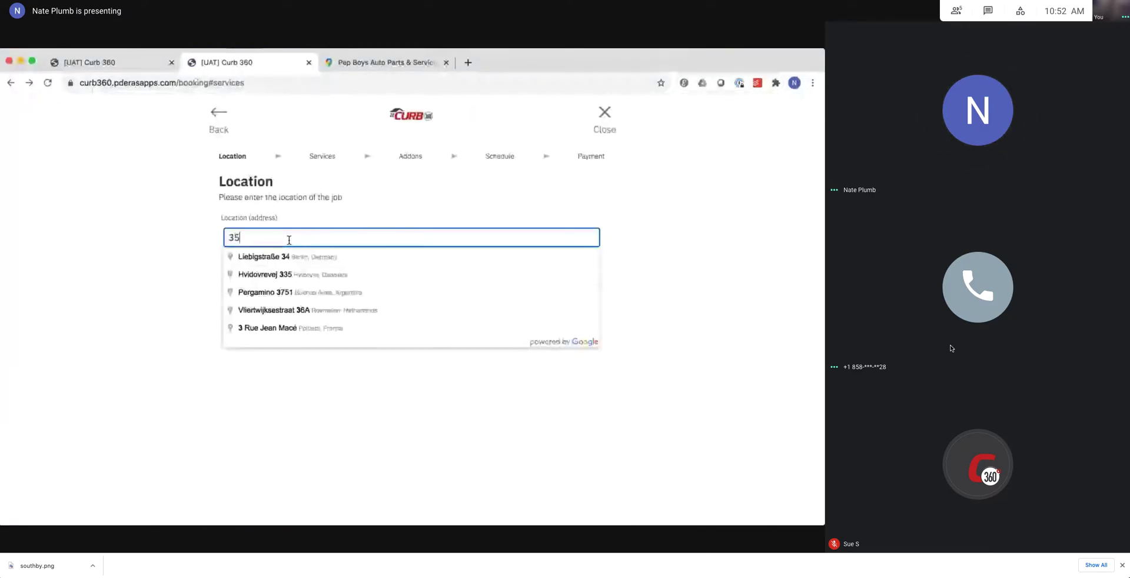
type("50")
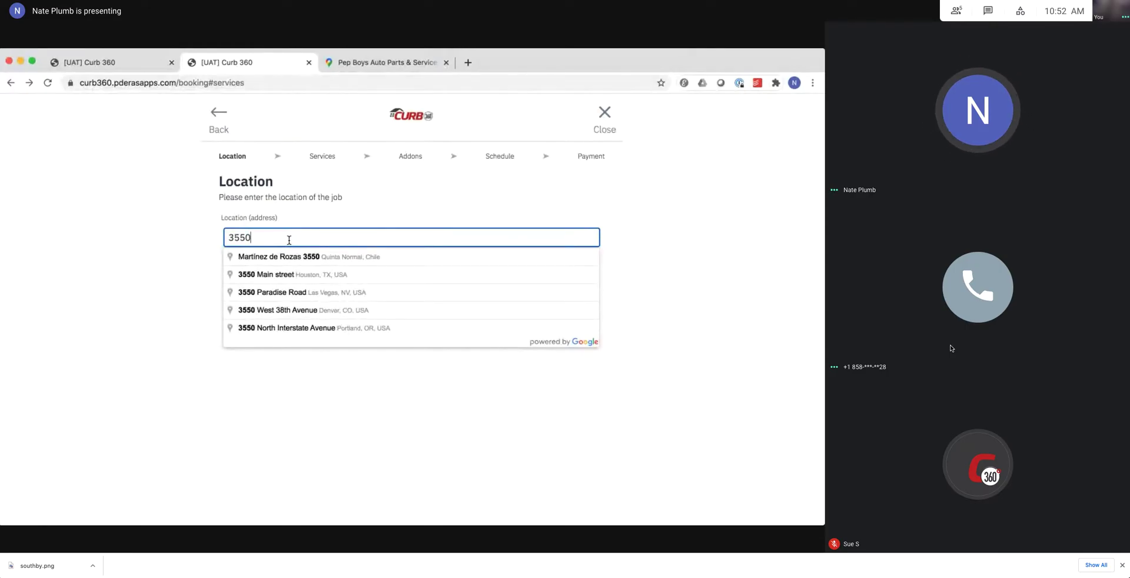
type(" el")
key("Down")
key("Return")
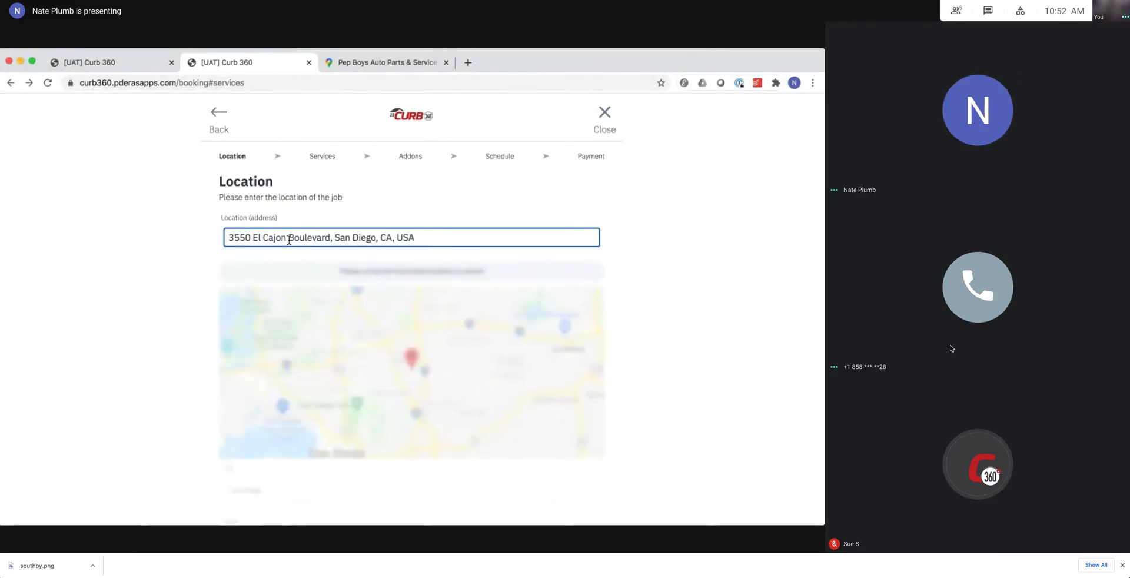
scroll(306, 353, "down", 4)
left_click(320, 436)
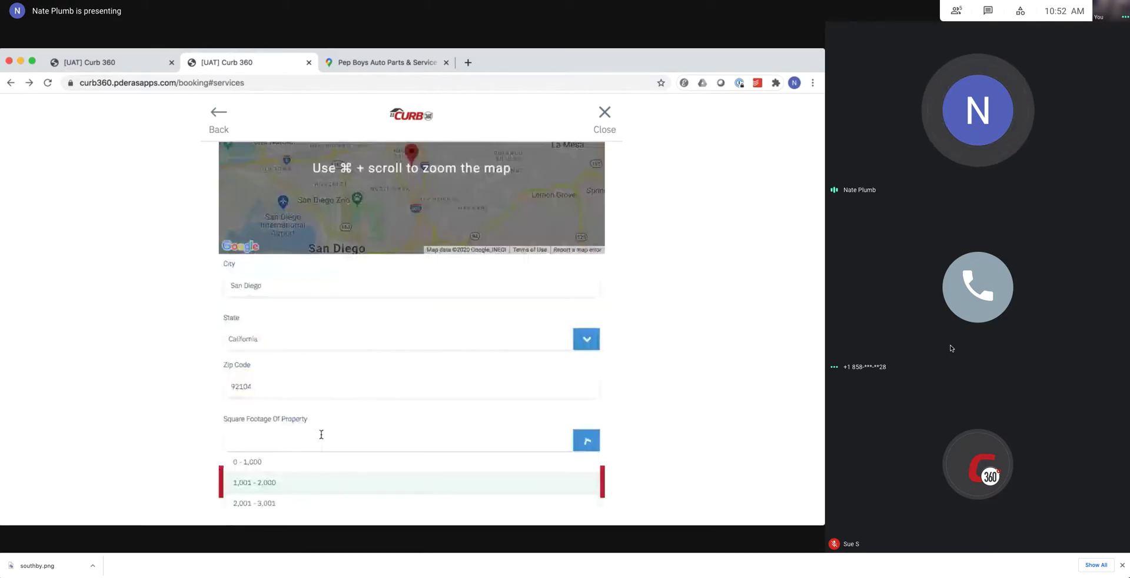
left_click(306, 478)
left_click(304, 478)
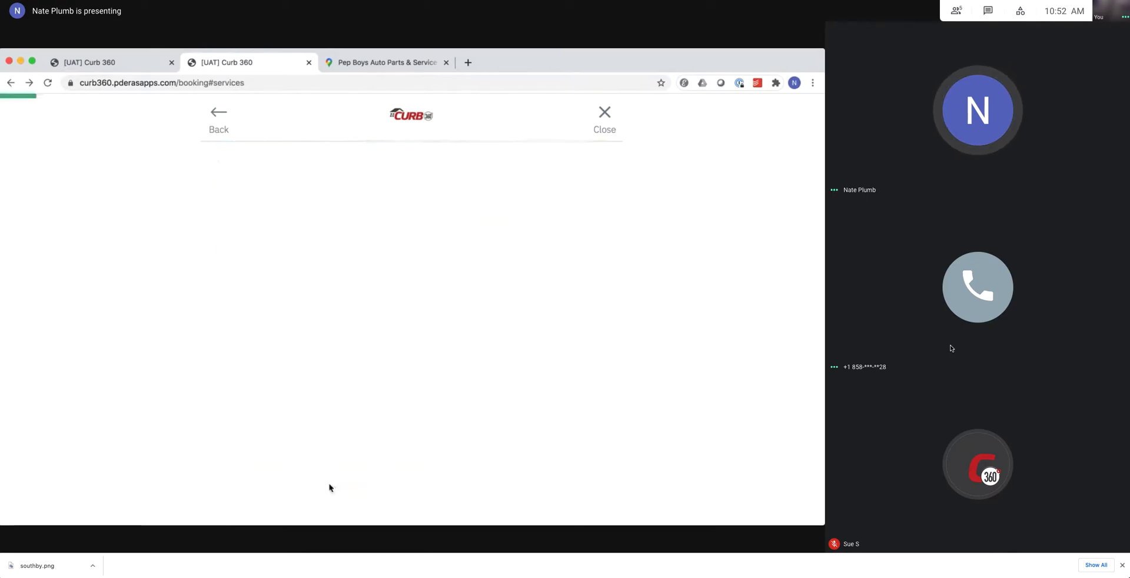
Check on the booking service cards that Photography is priced at 100.00.
scroll(365, 299, "down", 2)
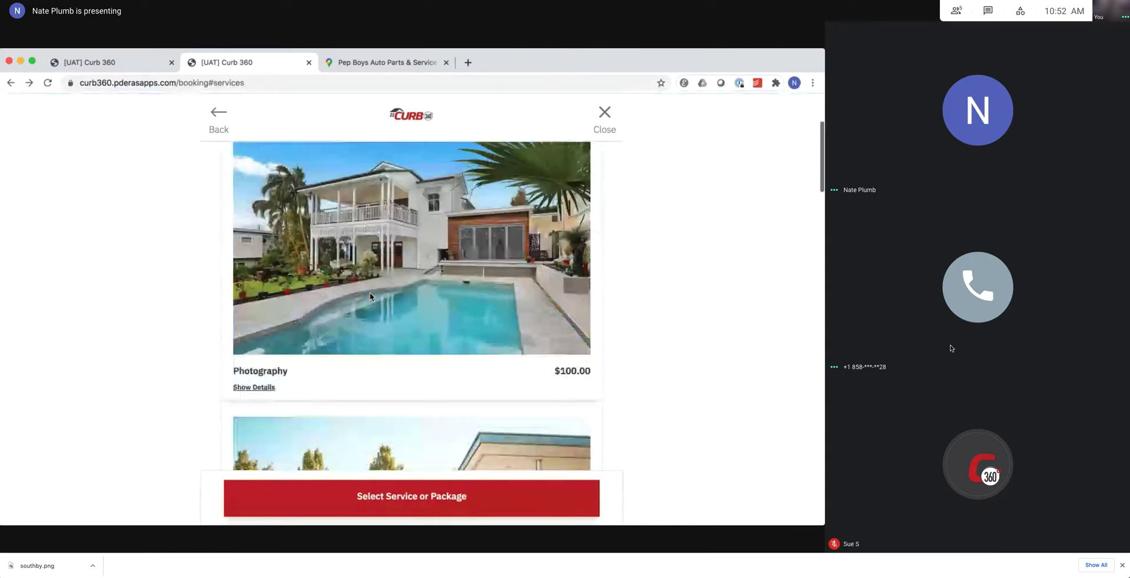
scroll(371, 295, "down", 2)
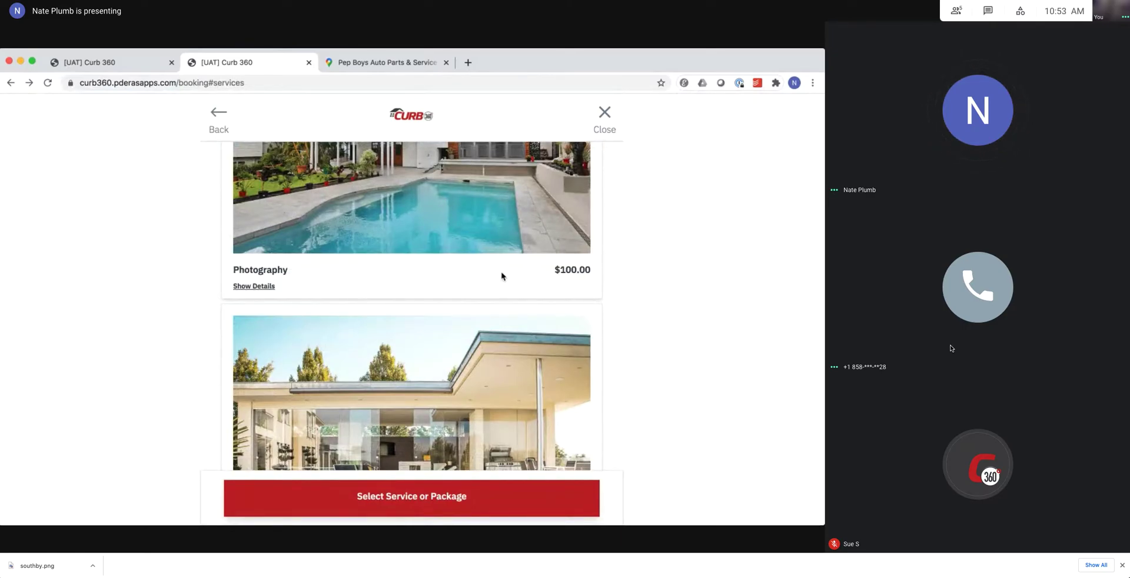
left_click_drag(560, 269, 589, 269)
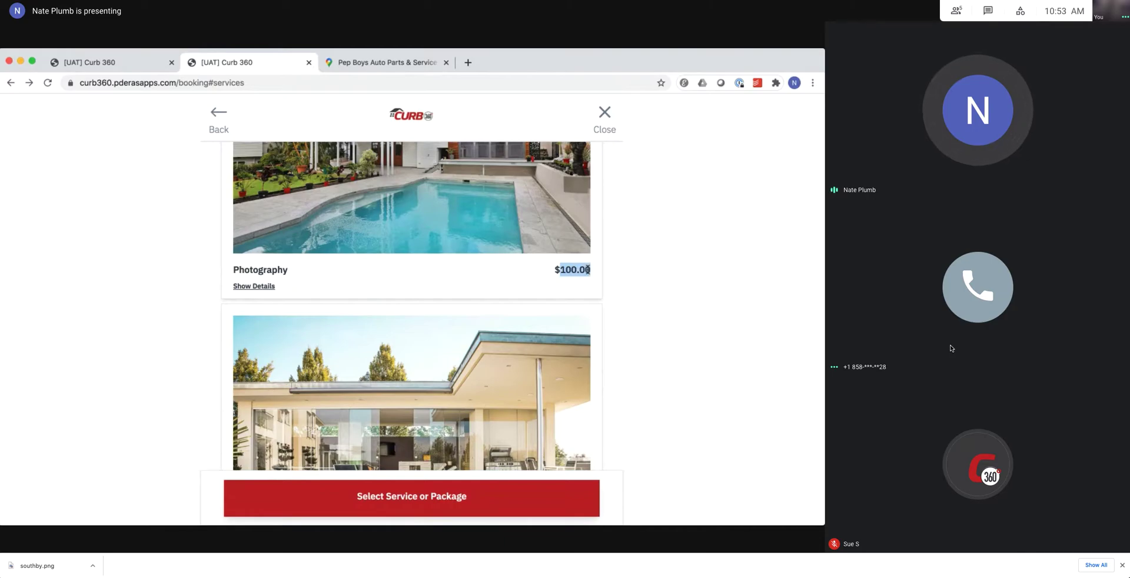
left_click(542, 272)
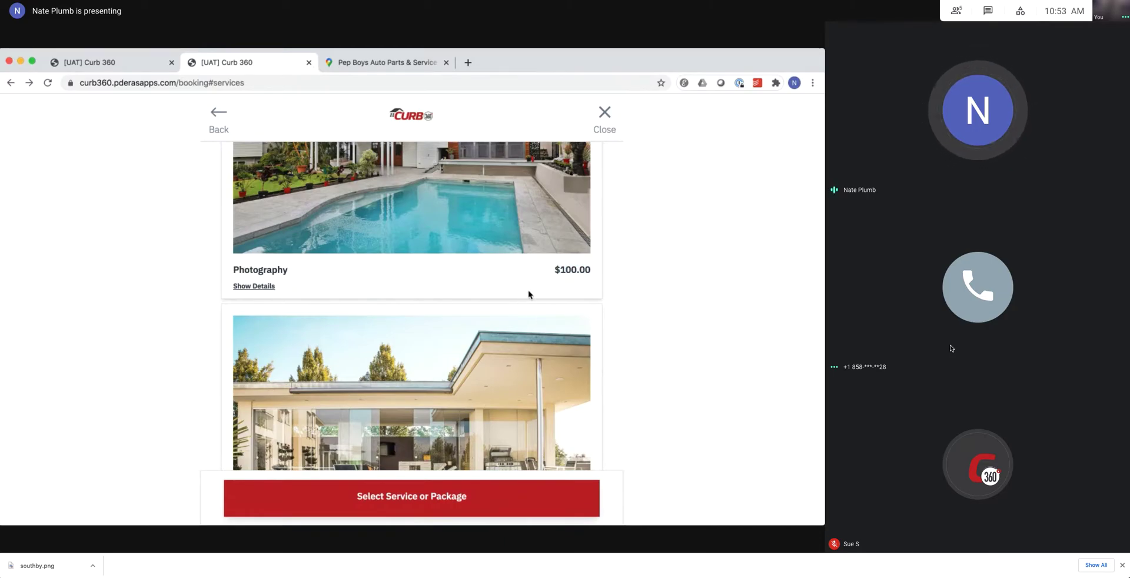
scroll(532, 268, "up", 4)
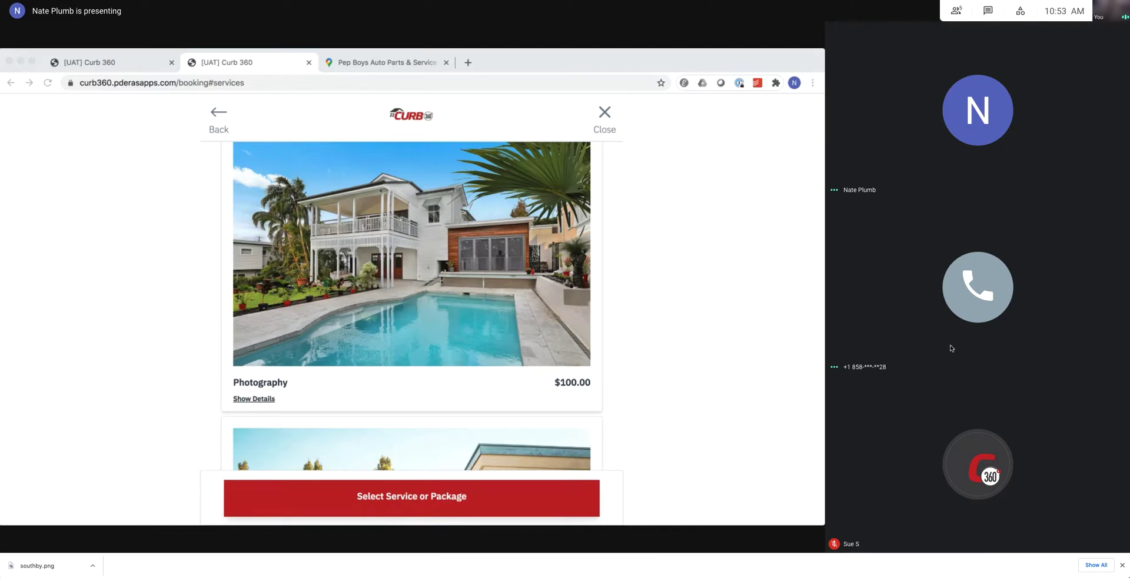
Review the remaining service cards, then return to the admin timing and costing tab.
left_click(78, 353)
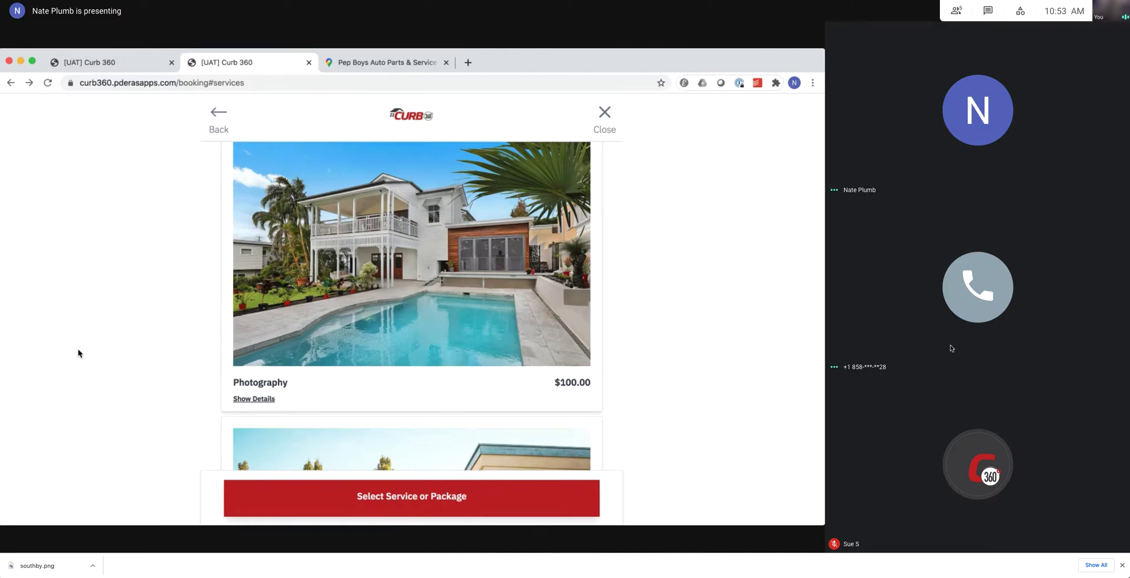
scroll(79, 353, "down", 5)
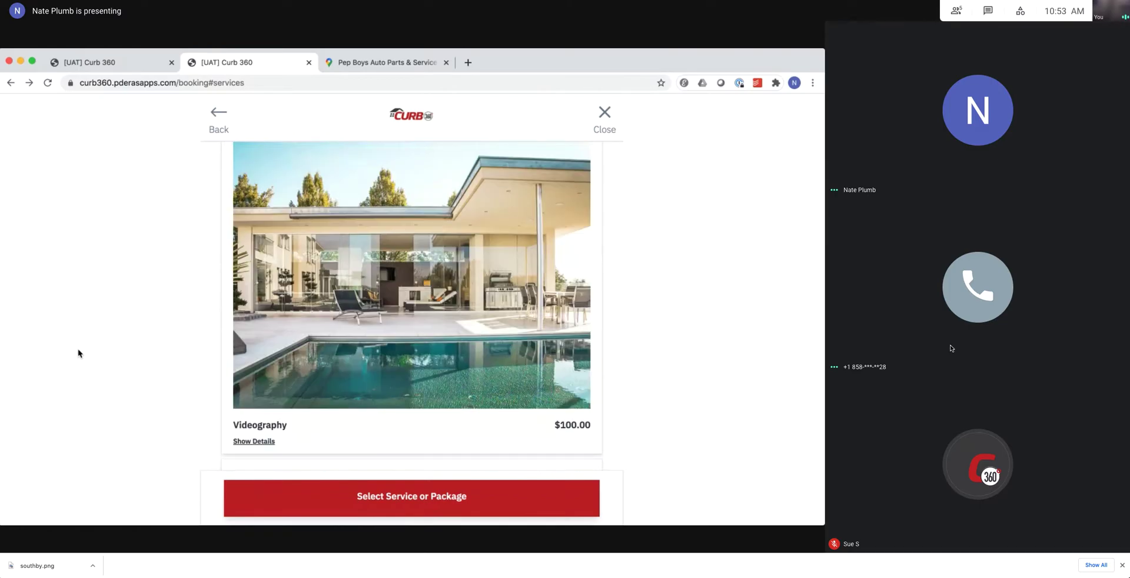
scroll(78, 354, "down", 8)
scroll(78, 353, "down", 4)
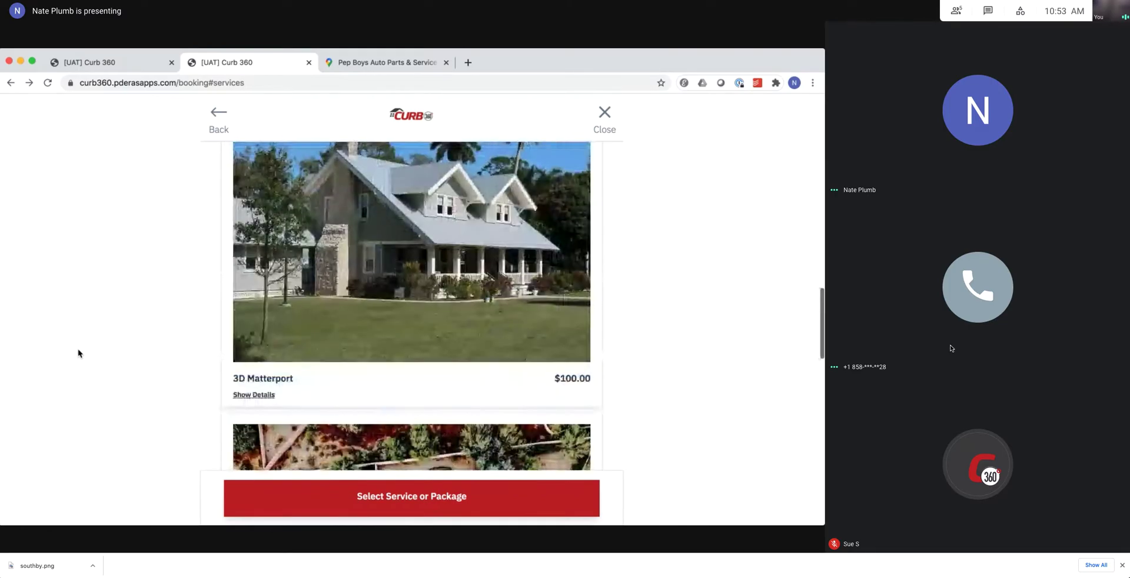
scroll(78, 353, "down", 5)
scroll(78, 353, "down", 5)
scroll(79, 354, "down", 8)
scroll(78, 353, "up", 15)
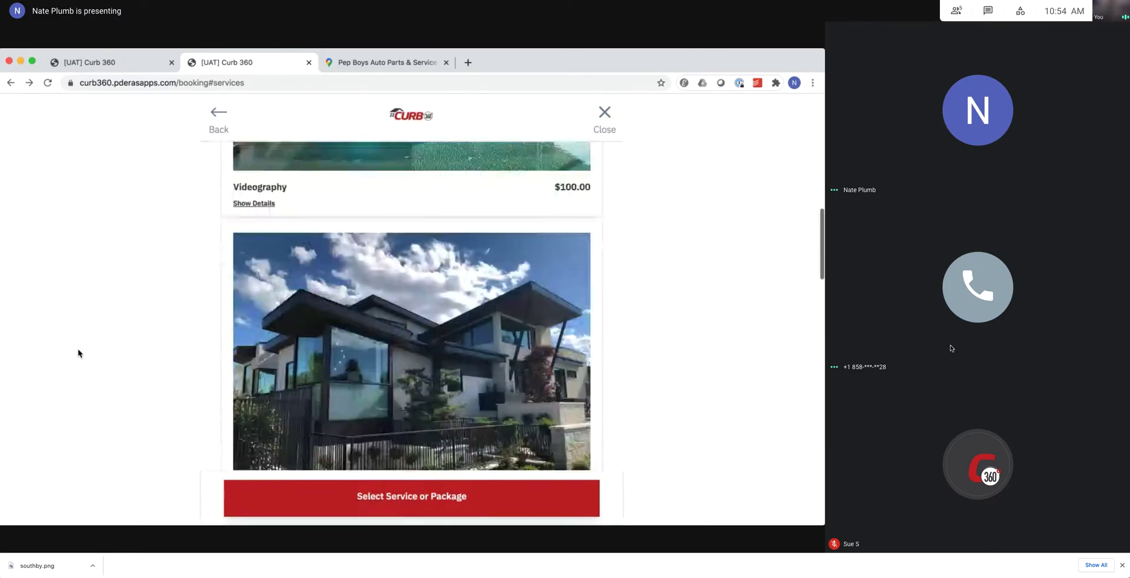
scroll(78, 353, "up", 10)
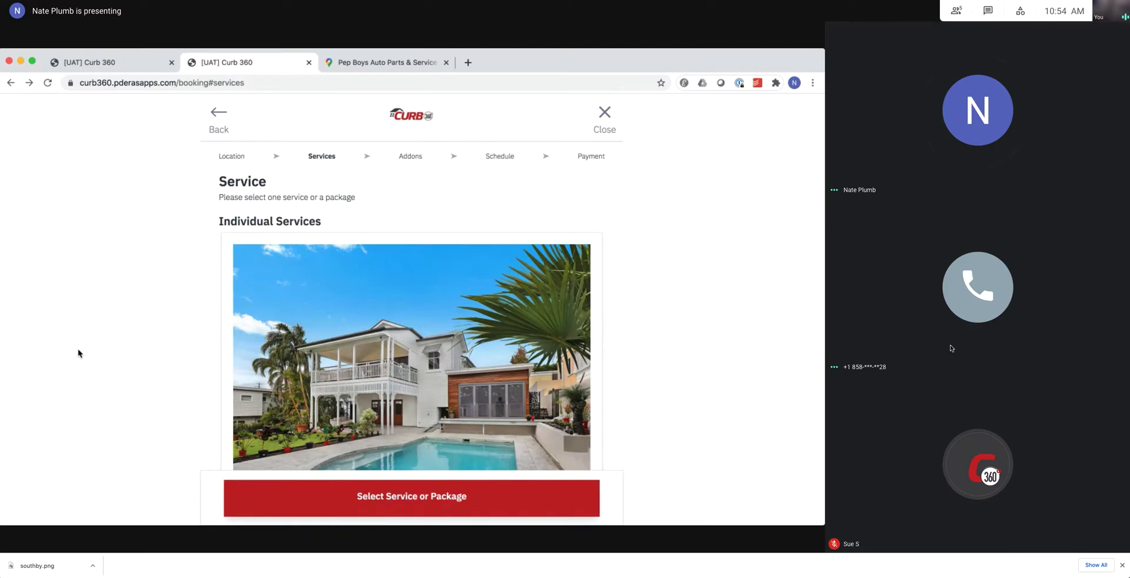
left_click(103, 61)
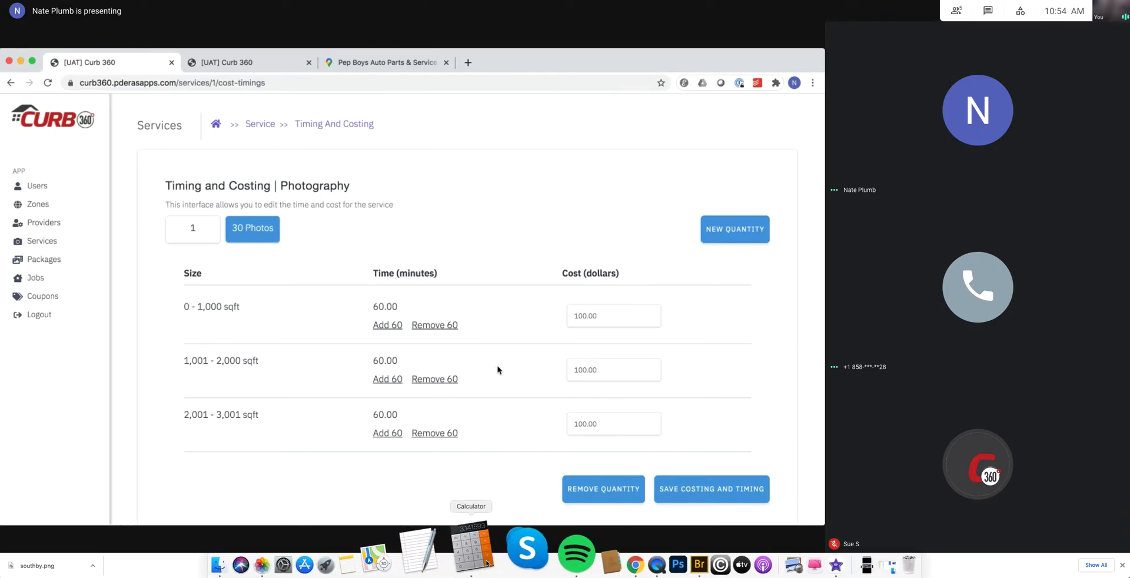
left_click(809, 208)
left_click(828, 230)
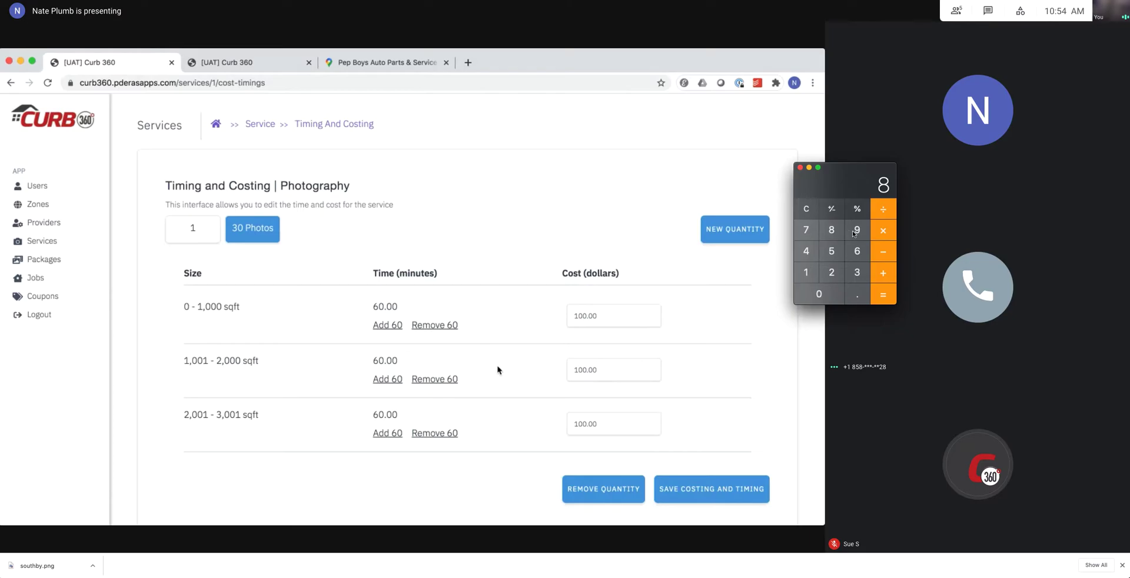
left_click(806, 209)
left_click(806, 272)
left_click(832, 251)
double_click(829, 290)
left_click(883, 230)
left_click(857, 293)
left_click(832, 272)
left_click(819, 294)
left_click(888, 297)
left_click(887, 276)
left_click(831, 230)
left_click(857, 229)
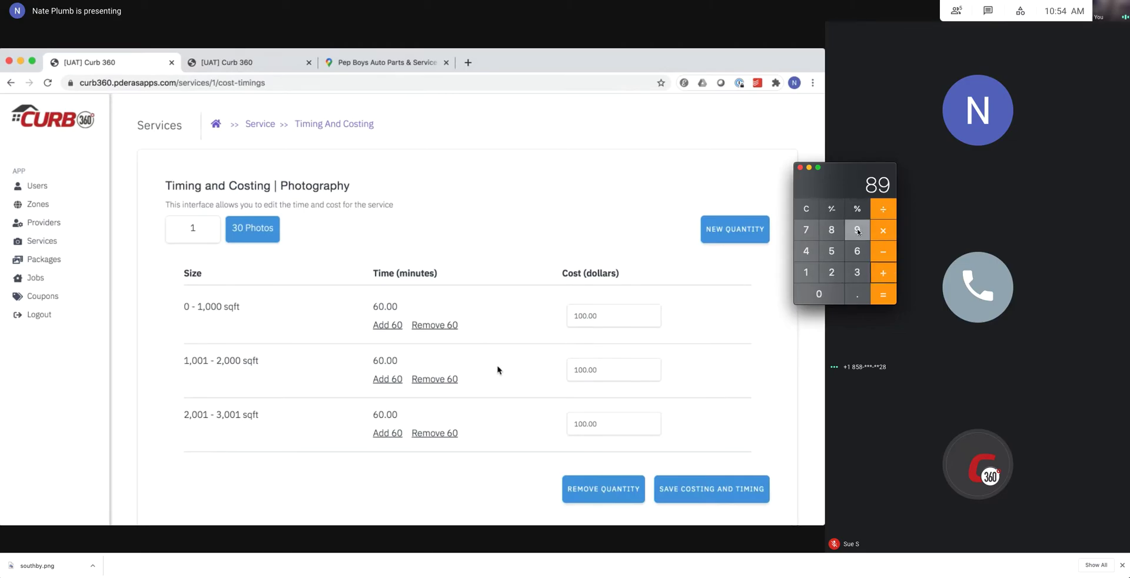
left_click(857, 230)
left_click(885, 293)
left_click_drag(857, 189, 891, 175)
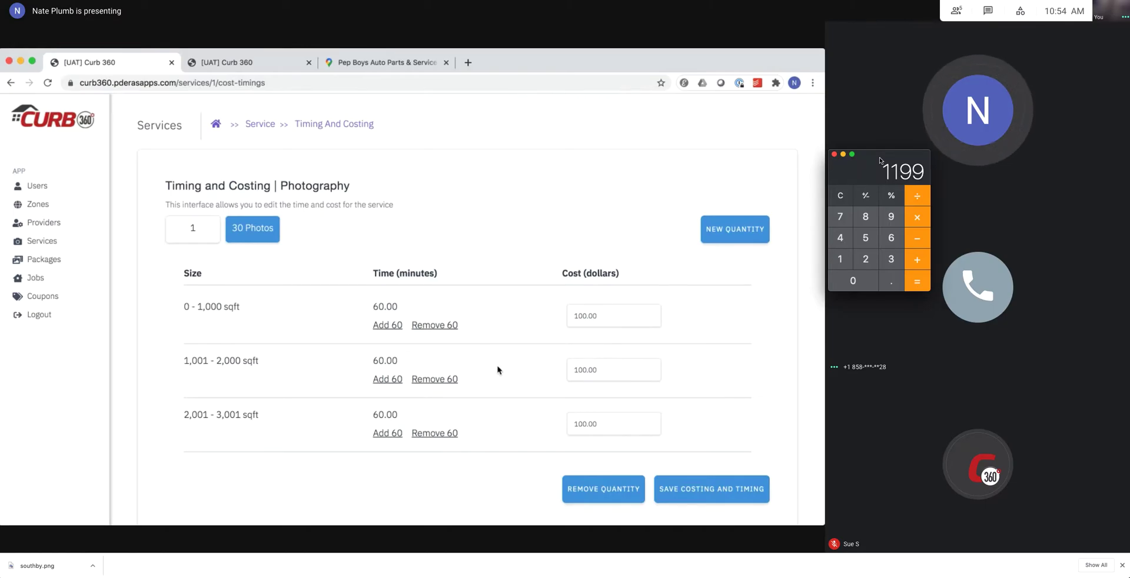
left_click_drag(268, 417, 182, 415)
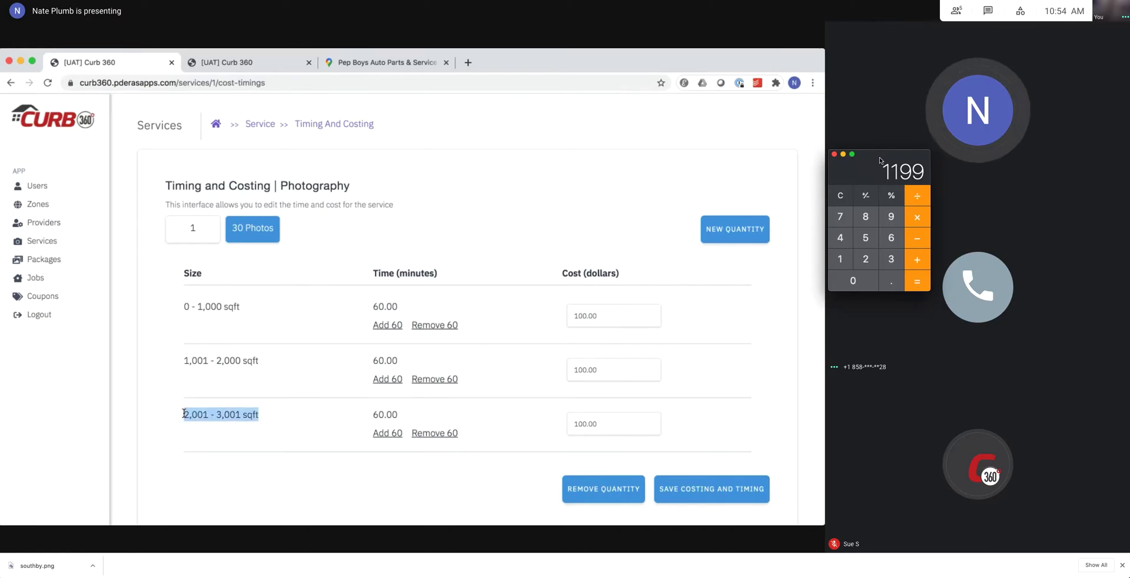
left_click(259, 418)
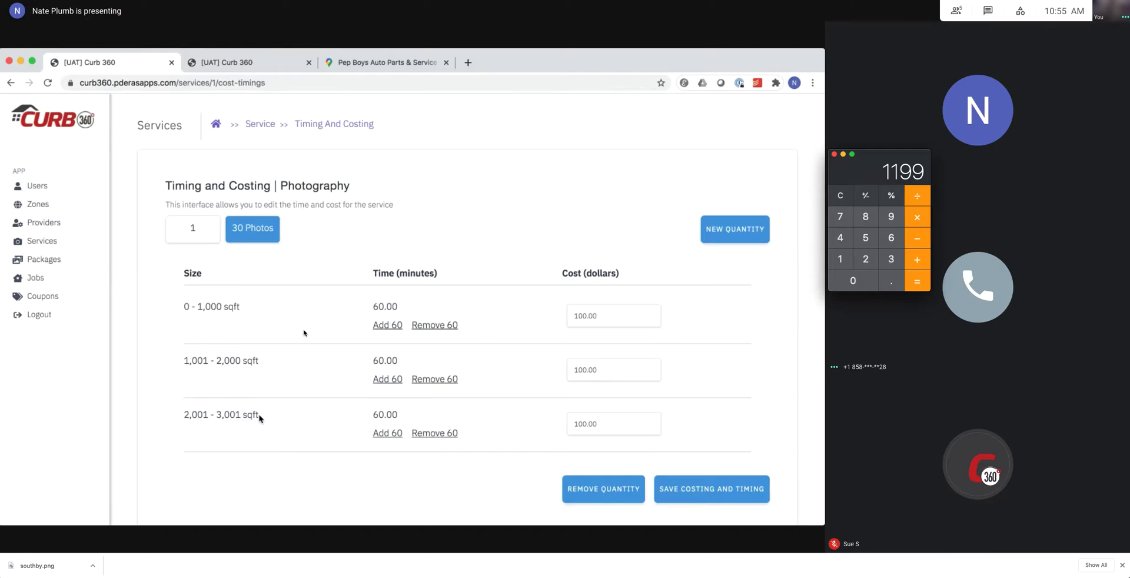
left_click_drag(259, 419, 184, 415)
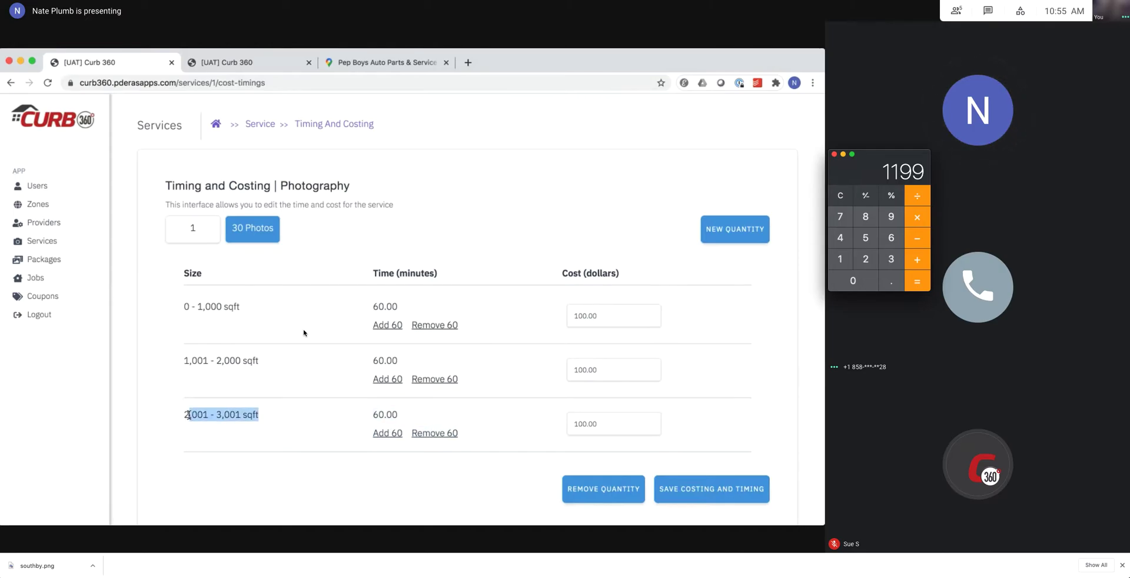
left_click(261, 363)
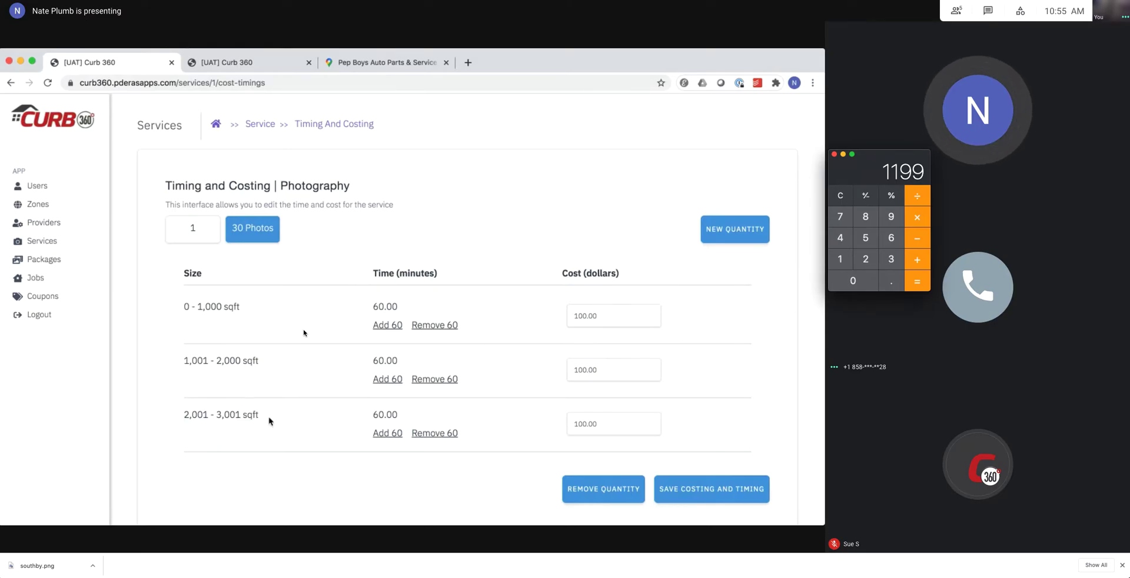
left_click_drag(183, 416, 257, 417)
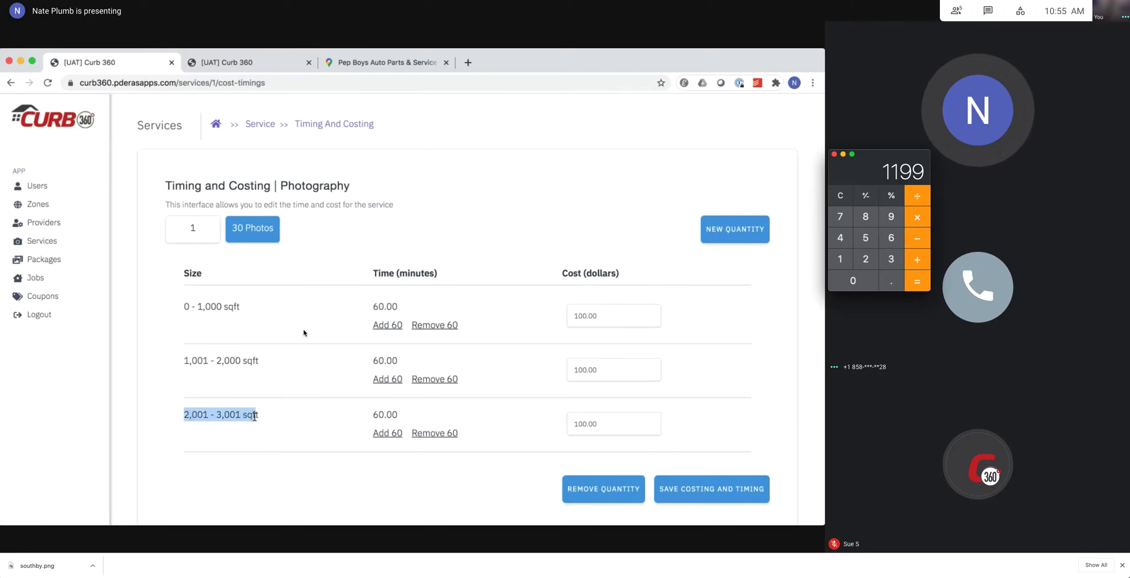
left_click(257, 417)
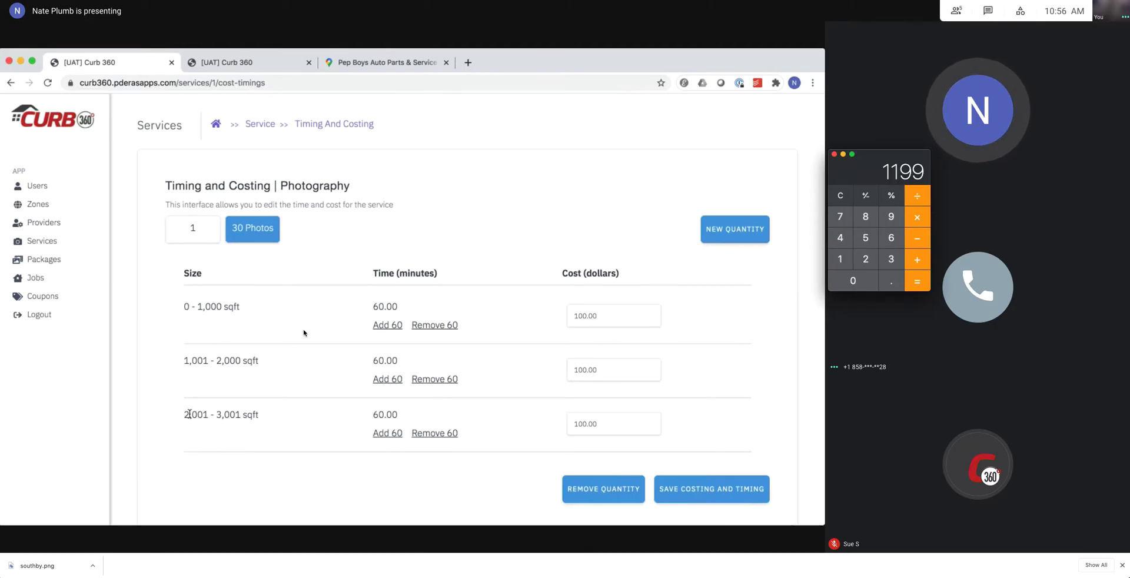
mouse_move(204, 415)
left_mouse_down()
mouse_move(259, 415)
mouse_move(183, 417)
left_mouse_up()
left_click(261, 419)
left_click(282, 432)
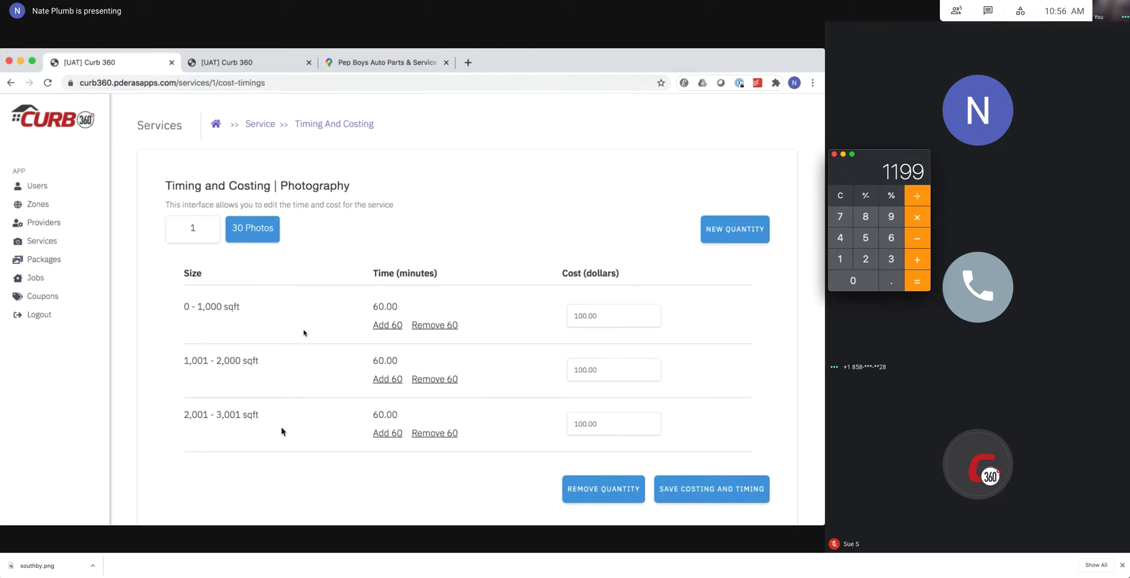
Select Photography in the booking flow and add it at $100.00 to advance to Add-Ons.
left_click(258, 66)
scroll(479, 382, "down", 3)
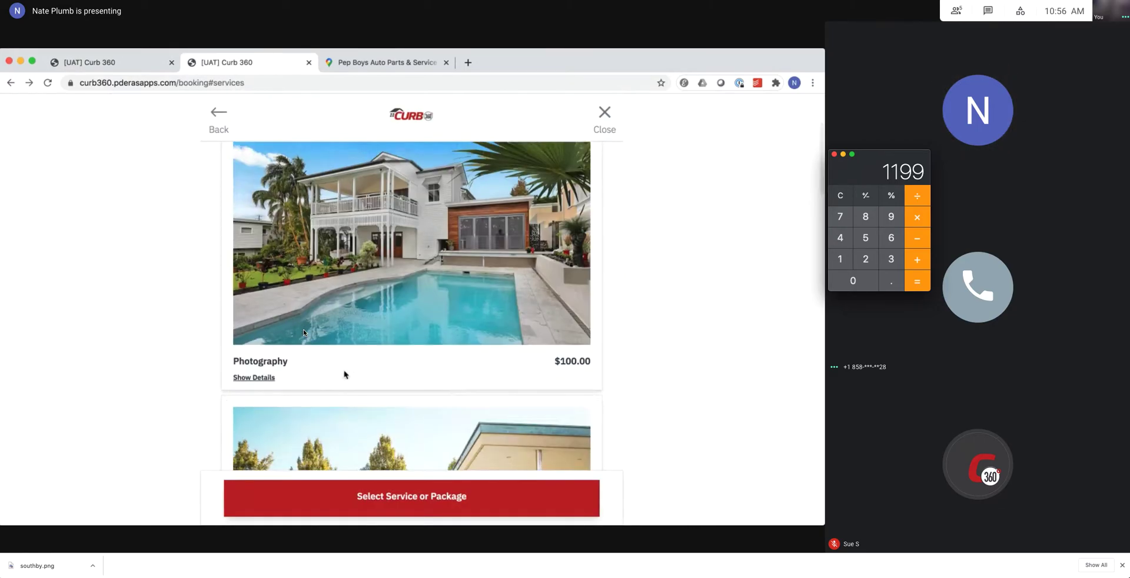
left_click(302, 361)
scroll(353, 371, "up", 2)
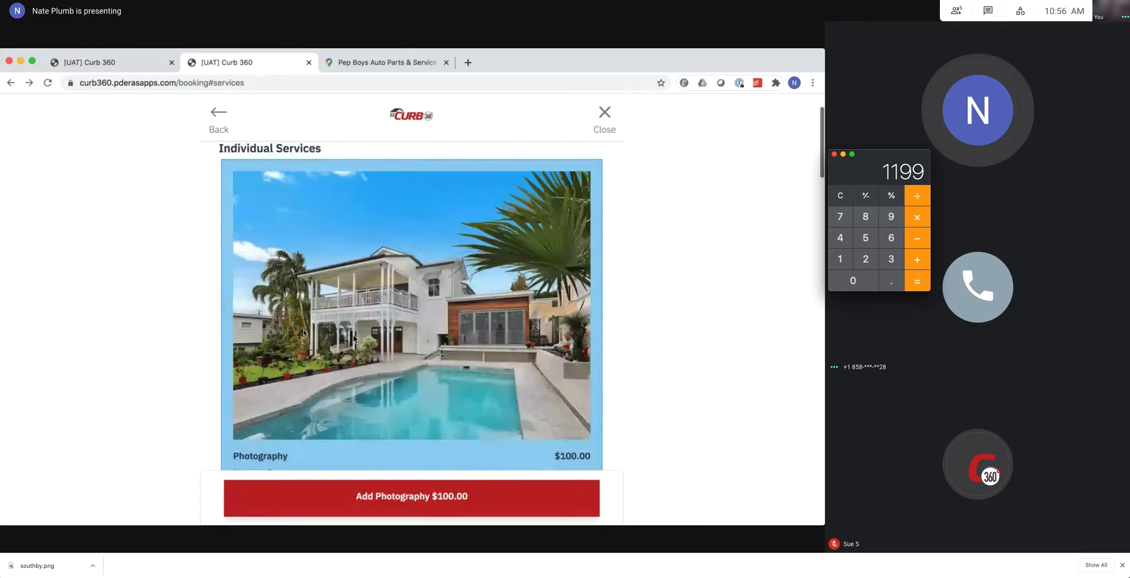
scroll(399, 386, "down", 1)
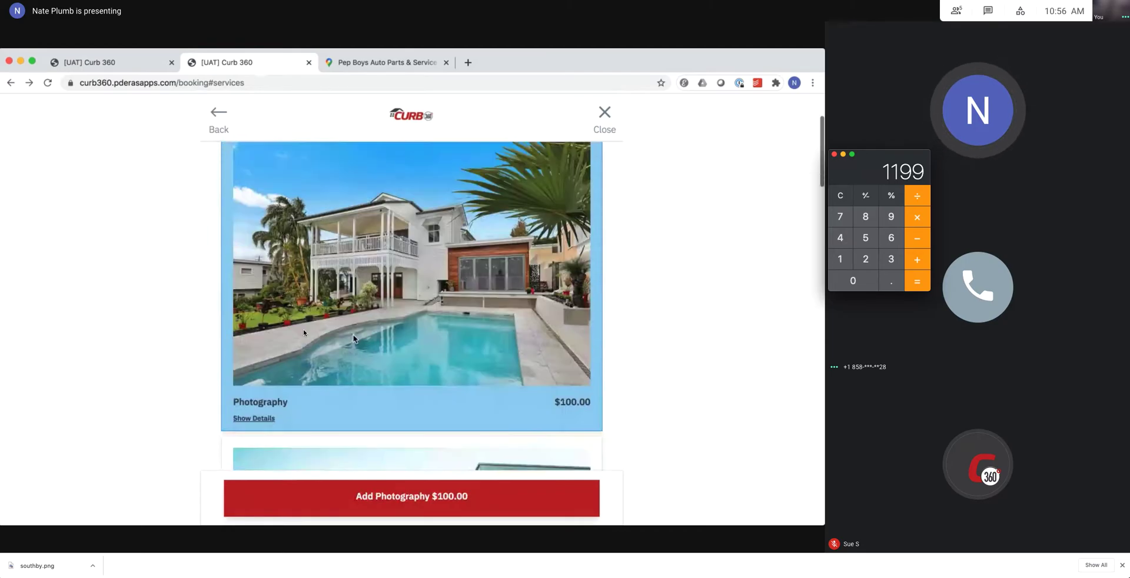
left_click(568, 506)
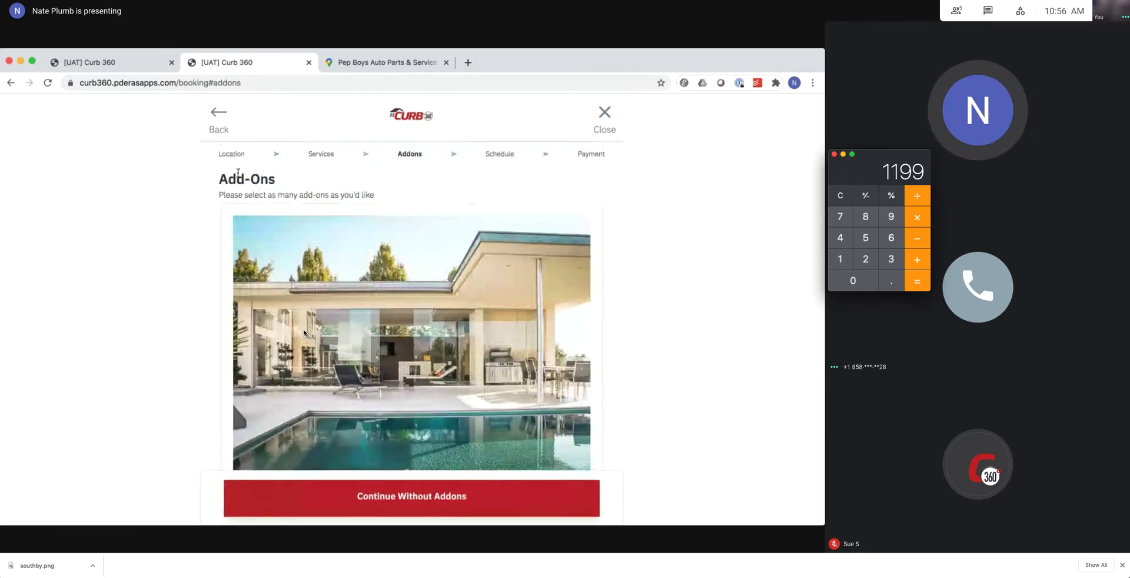
left_click(115, 59)
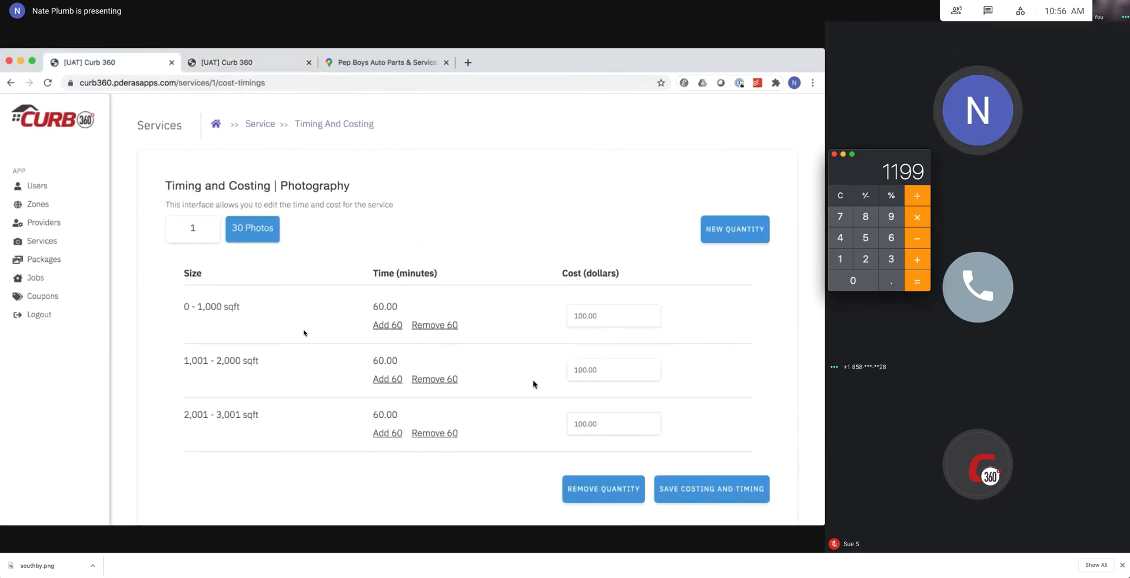
Open Photography's add-ons, check its costs and timings, then return to its Addons list showing Videography.
left_click(260, 124)
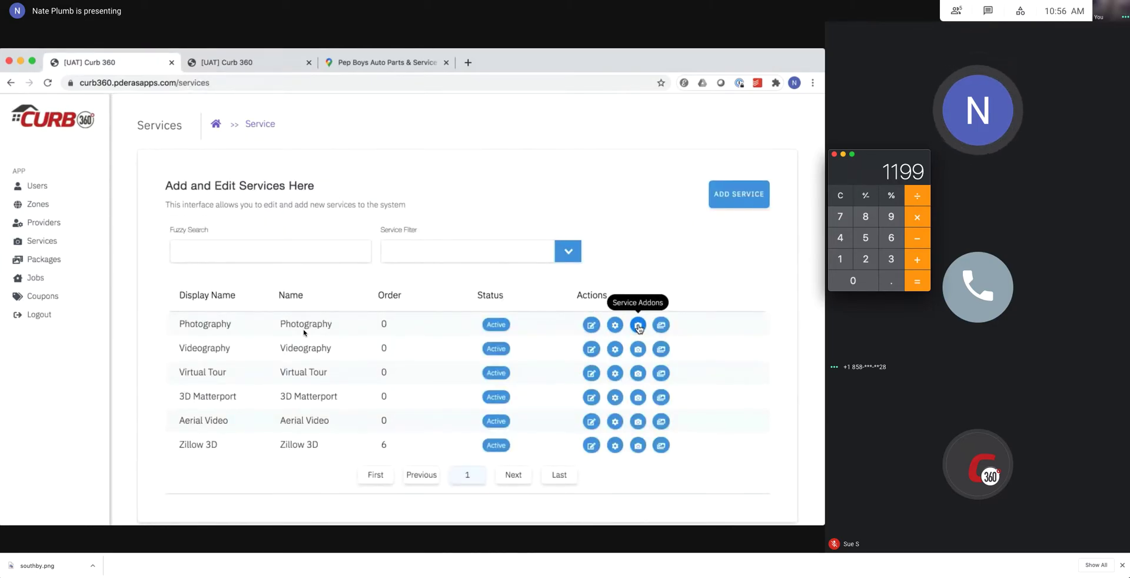
left_click(638, 326)
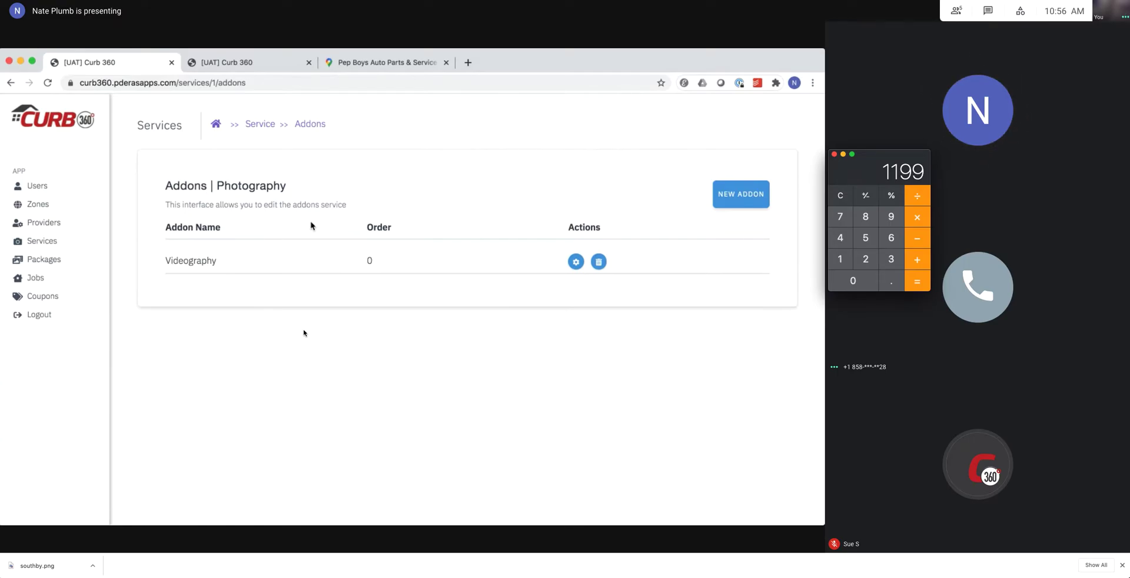
left_click(261, 125)
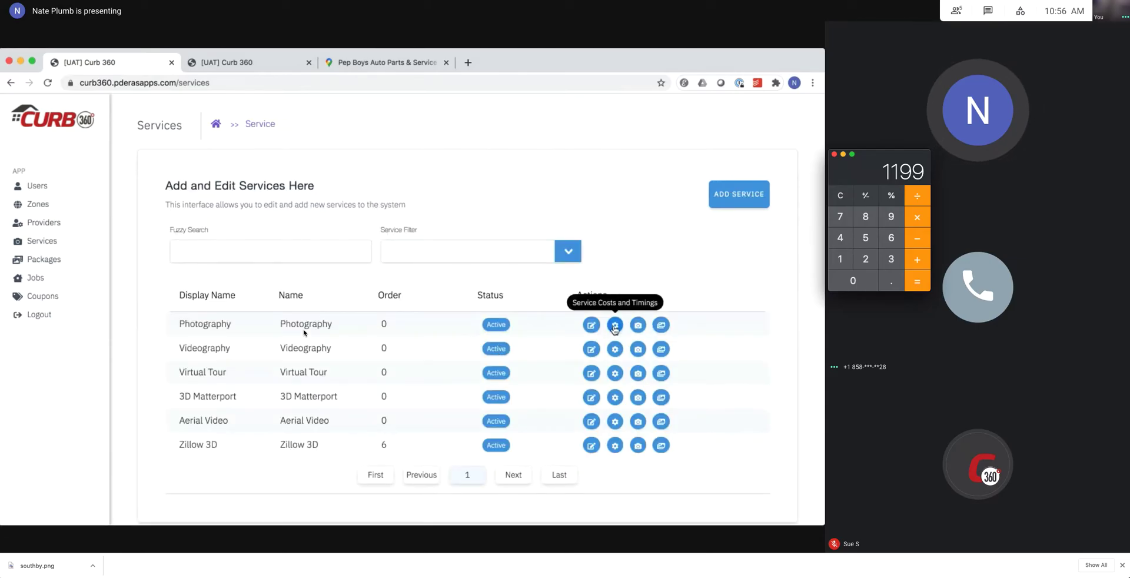
left_click(615, 328)
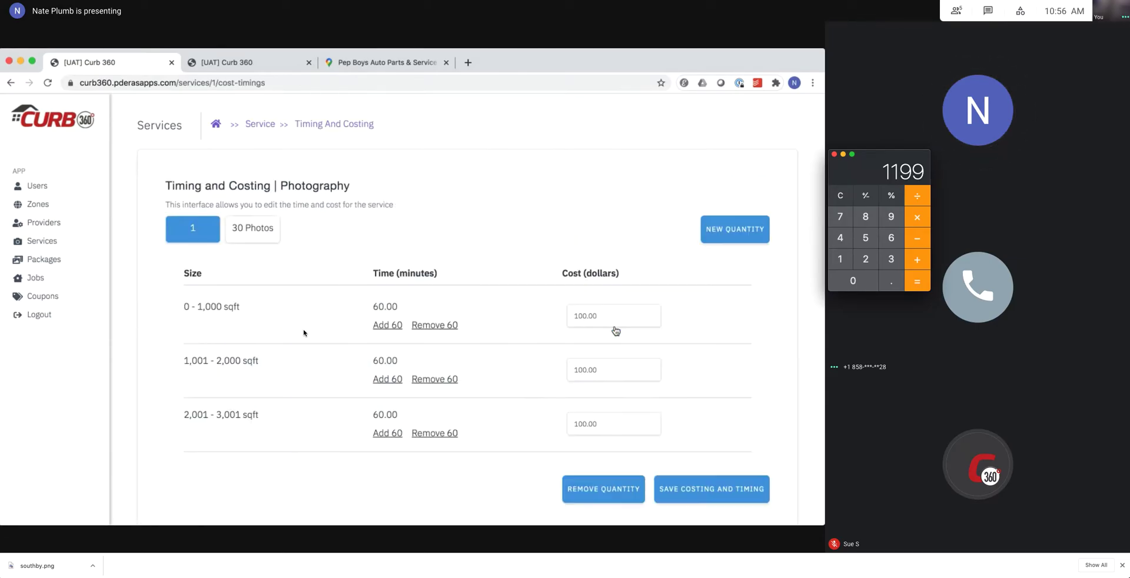
left_click(261, 125)
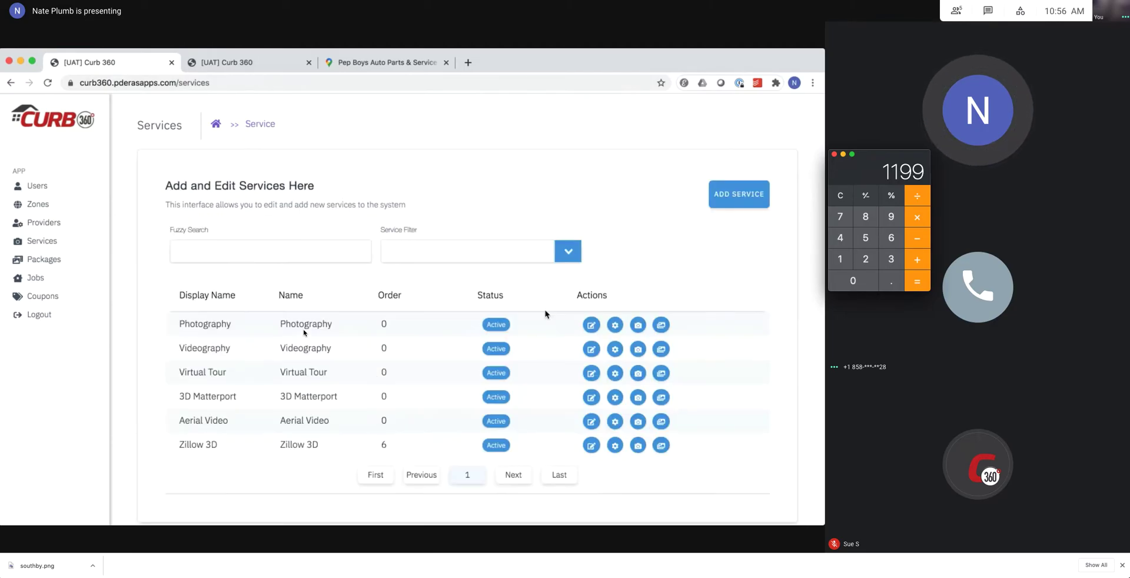
left_click(636, 328)
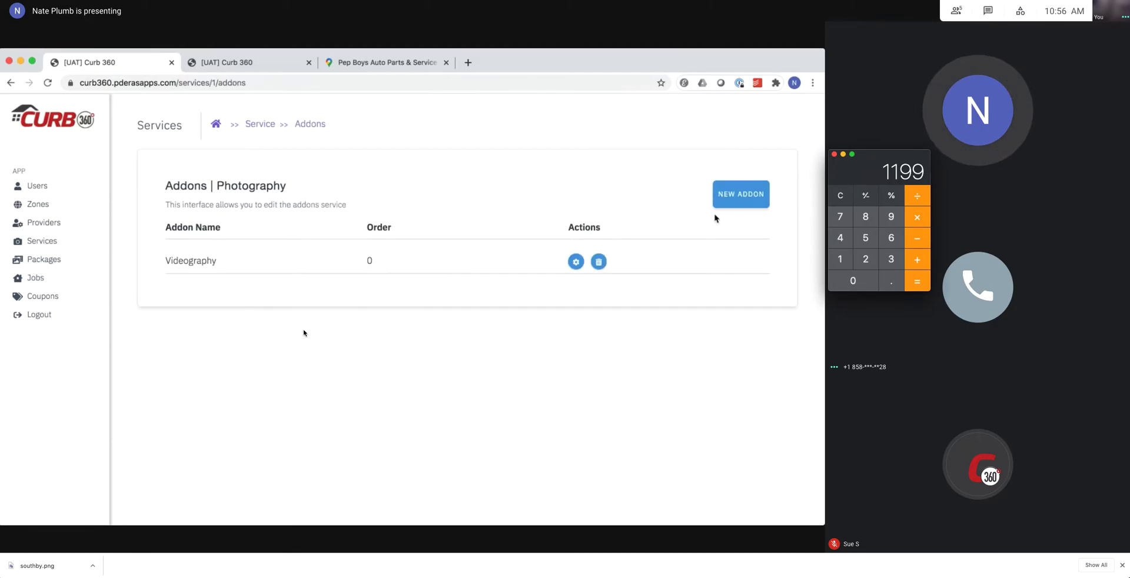
Add Virtual Tour as a new Photography add-on at order 0.
left_click(750, 195)
left_click(318, 325)
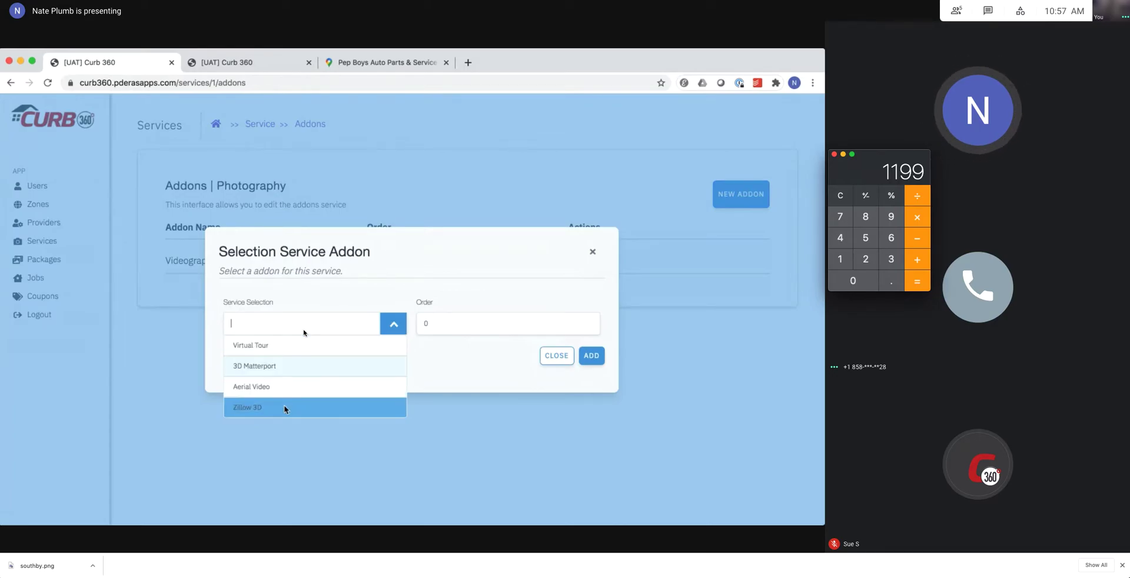
left_click(292, 351)
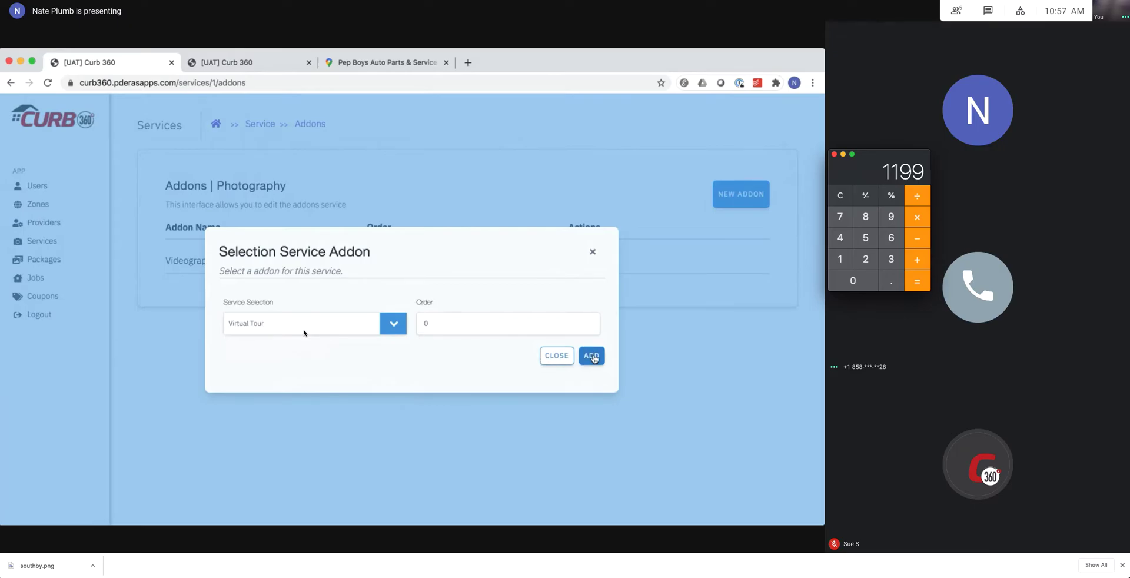
left_click(592, 355)
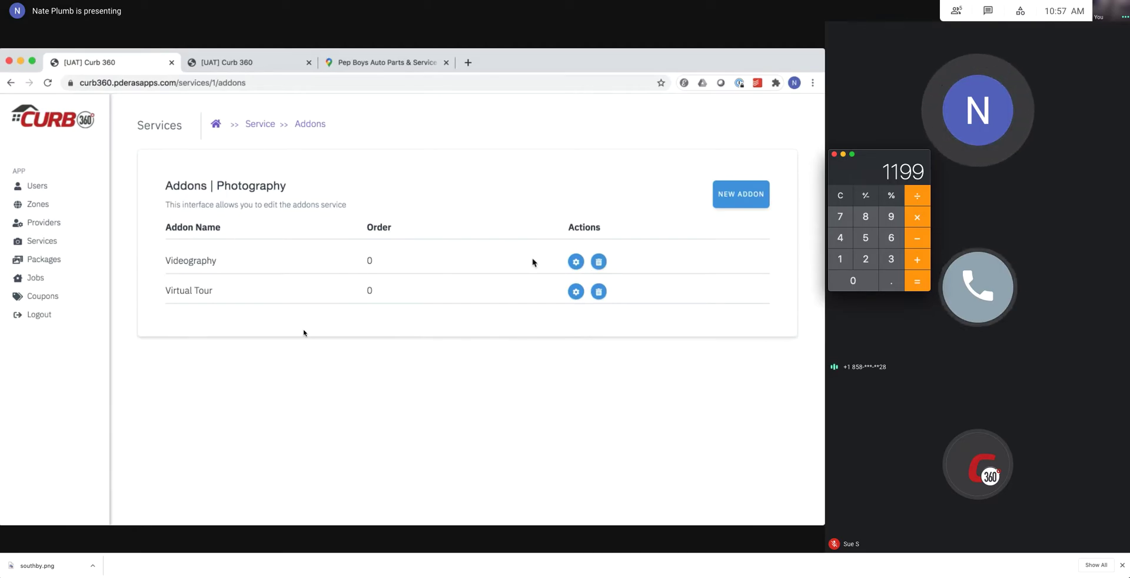
Scroll through the booking page's Add-Ons step to check the offered add-ons.
left_click(227, 62)
scroll(375, 371, "down", 2)
scroll(374, 370, "up", 2)
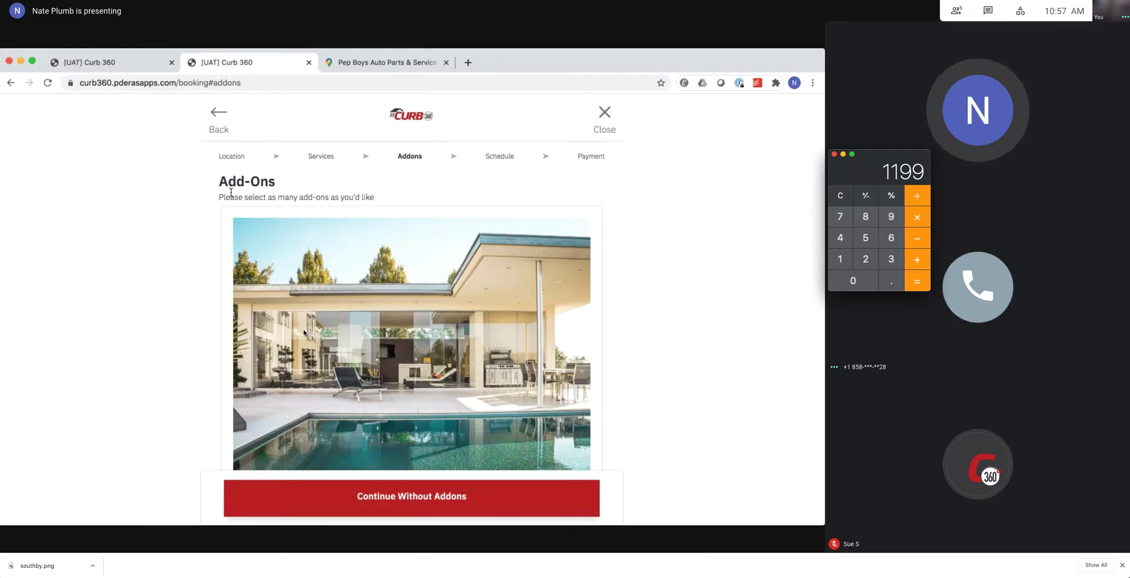
scroll(325, 244, "down", 2)
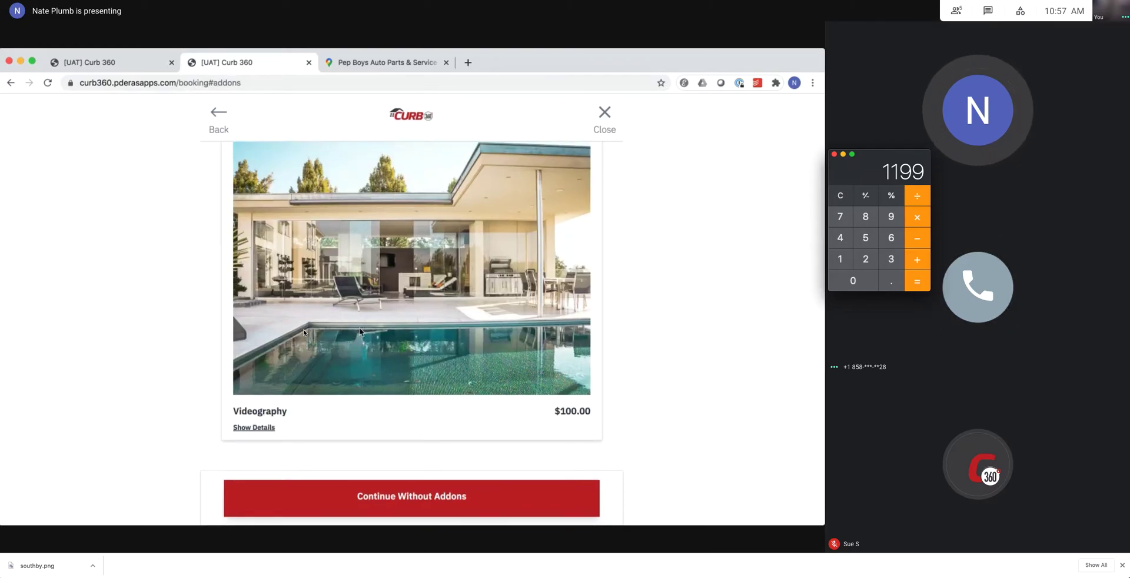
scroll(360, 331, "up", 1)
scroll(394, 282, "up", 2)
Check the Videography add-on costing (60 minutes, $100 per tier), then go back to booking.
left_click(118, 61)
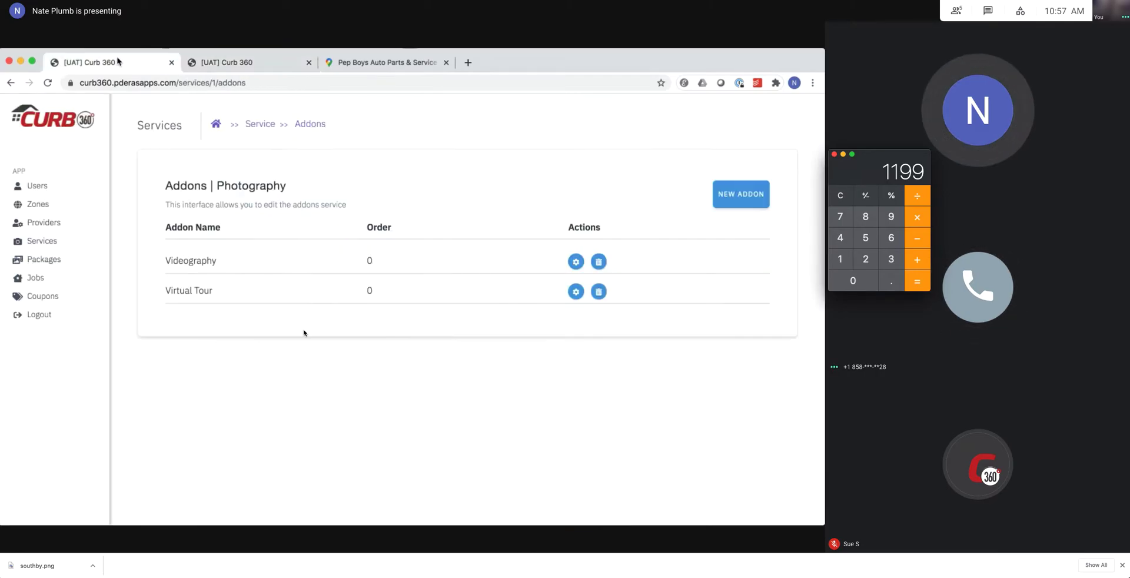
left_click(576, 261)
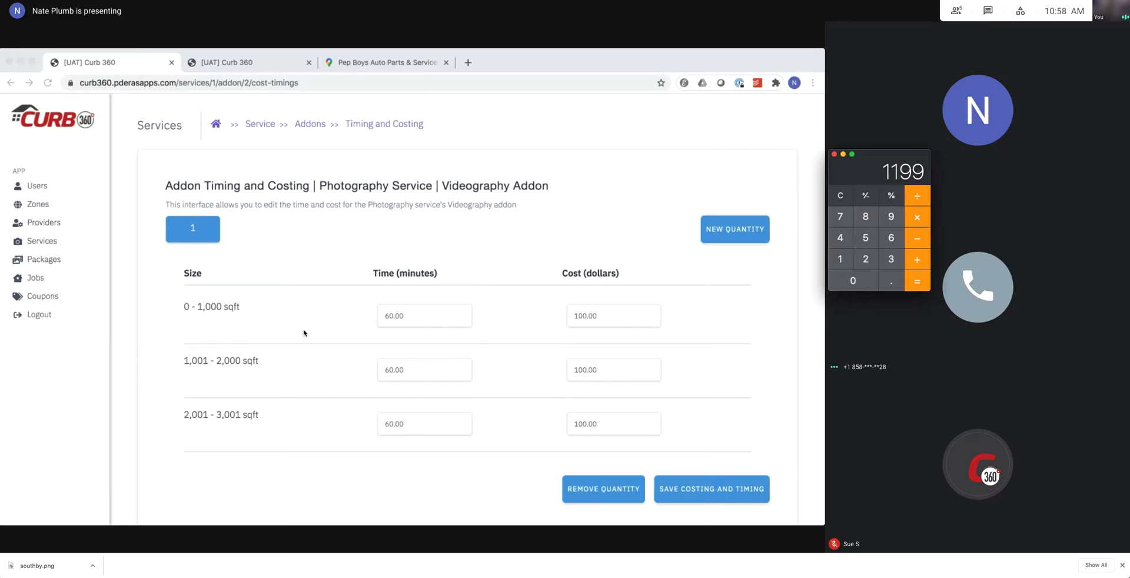
left_click(224, 66)
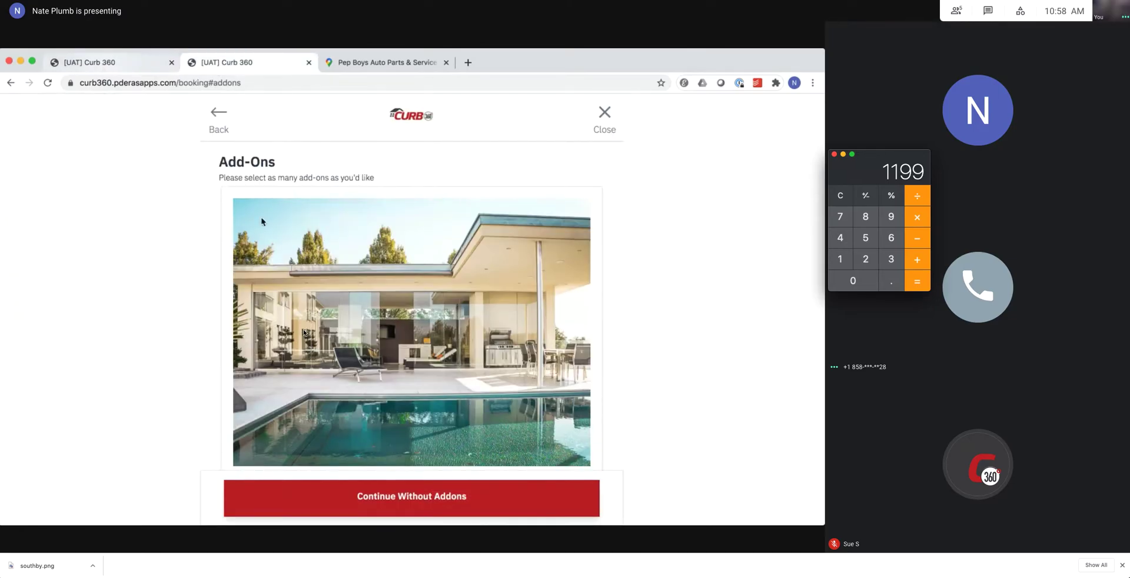
Add the Videography add-on to the booking and continue to scheduling.
scroll(353, 294, "down", 2)
left_click(390, 354)
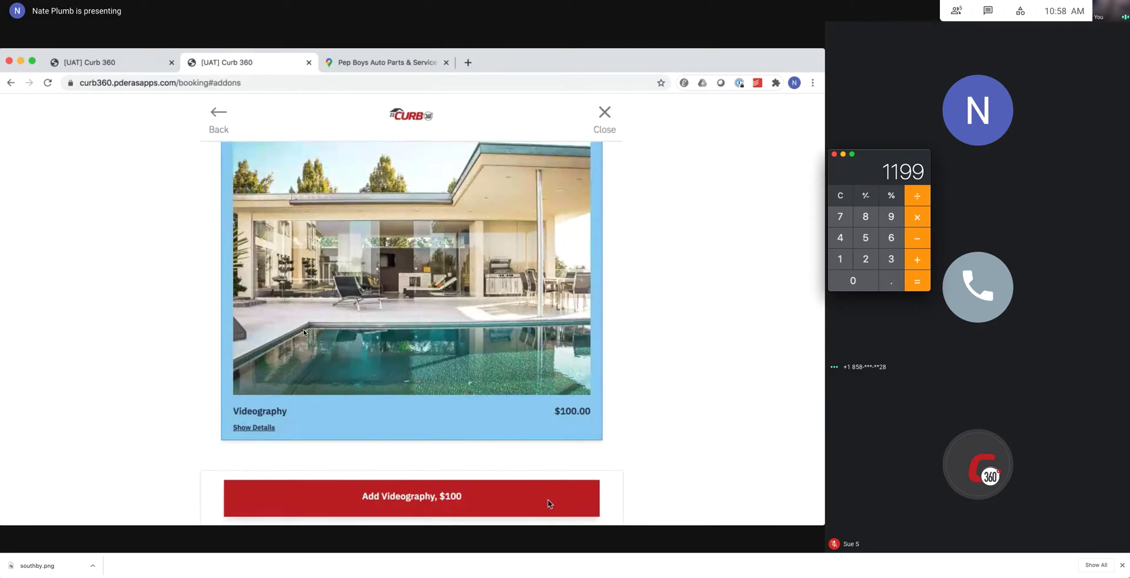
left_click(548, 504)
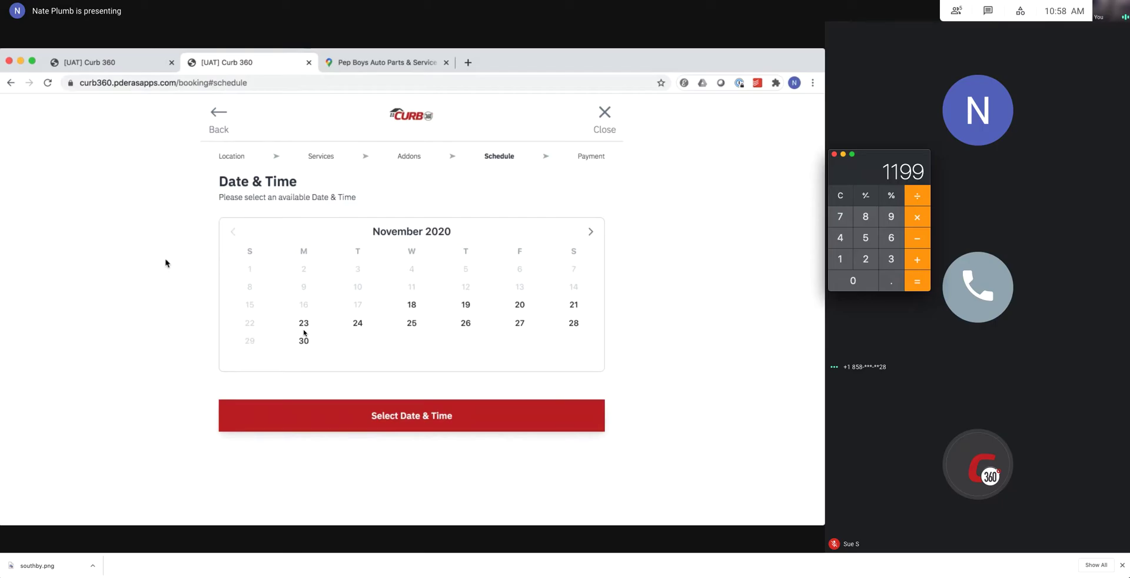
Clear the macOS Calculator and compute a new figure, getting 674.
mouse_move(487, 557)
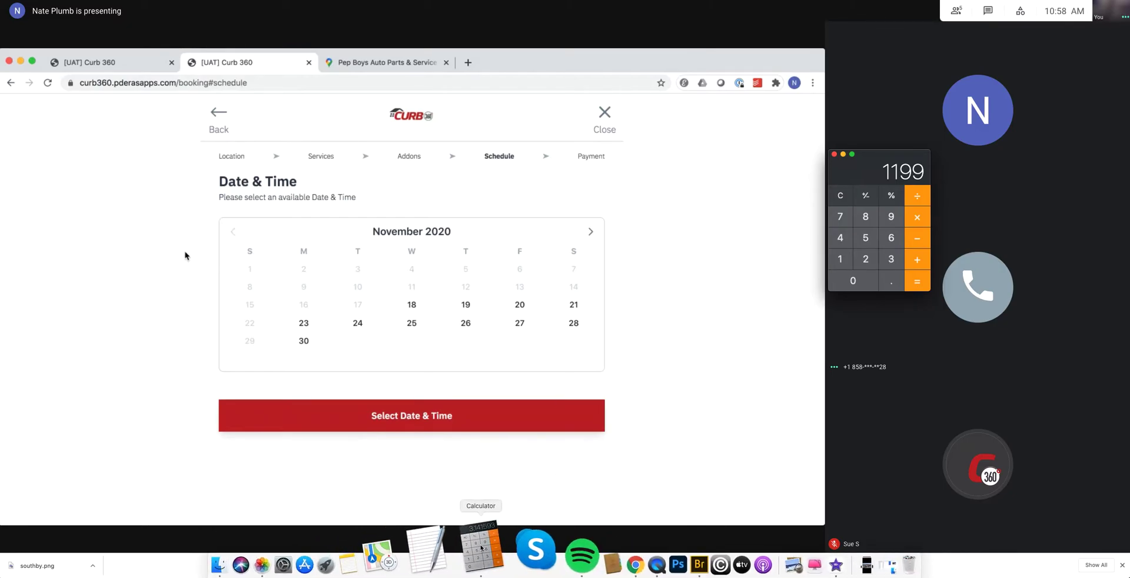
left_click(840, 196)
left_click(869, 216)
left_click(891, 217)
left_click(891, 217)
left_click(868, 241)
left_click(918, 281)
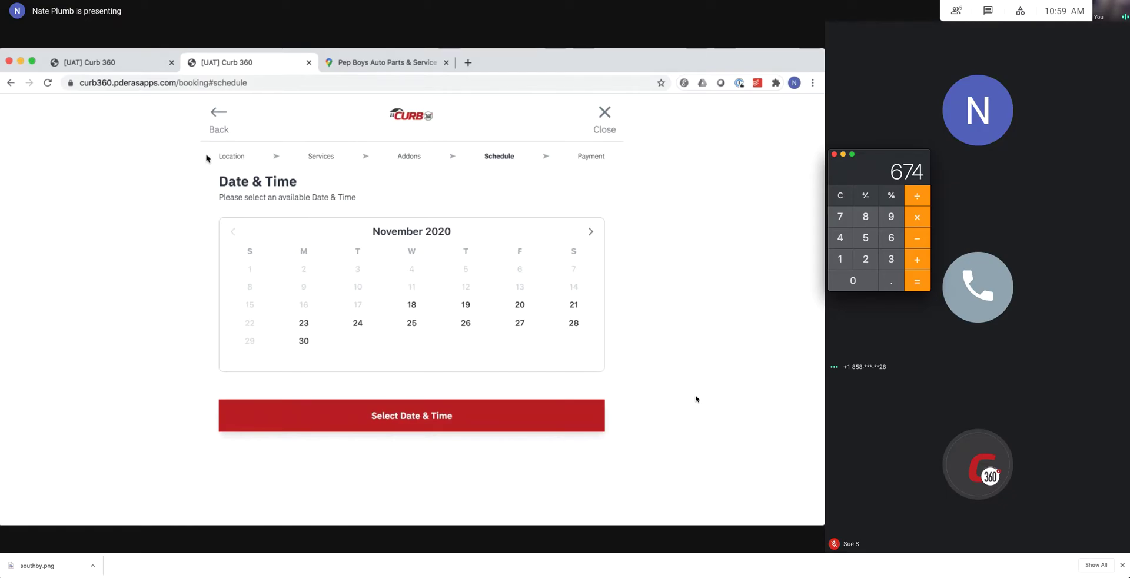
left_click(130, 67)
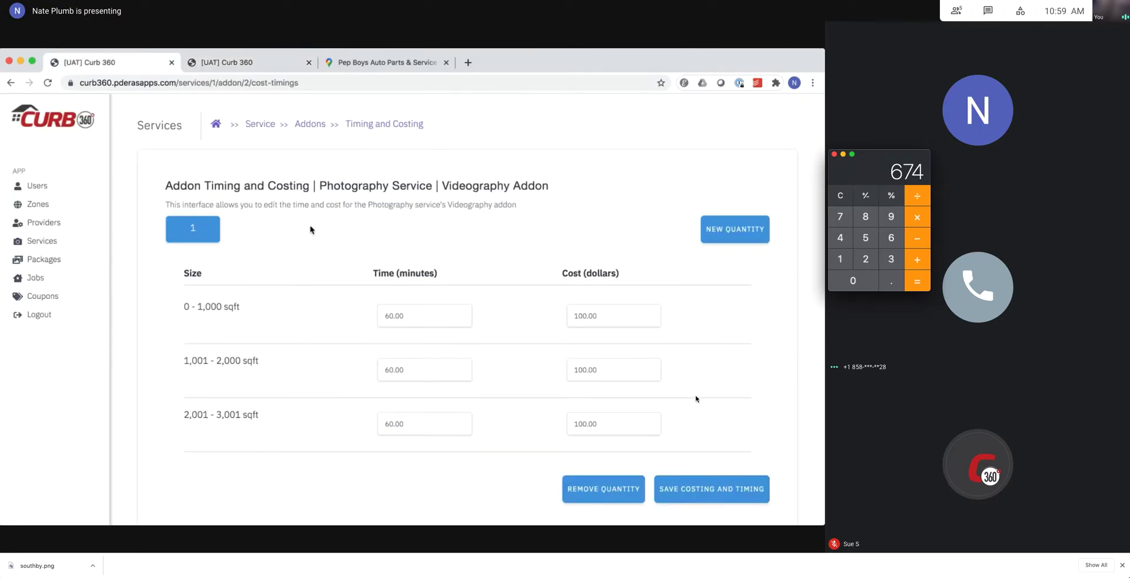
left_click(242, 67)
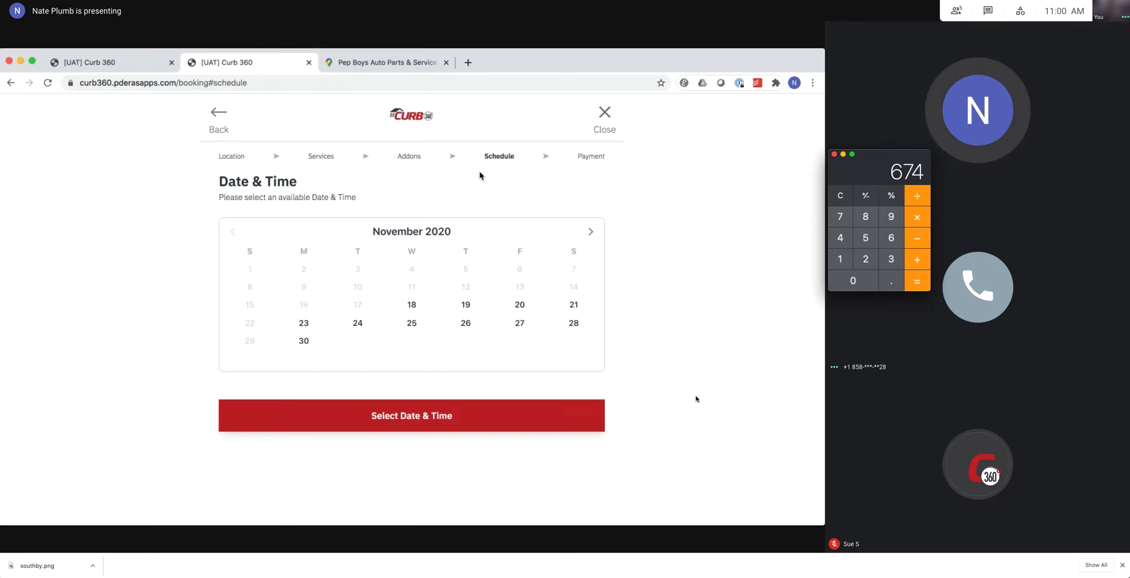
left_click(112, 65)
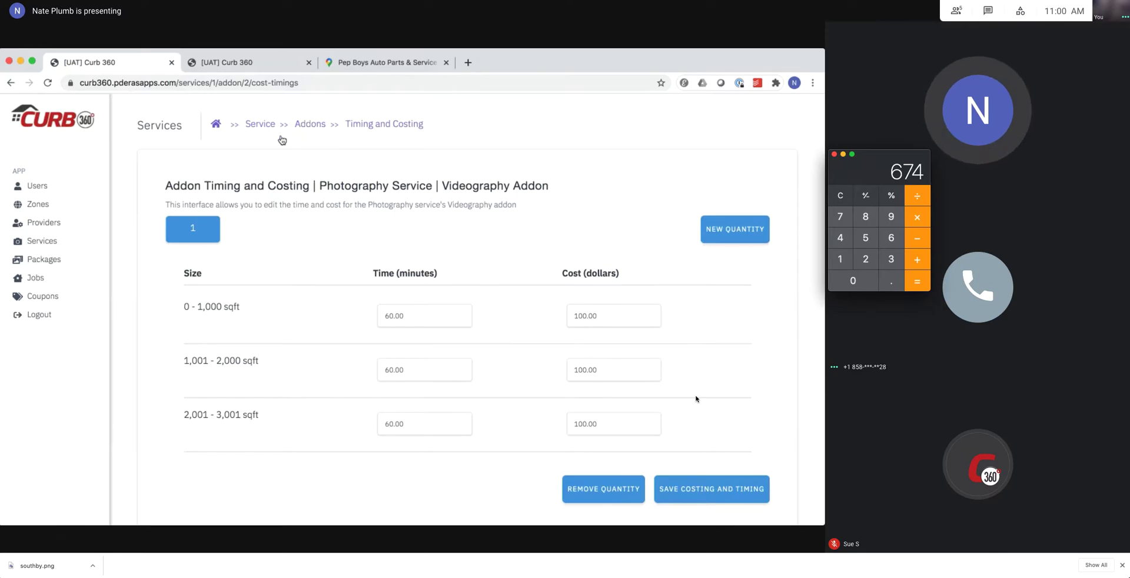
left_click(259, 123)
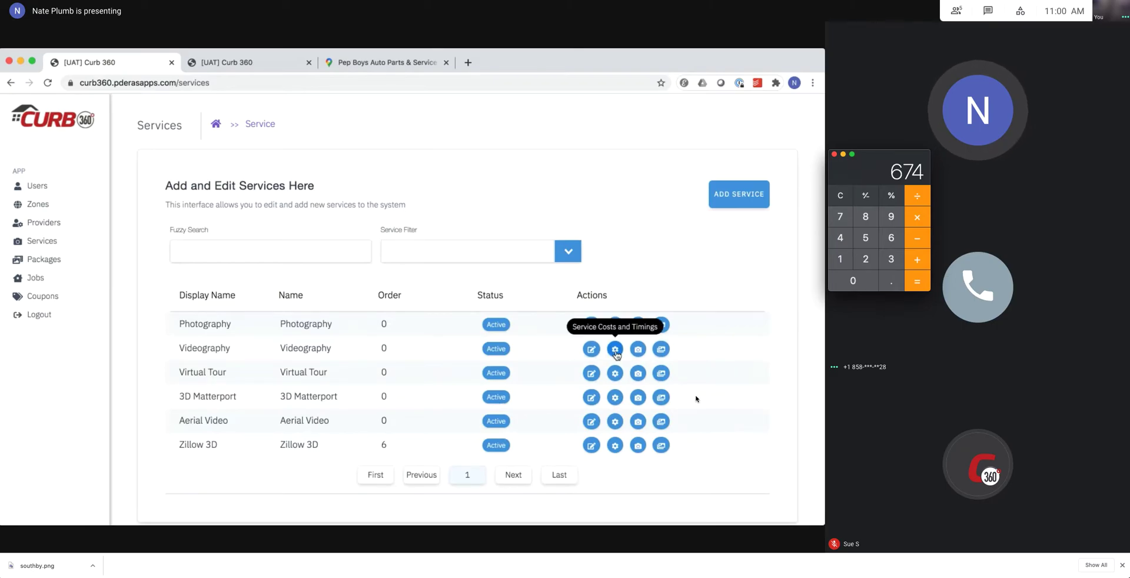
left_click(638, 349)
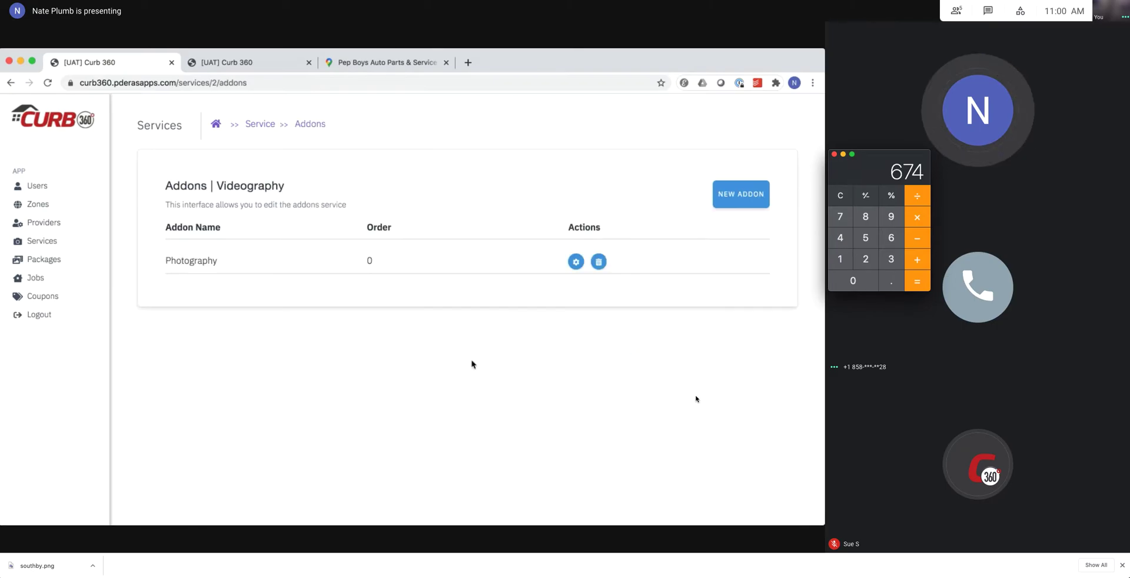
left_click(745, 194)
left_click(351, 329)
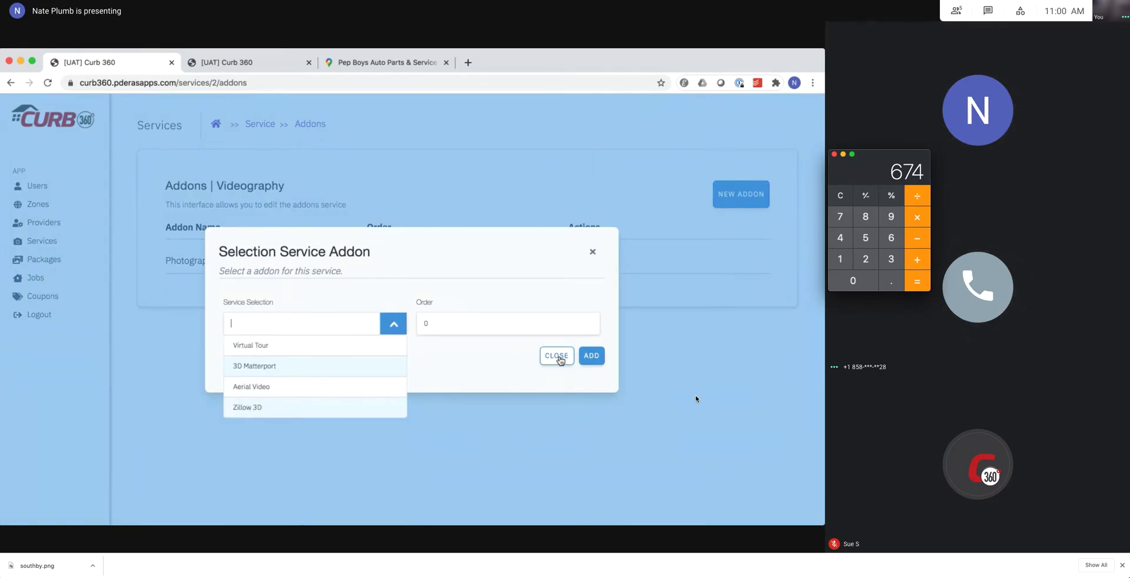
left_click(558, 356)
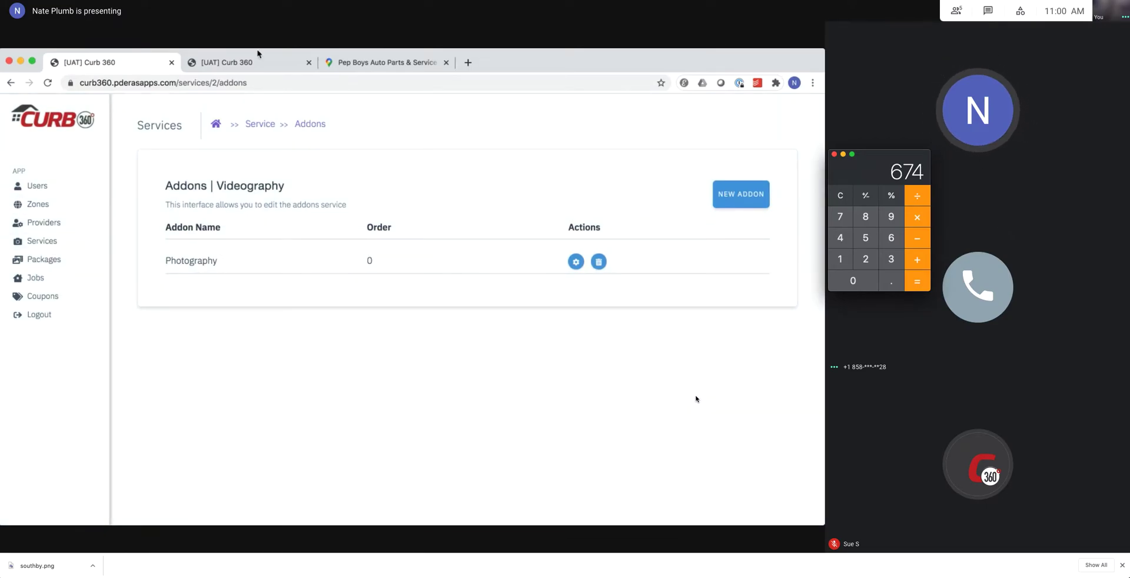
left_click(233, 65)
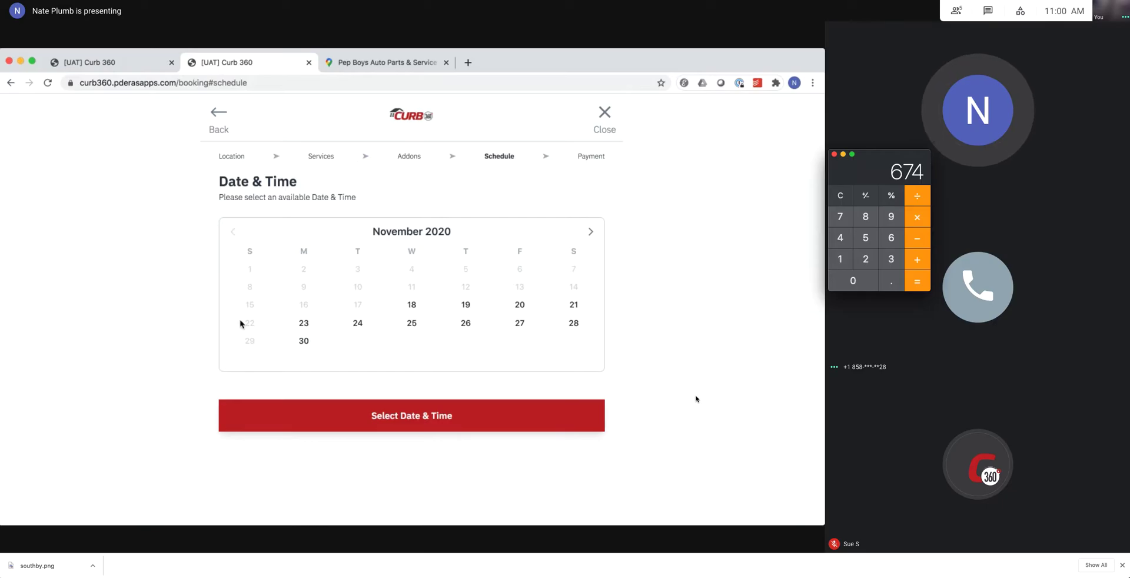
Back in the admin tab, view the first provider's details in Providers and close them unchanged.
left_click(116, 66)
left_click(40, 225)
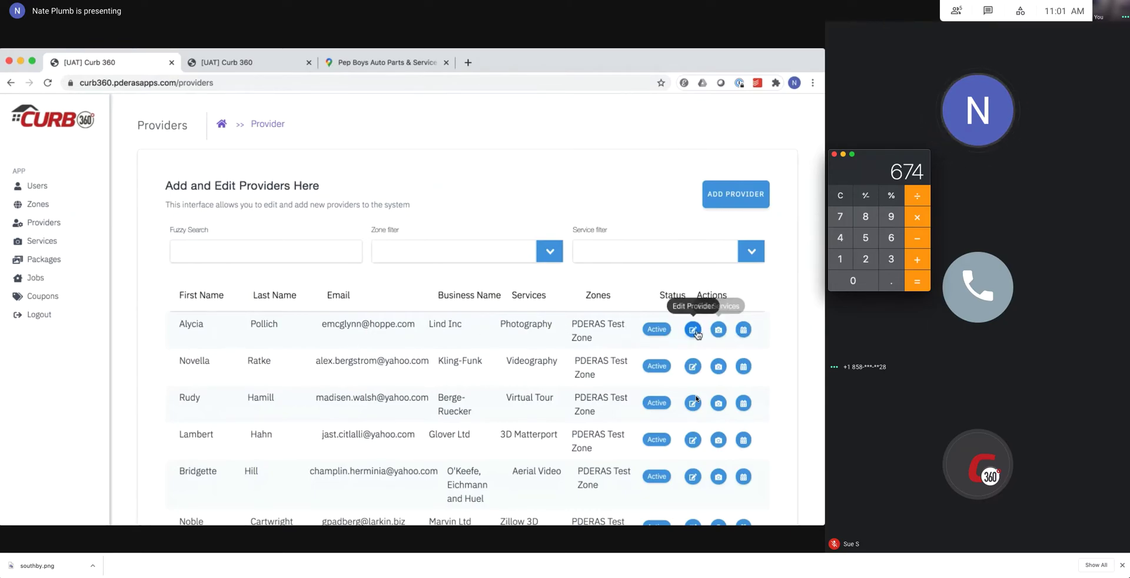
left_click(693, 331)
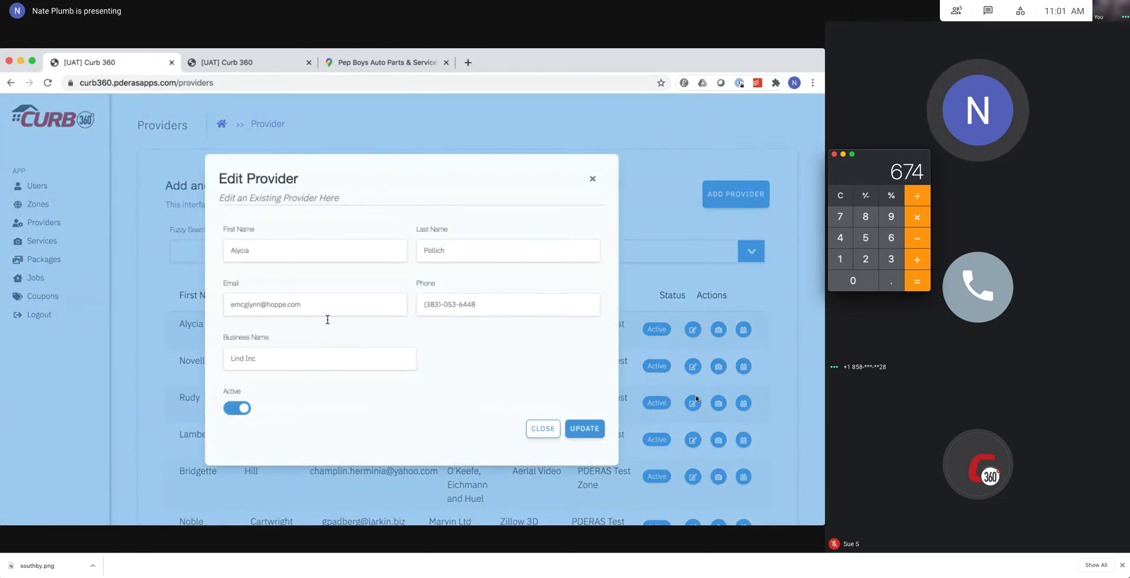
left_click(558, 429)
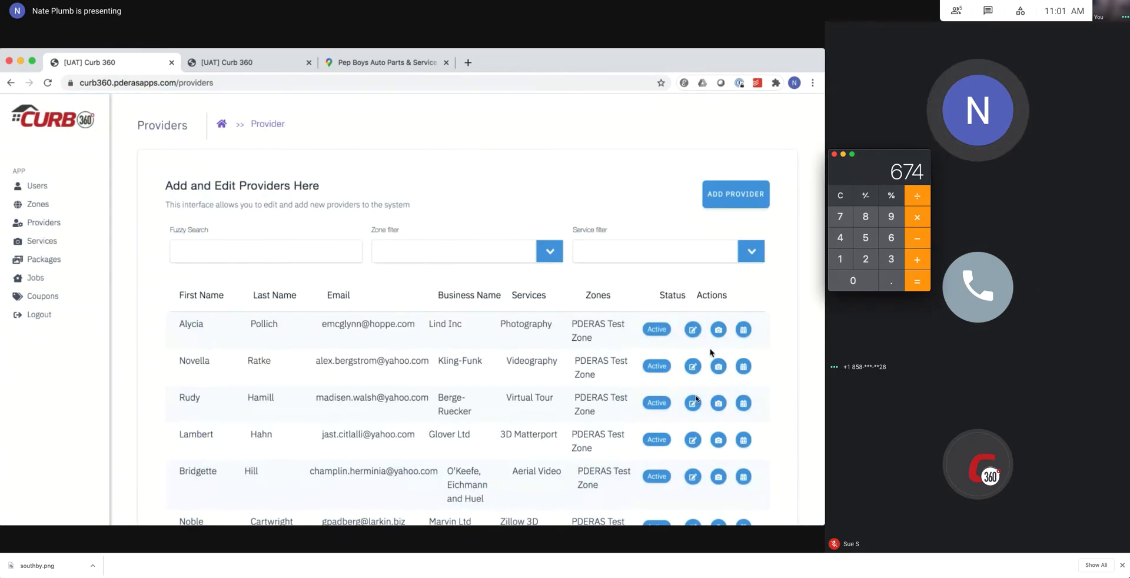
Add Videography to the first provider's services.
left_click(718, 330)
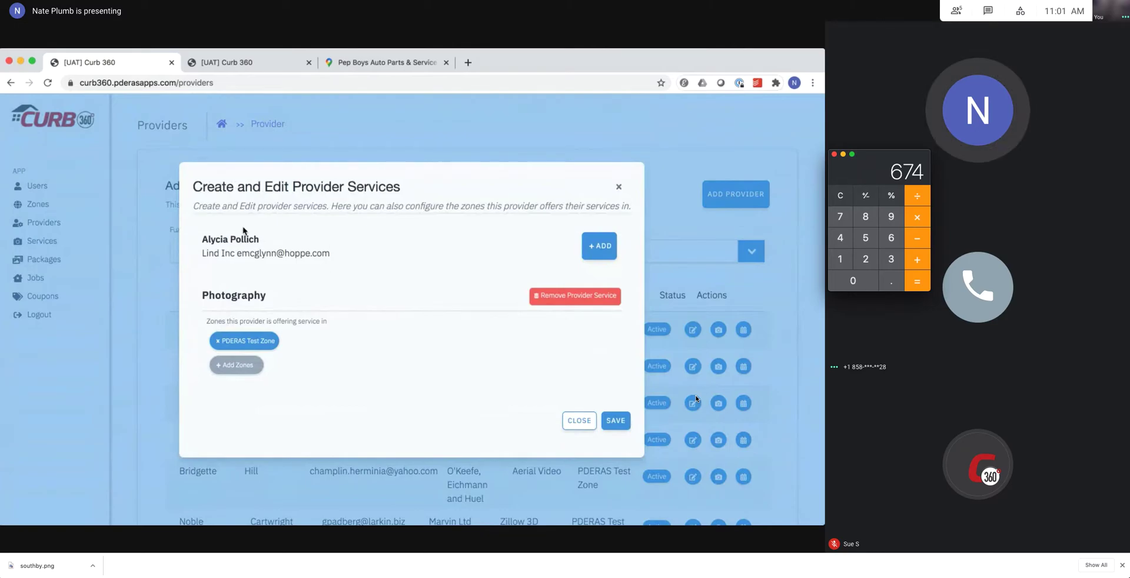
left_click(596, 246)
left_click(426, 323)
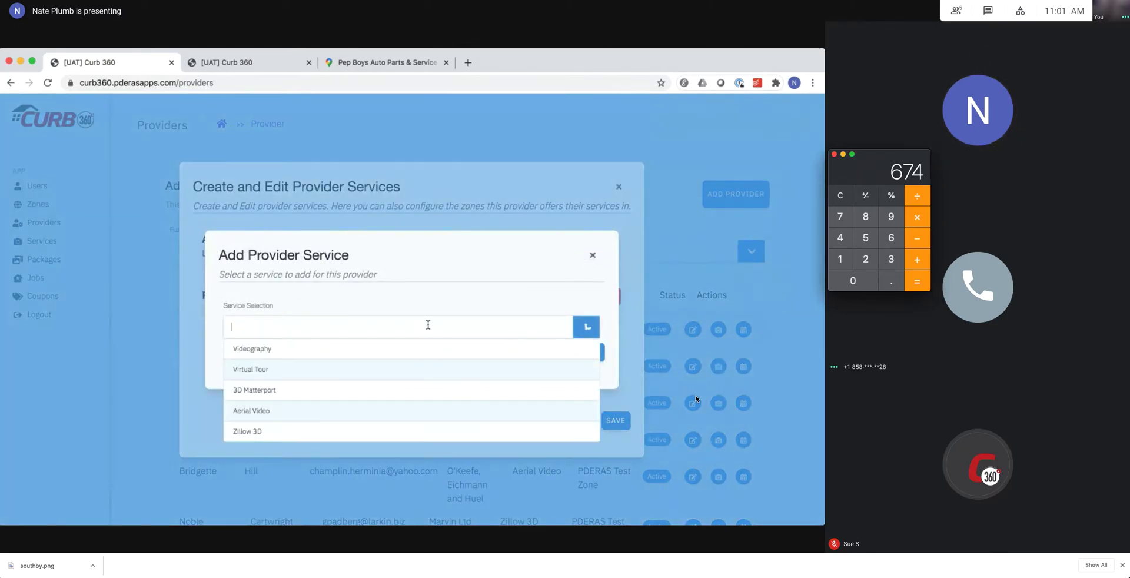
left_click(400, 349)
left_click(552, 352)
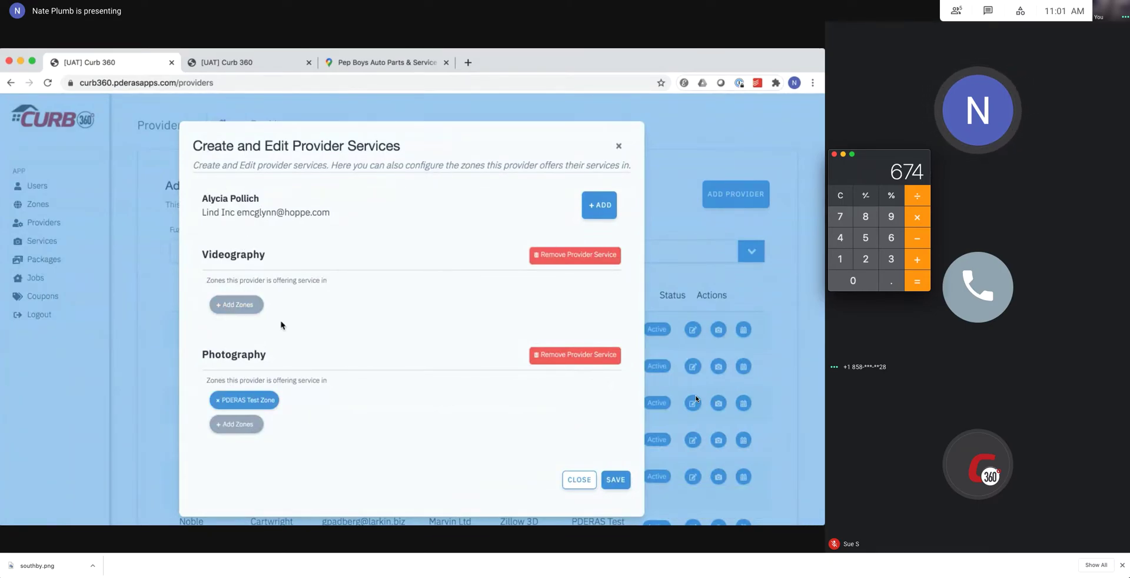
Assign the Rancho SF zone to the Videography service and save the zones.
double_click(214, 199)
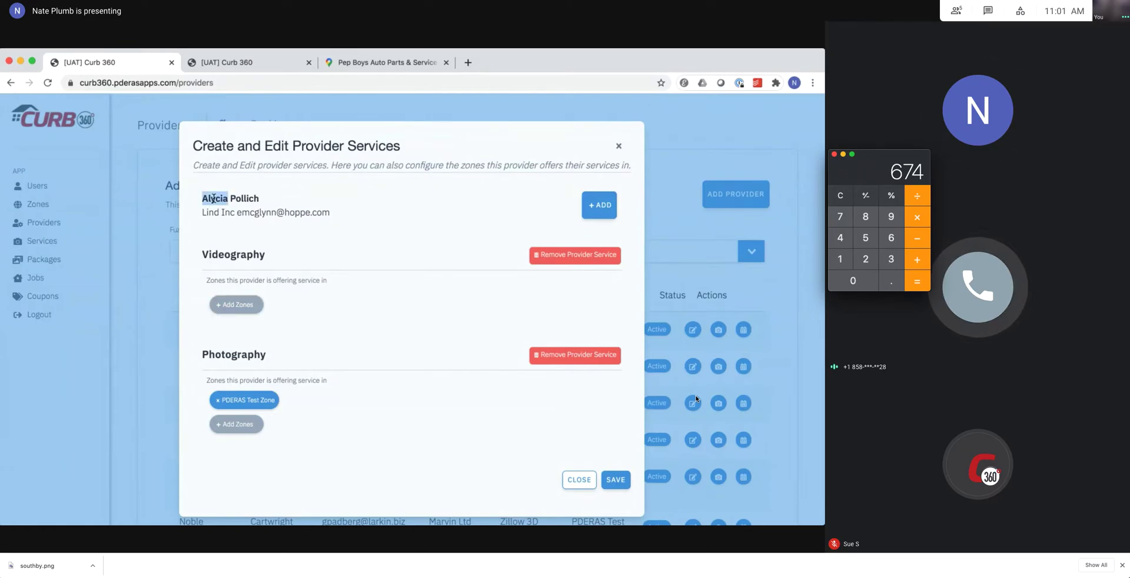
left_click(223, 247)
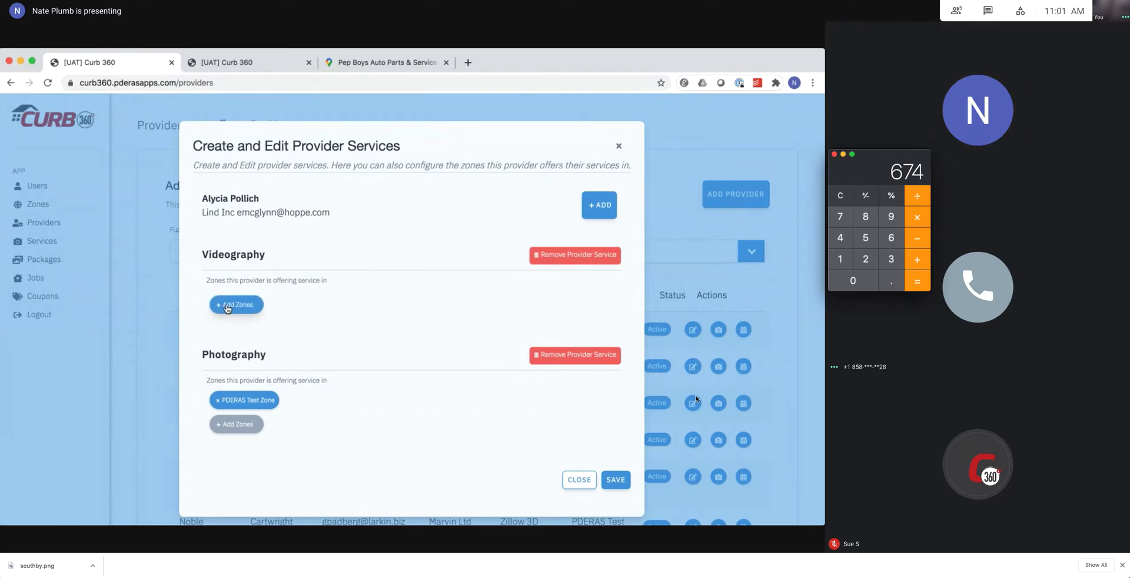
left_click(227, 306)
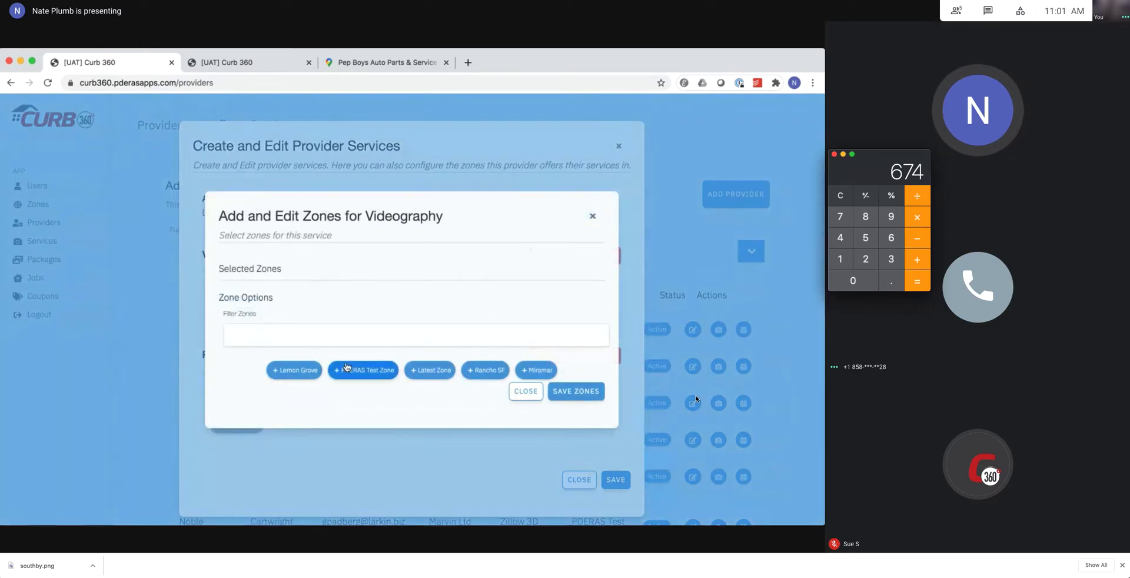
left_click(485, 370)
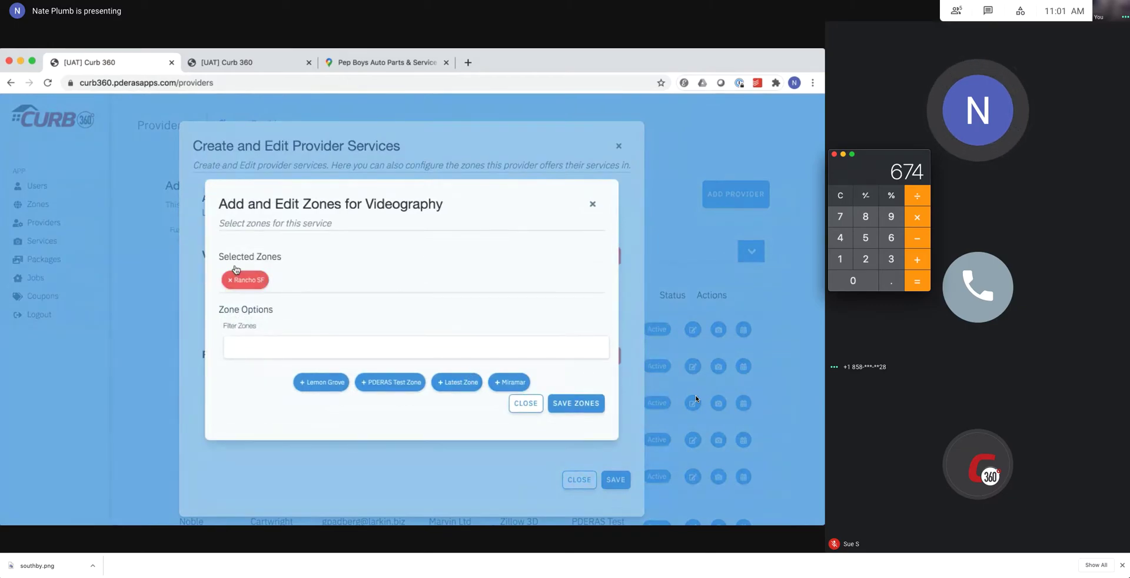
left_click(570, 406)
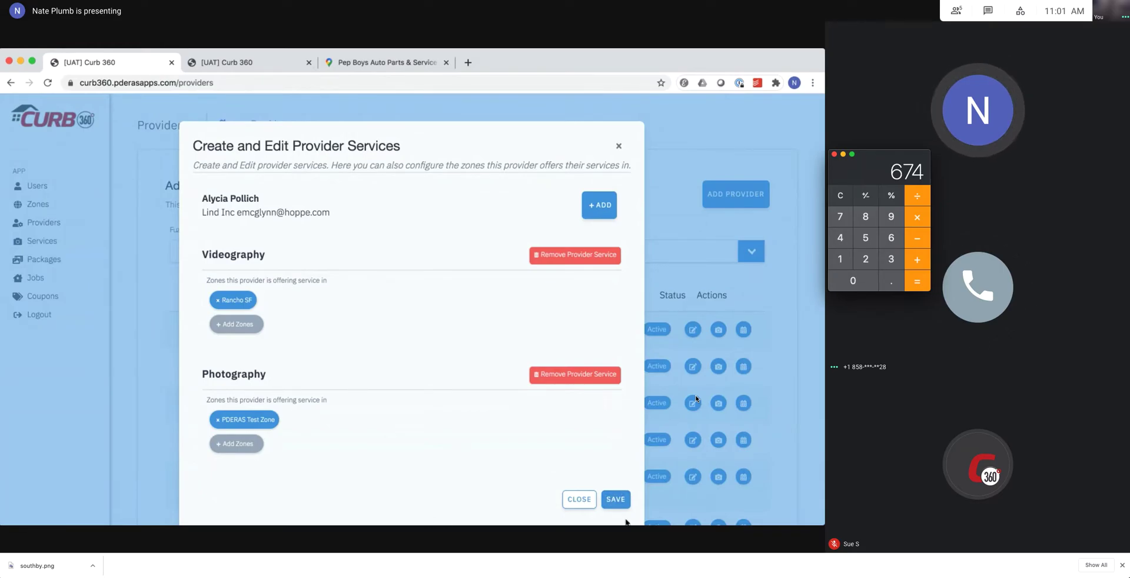
left_click(616, 499)
left_click(247, 64)
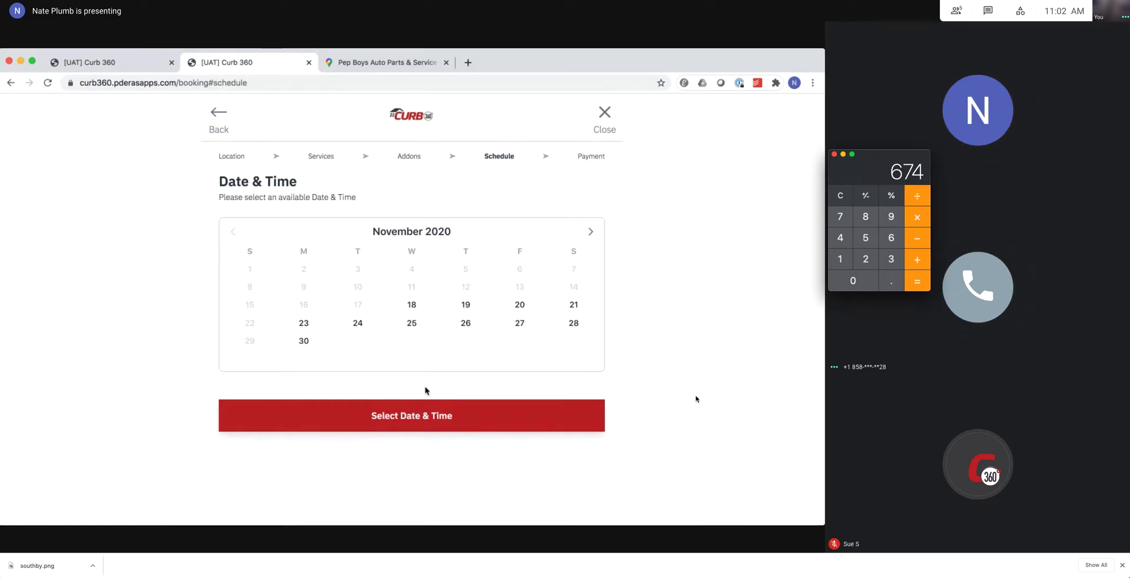
left_click(119, 69)
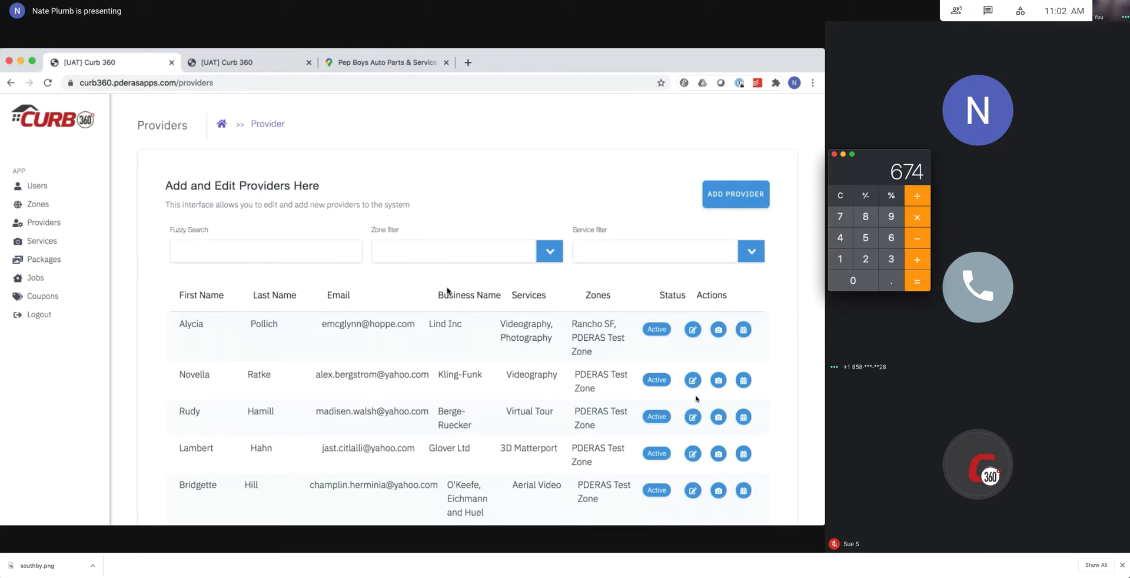
left_click(744, 331)
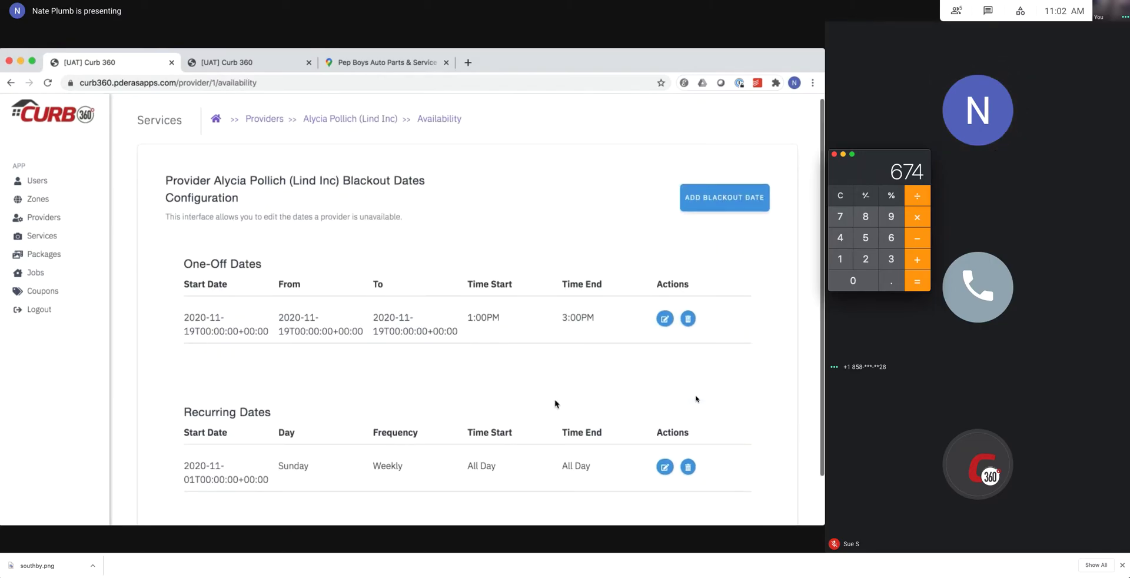
scroll(555, 404, "down", 1)
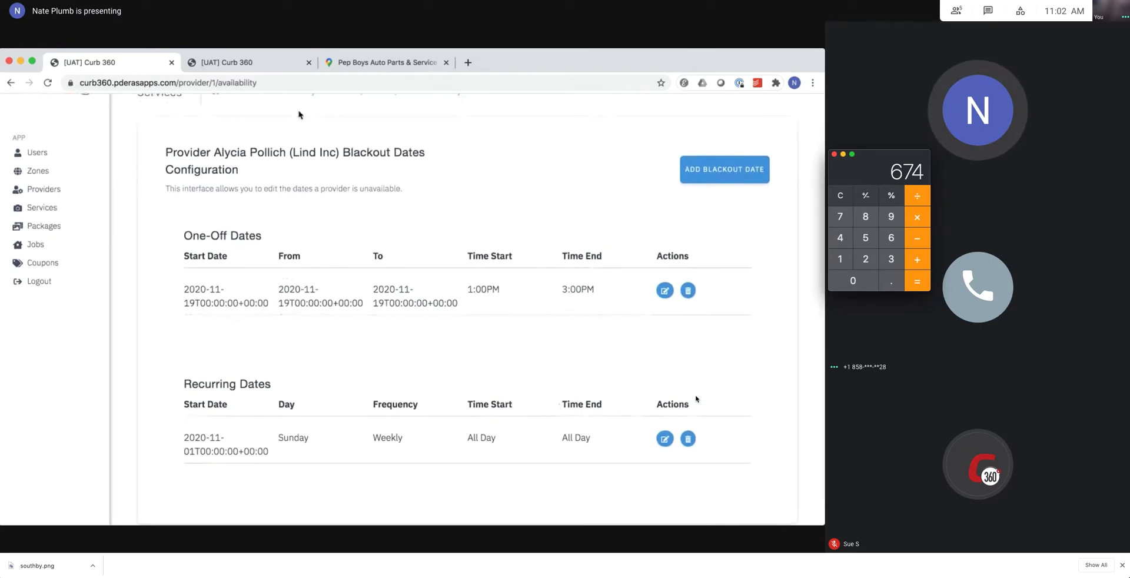
triple_click(355, 154)
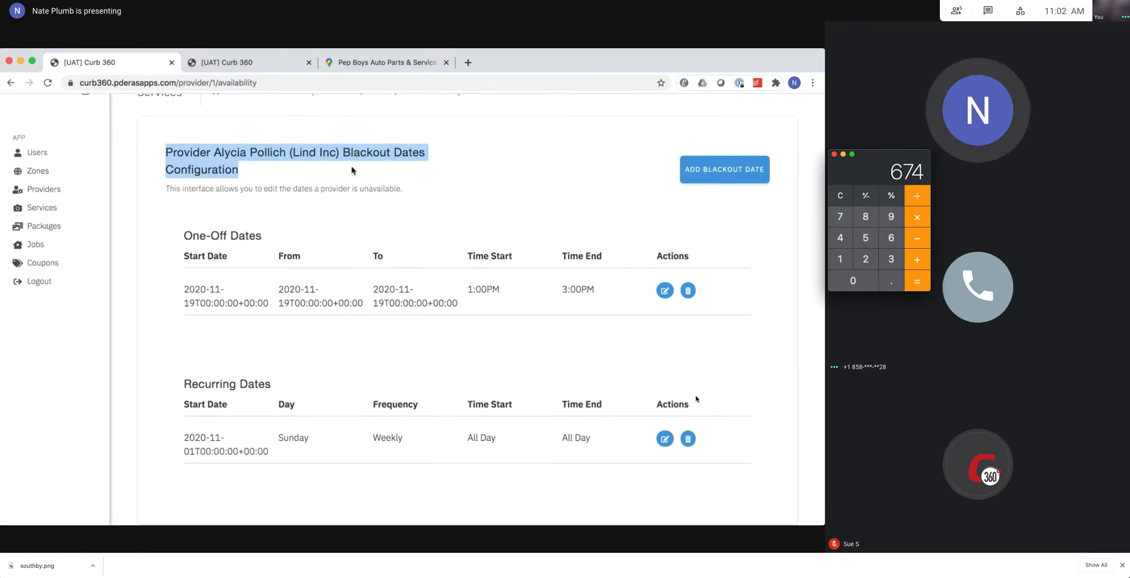
left_click(354, 171)
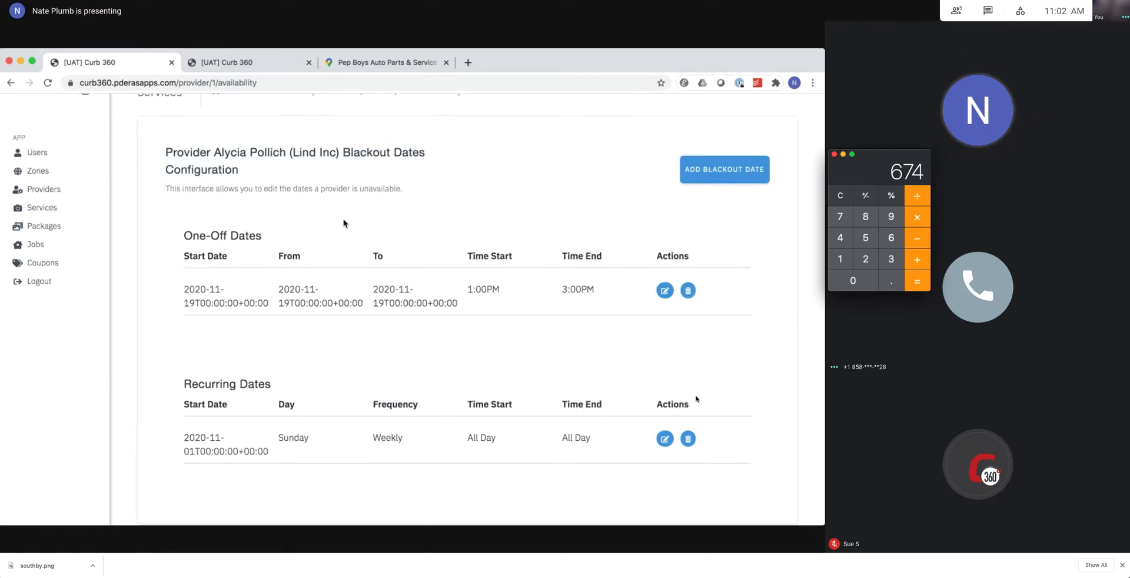
left_click_drag(184, 235, 262, 236)
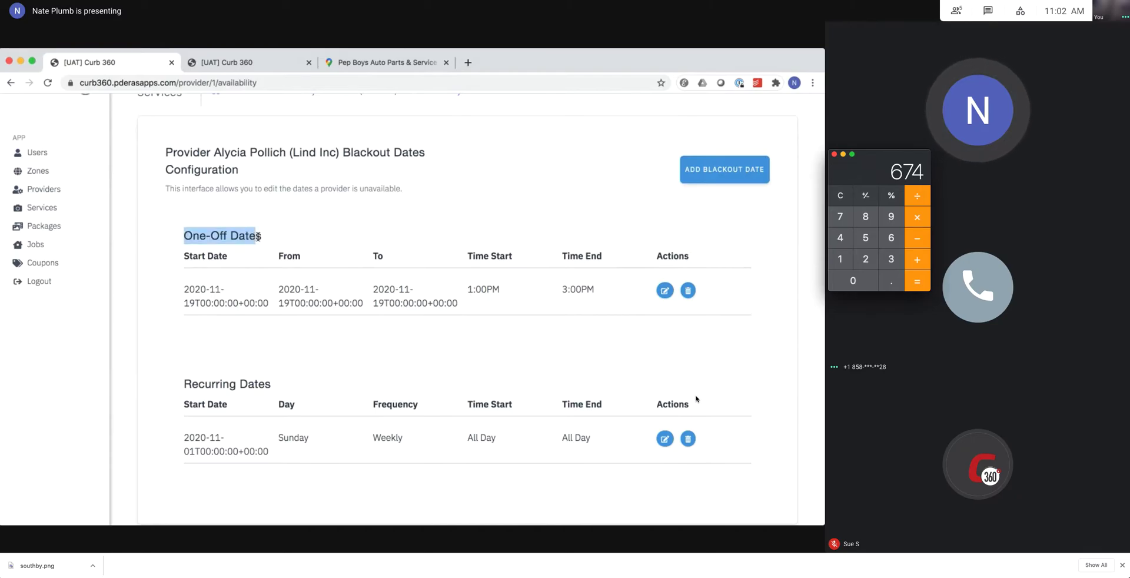
left_click(261, 235)
left_click_drag(186, 385, 273, 387)
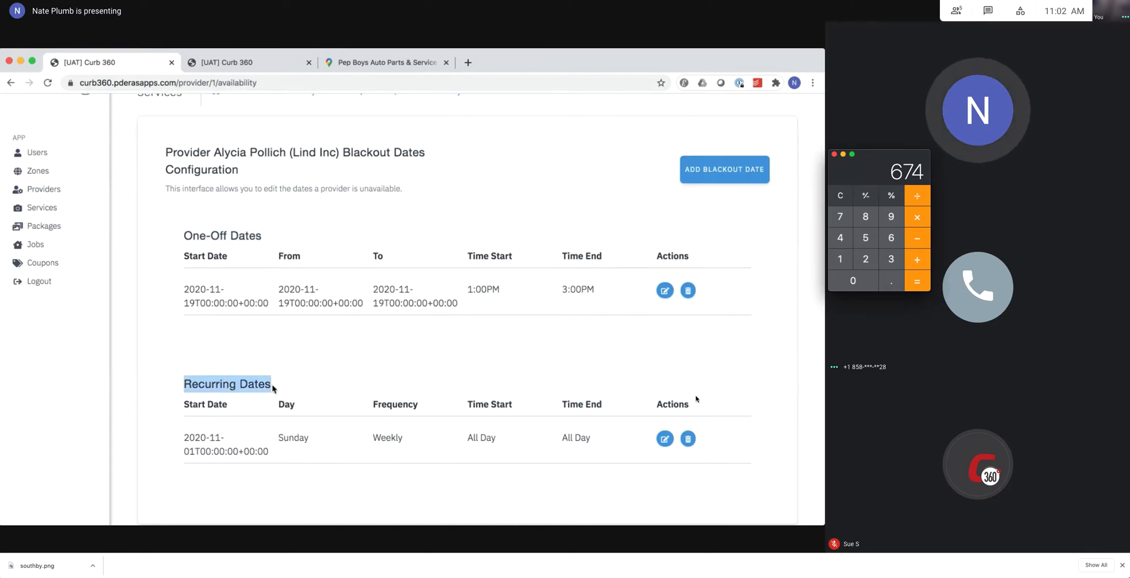
left_click(273, 388)
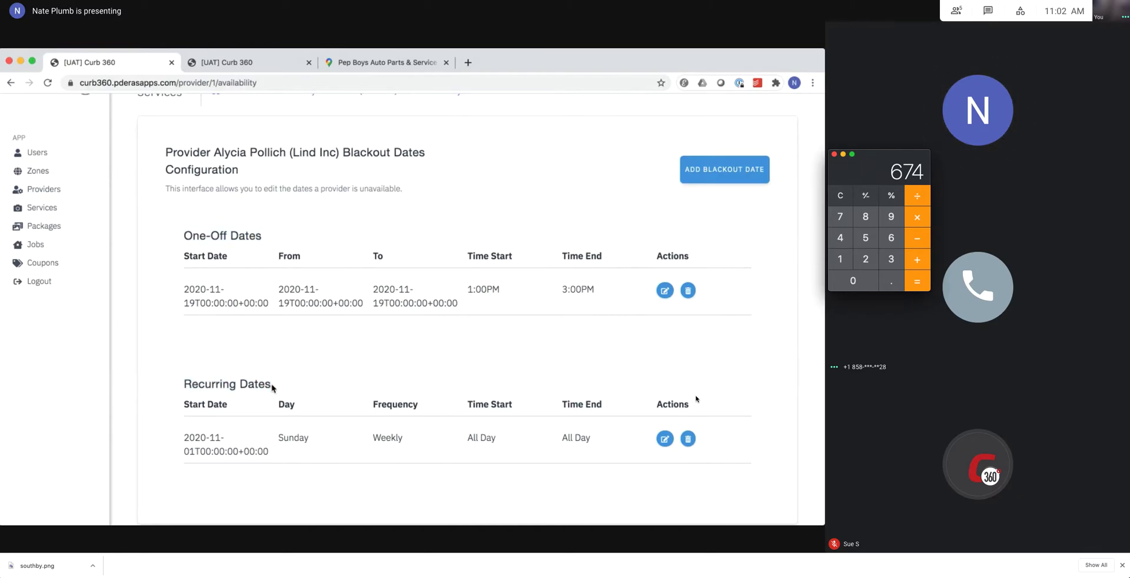
scroll(338, 376, "down", 1)
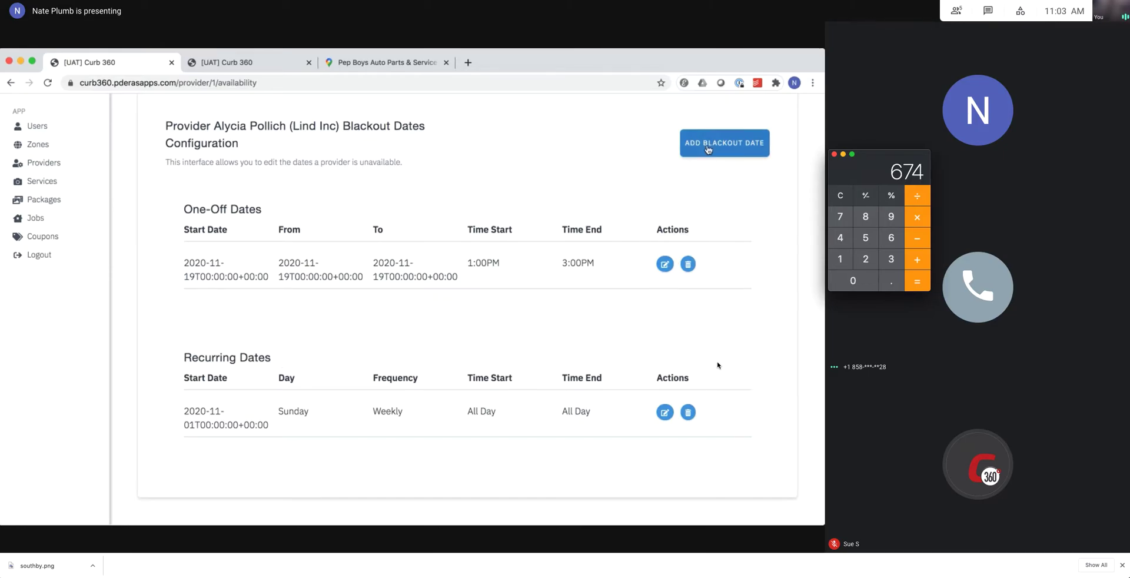
scroll(560, 323, "up", 1)
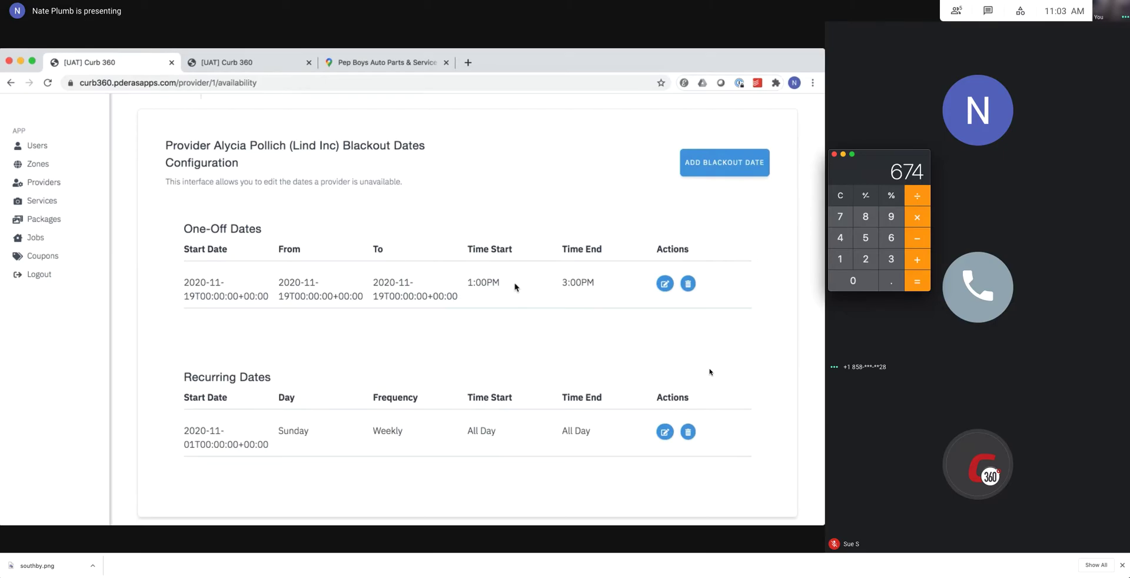
left_click(249, 63)
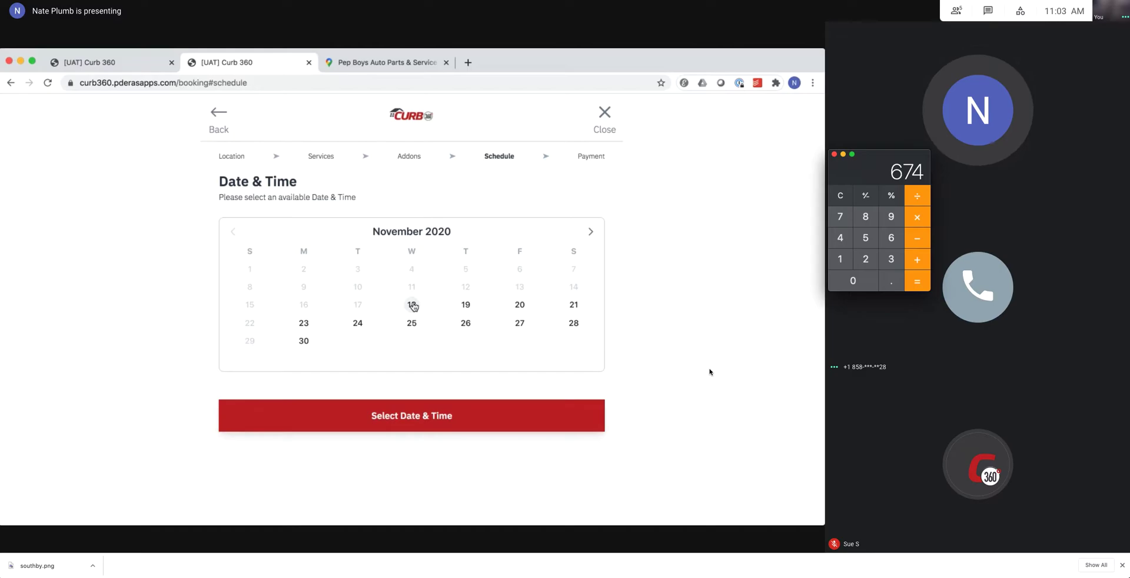
left_click(465, 305)
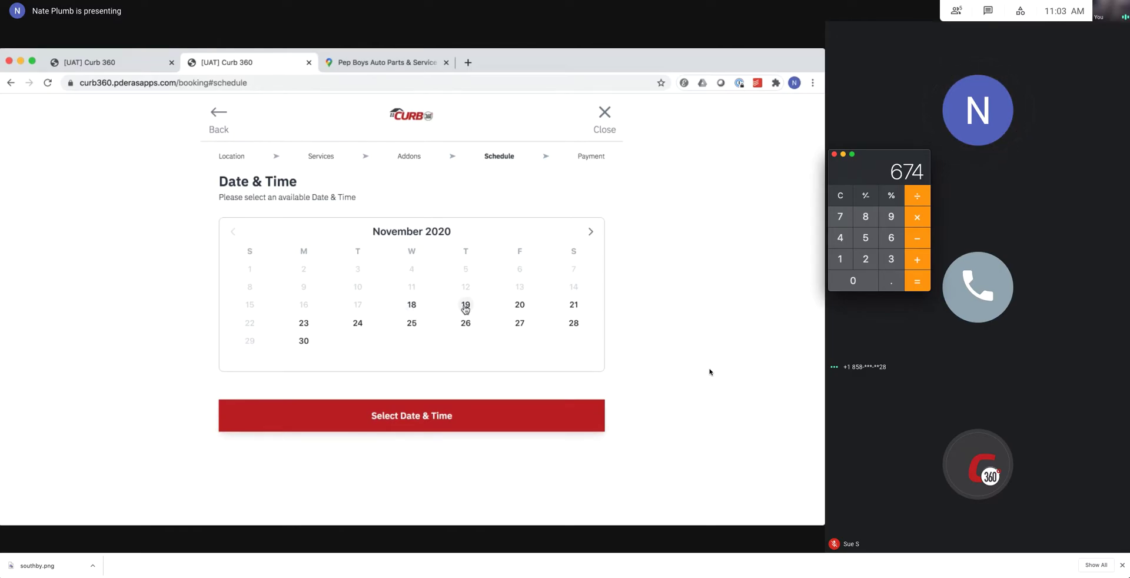
left_click(106, 65)
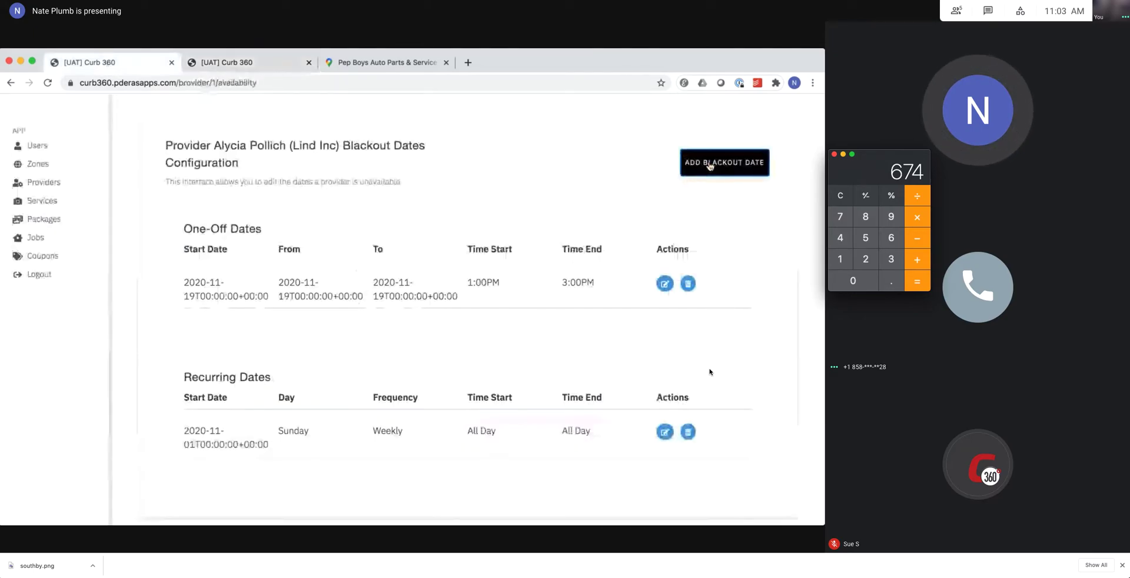
Add and save a full-day, non-recurring blackout from 18 Nov to 20 Nov 2020.
left_click(710, 164)
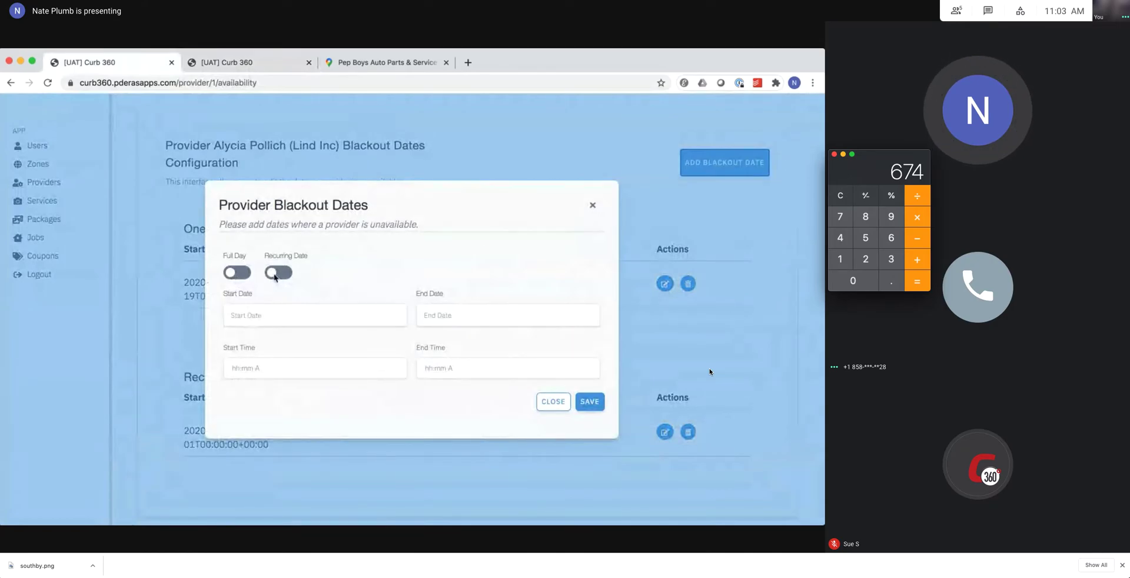
left_click(278, 274)
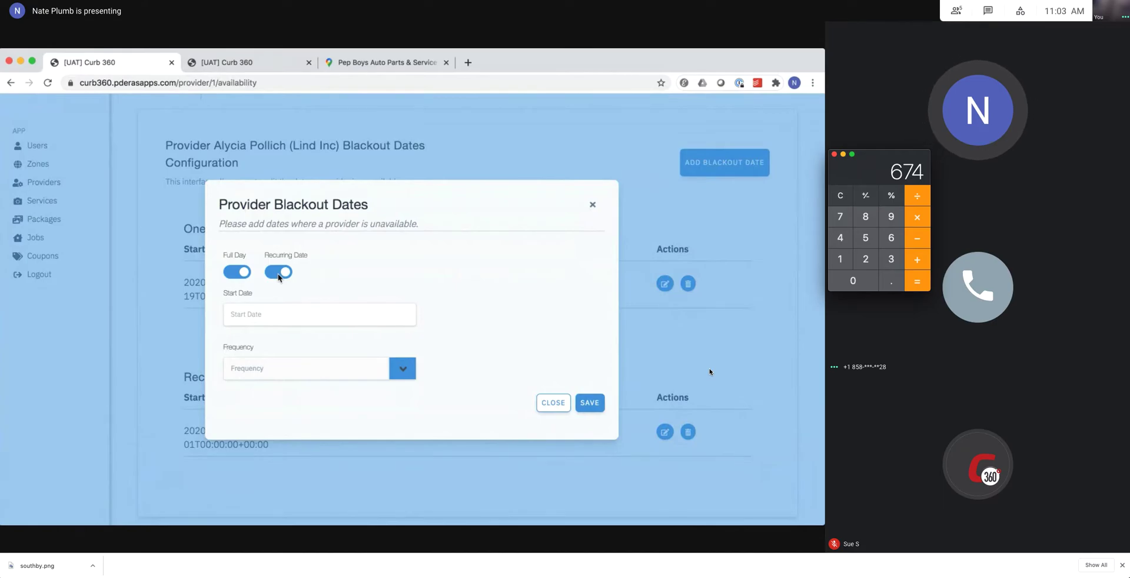
left_click(278, 273)
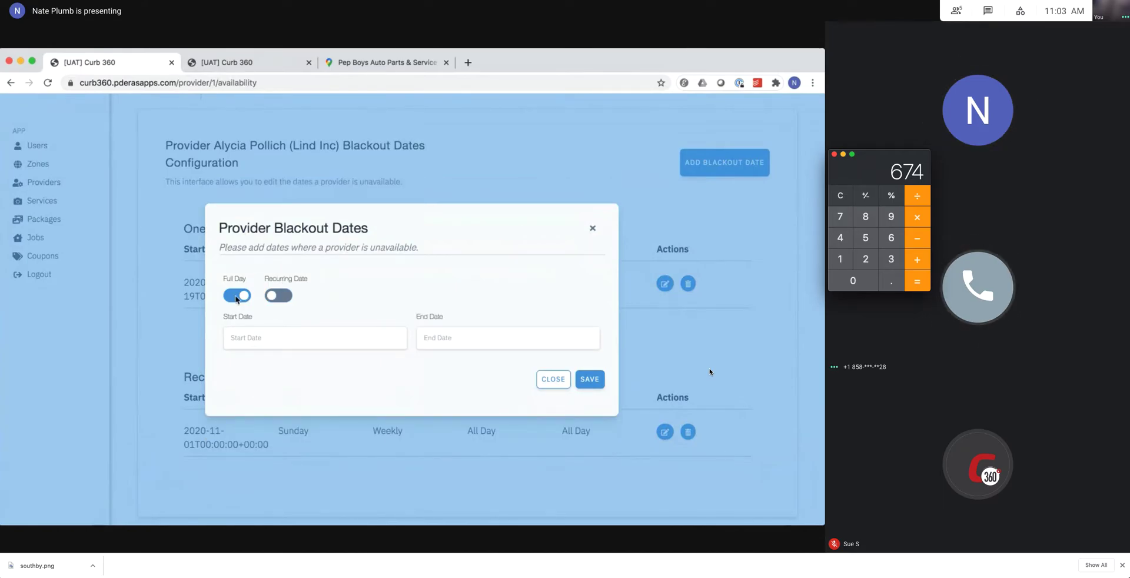
left_click(237, 296)
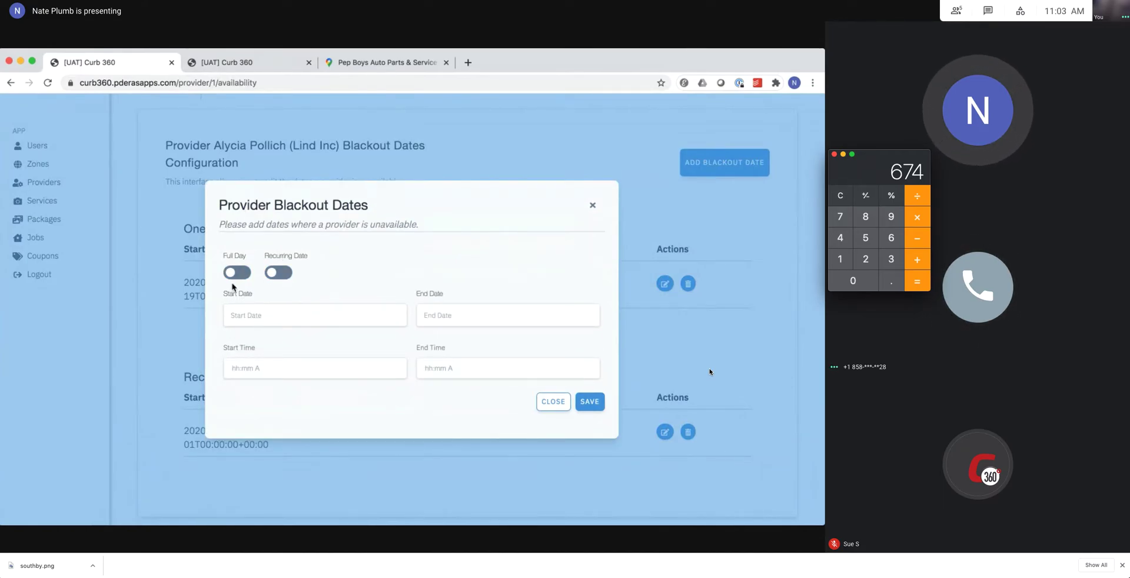
left_click(240, 299)
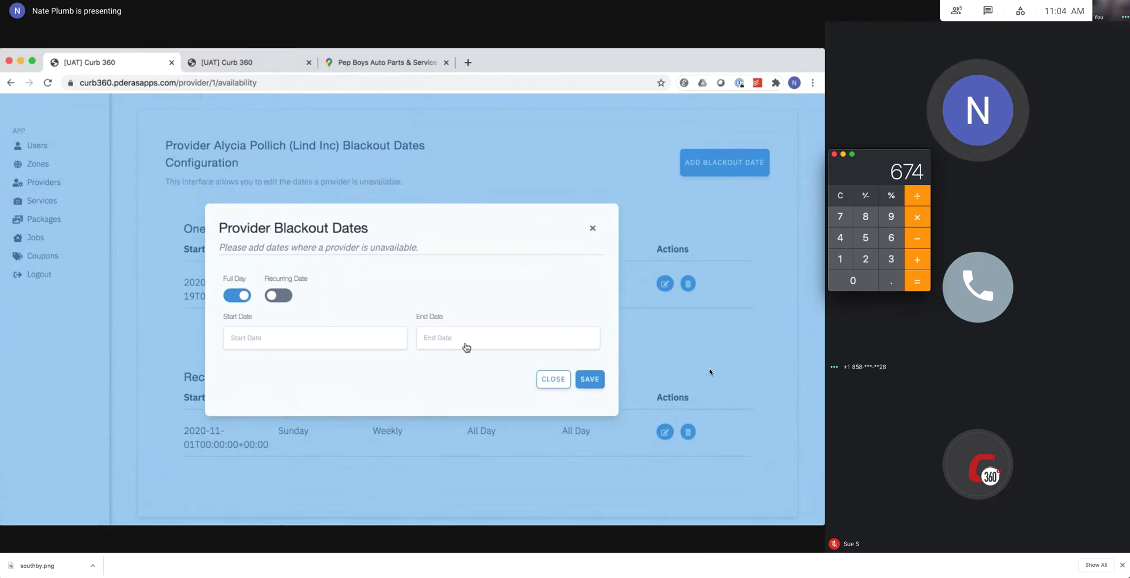
left_click(354, 342)
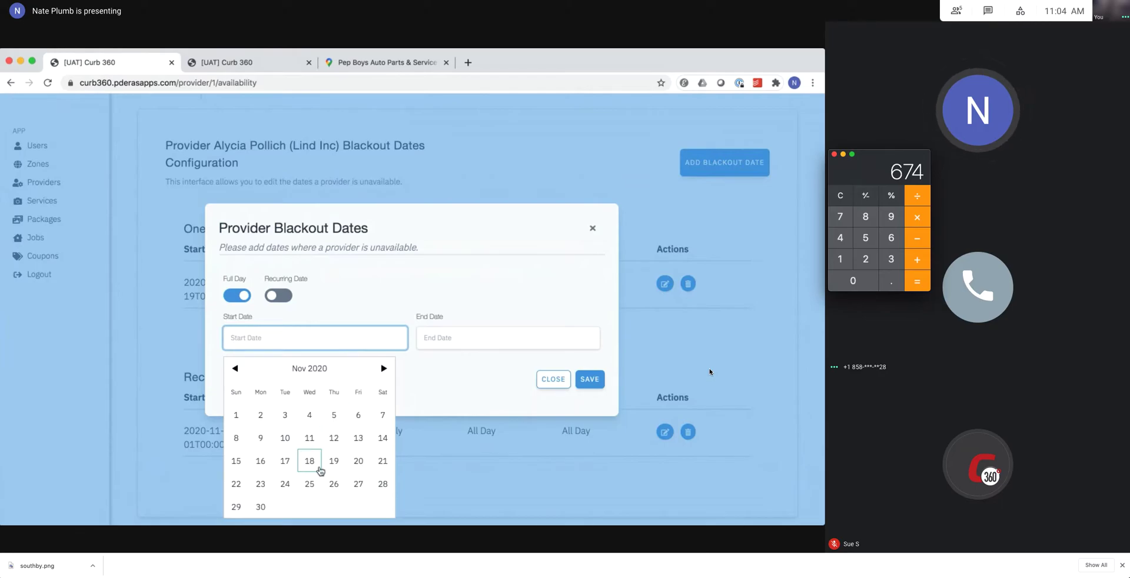
left_click(309, 461)
left_click(478, 336)
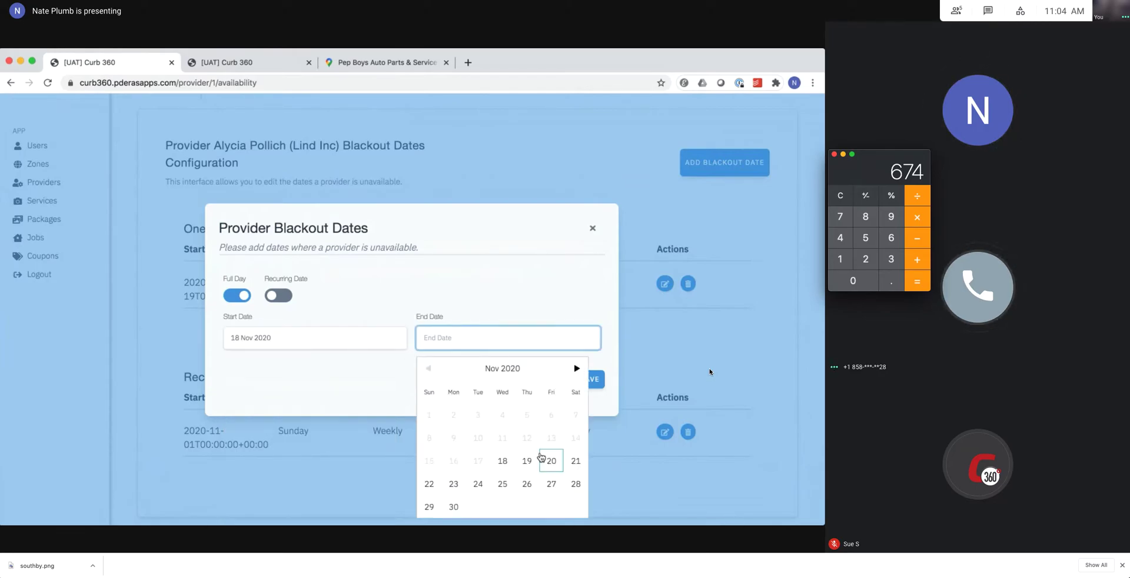
left_click(550, 461)
left_click(589, 379)
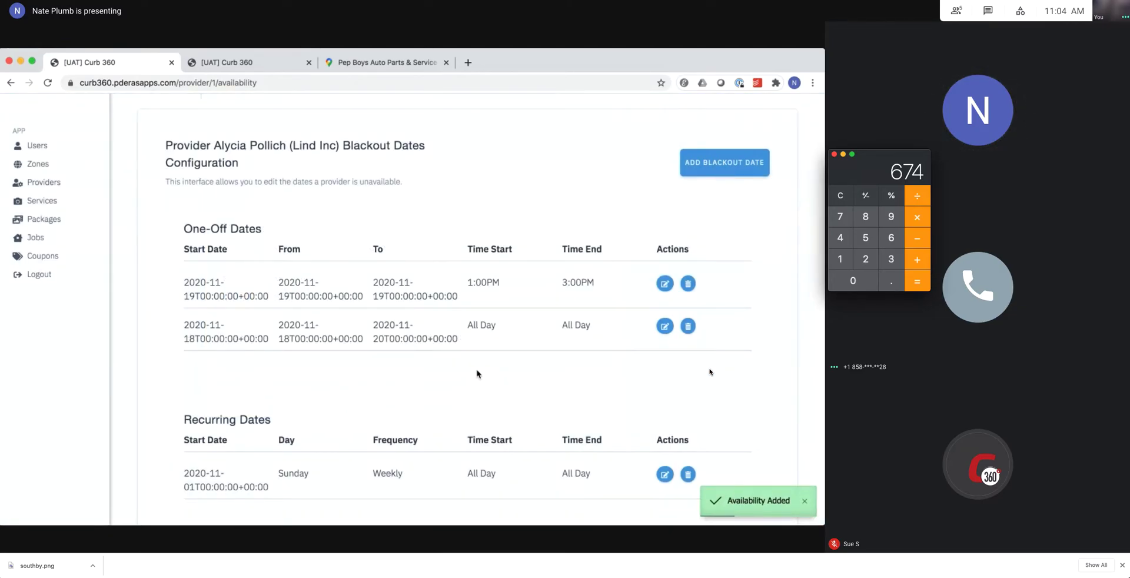
scroll(477, 374, "down", 2)
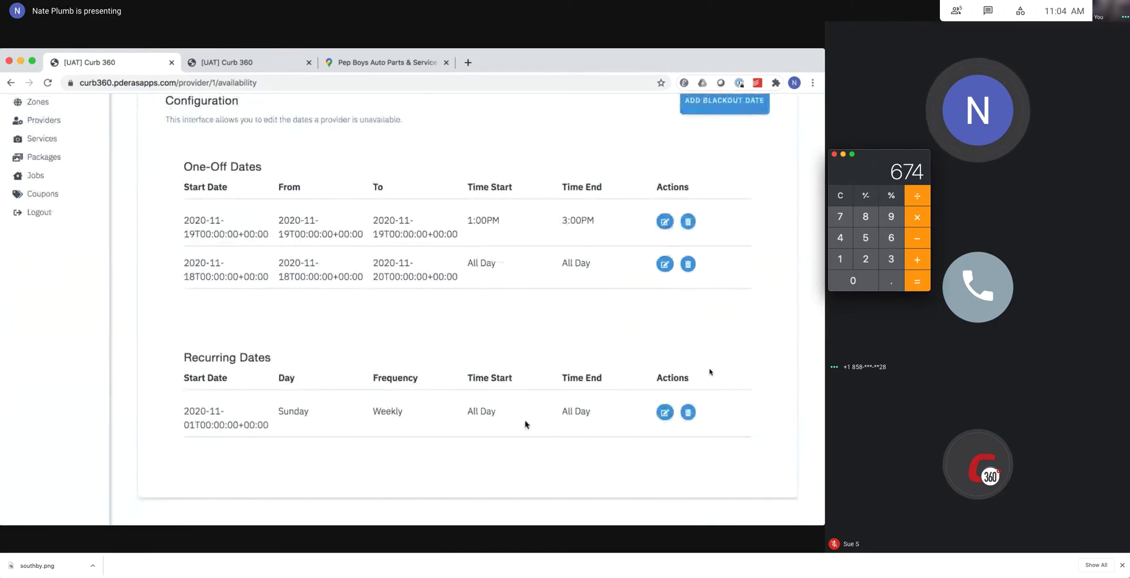
scroll(648, 236, "up", 1)
left_click(697, 148)
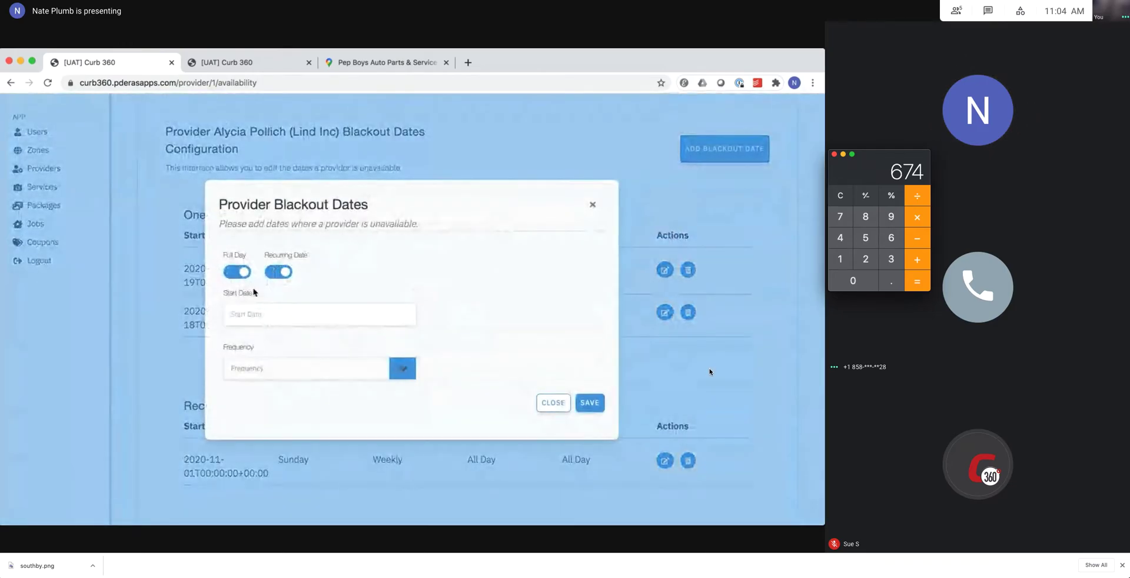
left_click(262, 318)
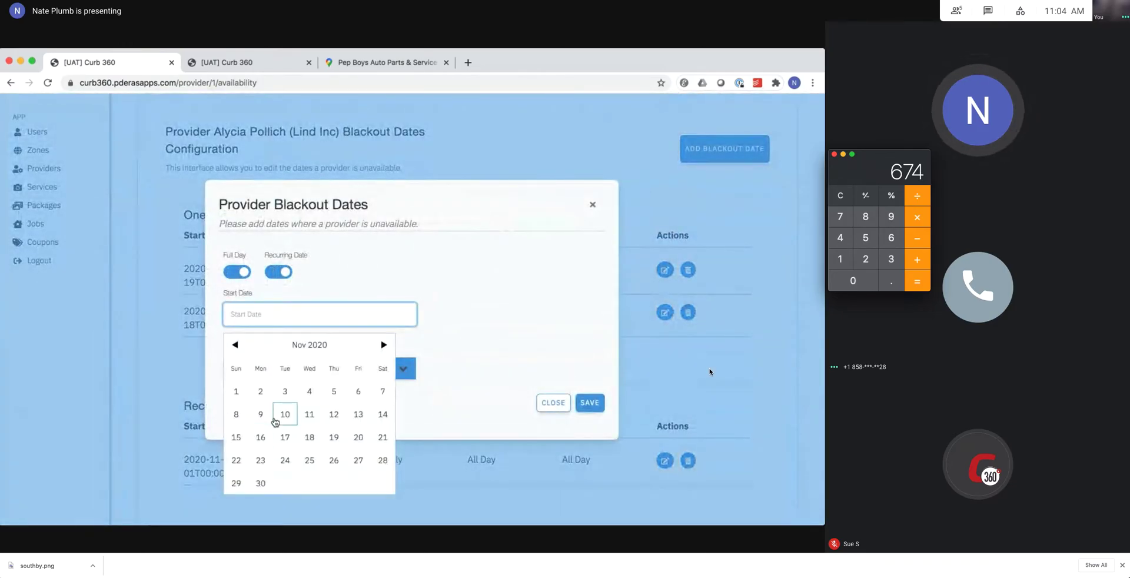
left_click(307, 436)
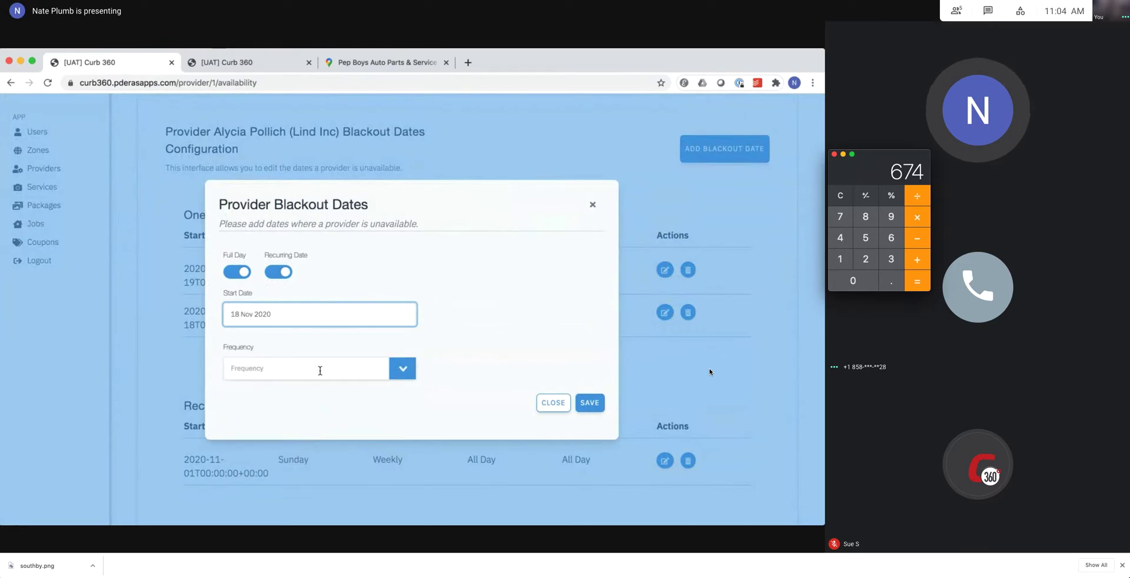
left_click(319, 371)
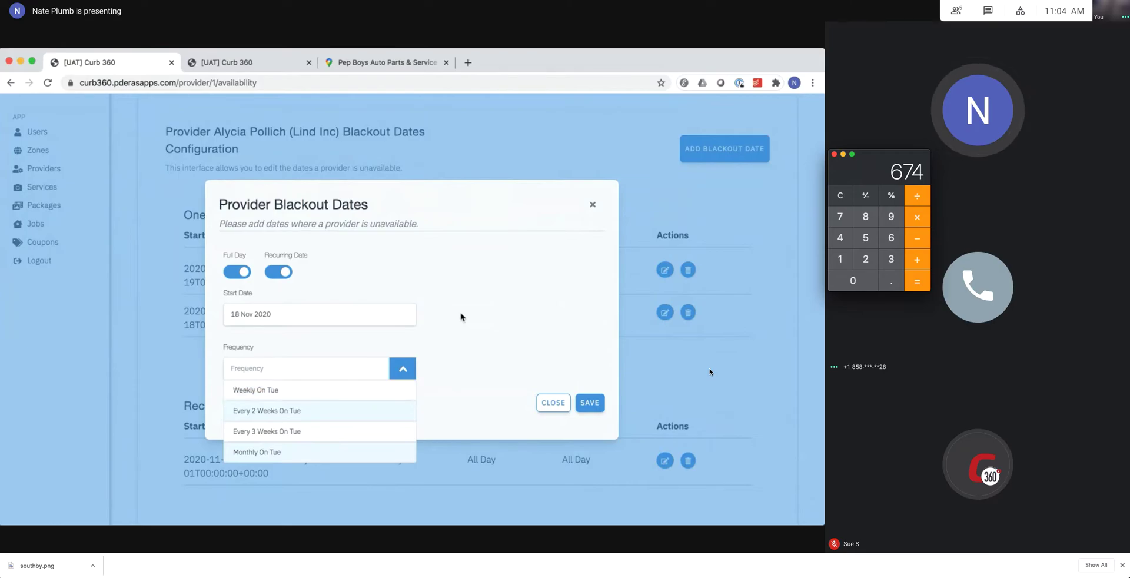
left_click(447, 334)
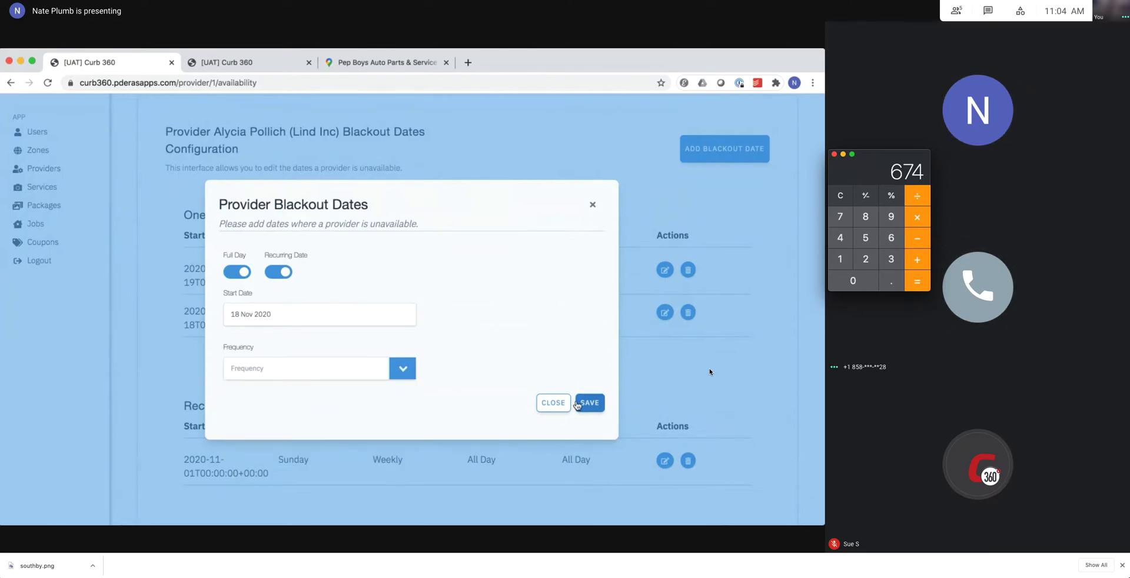
left_click(556, 403)
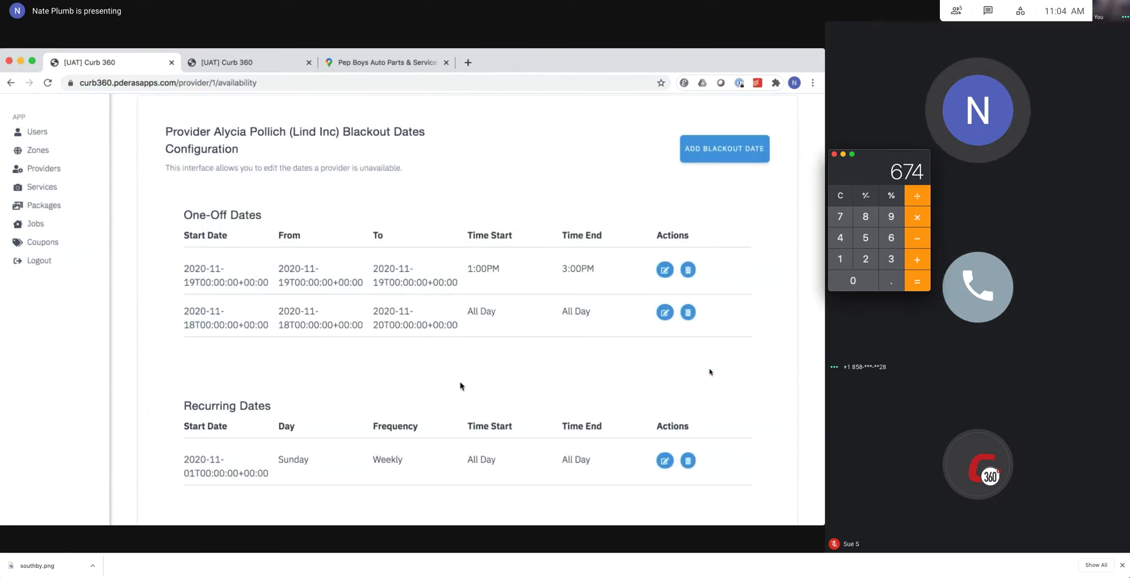
Scroll the blackout dates list, then return to the booking's November 2020 calendar tab.
scroll(327, 412, "down", 1)
scroll(326, 412, "down", 1)
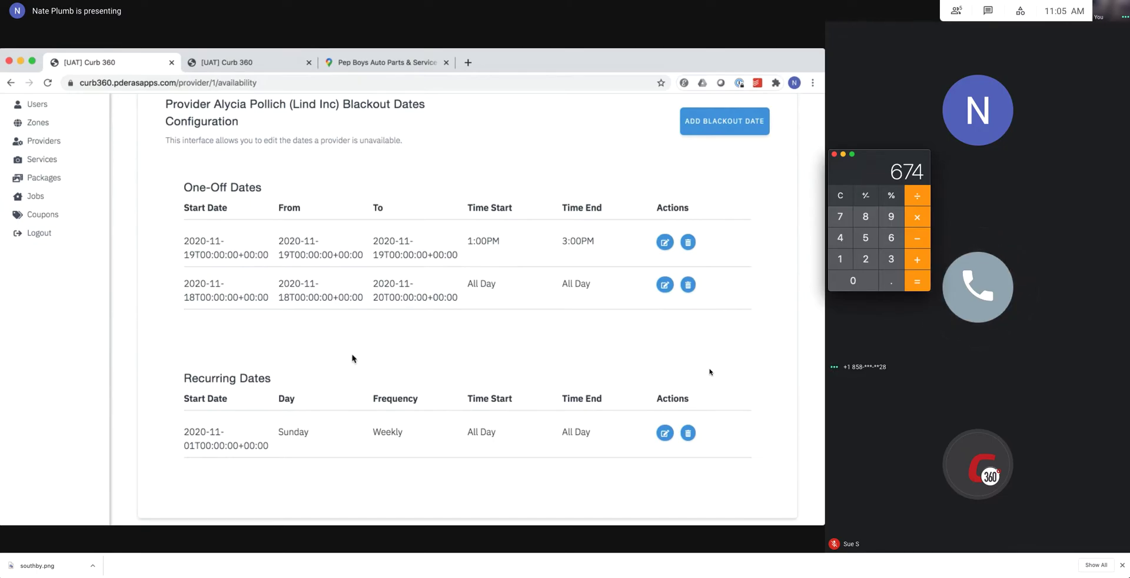
left_click(240, 67)
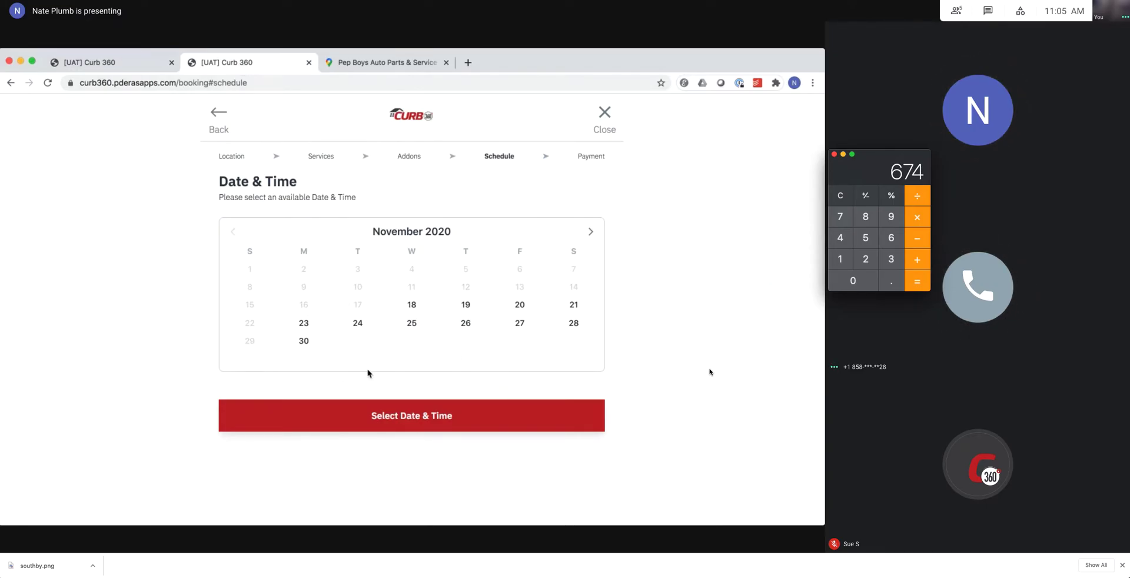
Return to the admin tab showing the provider's Blackout Dates page.
left_click(109, 65)
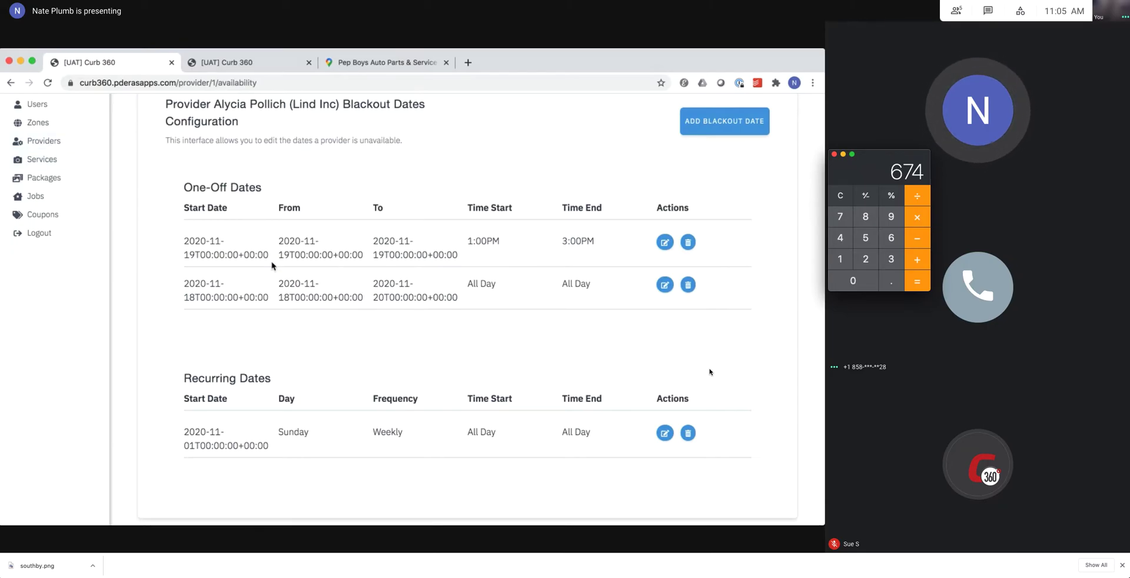
scroll(153, 227, "up", 1)
scroll(155, 226, "up", 2)
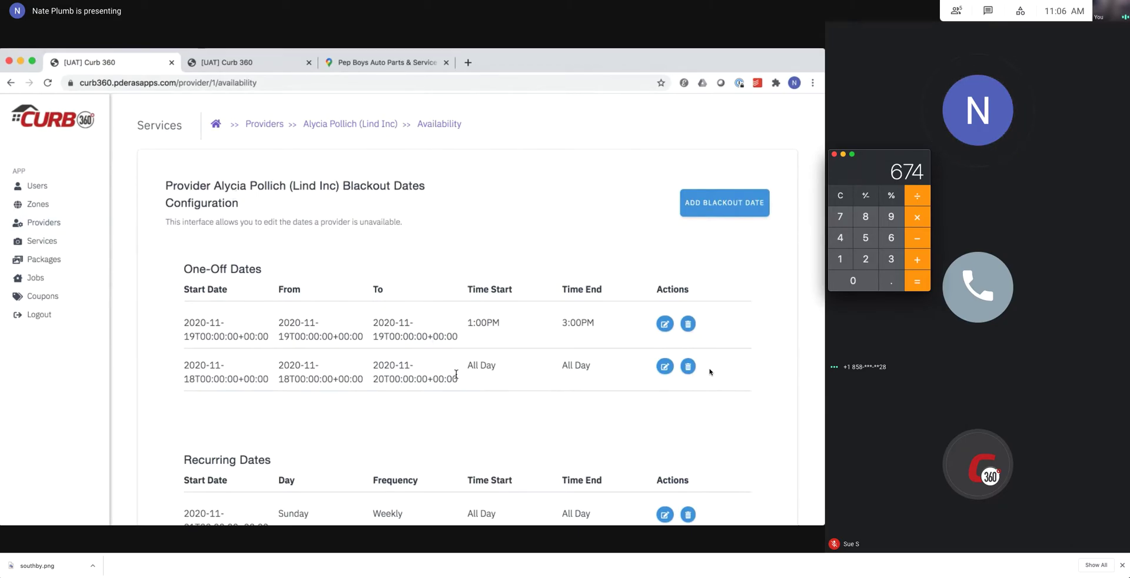
scroll(449, 427, "down", 3)
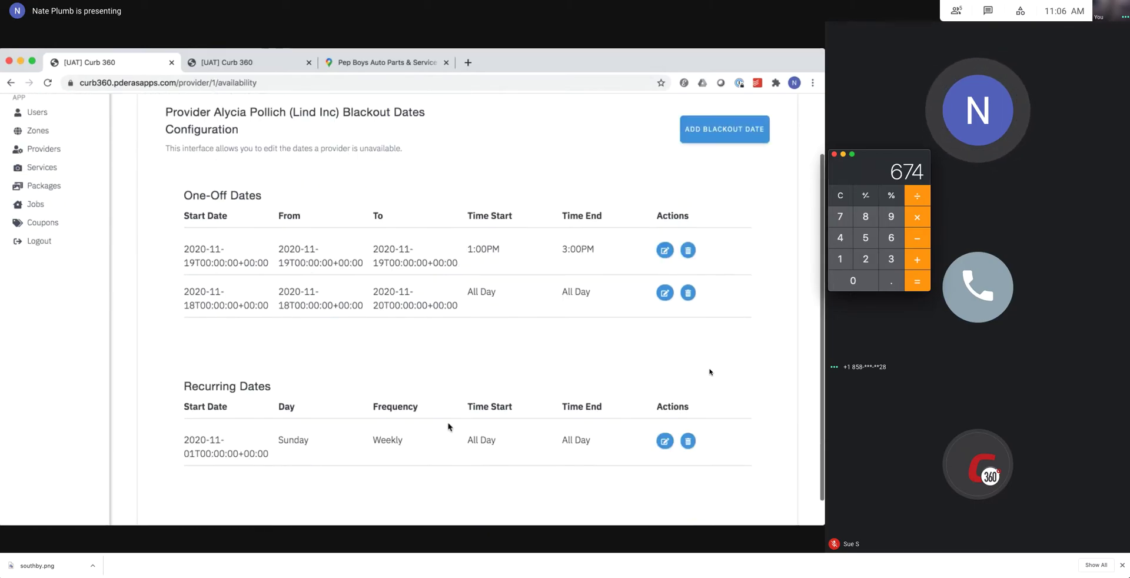
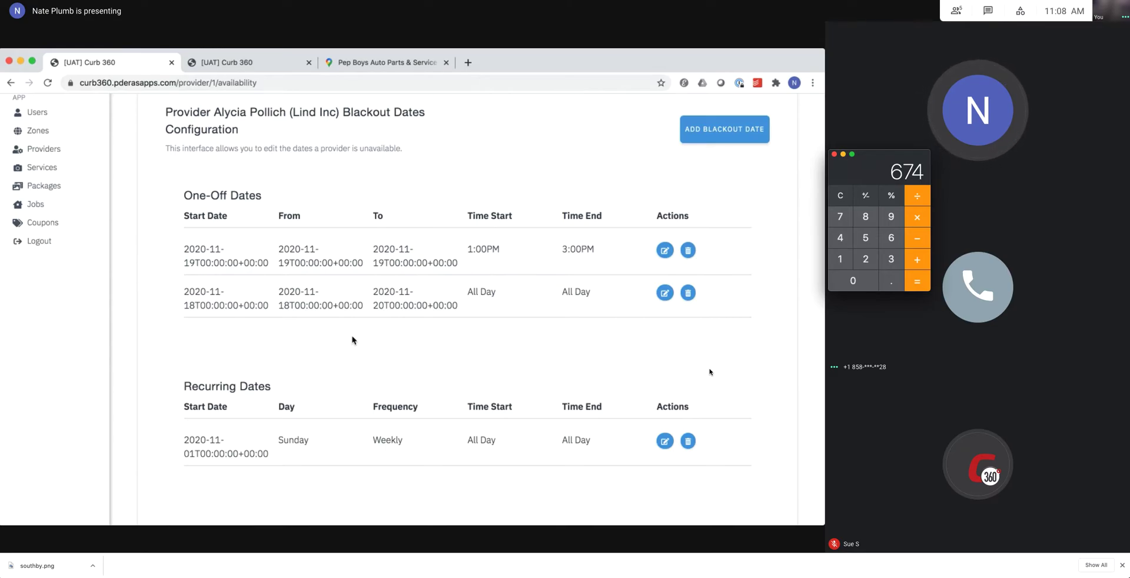
Switch to the second [UAT] Curb 360 tab showing the November 2020 booking calendar.
scroll(352, 340, "down", 2)
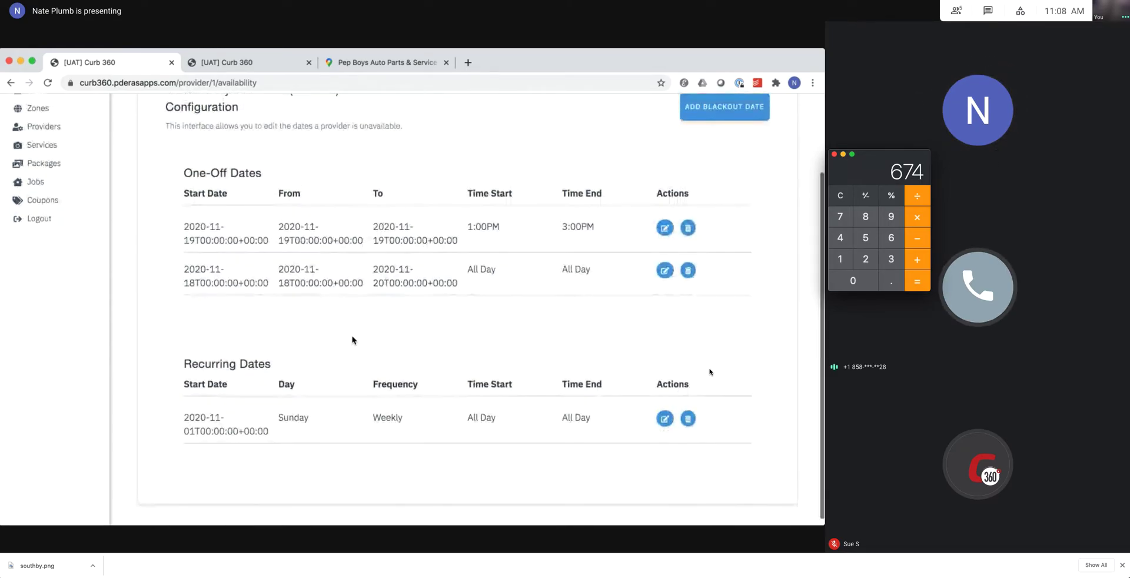
scroll(352, 340, "up", 5)
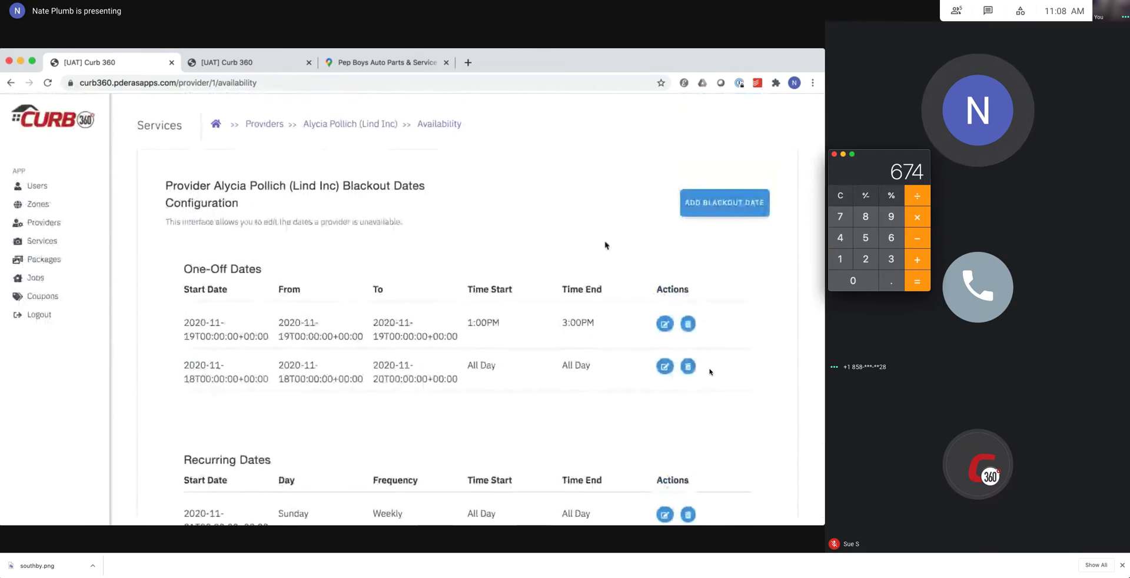
left_click(231, 65)
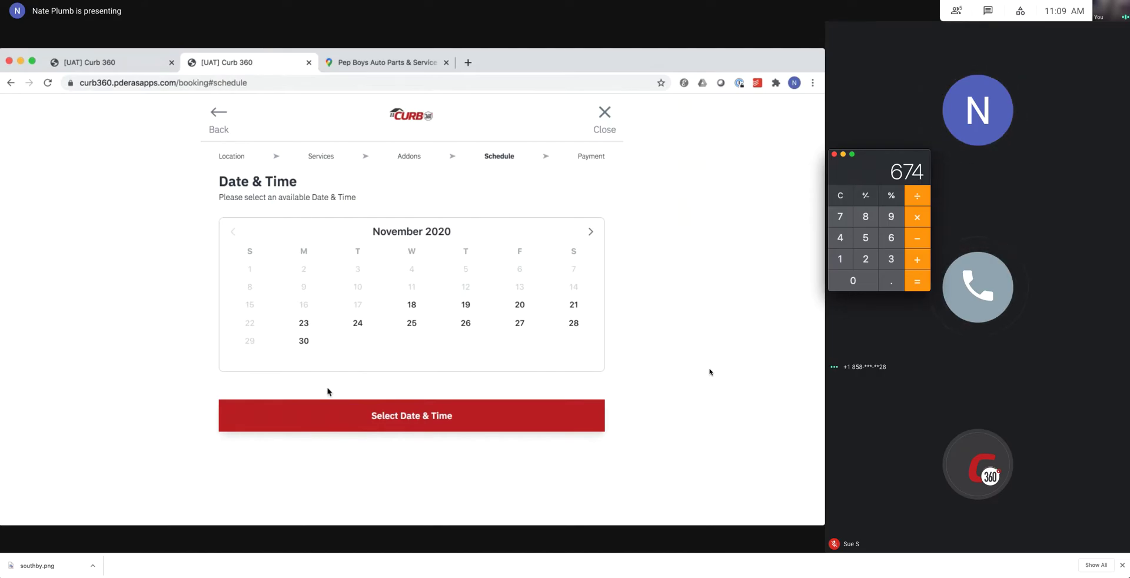
Reload the booking URL in a new fourth tab and focus the empty Location address field.
left_click_drag(209, 83, 81, 83)
key("ctrl+c")
left_click(468, 63)
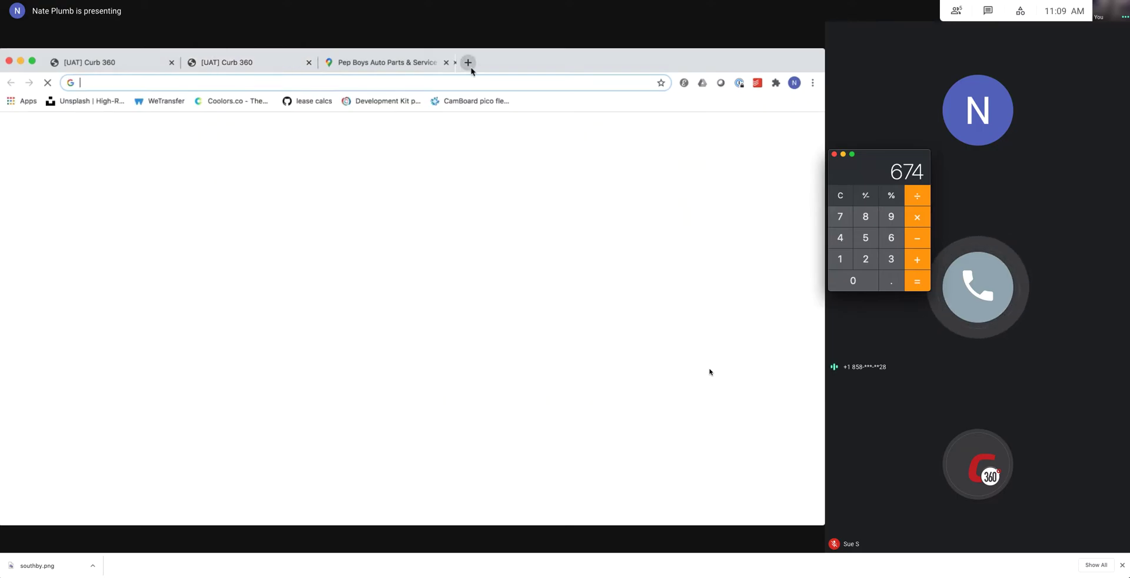
key("ctrl+v")
key("Return")
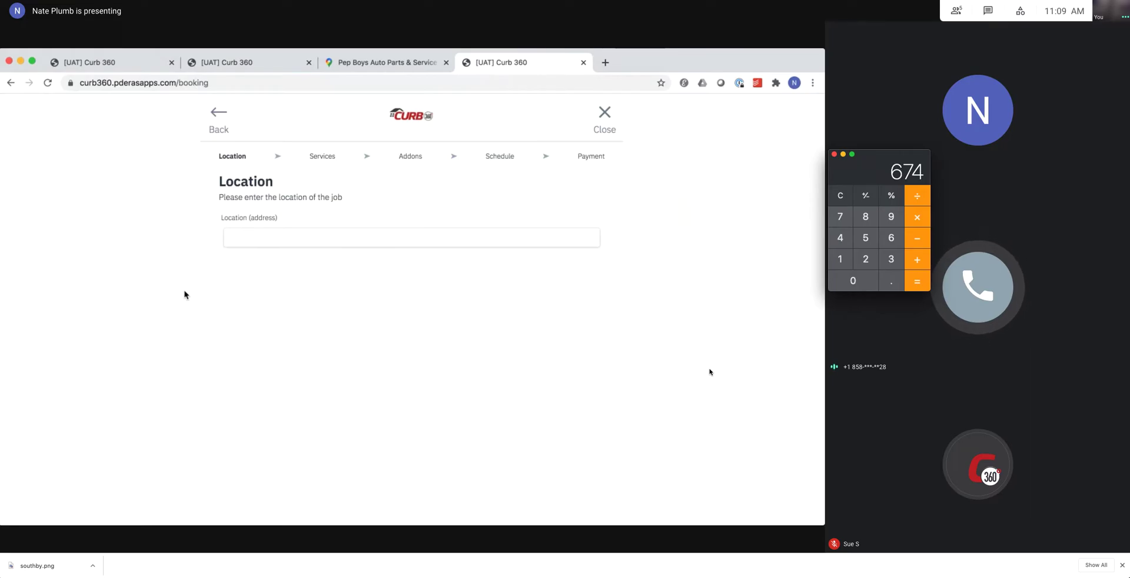
left_click(260, 238)
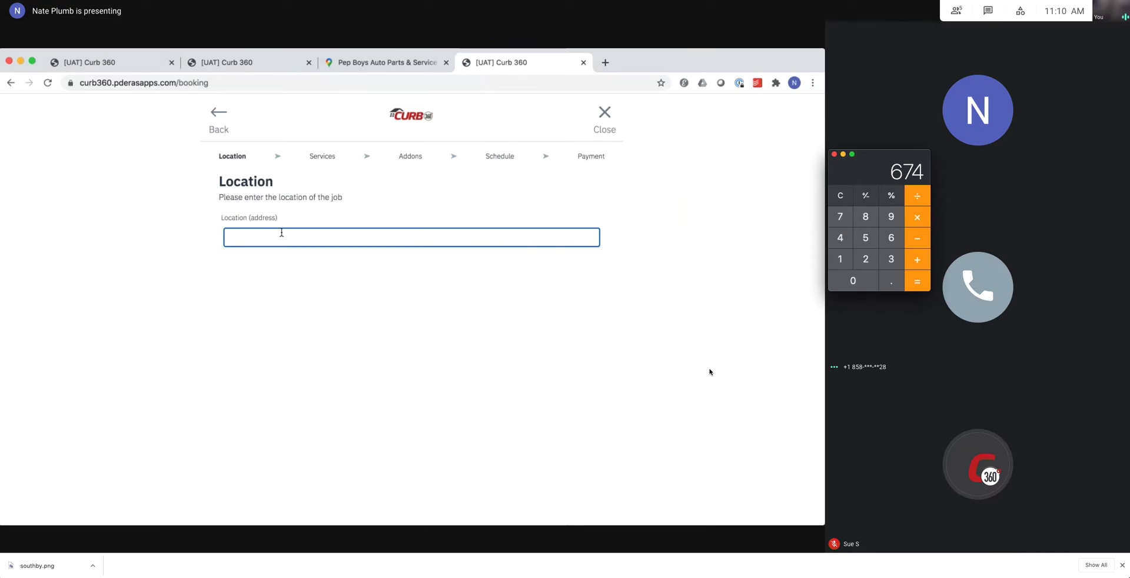
Submit a New York, NY, USA location with zip 12345 and 0 - 1,000 square footage.
type("New York")
key("Down")
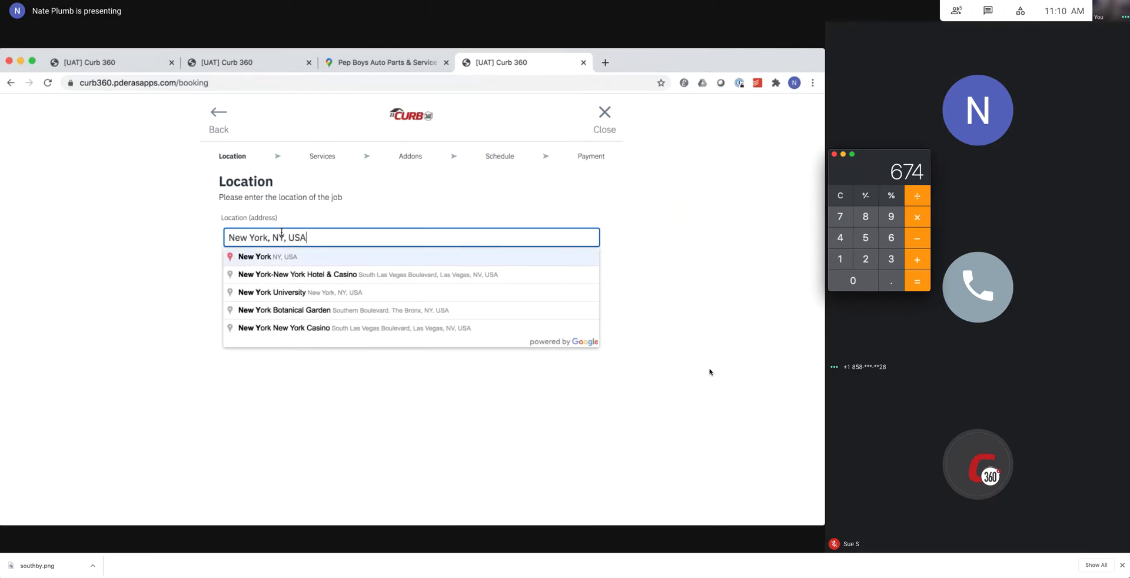
key("Return")
scroll(299, 407, "down", 4)
left_click(290, 386)
type("1234")
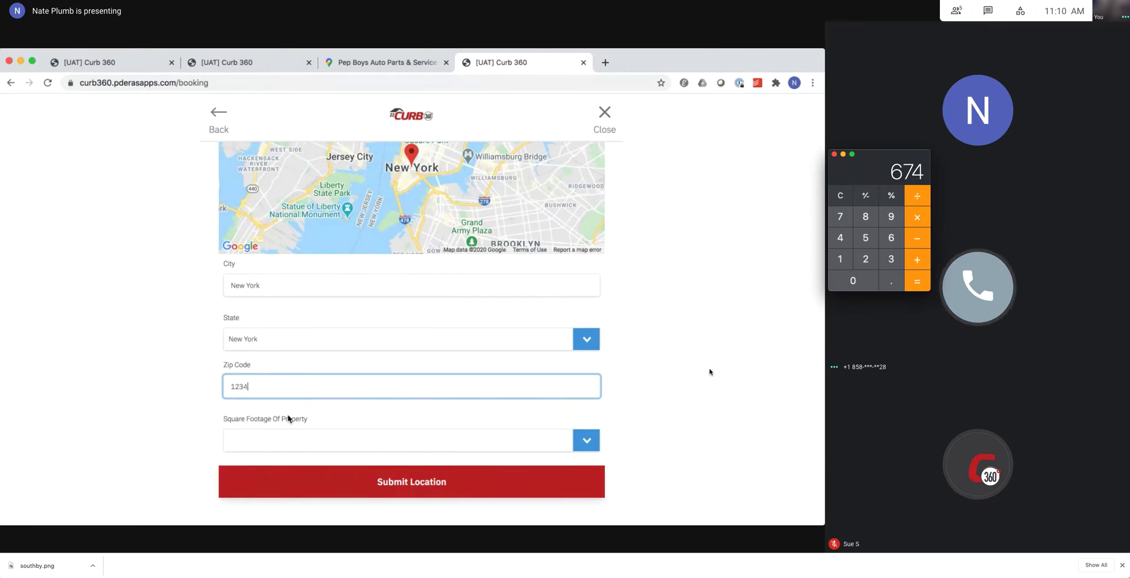
type("5")
left_click(305, 438)
left_click(298, 458)
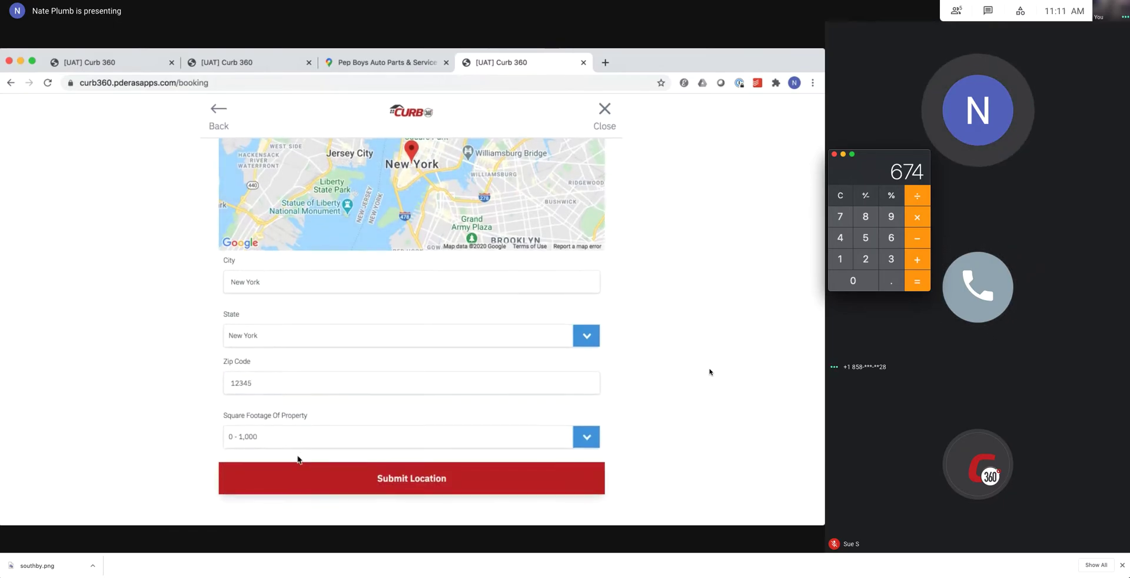
left_click(381, 478)
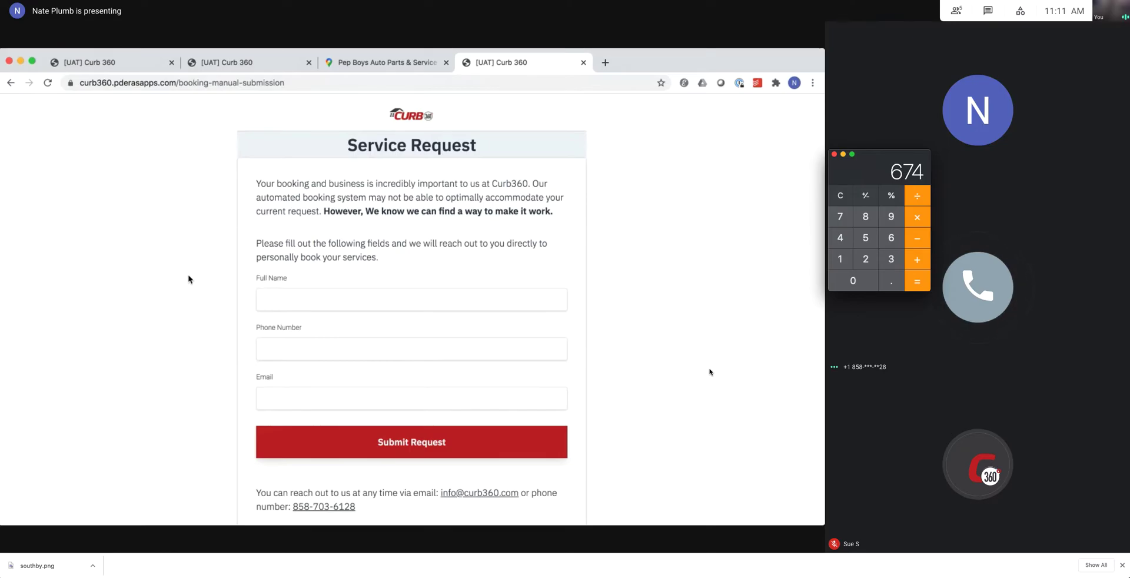
Review the Service Request form, then return to the earlier tab's November 2020 calendar.
scroll(377, 279, "down", 1)
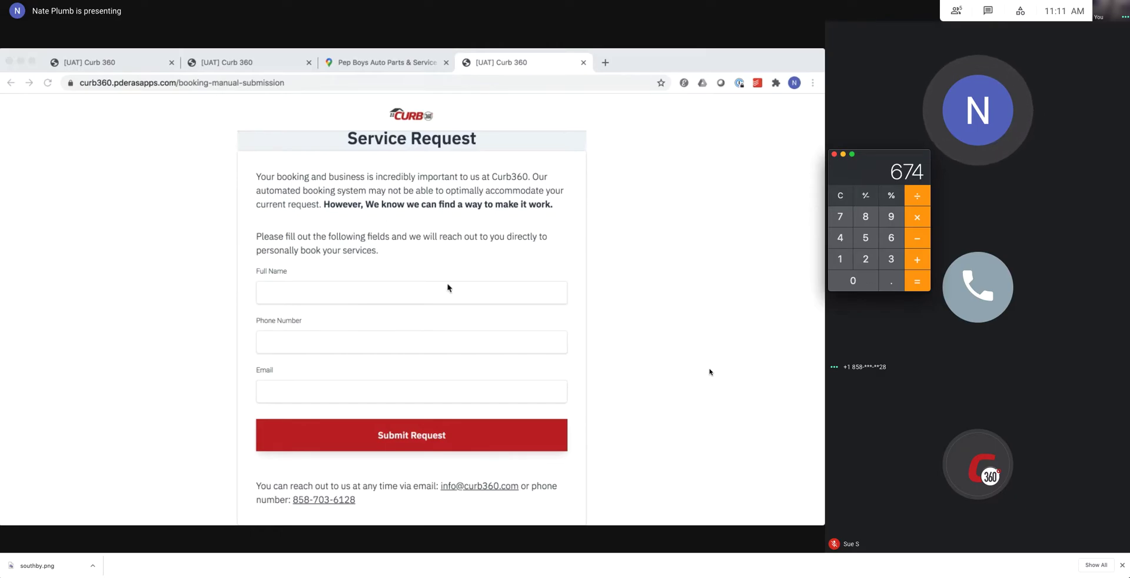
scroll(447, 288, "up", 1)
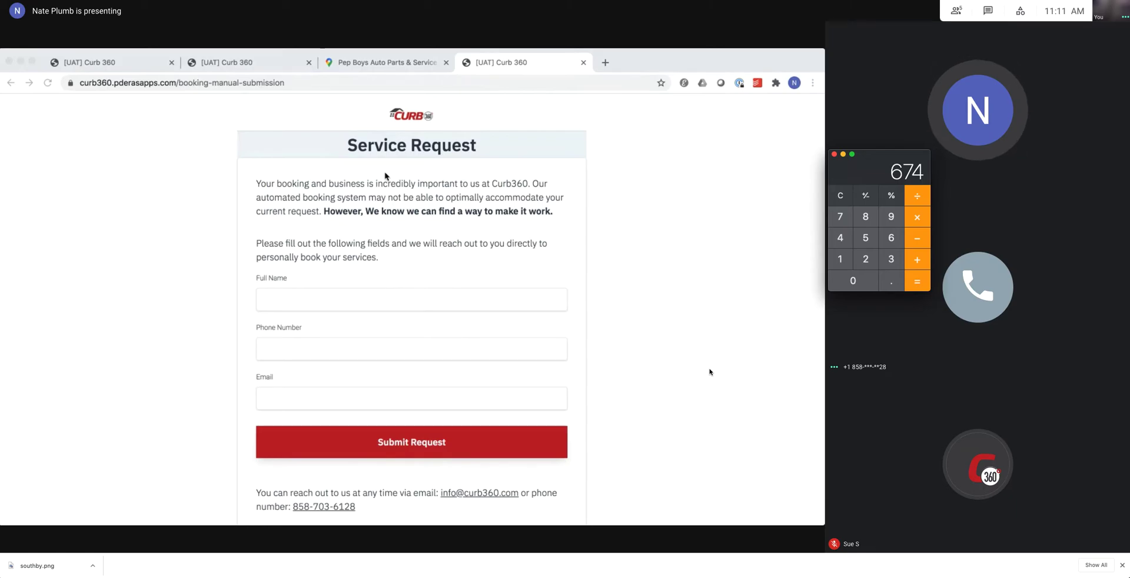
left_click(325, 215)
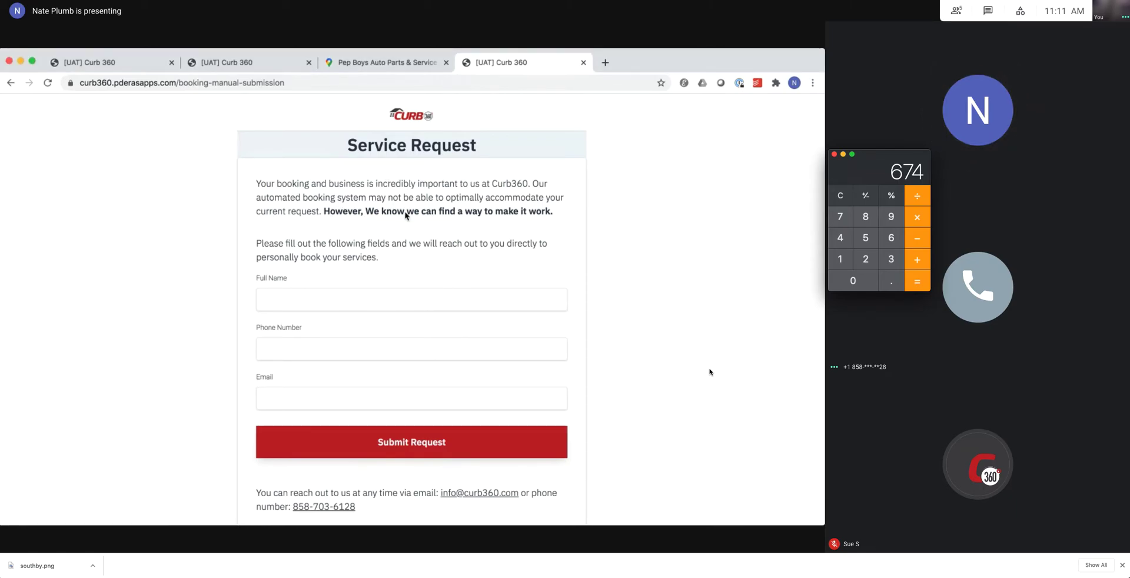
triple_click(471, 207)
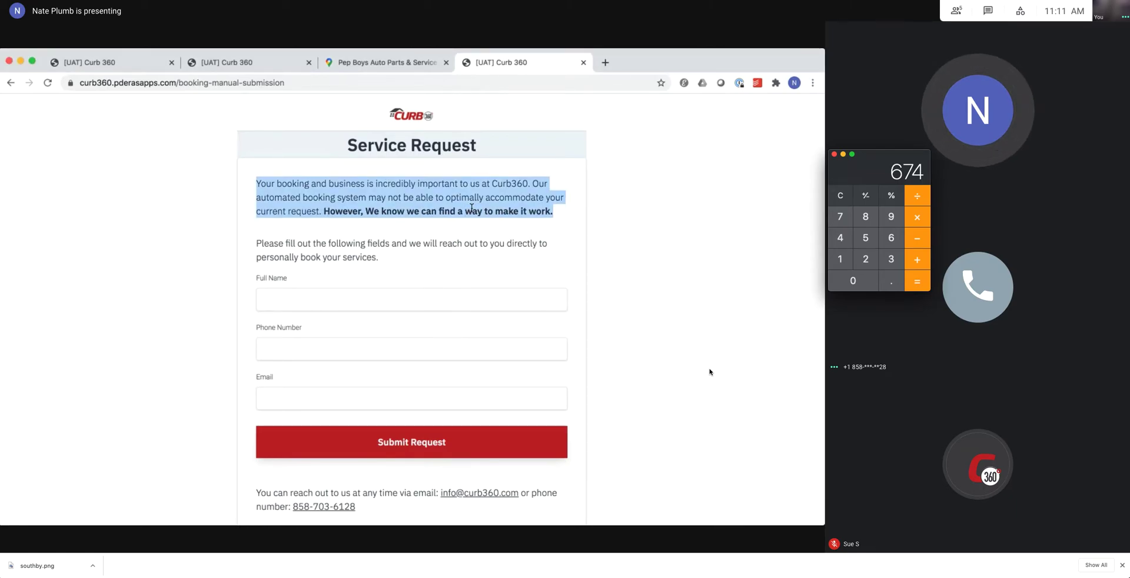
left_click(457, 226)
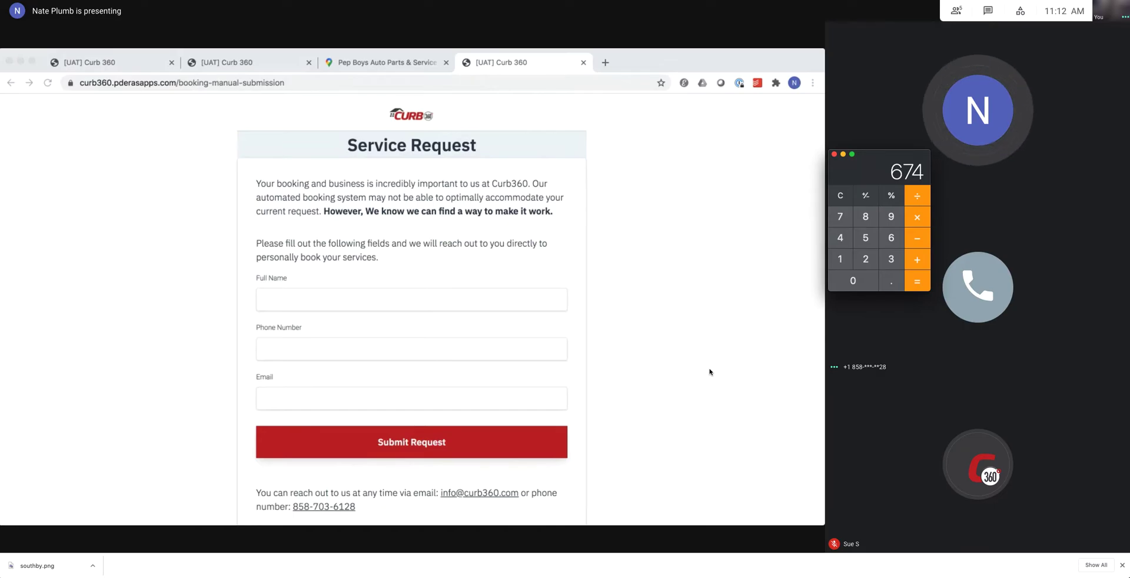
left_click(90, 308)
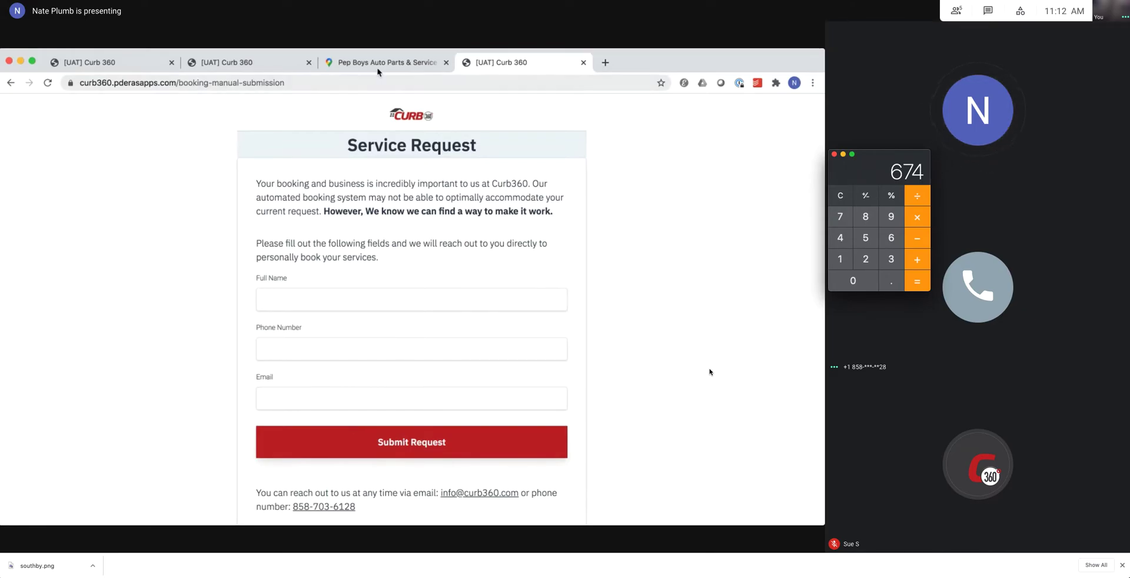
left_click(227, 64)
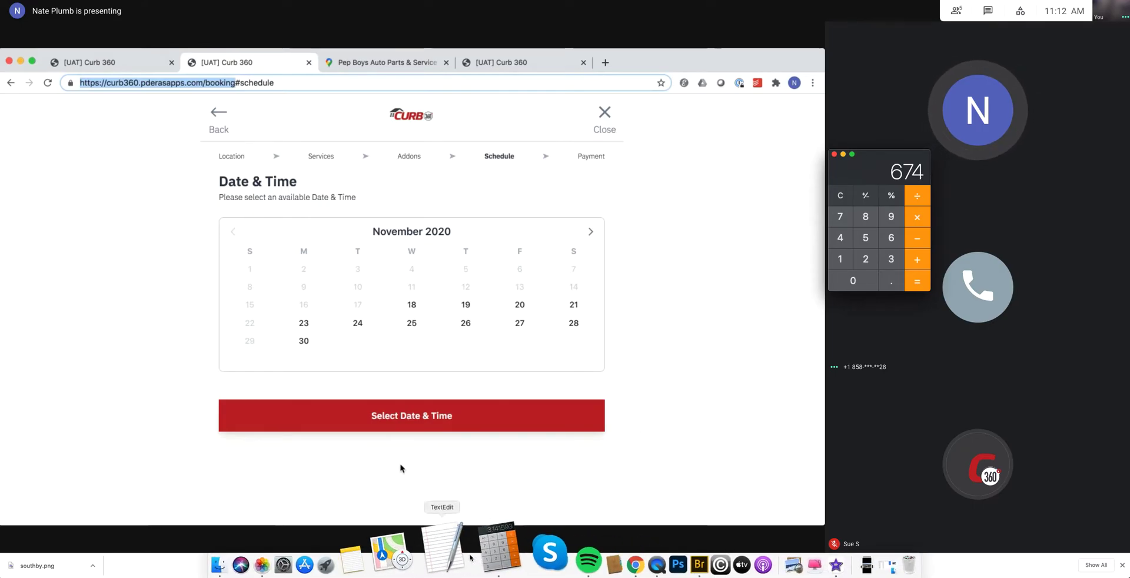
Note 'saving 1/2 completed forms. for incomplete orders' in TextEdit, then pick November 19.
left_click(463, 553)
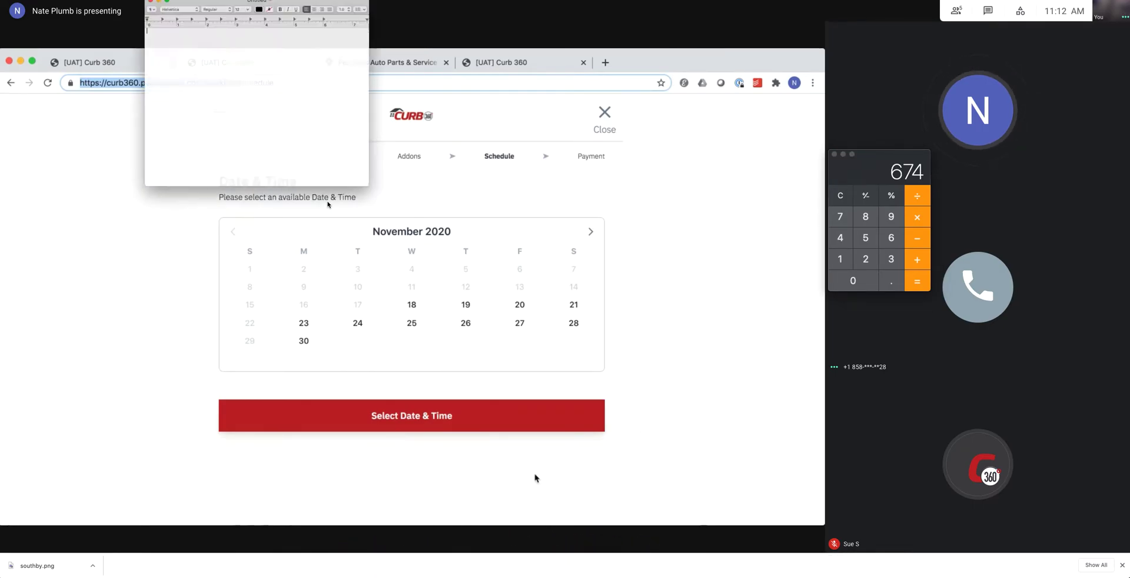
type("savin")
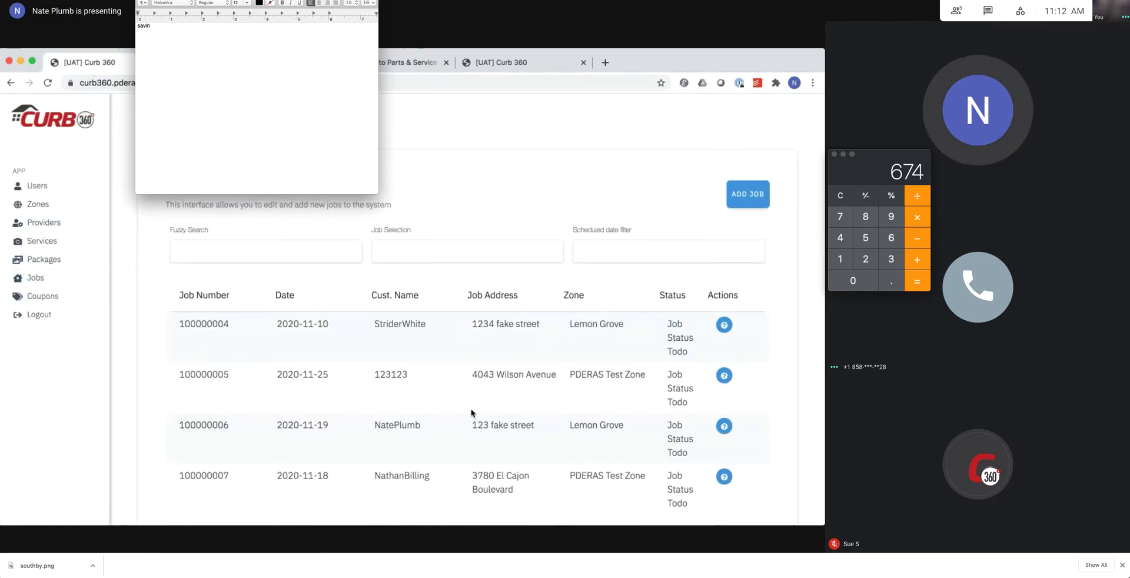
type("g 1/2")
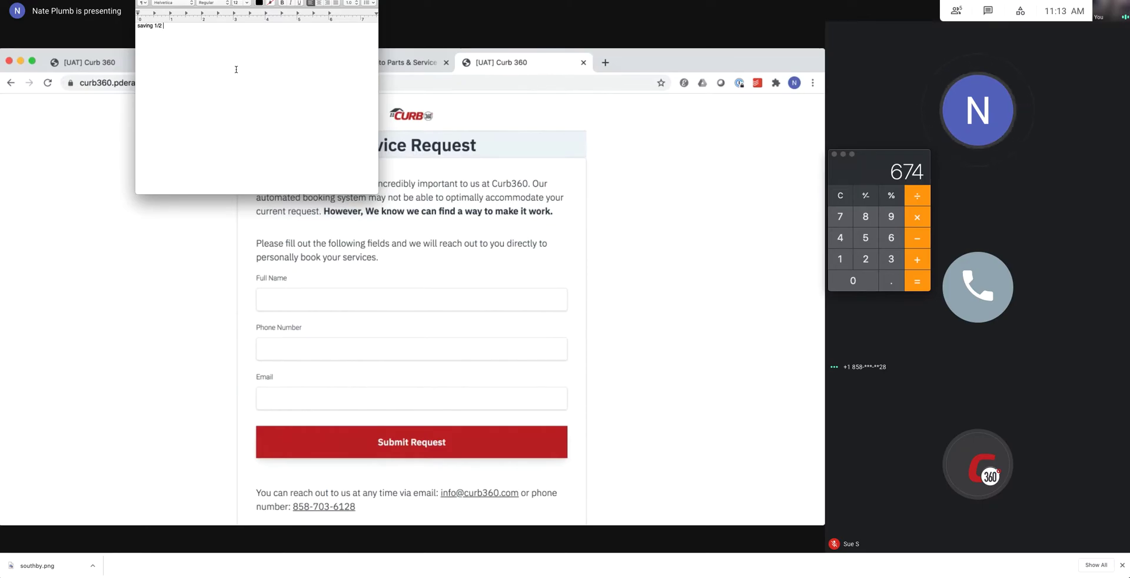
type("completed forms.")
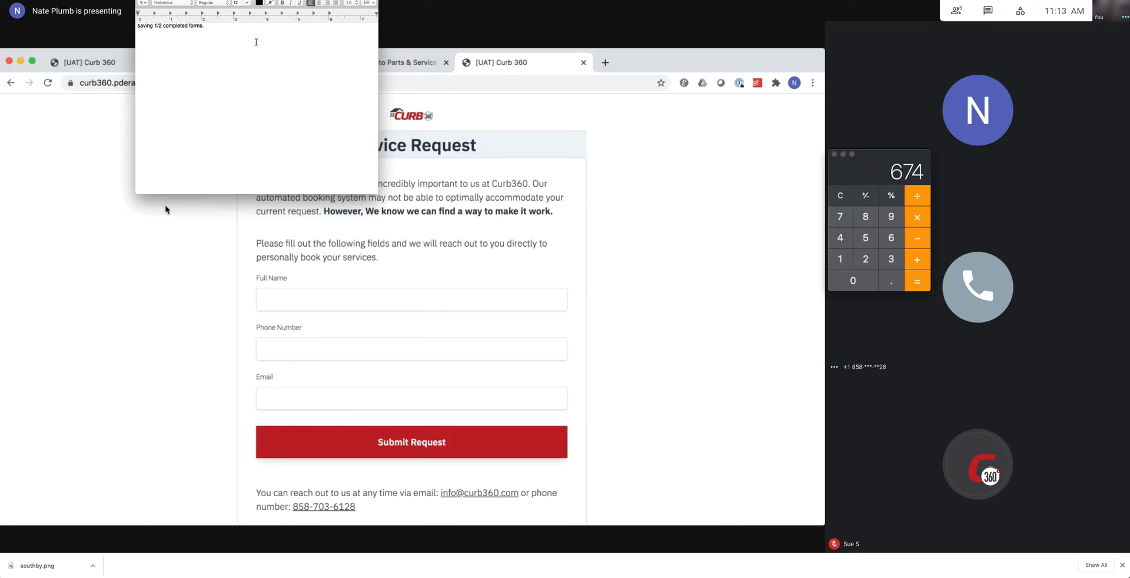
type("for incomplete orders")
left_click(466, 306)
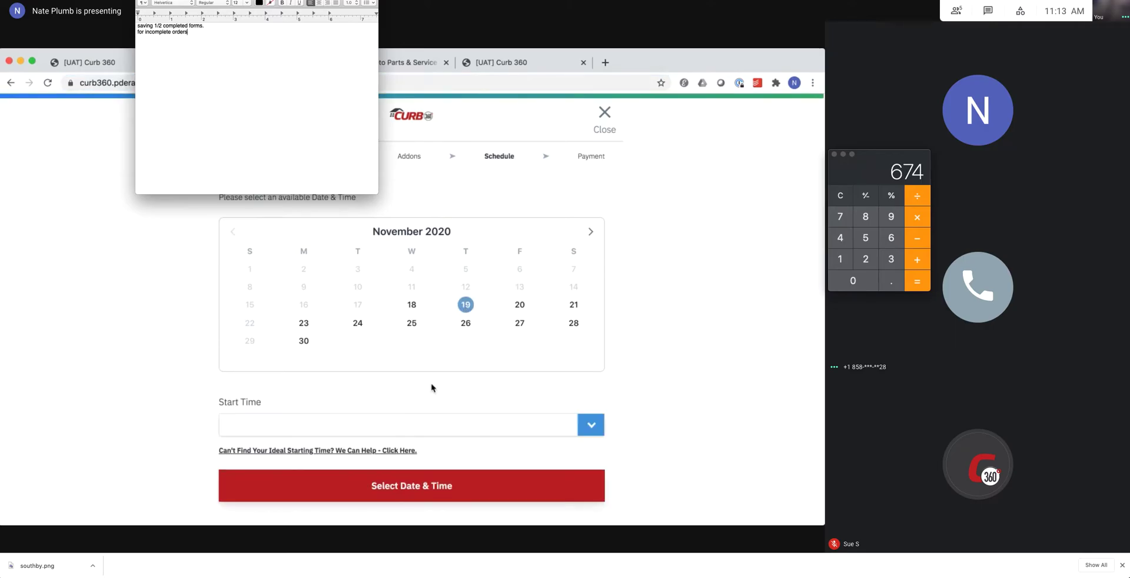
Set a 4 PM start time for November 19 and continue to the Payment step.
left_click(420, 417)
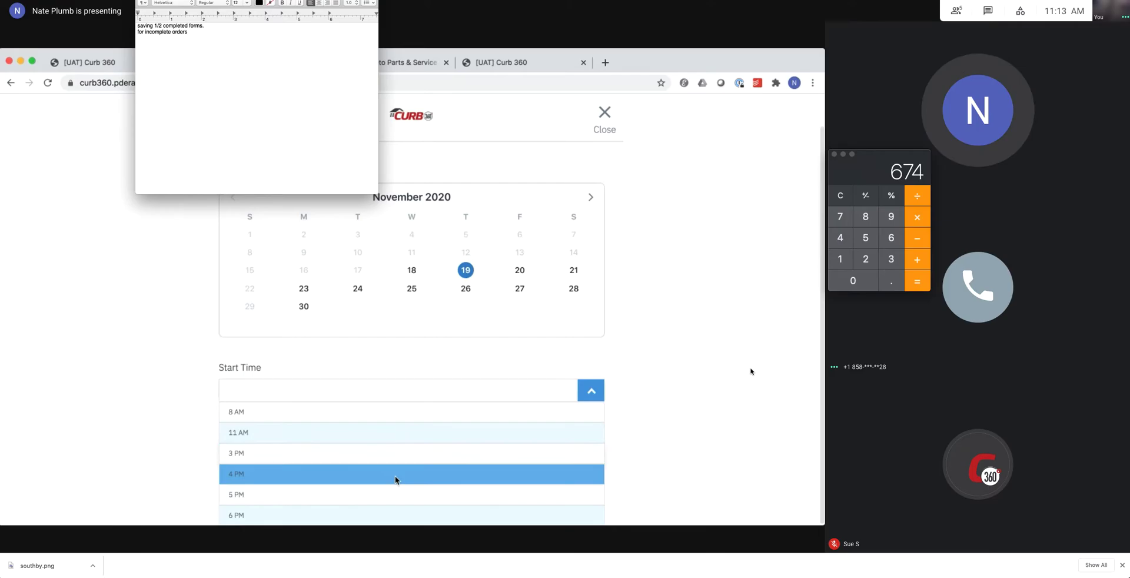
left_click(751, 372)
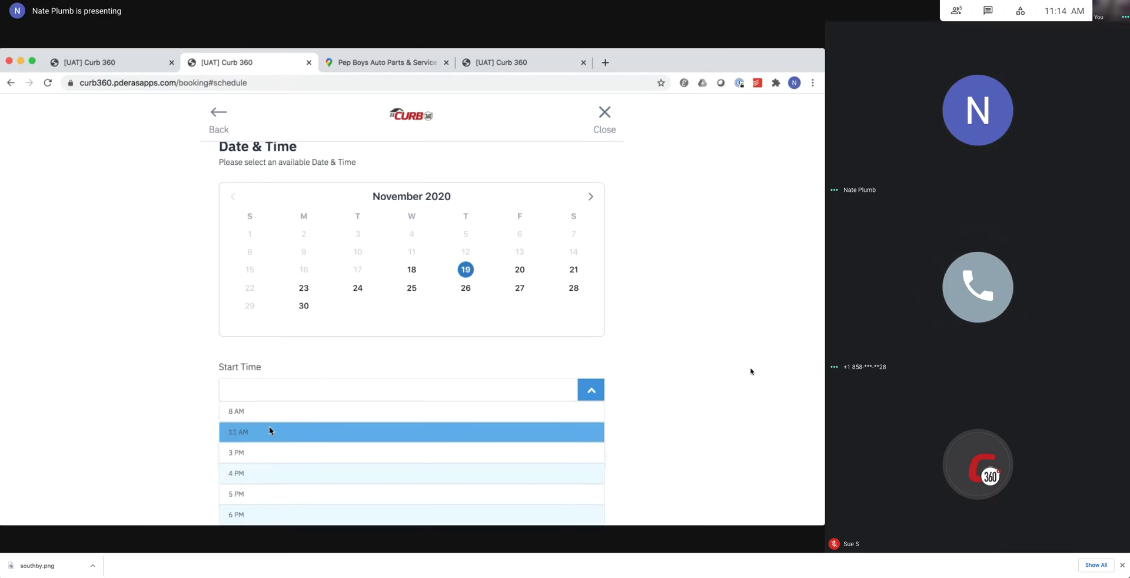
left_click(269, 473)
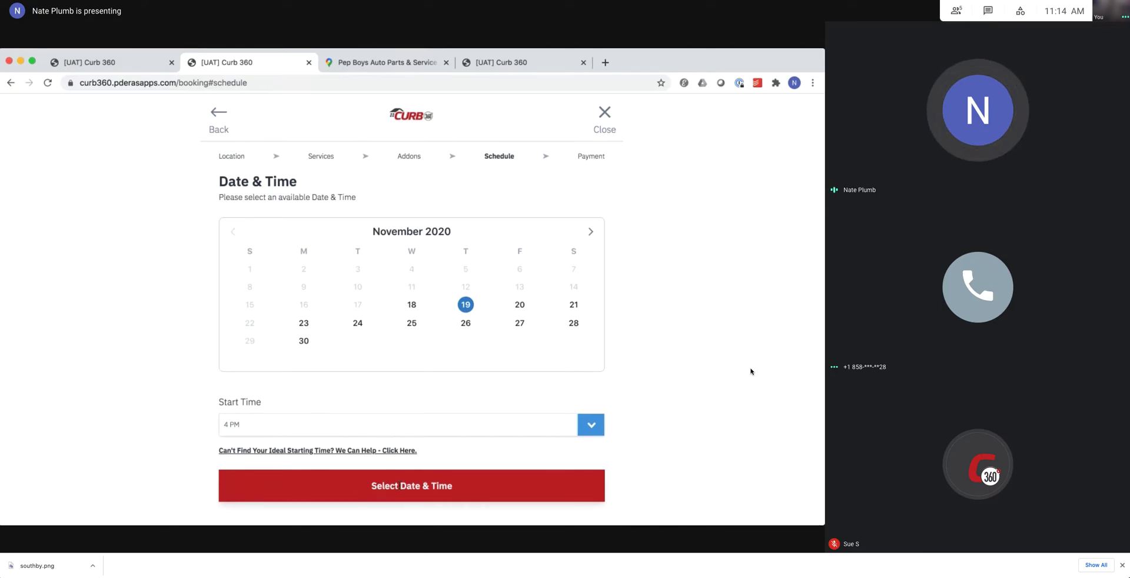
left_click(398, 489)
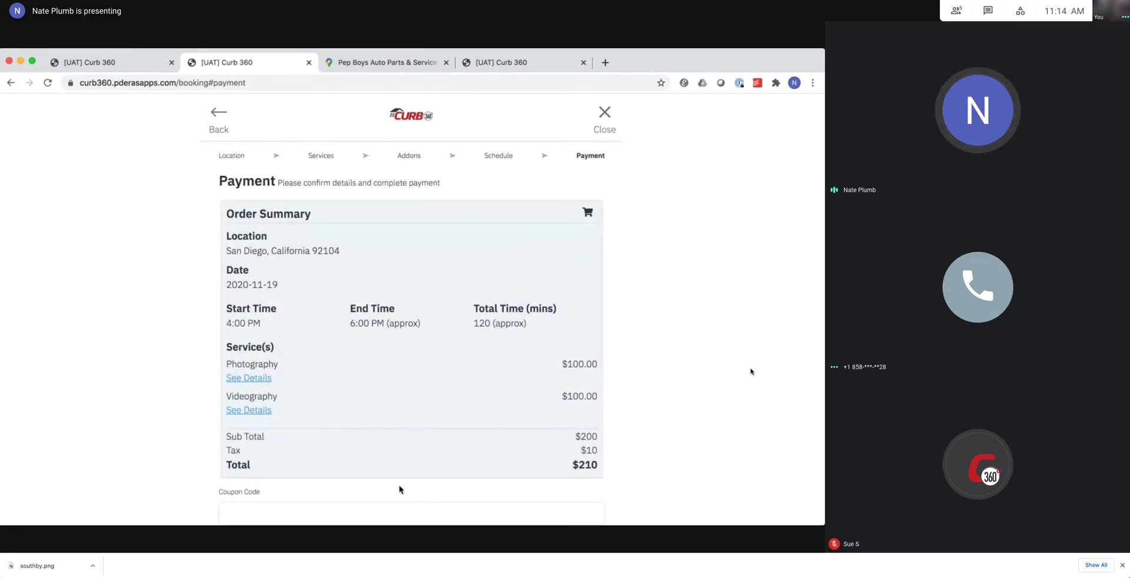
Look over the payment form's contact, billing and payment fields, then view the admin Jobs list.
scroll(399, 488, "down", 1)
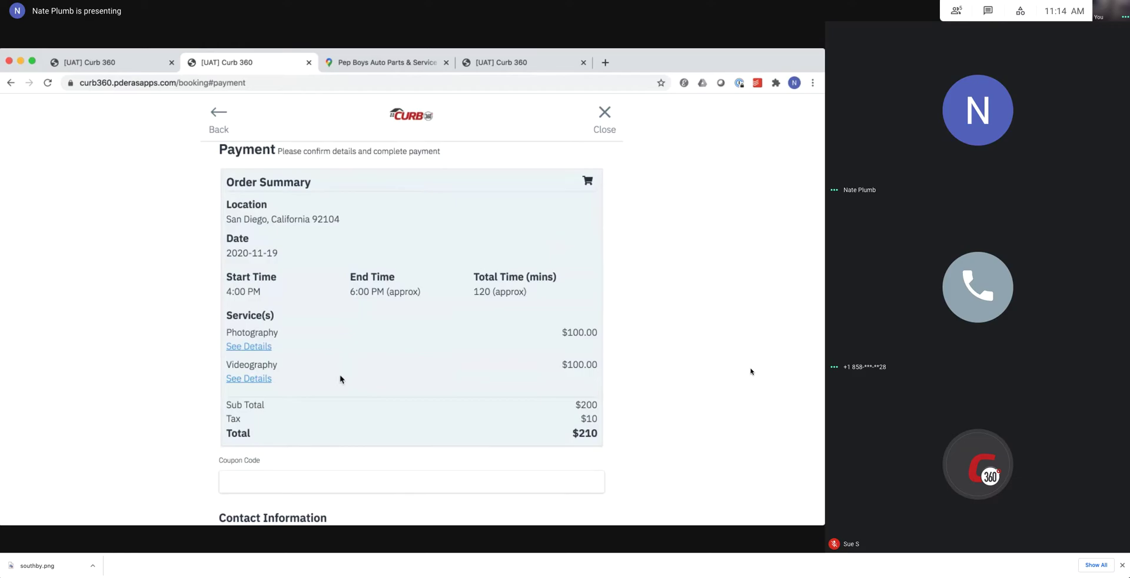
scroll(340, 379, "down", 10)
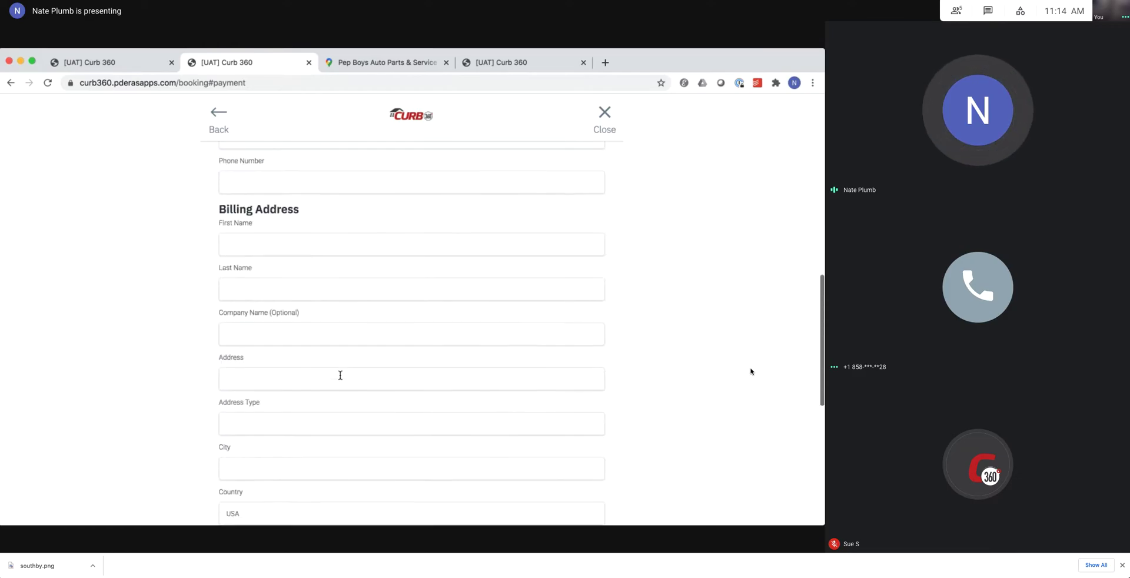
scroll(340, 374, "down", 7)
scroll(340, 375, "up", 3)
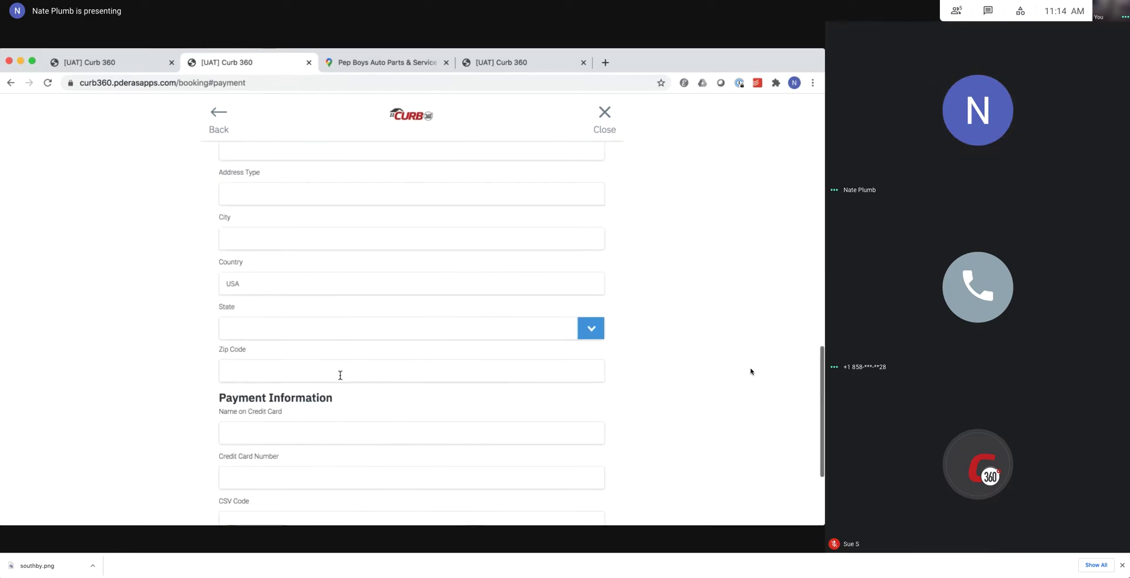
scroll(340, 375, "up", 8)
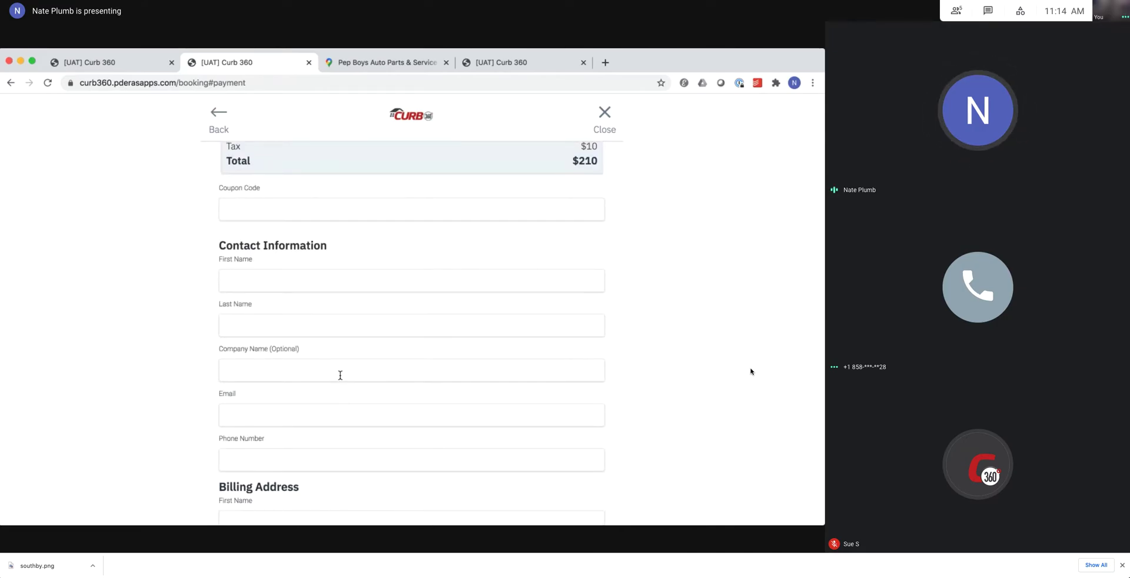
scroll(340, 375, "down", 10)
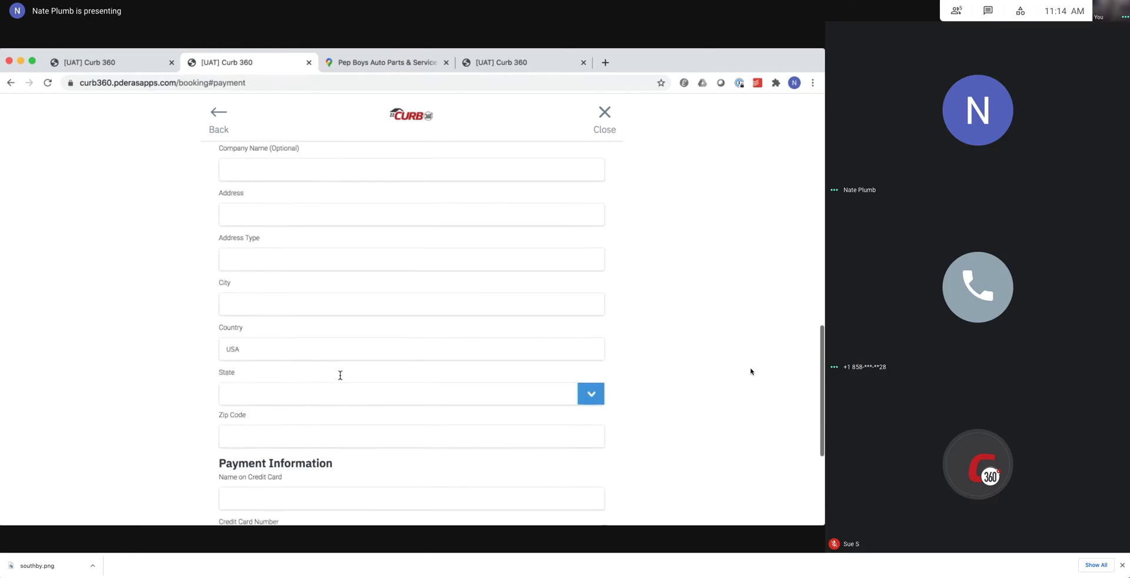
scroll(341, 375, "down", 2)
scroll(340, 375, "up", 9)
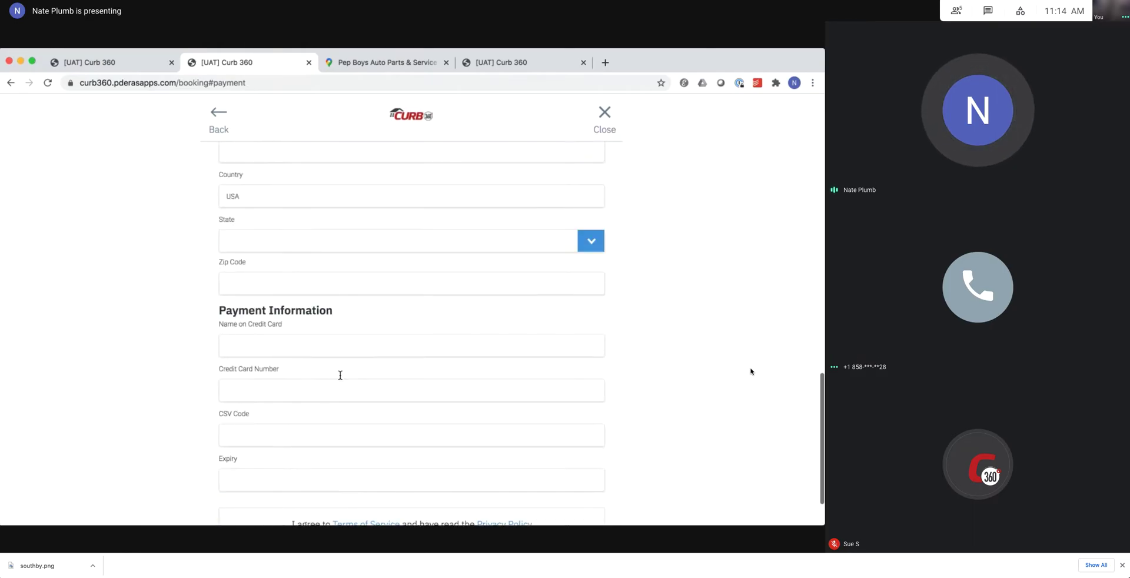
scroll(340, 375, "up", 3)
scroll(340, 375, "down", 10)
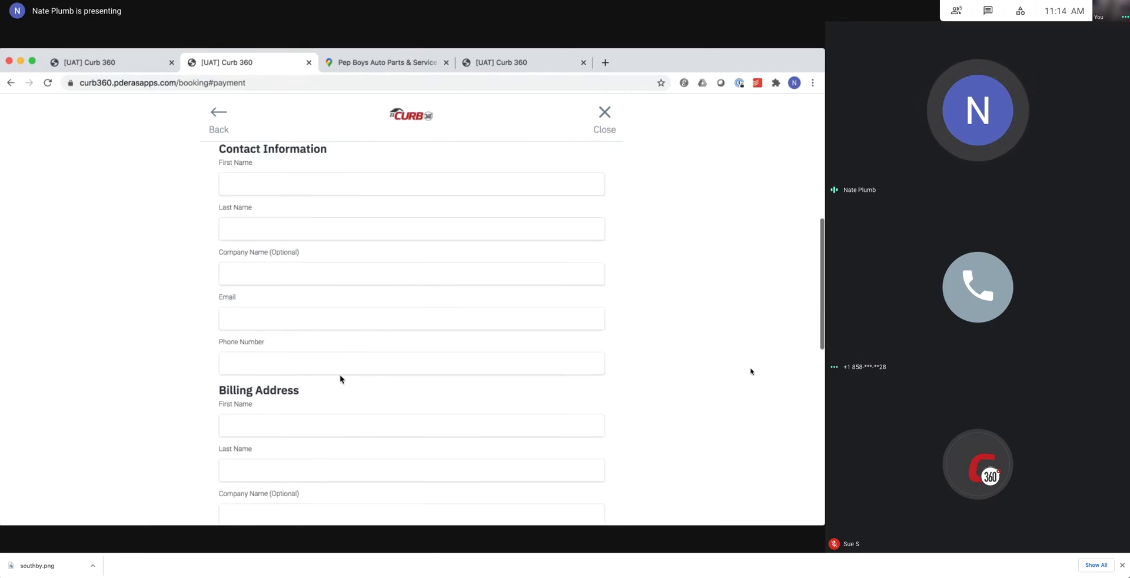
scroll(340, 379, "down", 3)
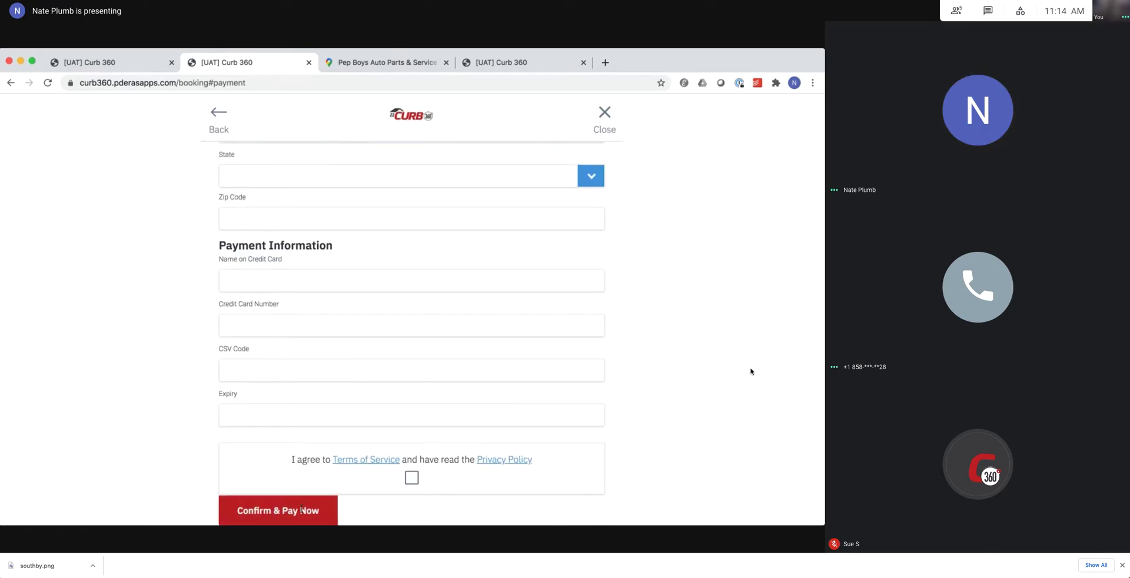
left_click(111, 64)
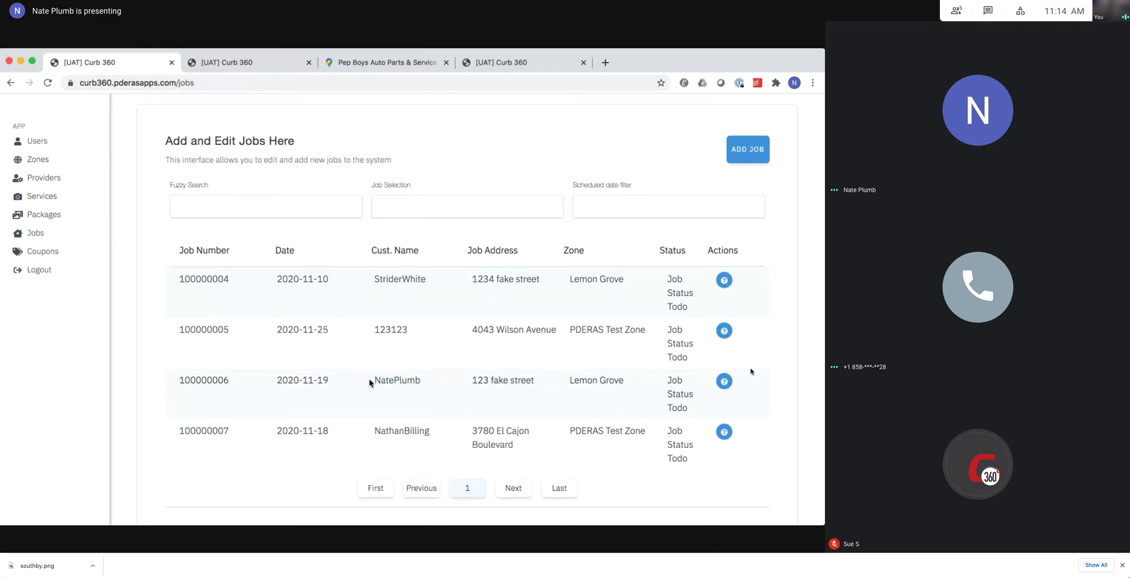
Return to the booking Payment form and scroll back to the $210 Order Summary.
left_click(252, 66)
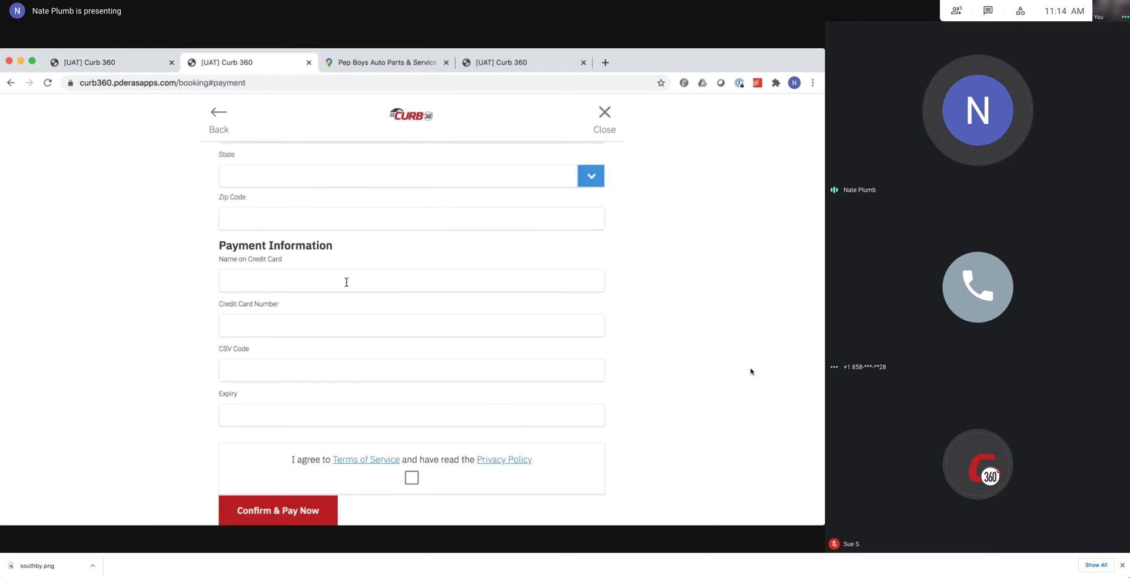
scroll(345, 280, "up", 3)
left_click(510, 70)
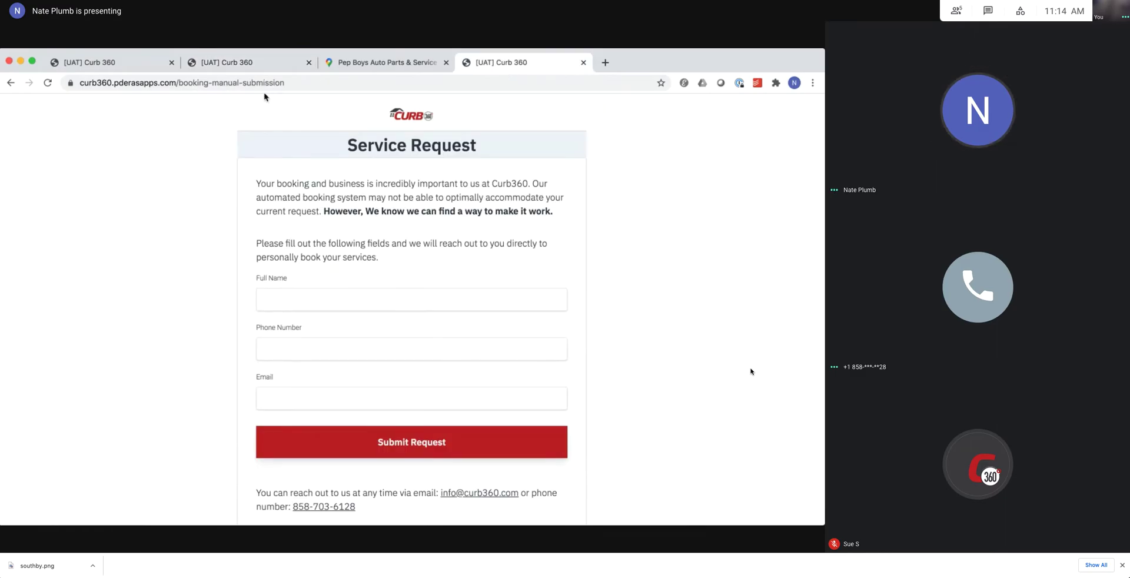
left_click(246, 63)
scroll(306, 387, "down", 3)
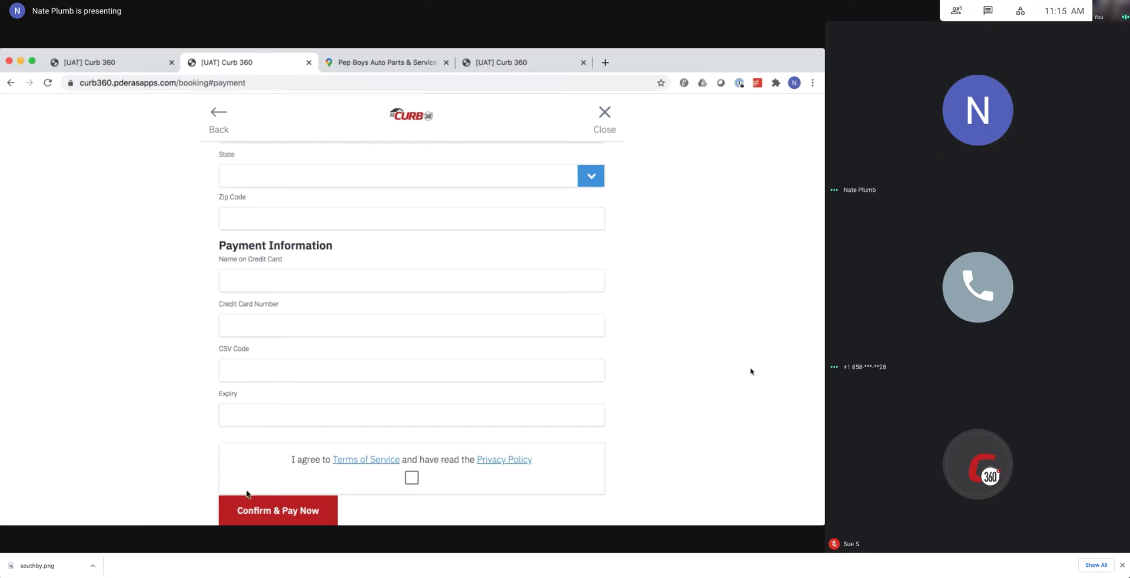
scroll(184, 434, "up", 10)
scroll(183, 434, "down", 10)
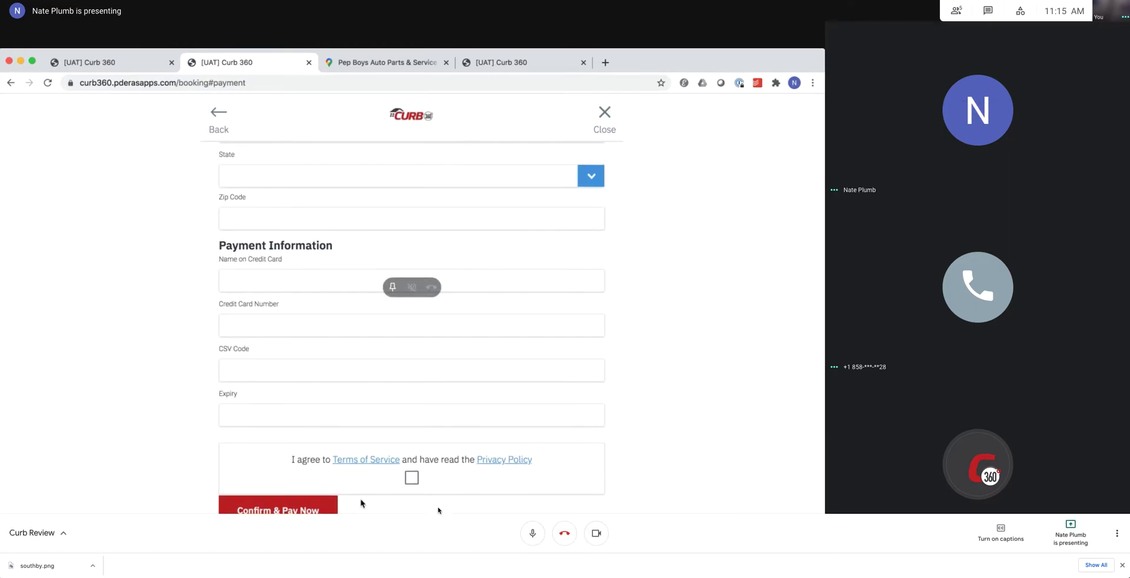
scroll(363, 504, "up", 18)
scroll(360, 504, "up", 2)
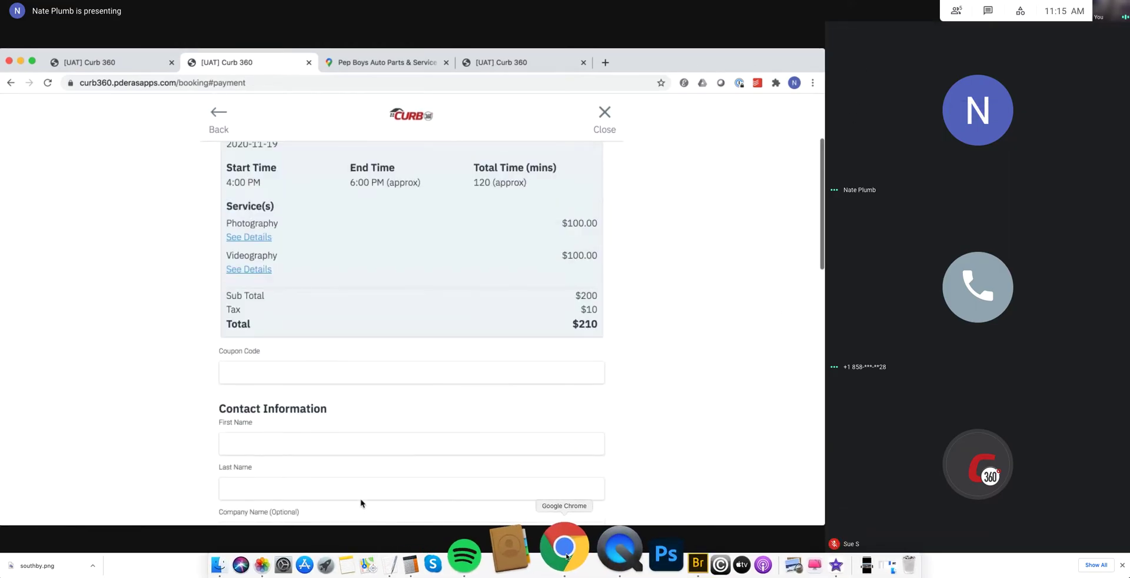
scroll(361, 503, "up", 4)
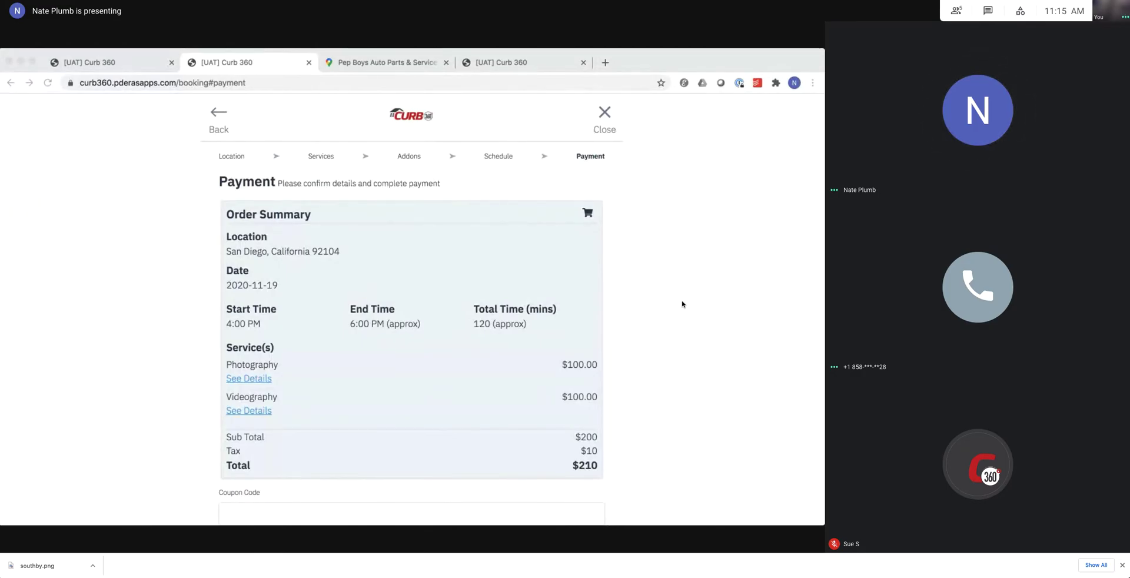
Go to the admin Packages page and start a new package.
left_click(109, 67)
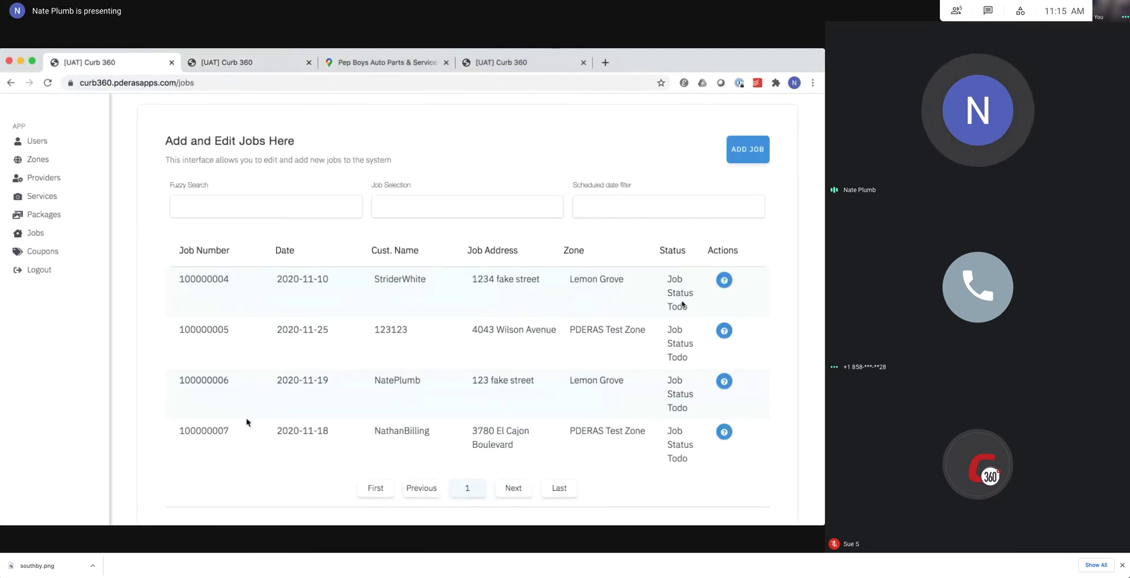
left_click(47, 217)
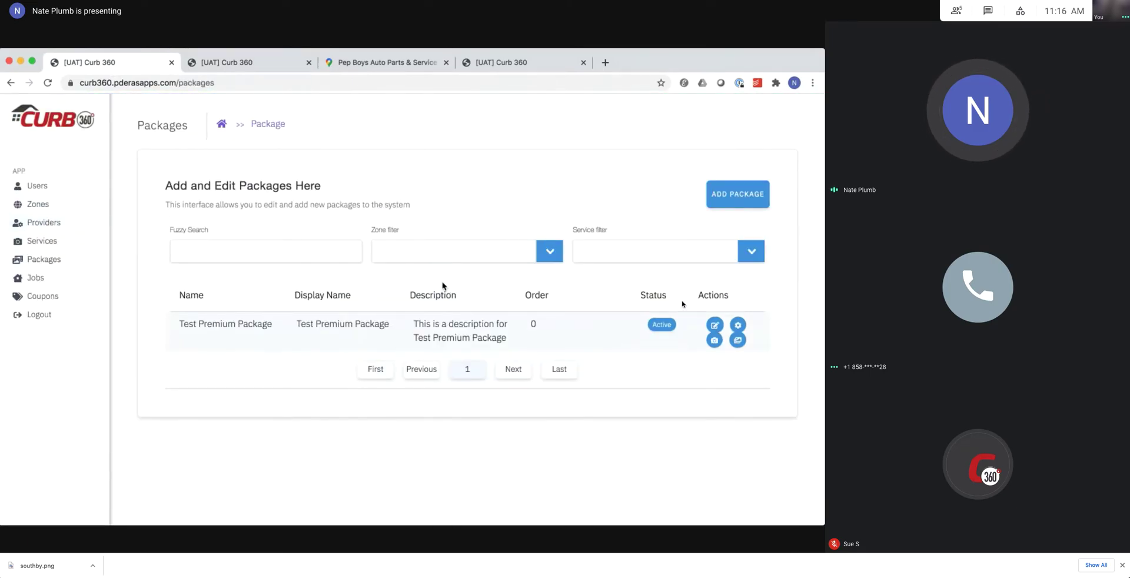
left_click(720, 194)
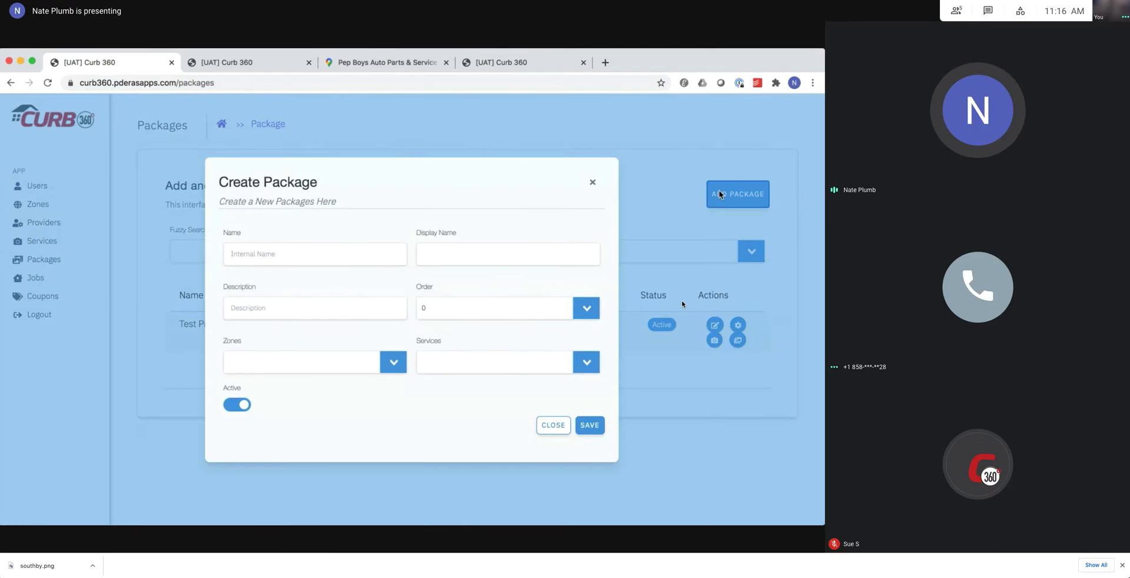
Add Photography, Virtual Tour and Aerial Video services, then close the package form unsaved.
left_click(450, 361)
left_click(463, 386)
left_click(500, 361)
left_click(492, 424)
left_click(556, 356)
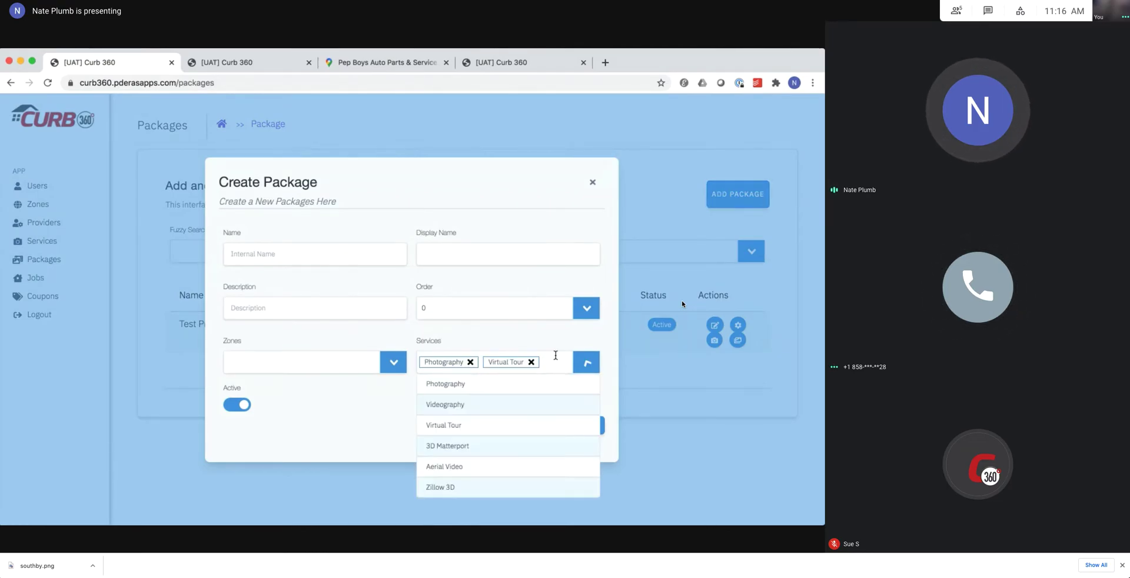
left_click(506, 466)
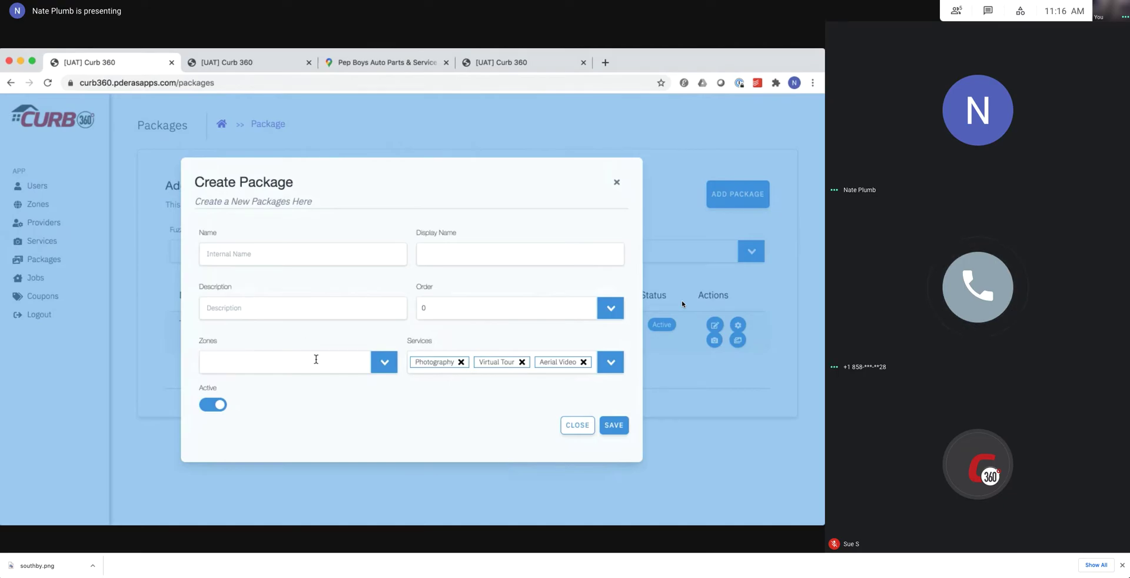
left_click(317, 362)
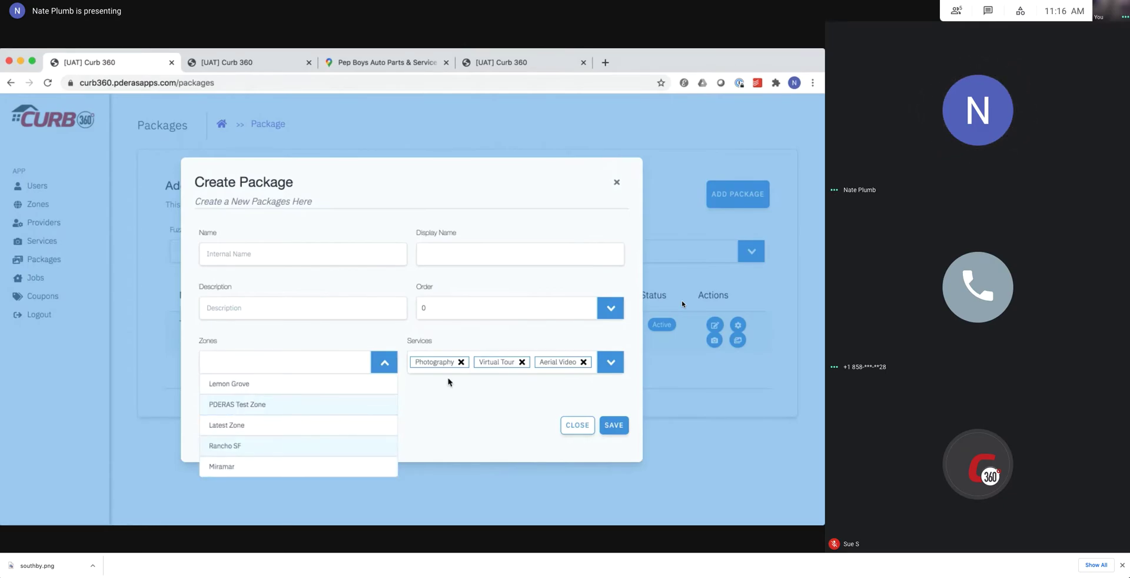
left_click(453, 422)
left_click(579, 427)
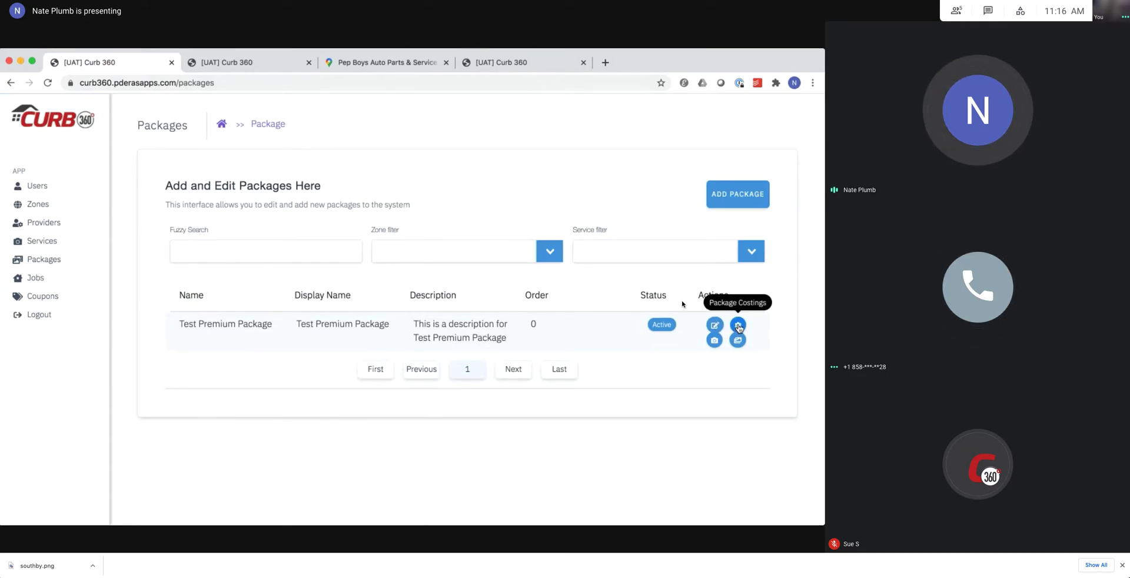
left_click(738, 325)
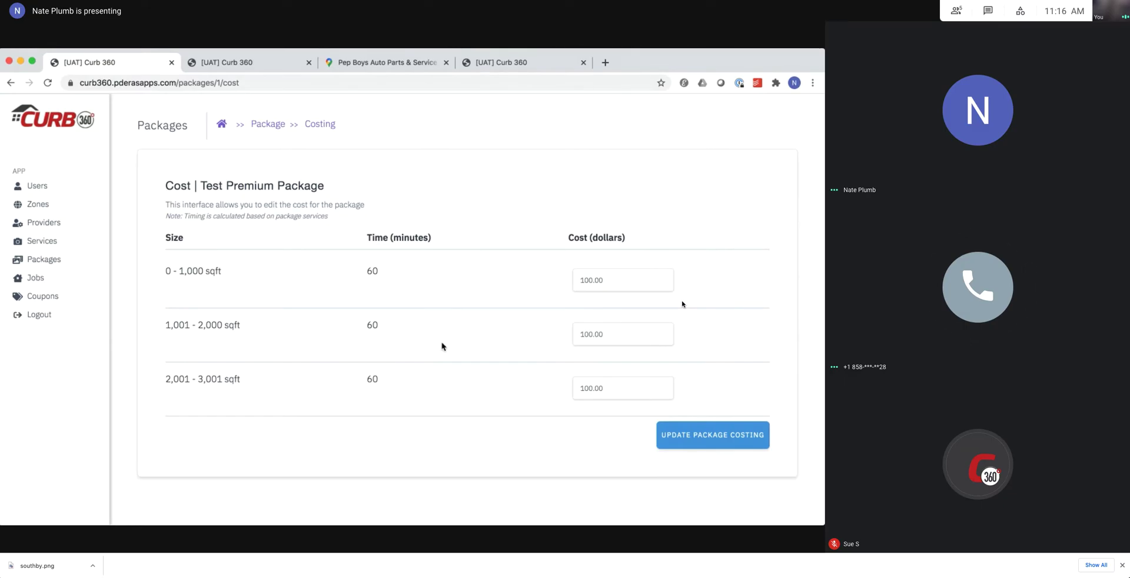
left_click(11, 82)
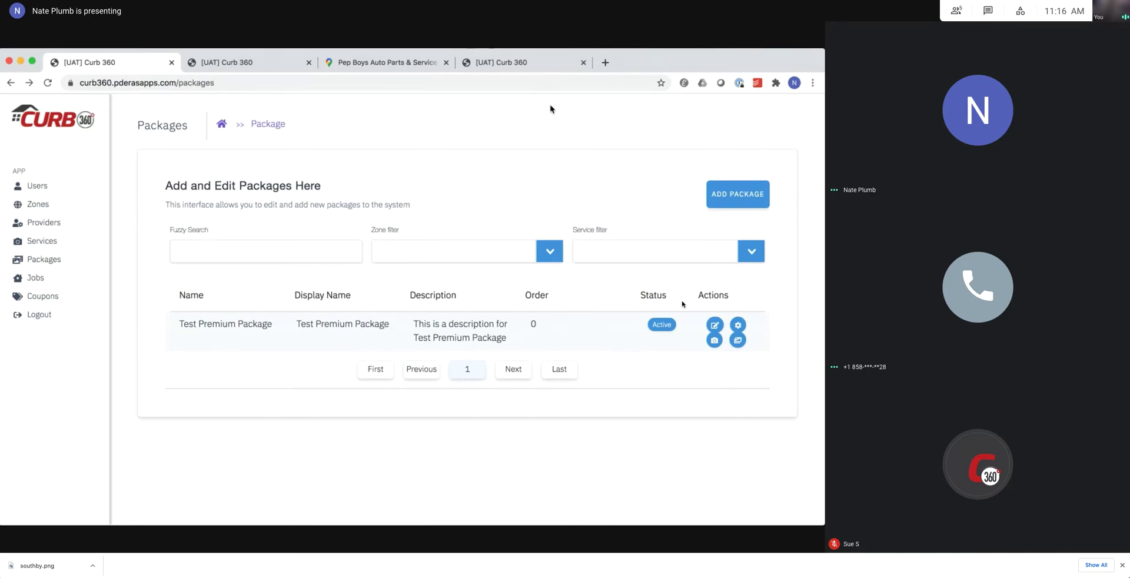
Submit the 3550 El Cajon Boulevard address with 0 - 1,000 square footage.
left_click(488, 57)
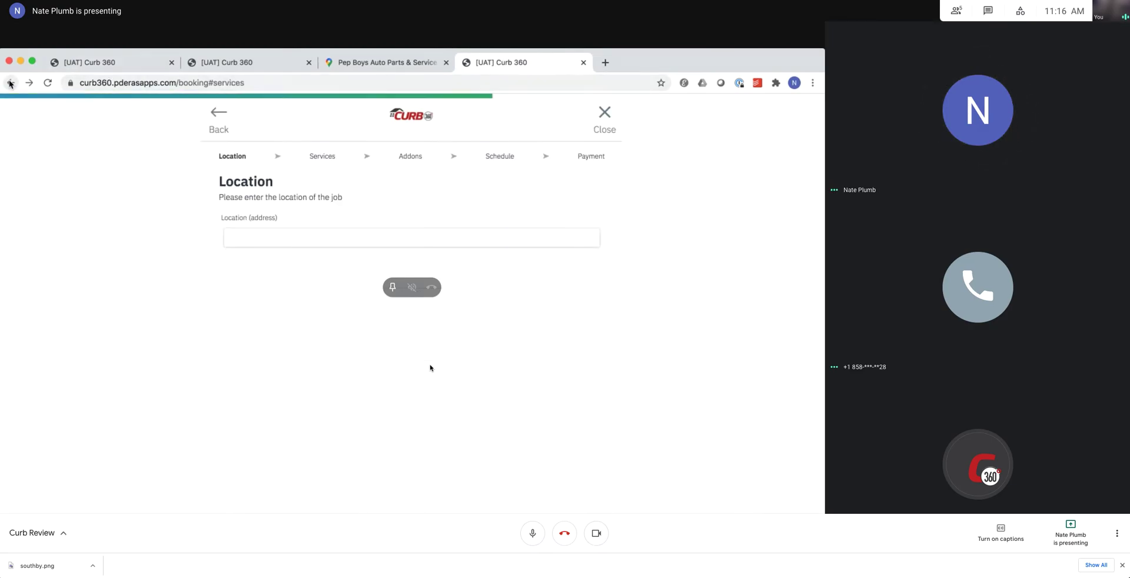
left_click(299, 236)
type("35")
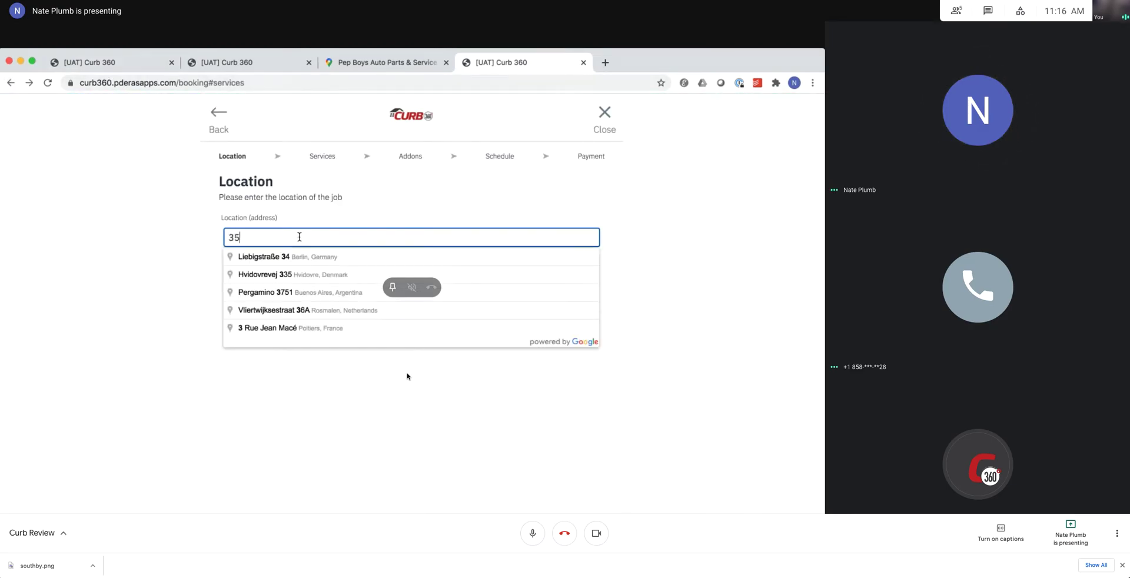
type("50 el")
key("Down")
key("Return")
scroll(408, 375, "down", 3)
left_click(391, 439)
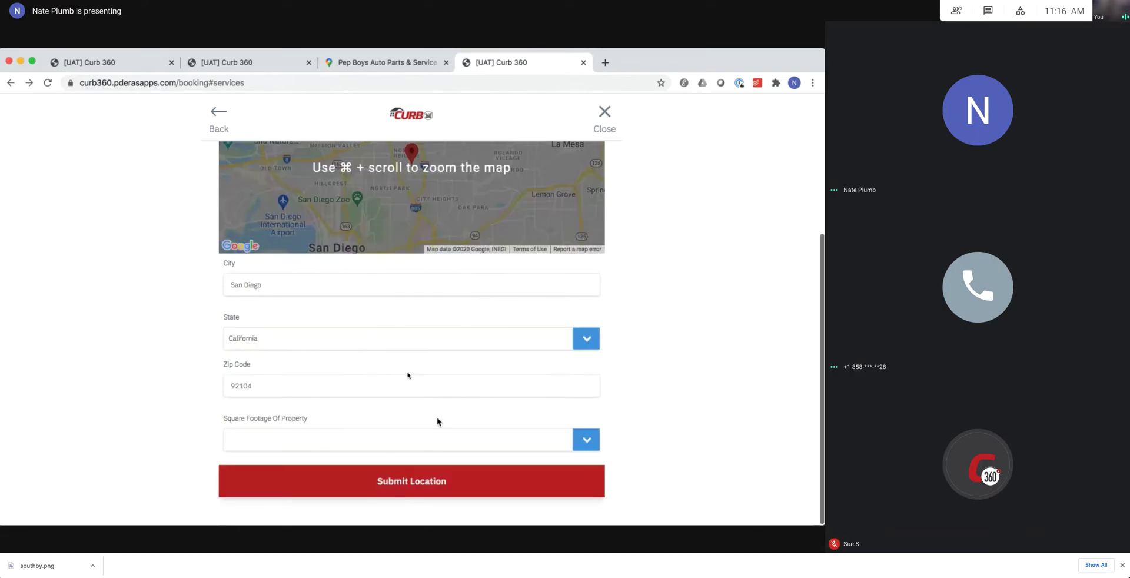
left_click(366, 469)
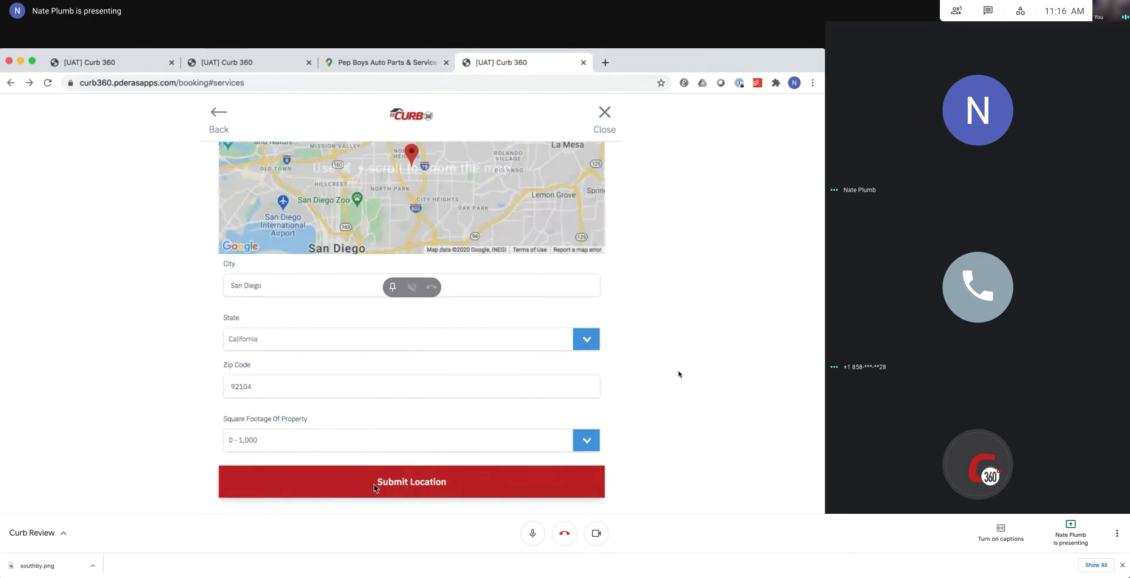
left_click(375, 486)
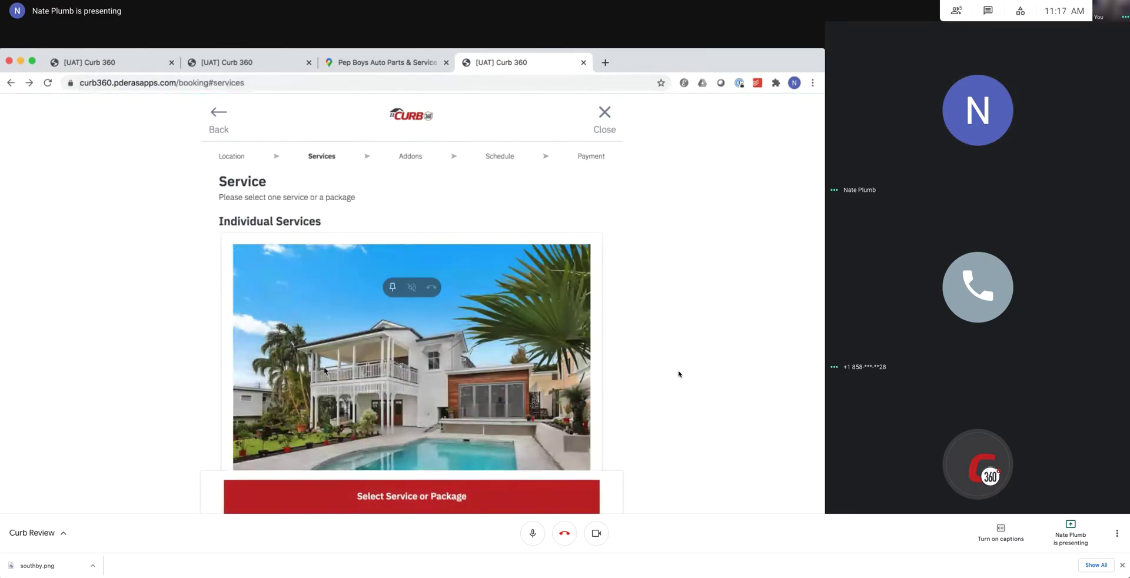
Scroll the services list, then check the other booking's order summary and admin packages.
scroll(324, 371, "down", 10)
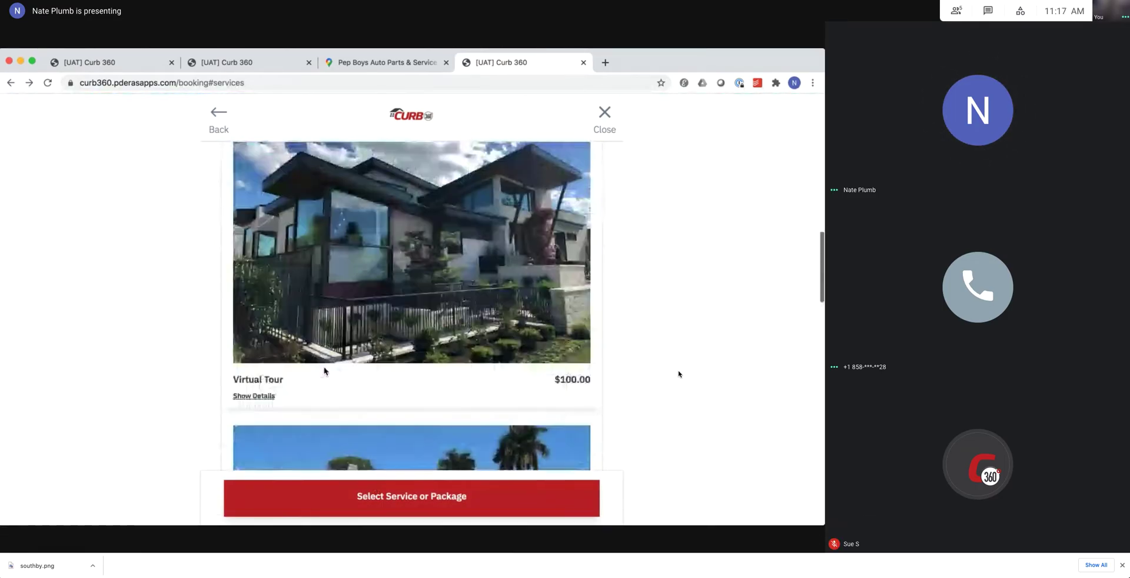
scroll(324, 371, "down", 10)
scroll(324, 371, "down", 10)
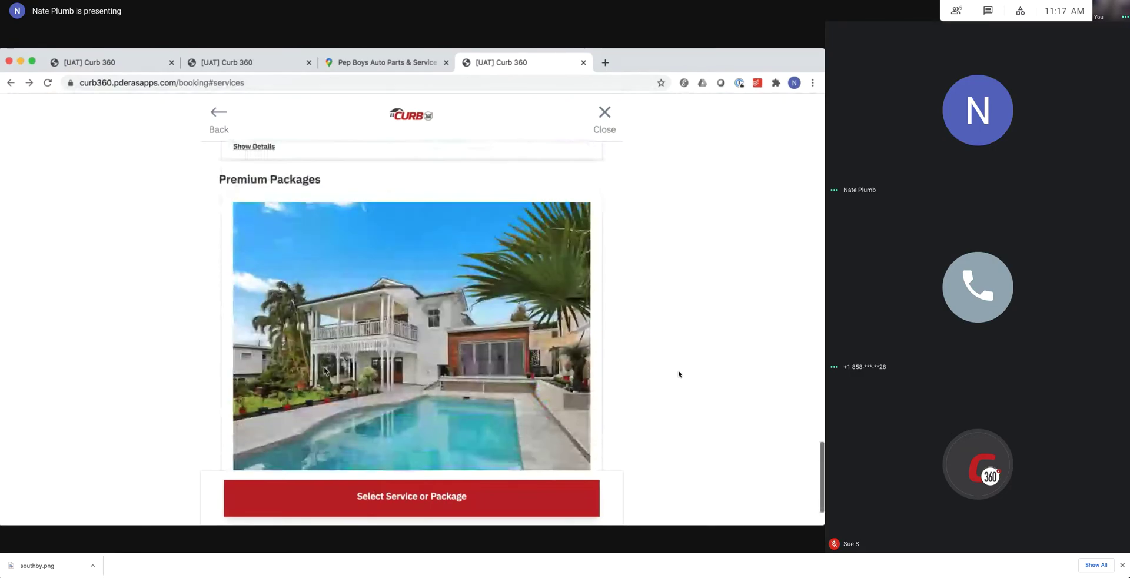
scroll(324, 371, "down", 3)
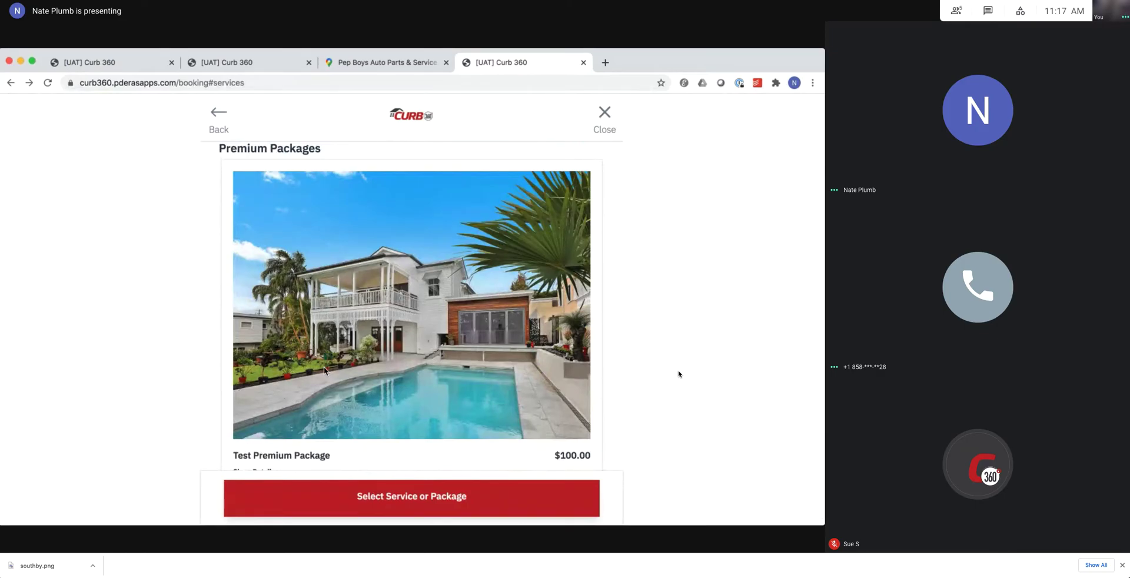
scroll(324, 371, "down", 1)
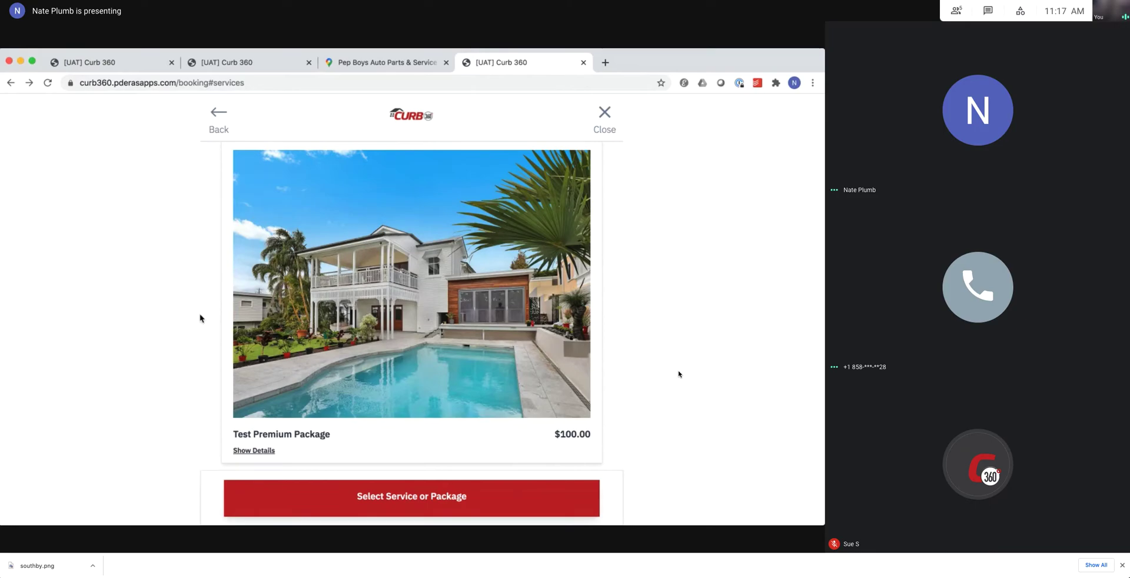
scroll(257, 310, "up", 1)
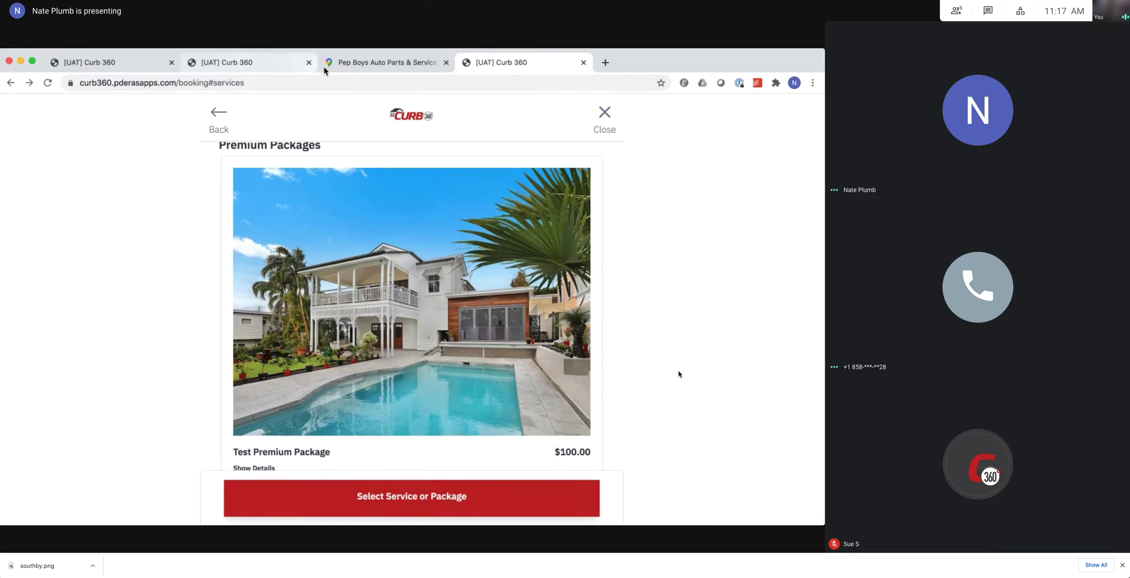
left_click(242, 69)
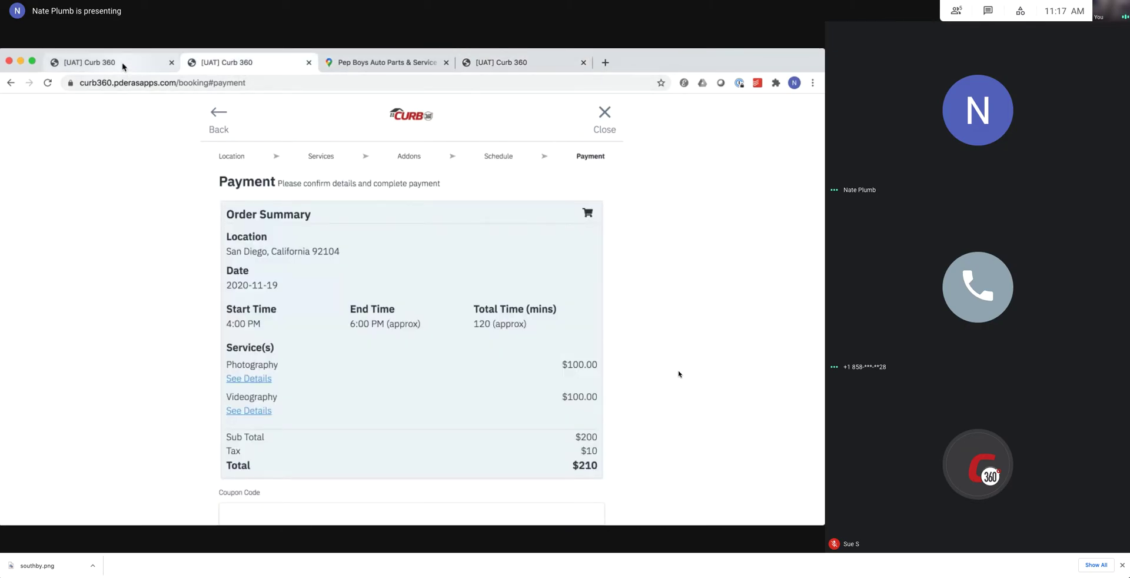
left_click(124, 67)
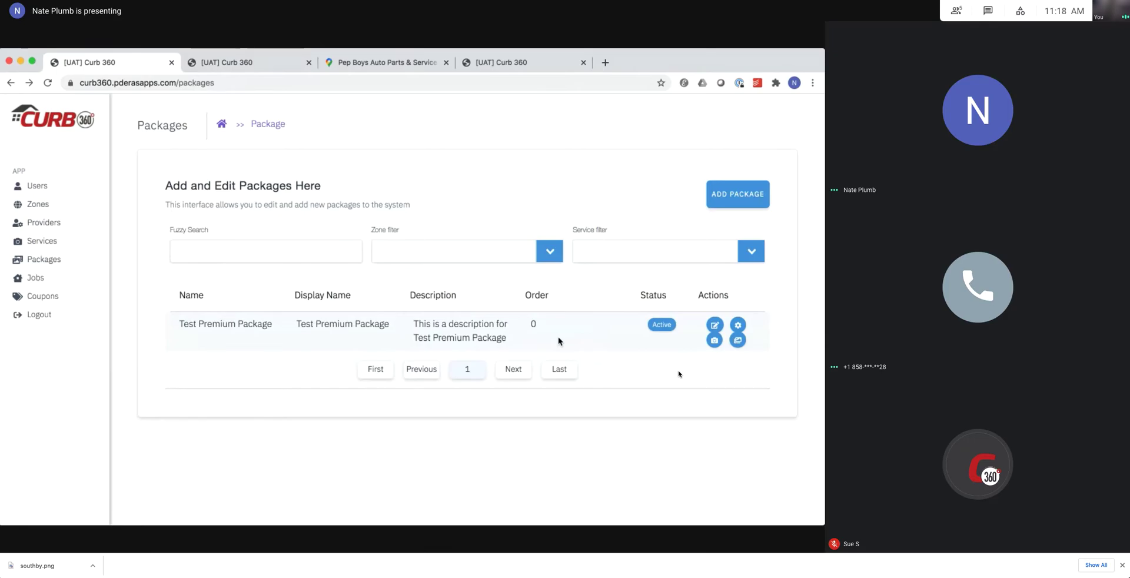
Return to the booking services page showing Test Premium Package at $100.00.
left_click(509, 71)
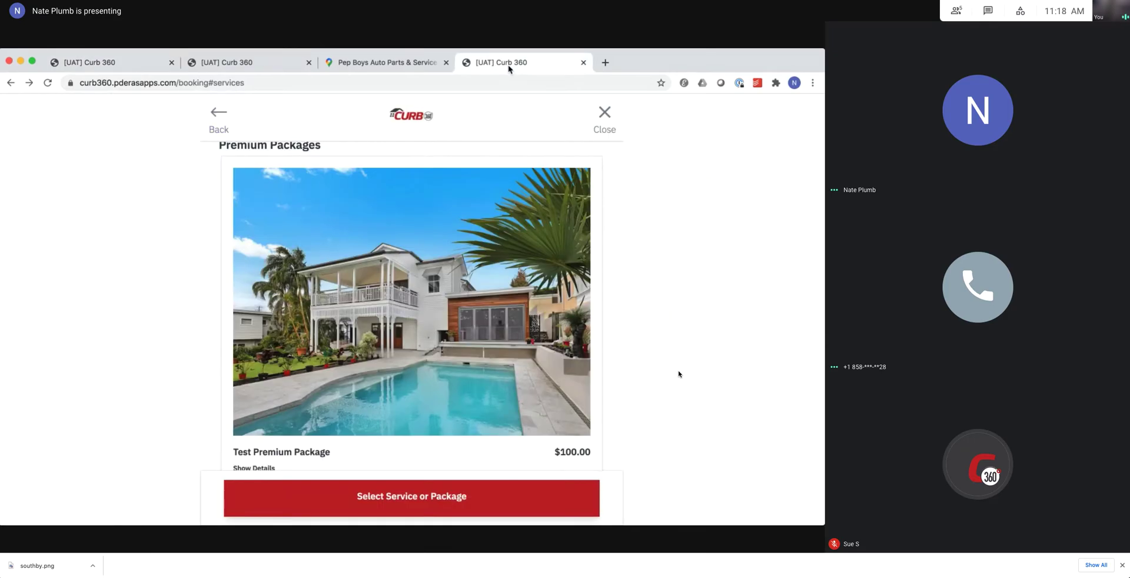
scroll(400, 365, "down", 1)
scroll(400, 364, "up", 1)
scroll(400, 365, "down", 1)
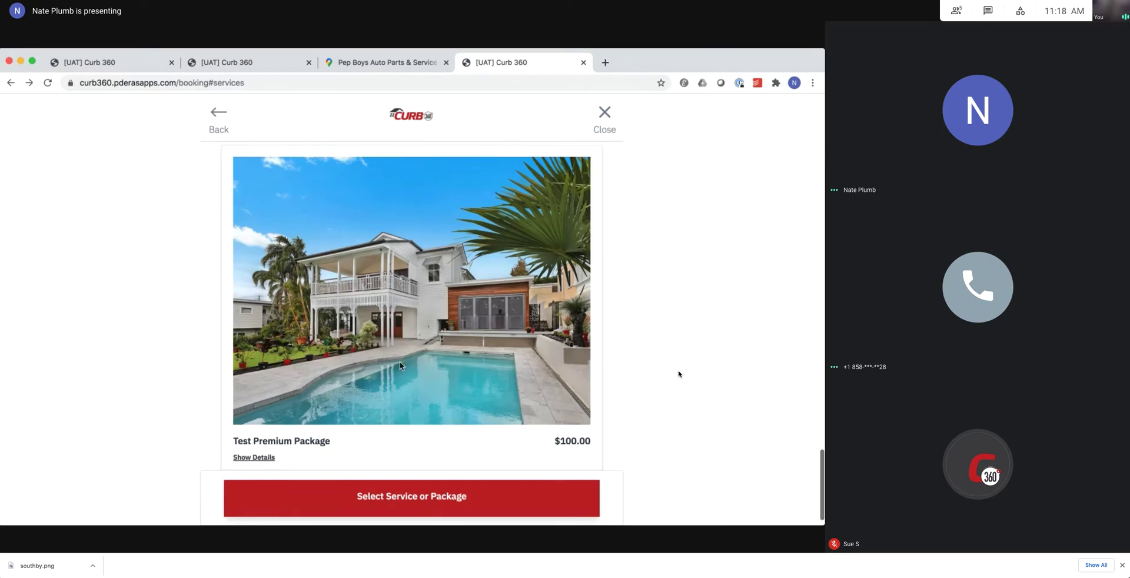
scroll(400, 365, "up", 1)
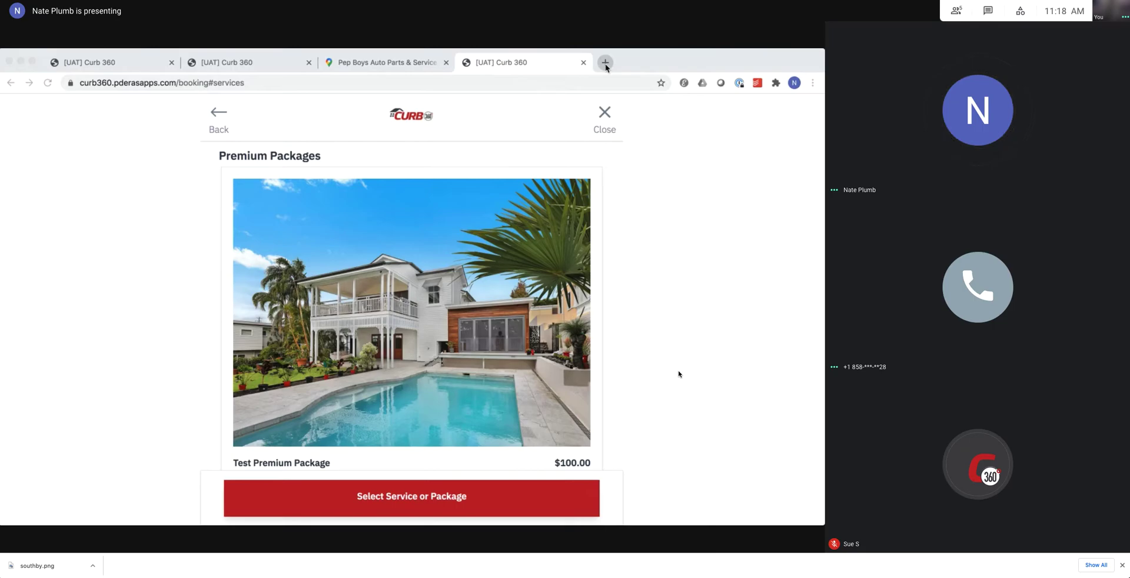
Move the Figma Curb360 prototype tab next to the booking tab in Chrome.
left_click(605, 63)
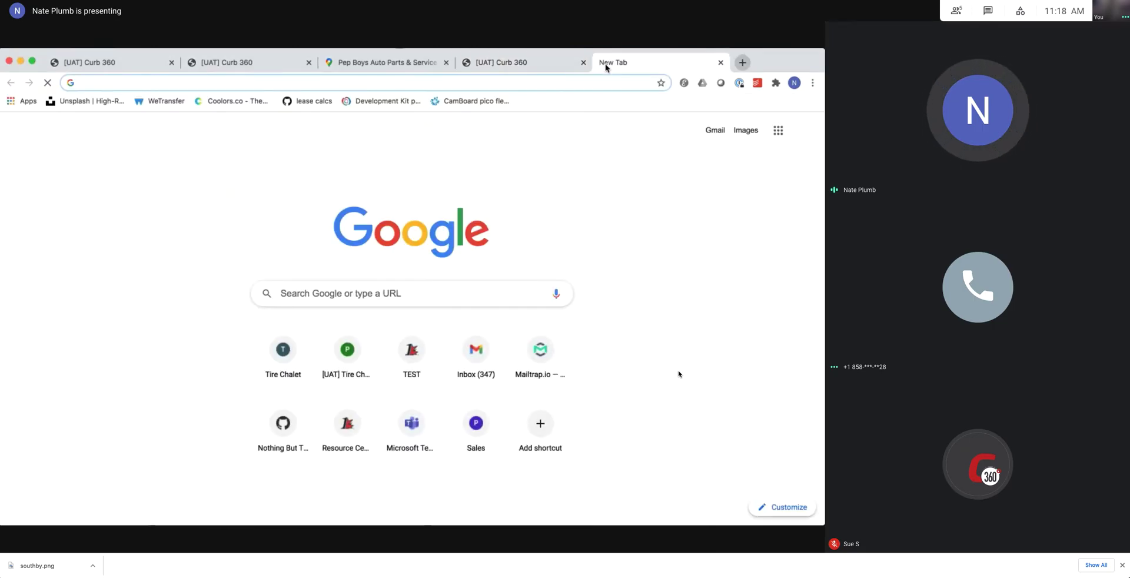
key("super+w")
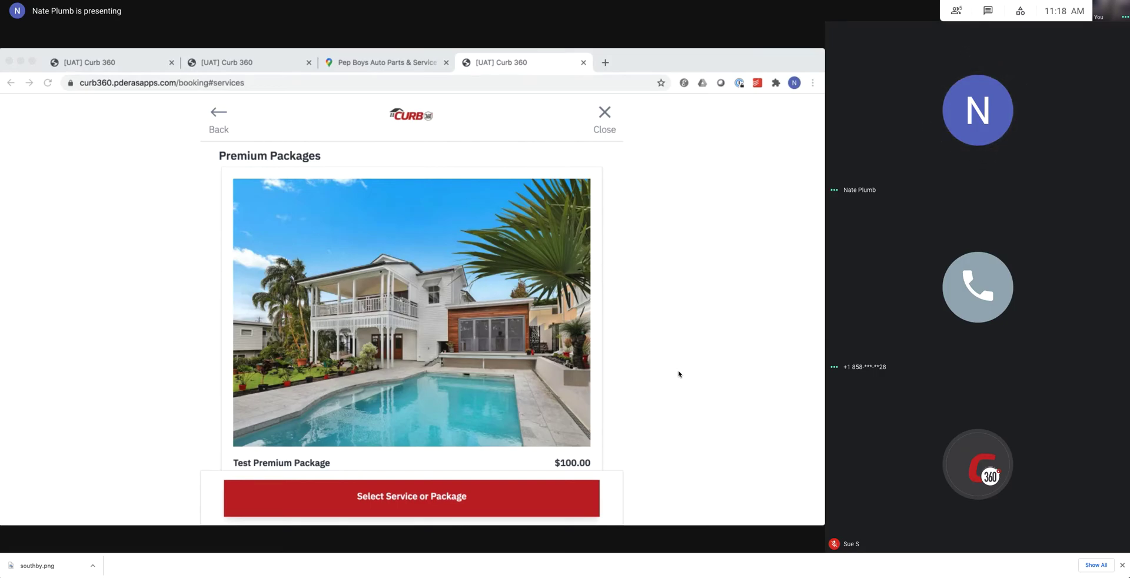
left_click_drag(513, 62, 607, 70)
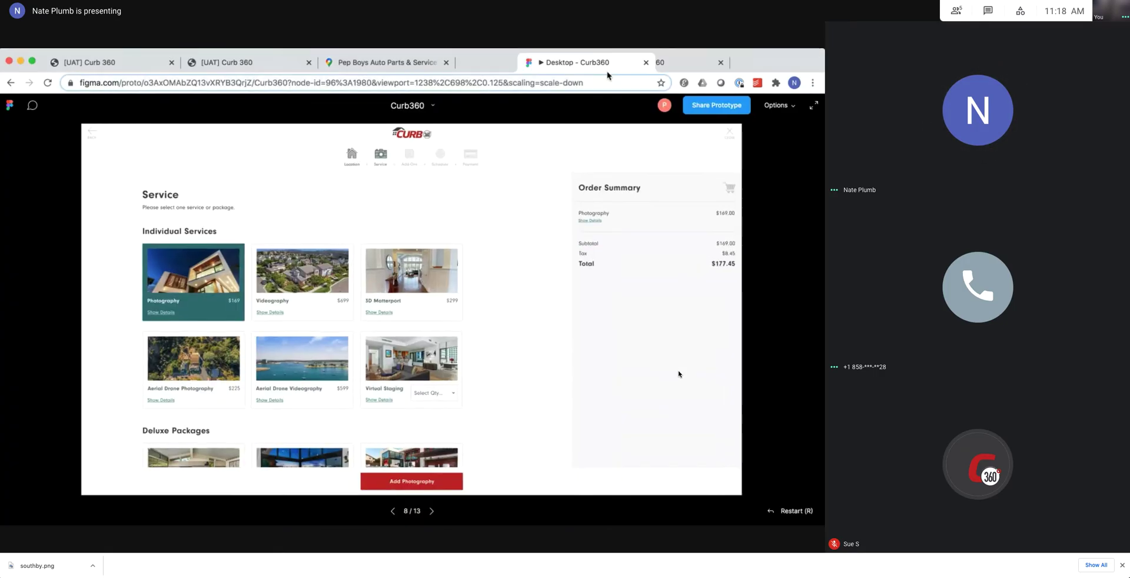
Step the Figma prototype back through its screens to the Location screen.
left_click(392, 512)
left_click(392, 511)
left_click(392, 512)
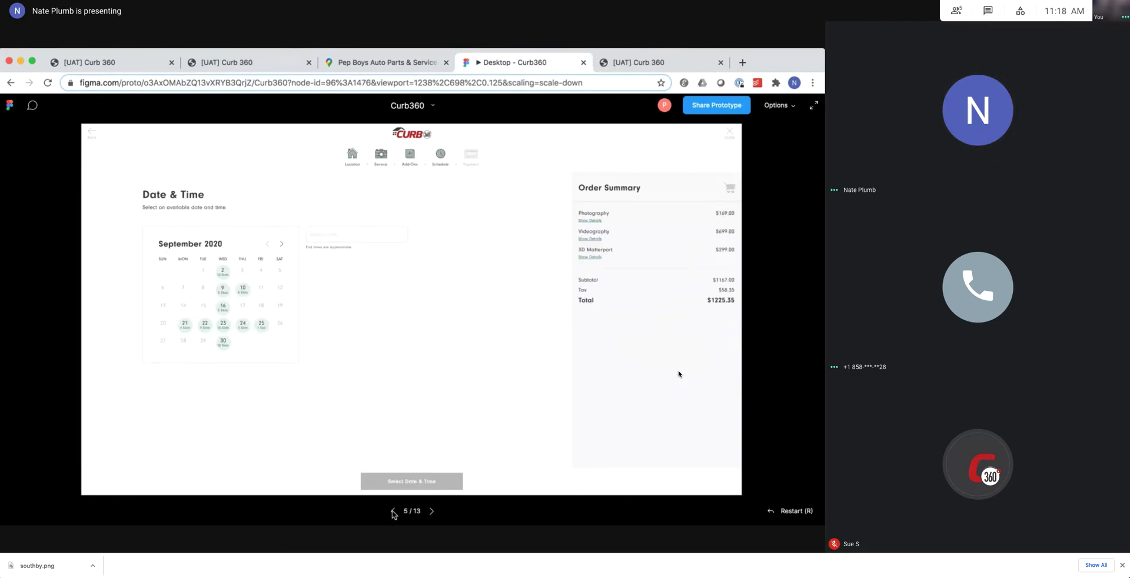
left_click(393, 512)
left_click(393, 513)
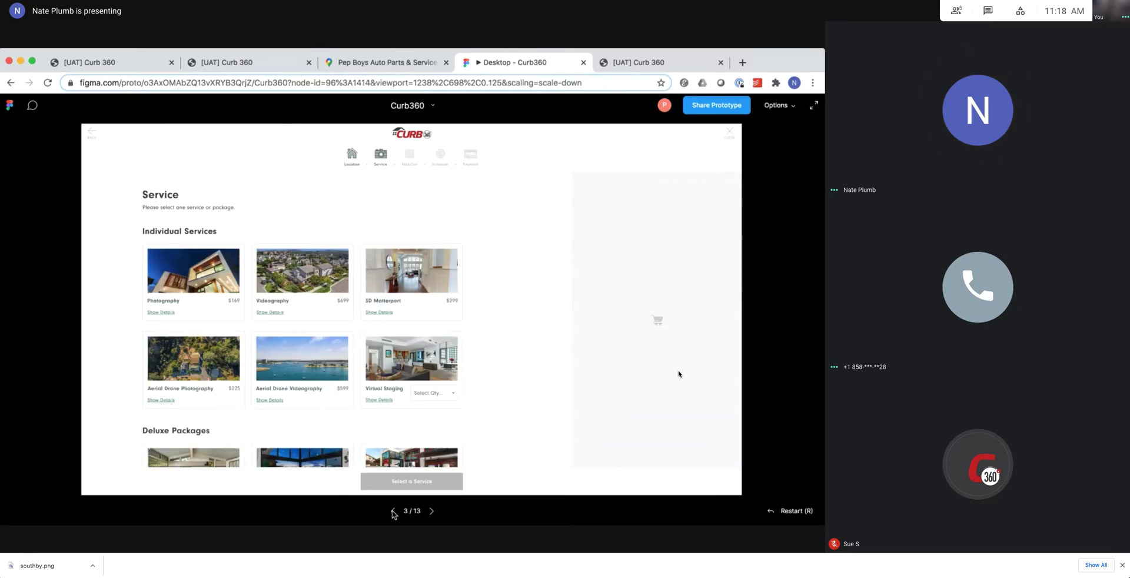
left_click(394, 513)
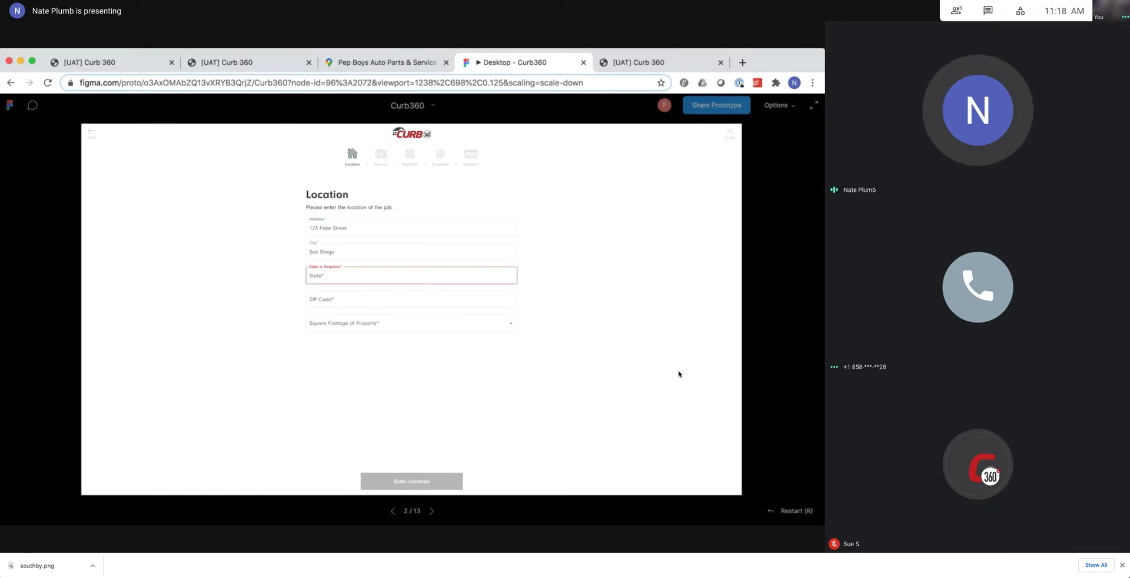
Compare with the booking app, then advance the prototype to Add-Ons and return to Service.
left_click(639, 63)
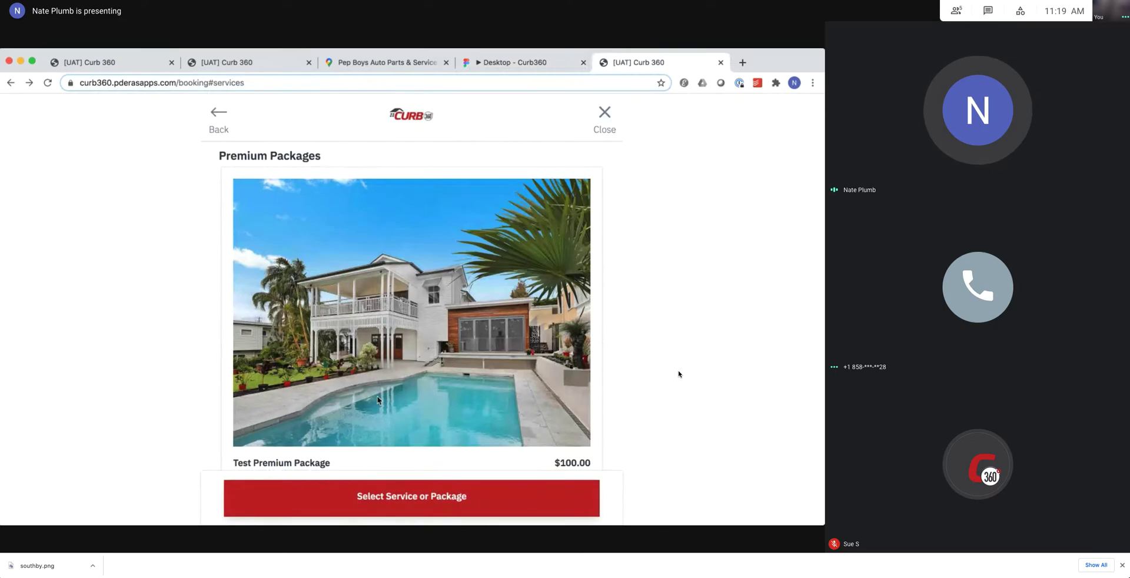
left_click(512, 63)
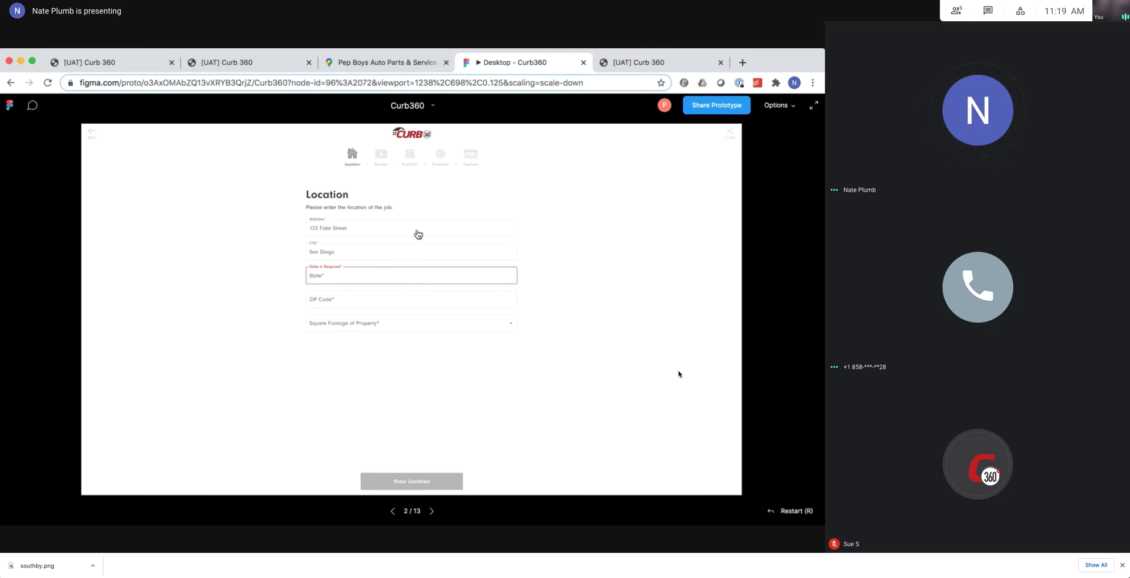
left_click(432, 511)
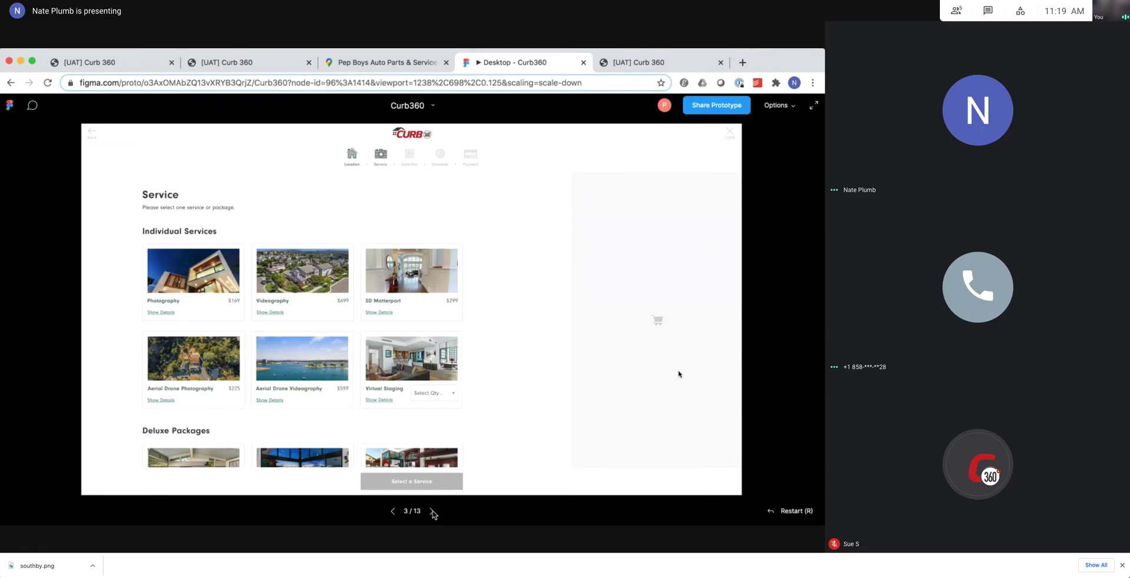
left_click(433, 511)
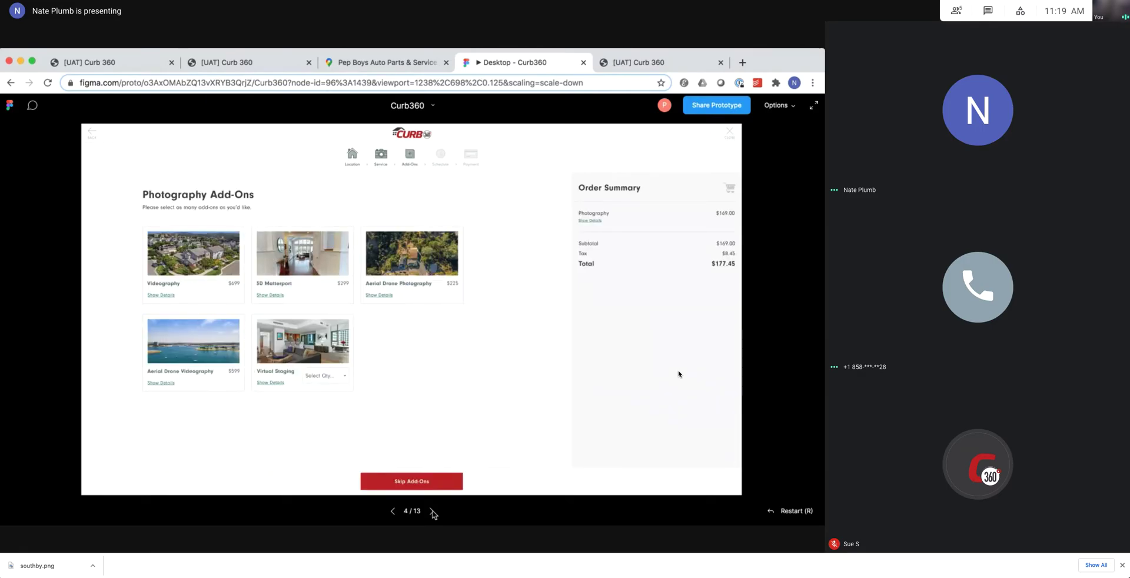
left_click(392, 511)
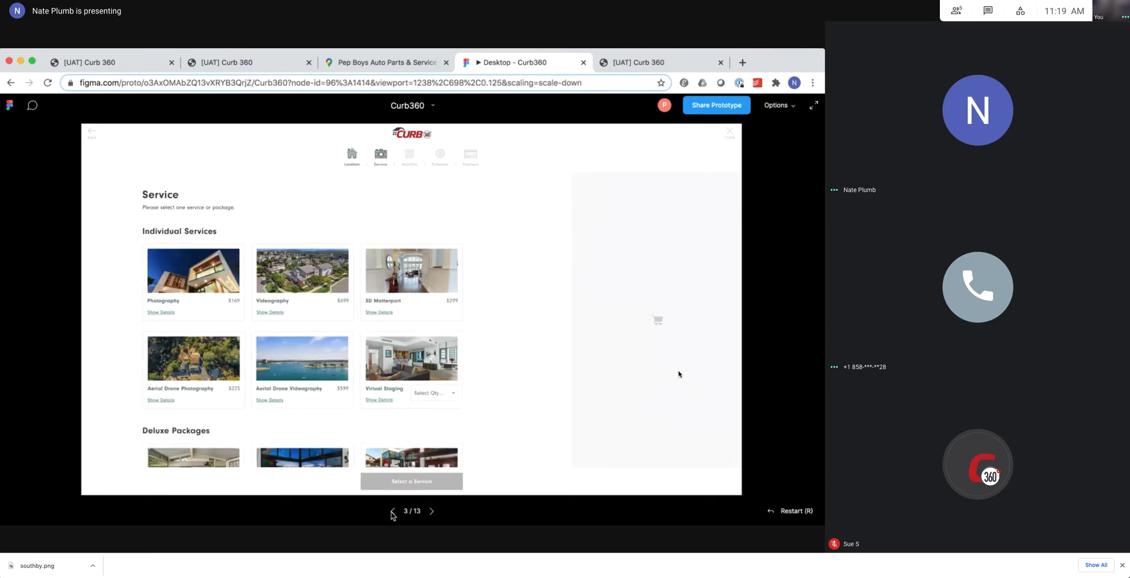
Scroll through the Service screen's Individual Services and Deluxe Packages up to Premium at $1,299.
scroll(303, 342, "down", 2)
scroll(304, 342, "up", 2)
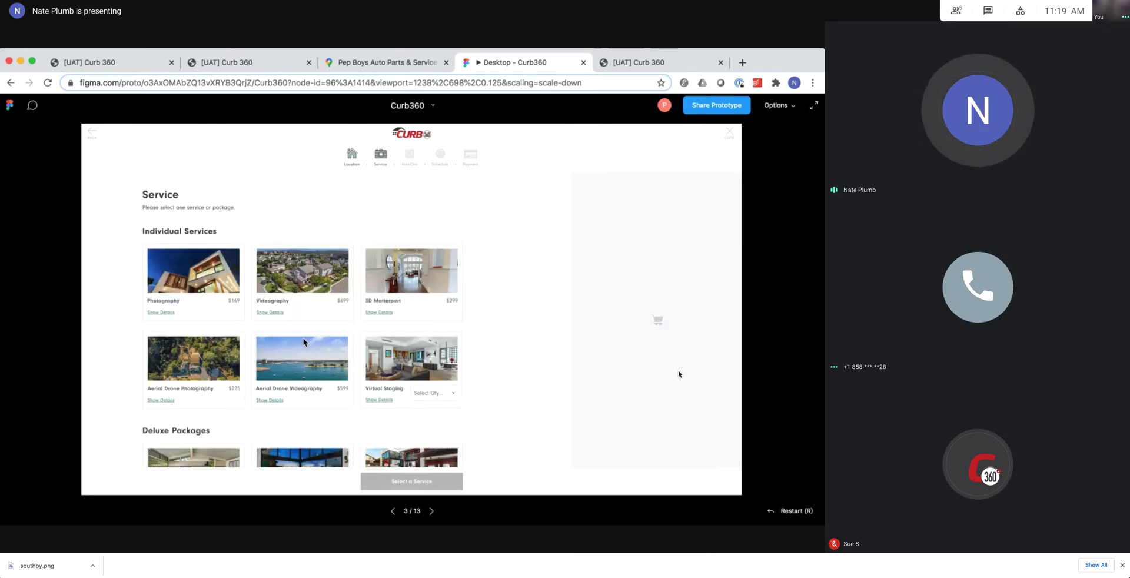
scroll(303, 342, "down", 2)
scroll(209, 360, "up", 2)
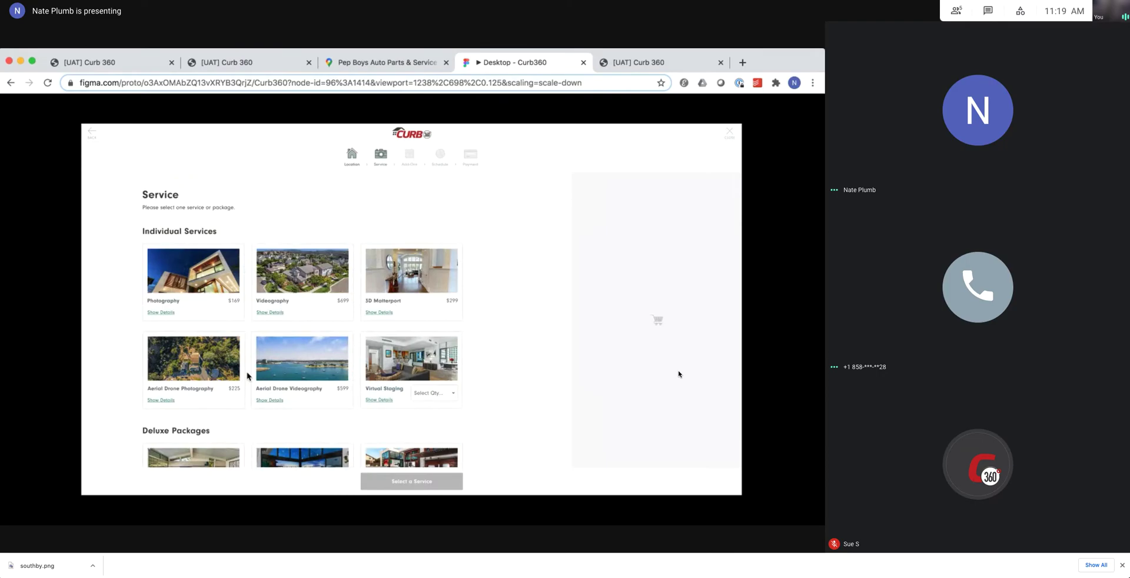
scroll(249, 433, "down", 2)
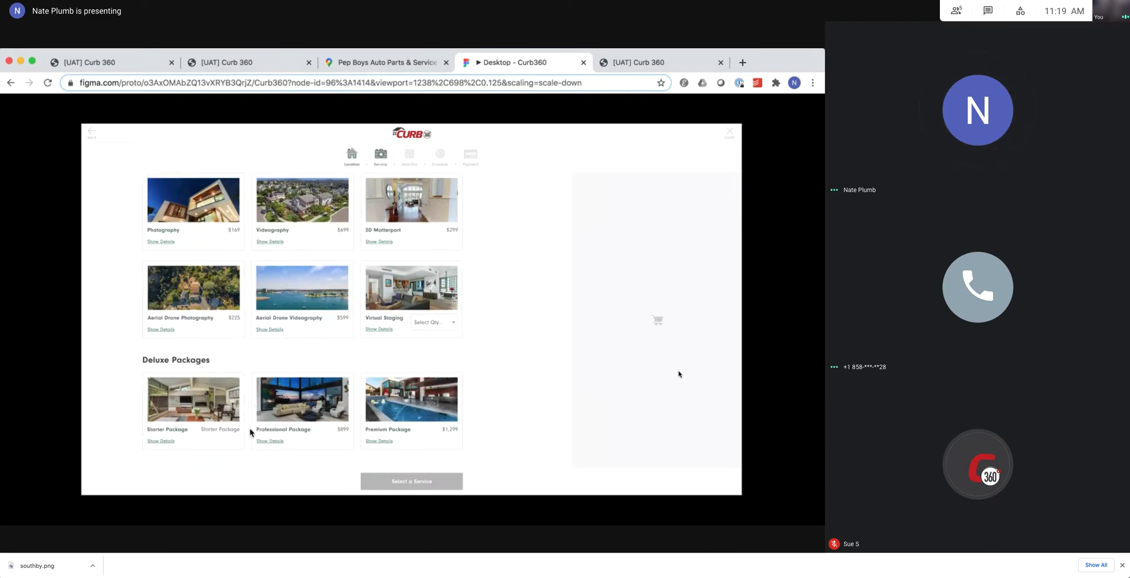
scroll(249, 433, "up", 2)
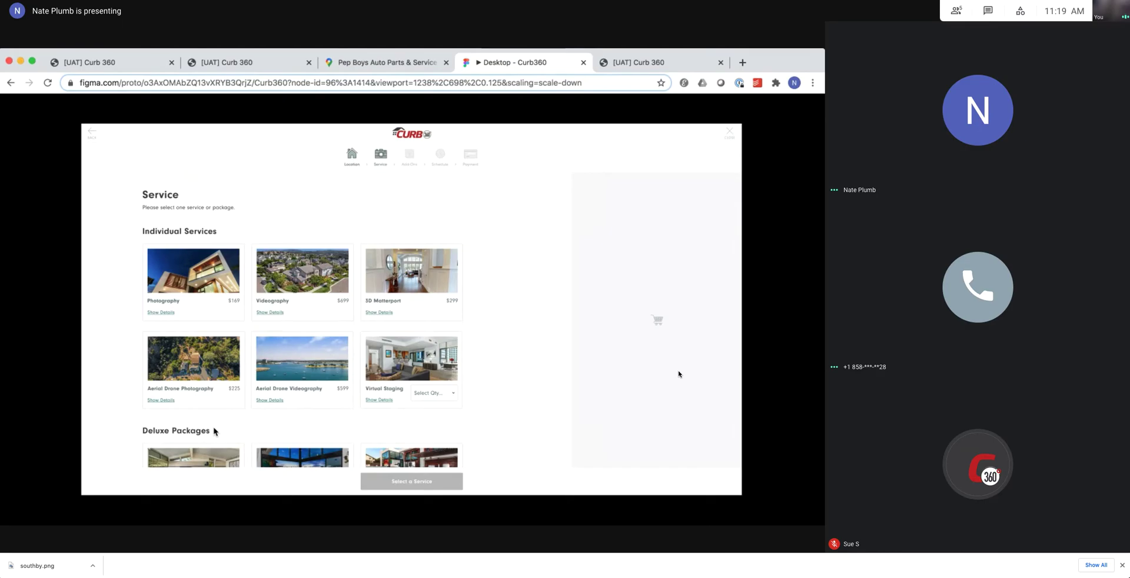
scroll(215, 431, "down", 2)
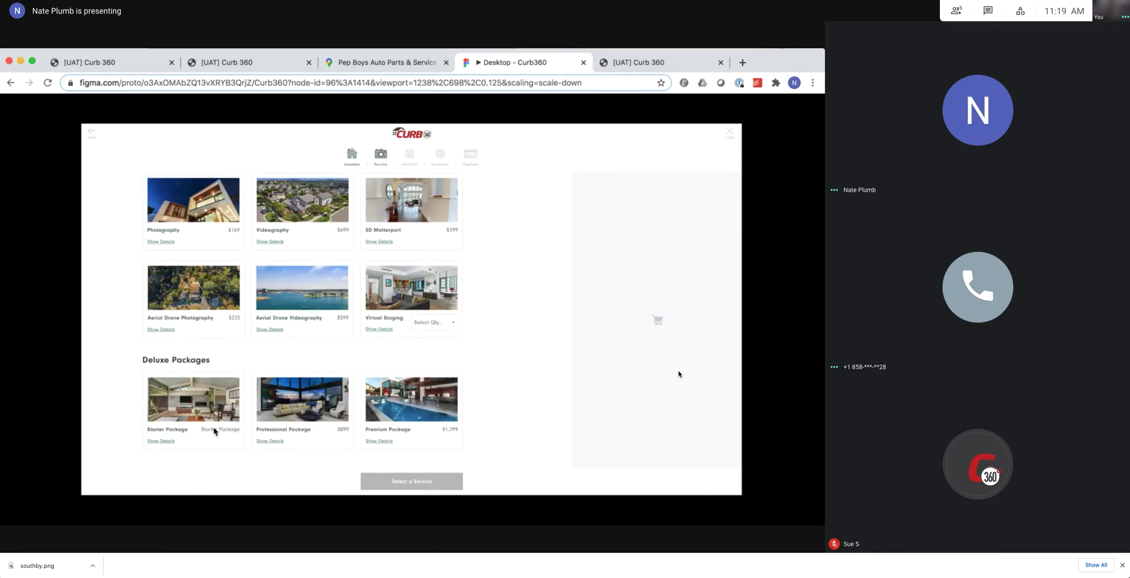
scroll(215, 431, "up", 2)
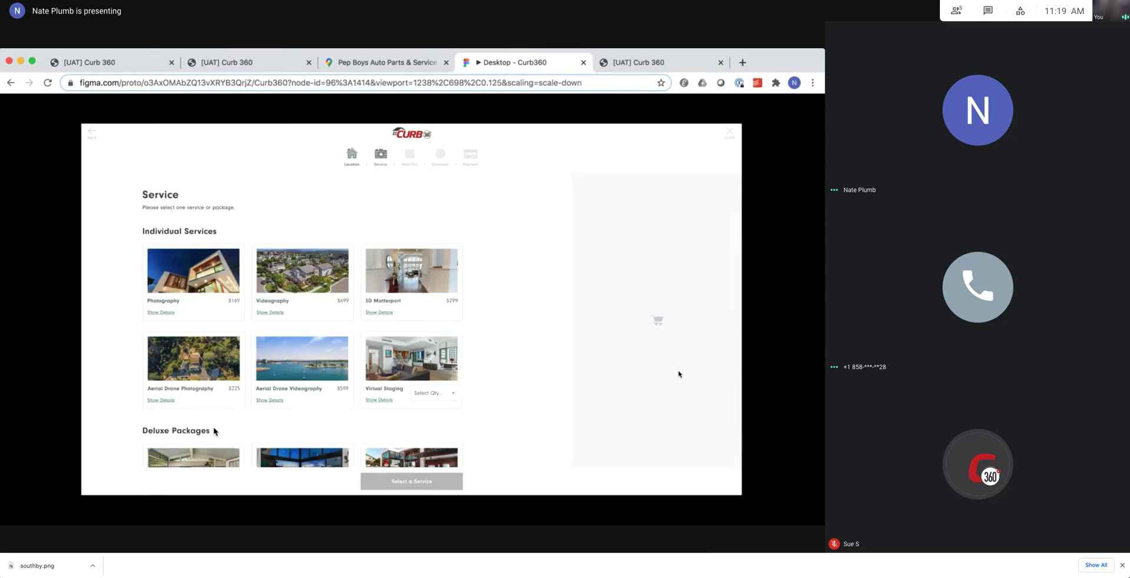
scroll(215, 432, "down", 2)
scroll(214, 431, "up", 2)
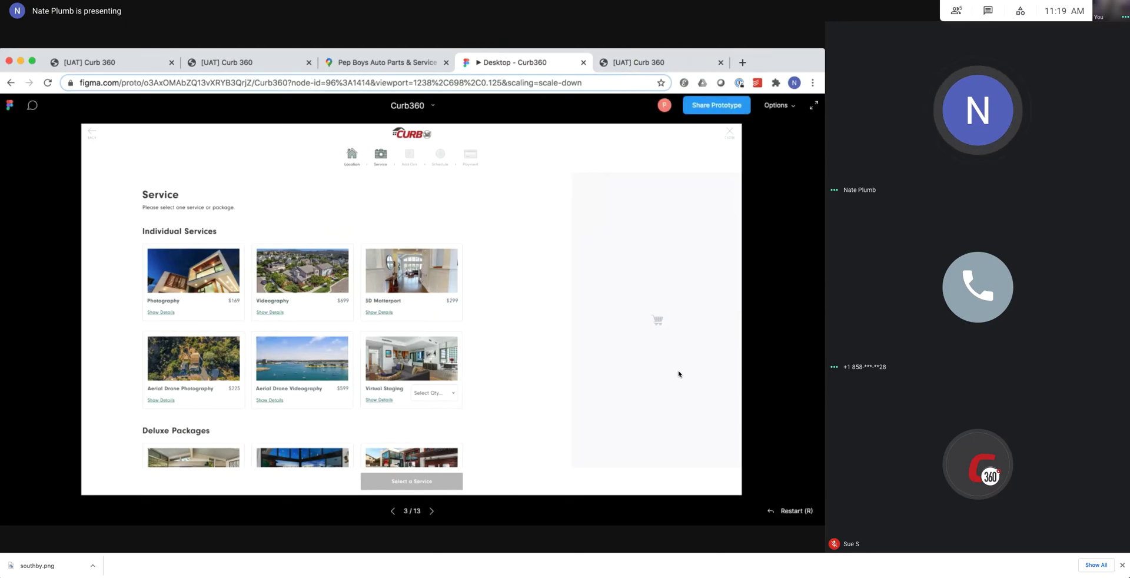
Scroll the live booking page's services down to the Test Premium Package.
left_click(628, 62)
scroll(422, 311, "up", 1)
scroll(422, 310, "down", 2)
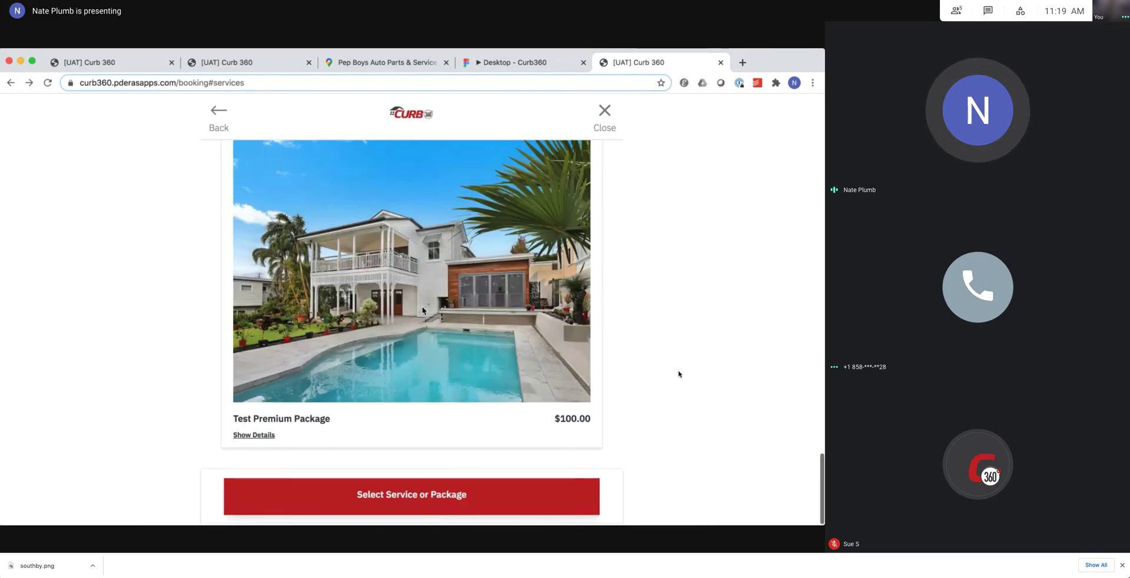
scroll(422, 310, "up", 10)
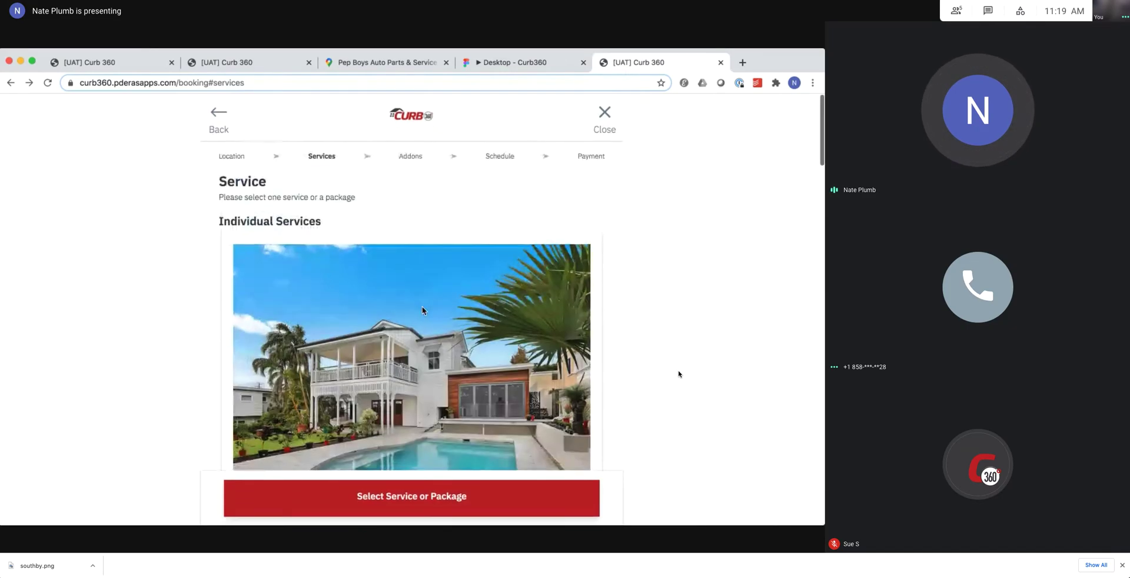
scroll(422, 310, "down", 5)
scroll(422, 310, "down", 5)
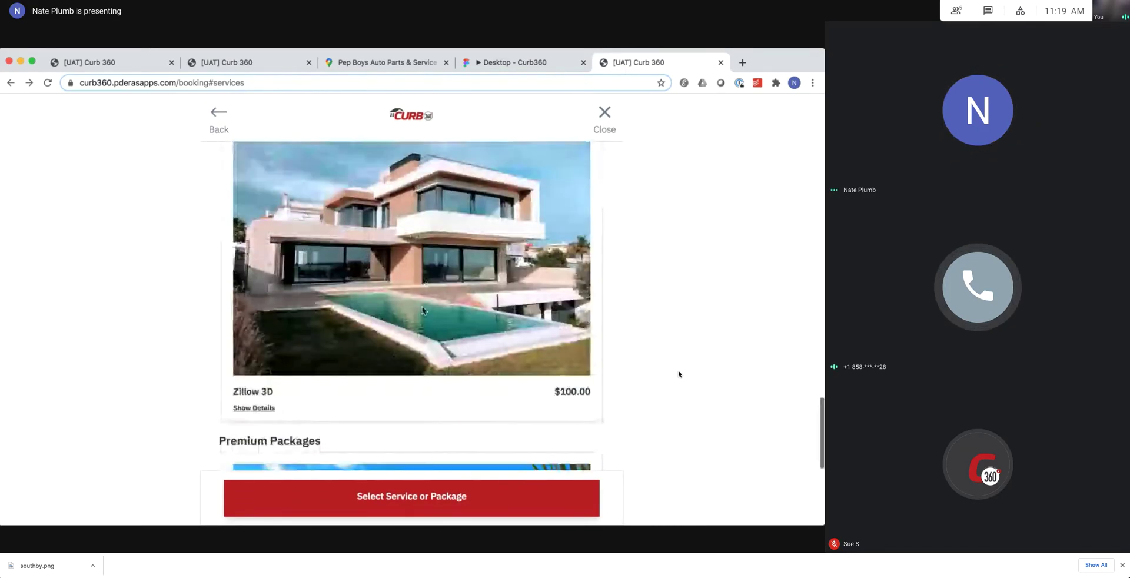
scroll(422, 310, "down", 1)
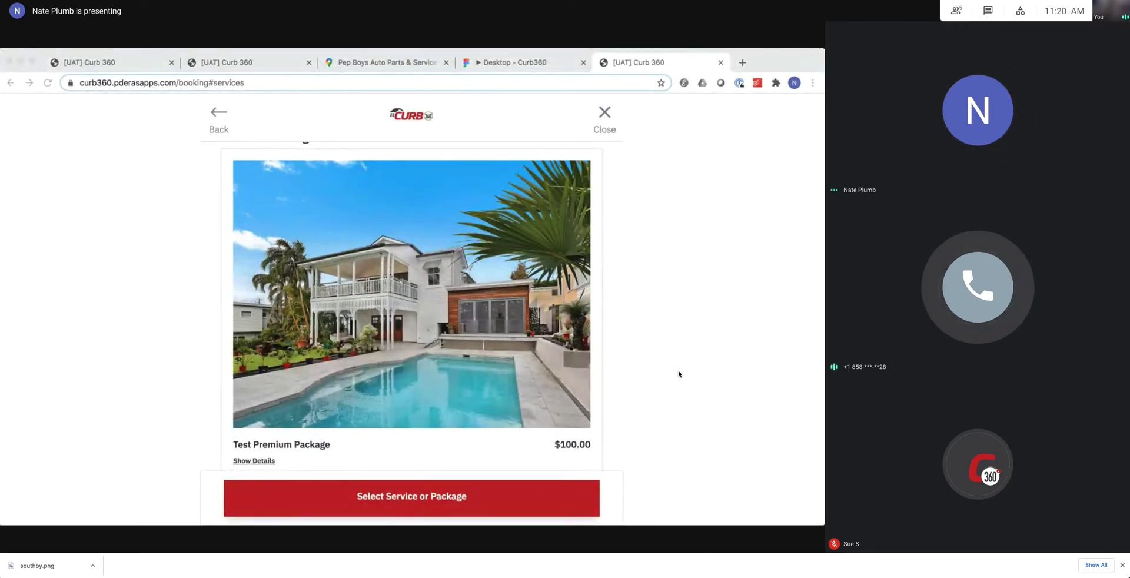
Switch to the Curb 360 admin Packages tab, then open the Jobs list.
left_click(87, 352)
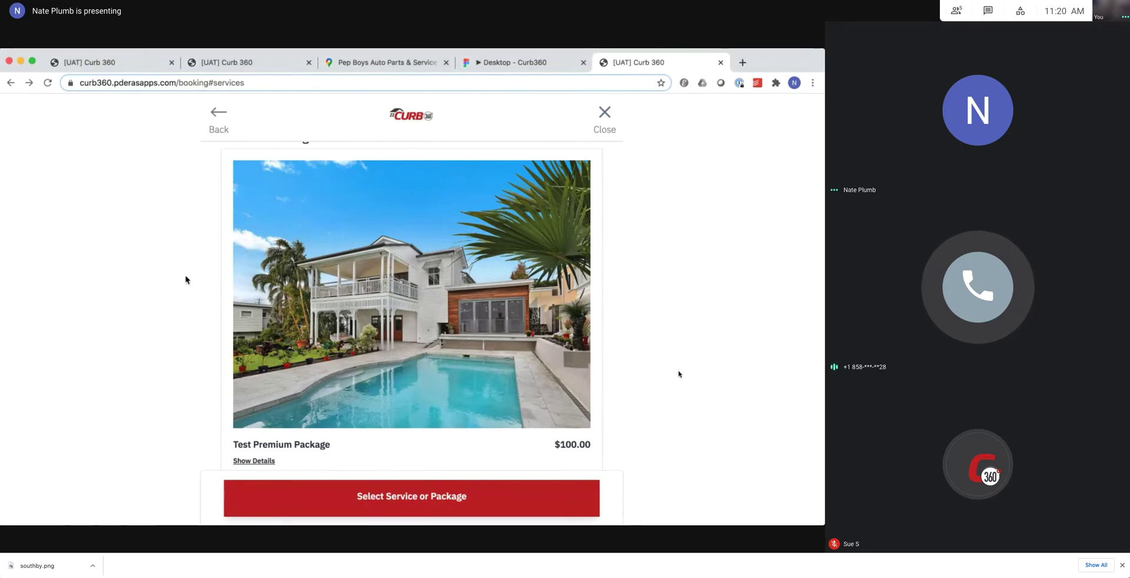
left_click(223, 65)
left_click(125, 66)
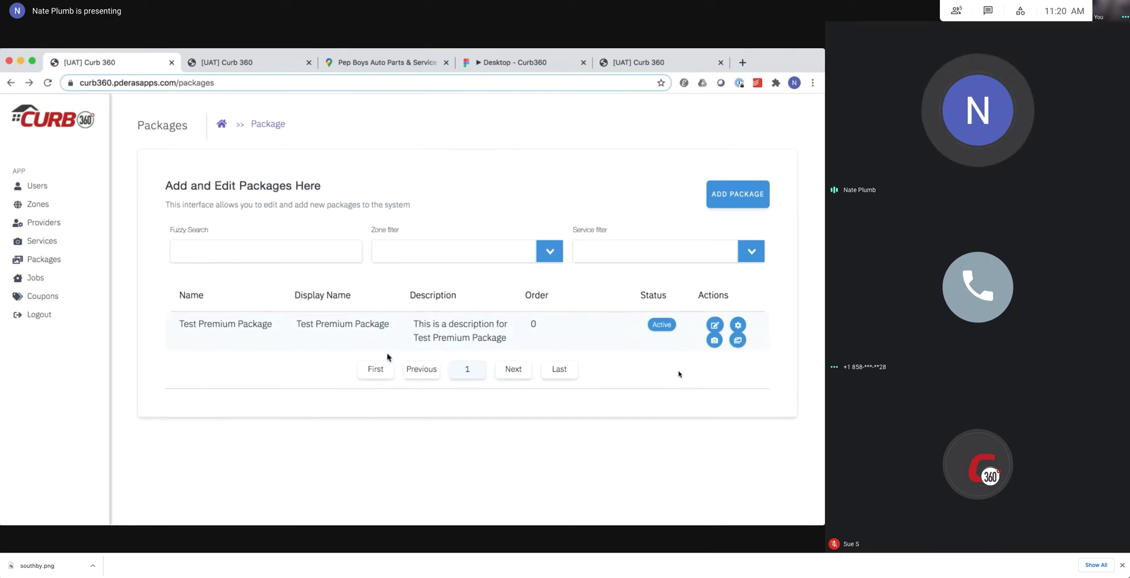
left_click(37, 280)
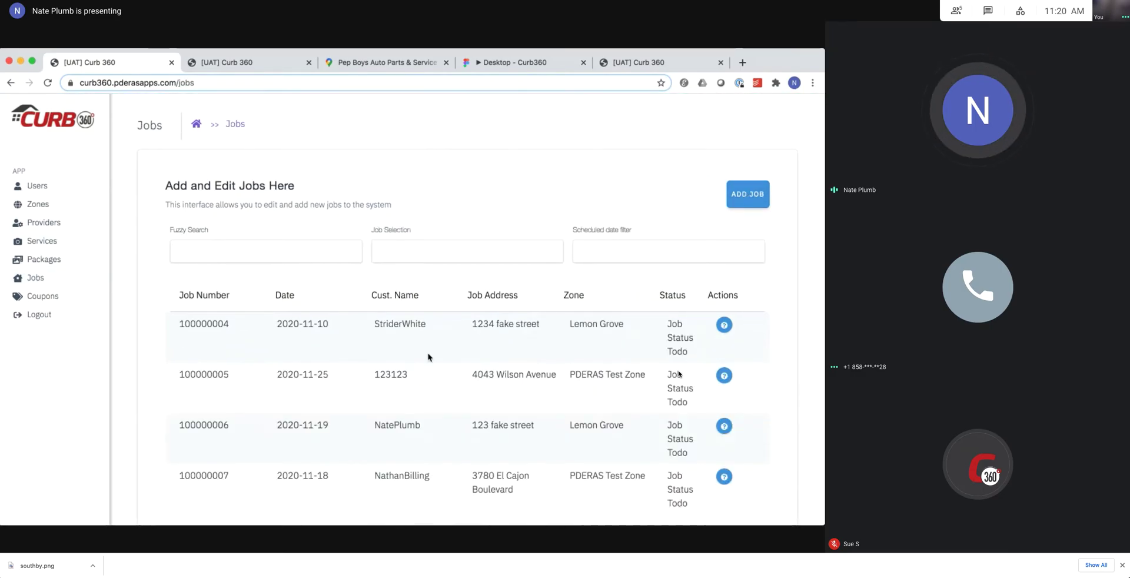
scroll(563, 382, "down", 1)
scroll(563, 382, "down", 2)
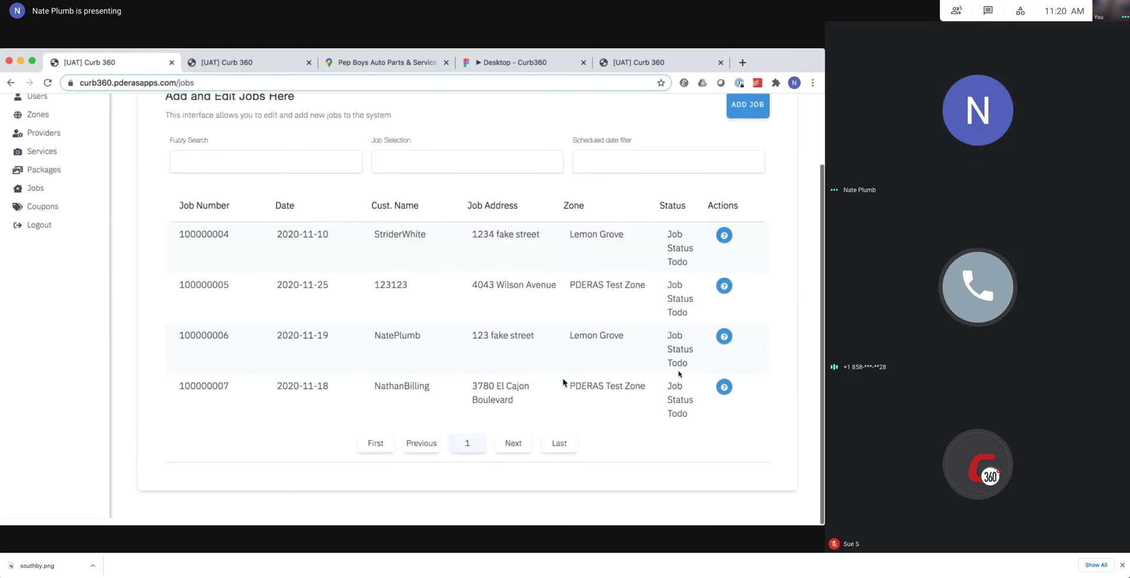
left_click(724, 335)
scroll(472, 353, "down", 7)
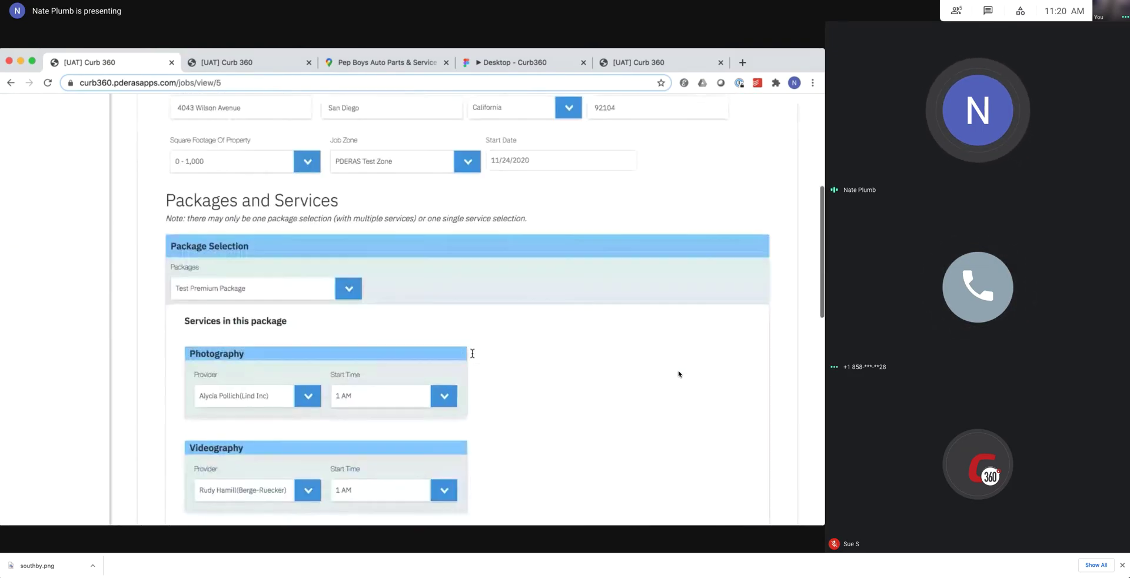
left_click(307, 233)
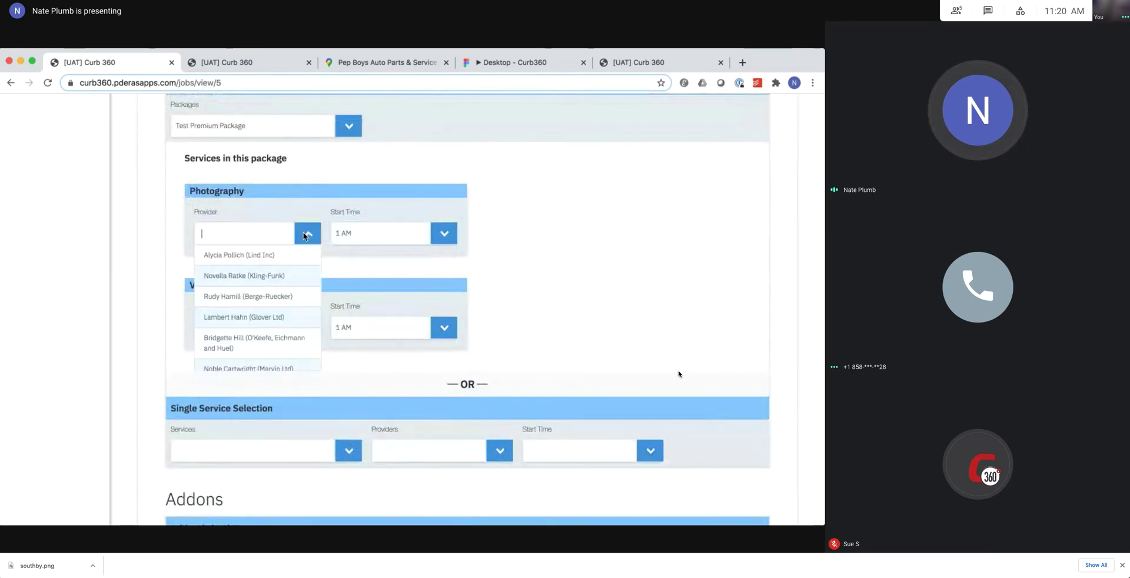
left_click(365, 273)
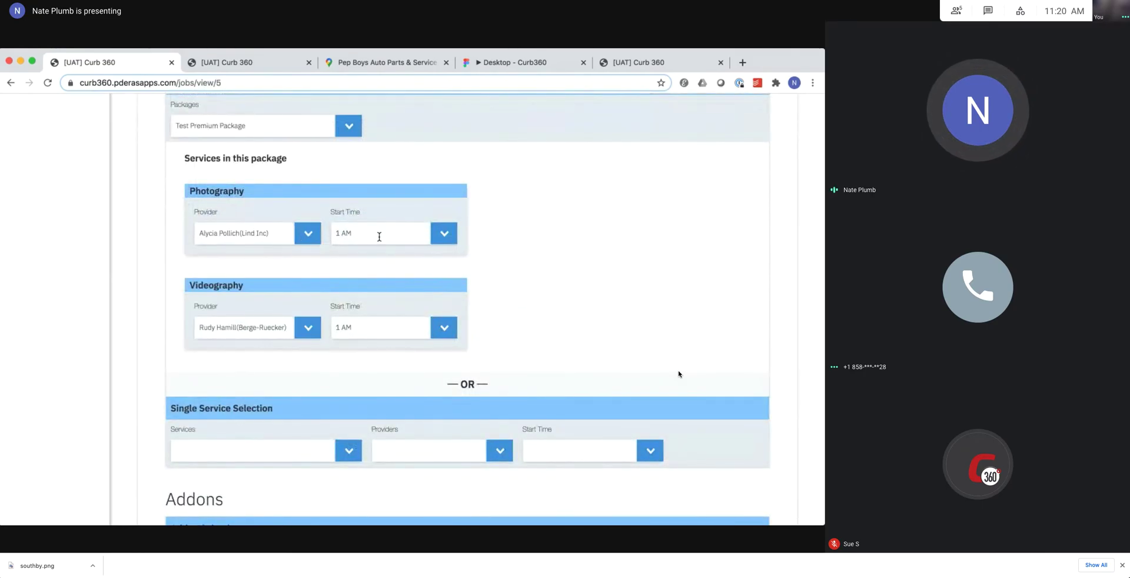
scroll(378, 292, "down", 9)
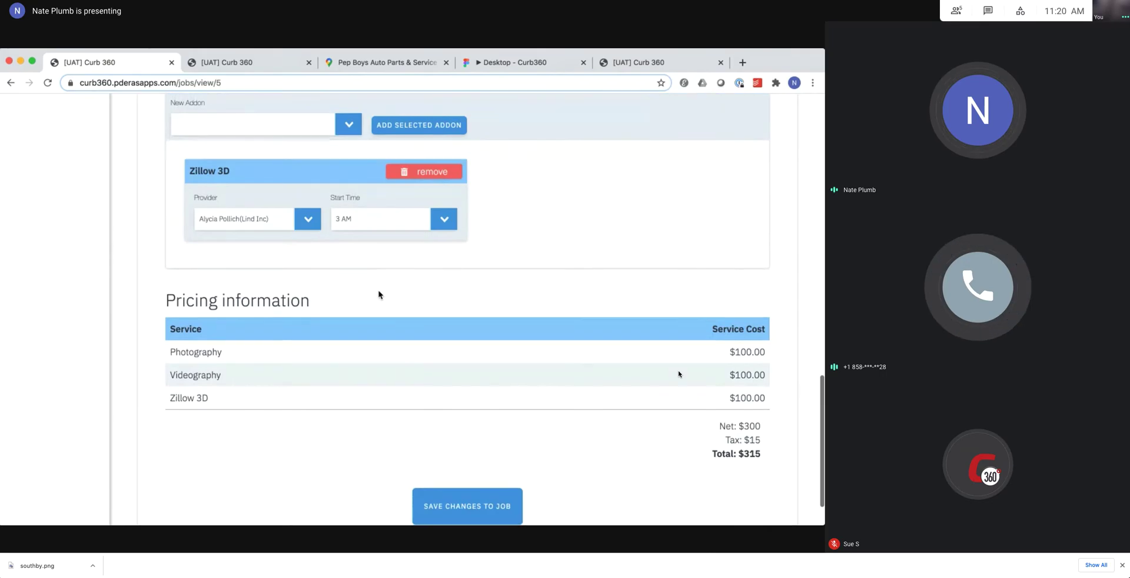
scroll(379, 297, "up", 15)
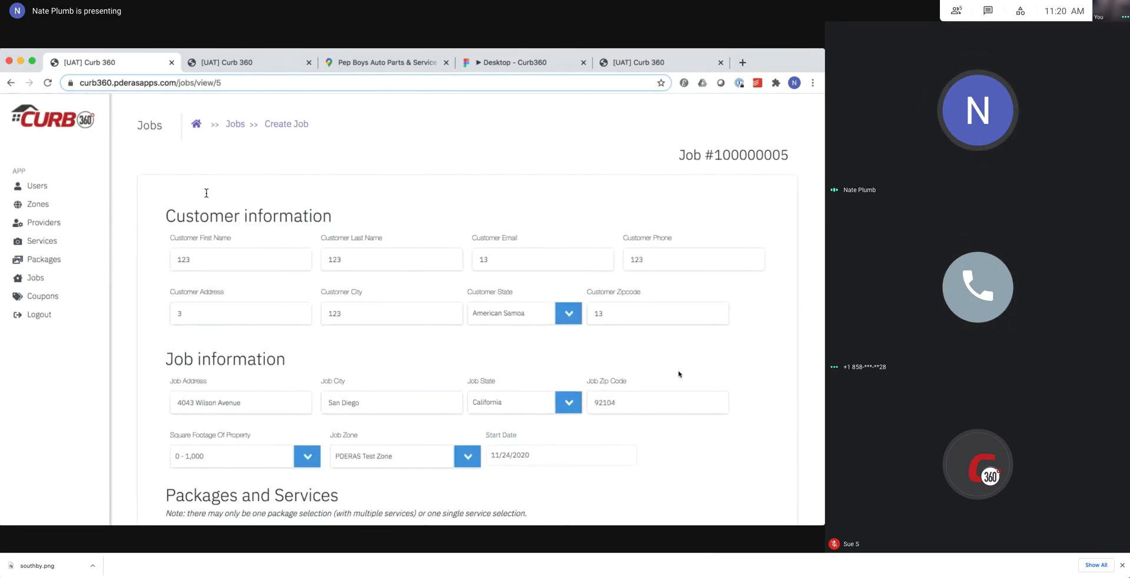
Look through the Create New Job form, then return to the Jobs list of jobs 100000004–100000007.
left_click(240, 126)
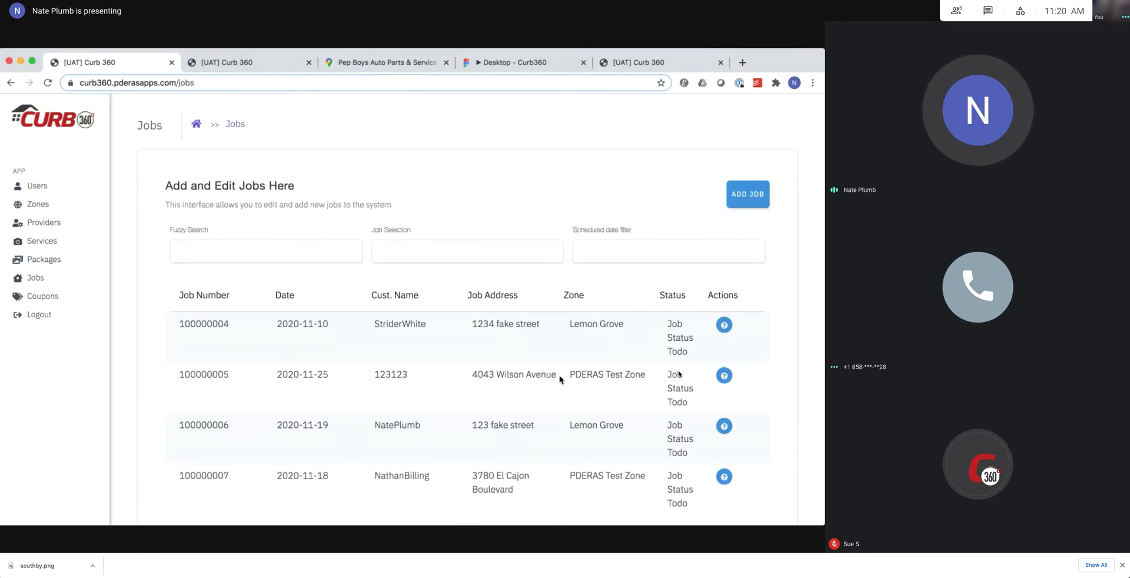
left_click(746, 194)
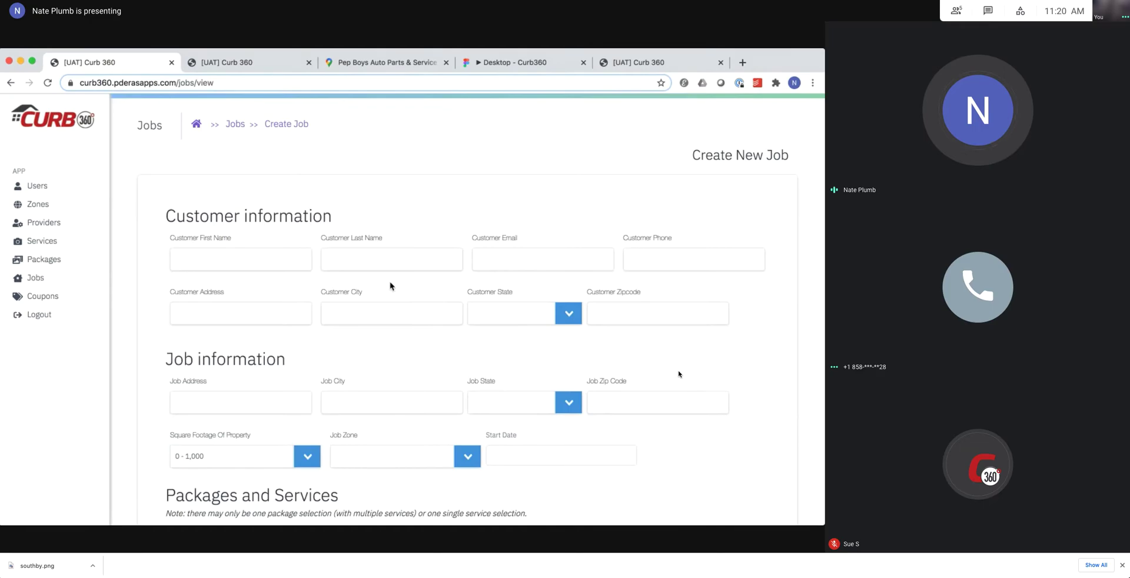
scroll(401, 369, "down", 1)
scroll(401, 369, "down", 6)
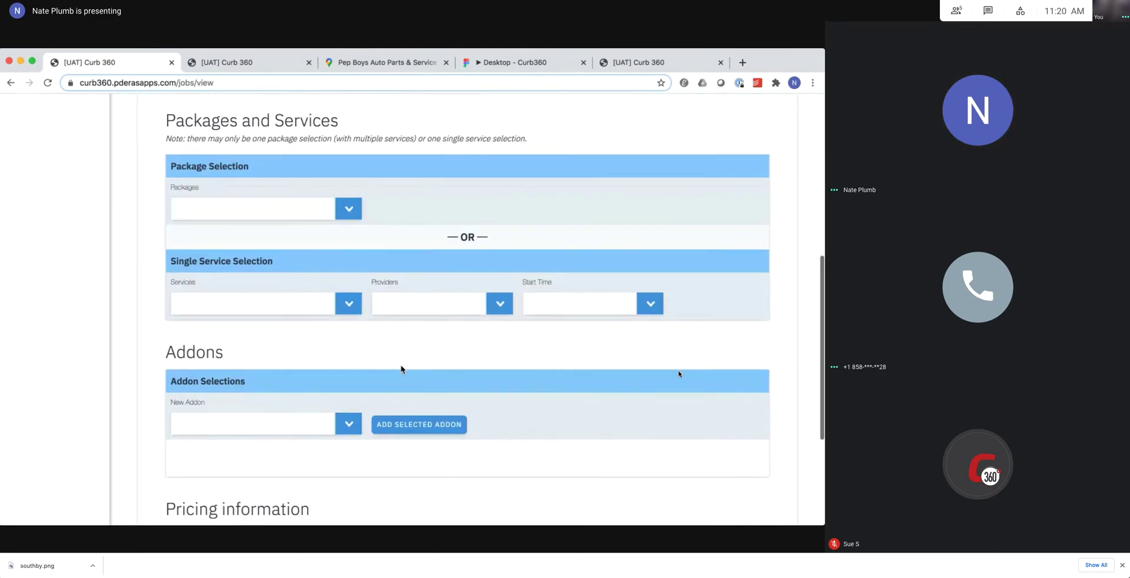
scroll(401, 369, "down", 3)
scroll(400, 369, "up", 10)
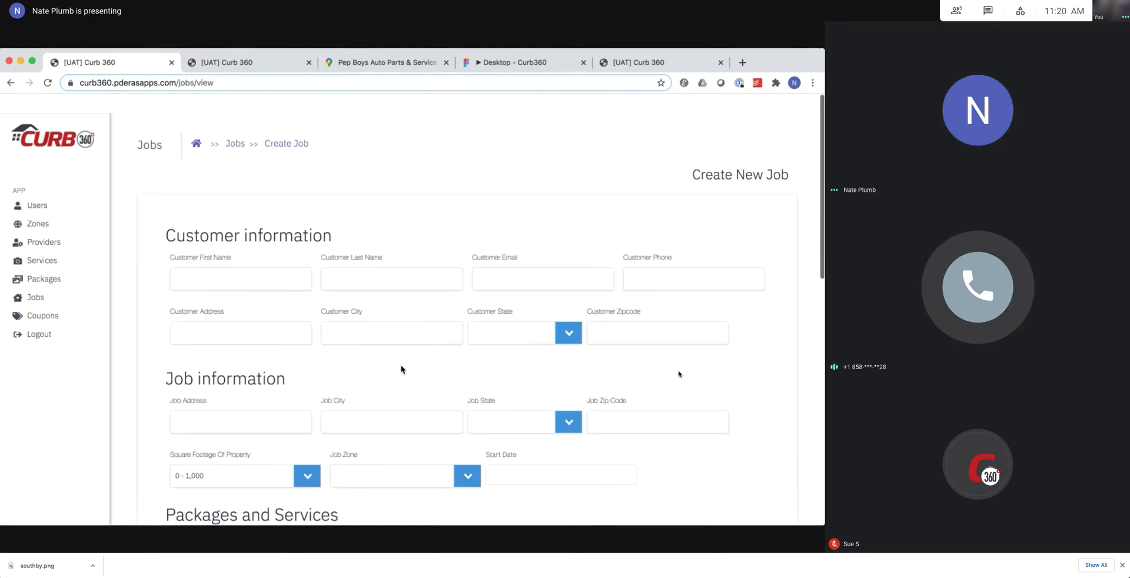
left_click(227, 126)
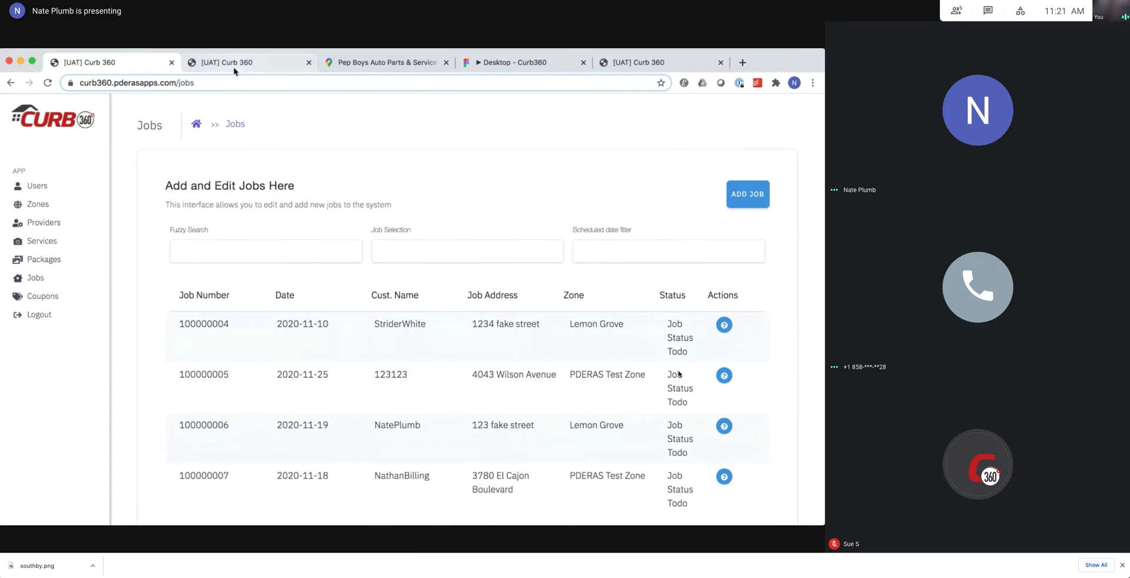
scroll(522, 223, "down", 1)
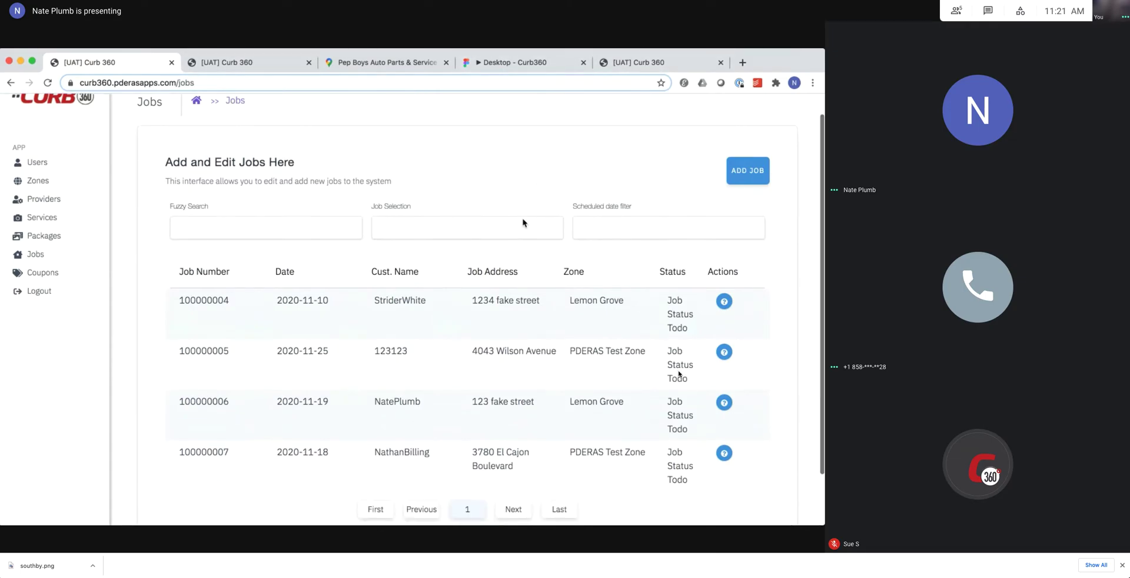
scroll(522, 222, "up", 1)
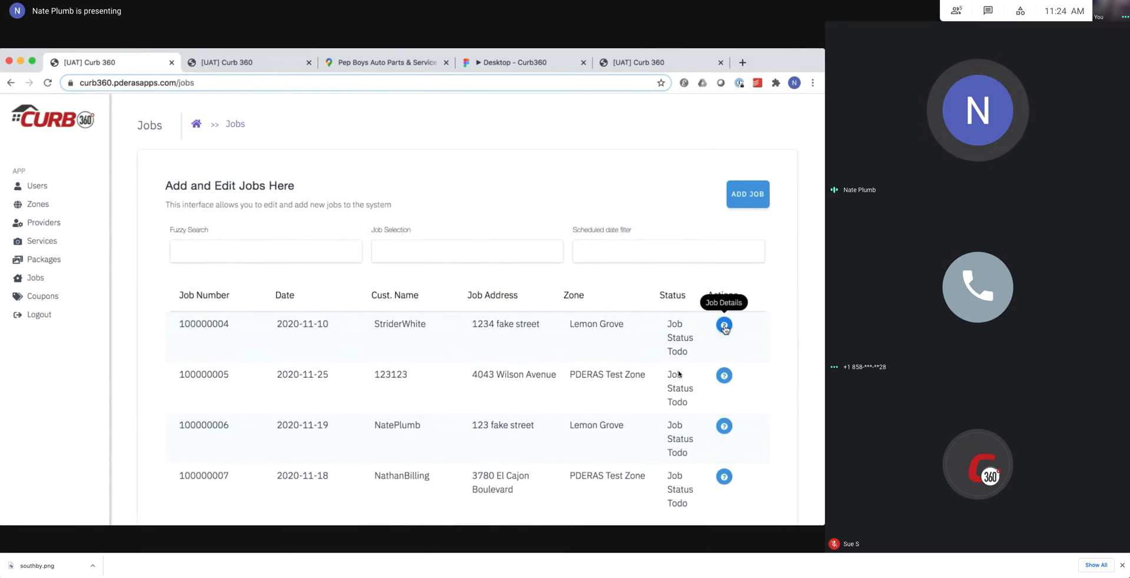
Review job 100000004's Zillow 3D addon and pricing: net $300, tax $15, total $315.
left_click(725, 327)
scroll(727, 329, "down", 15)
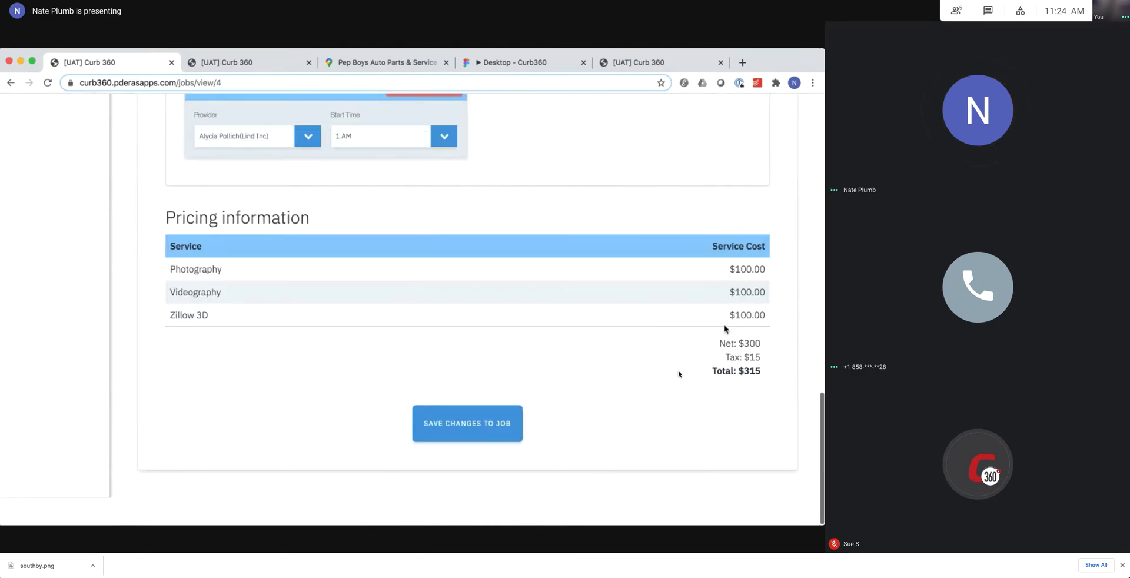
scroll(725, 328, "up", 3)
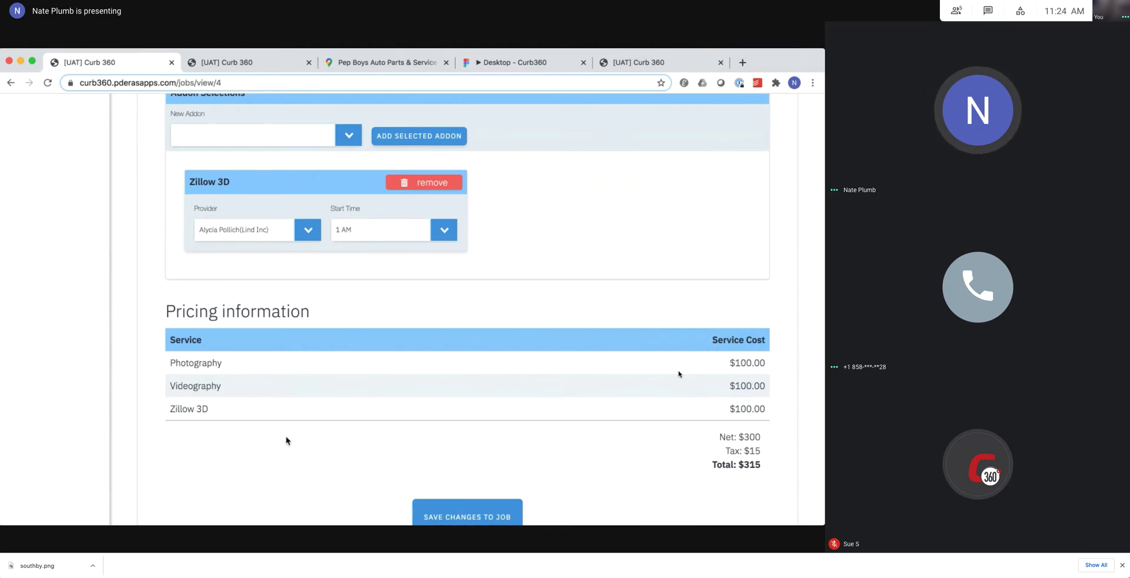
left_click_drag(170, 363, 227, 366)
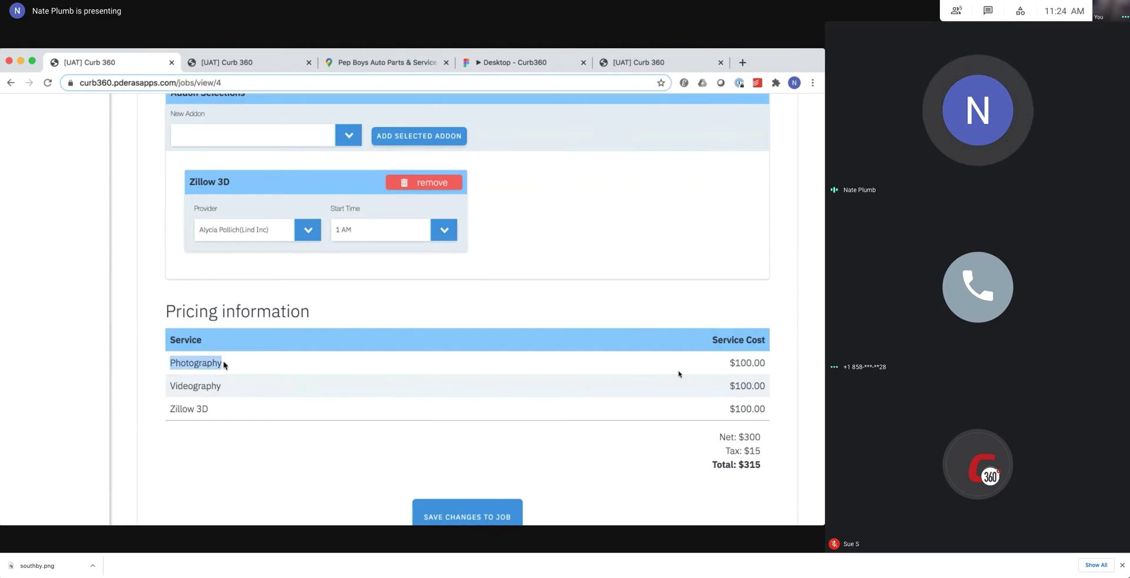
left_click(253, 370)
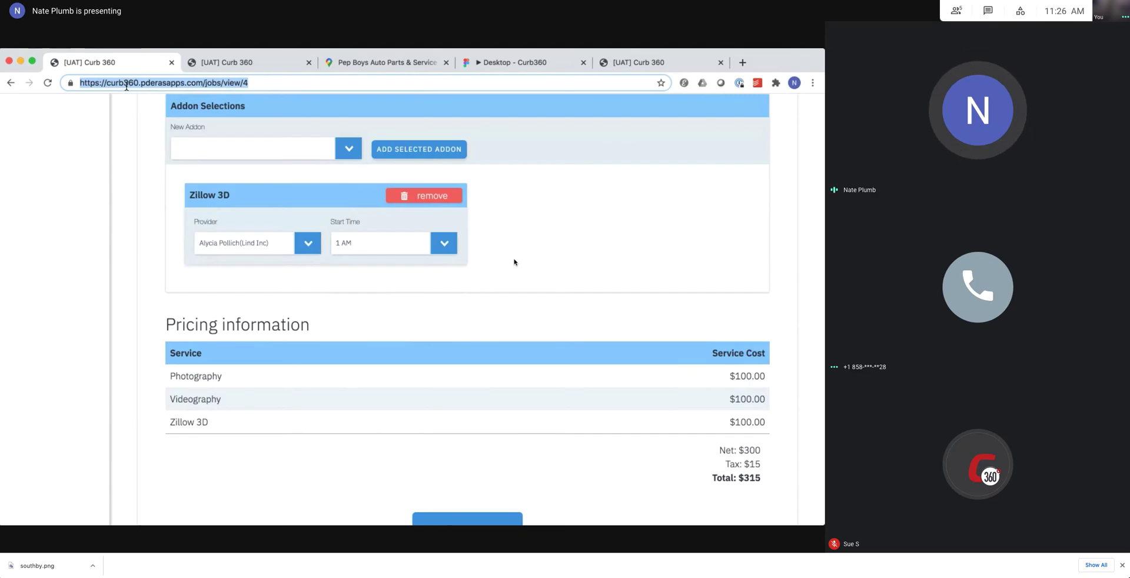
scroll(560, 314, "up", 3)
scroll(560, 314, "up", 10)
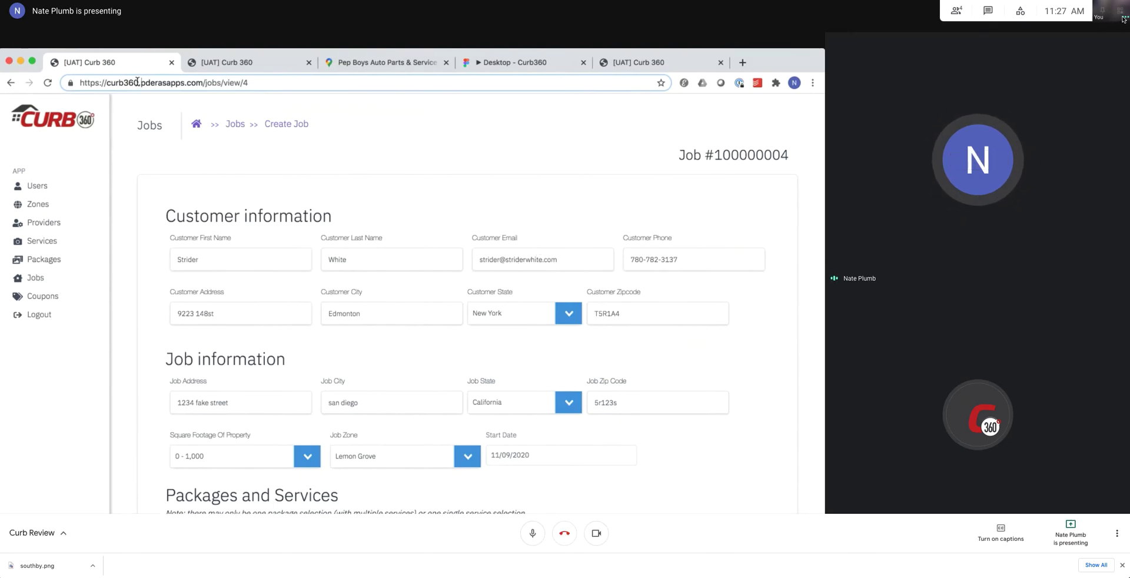
mouse_move(576, 571)
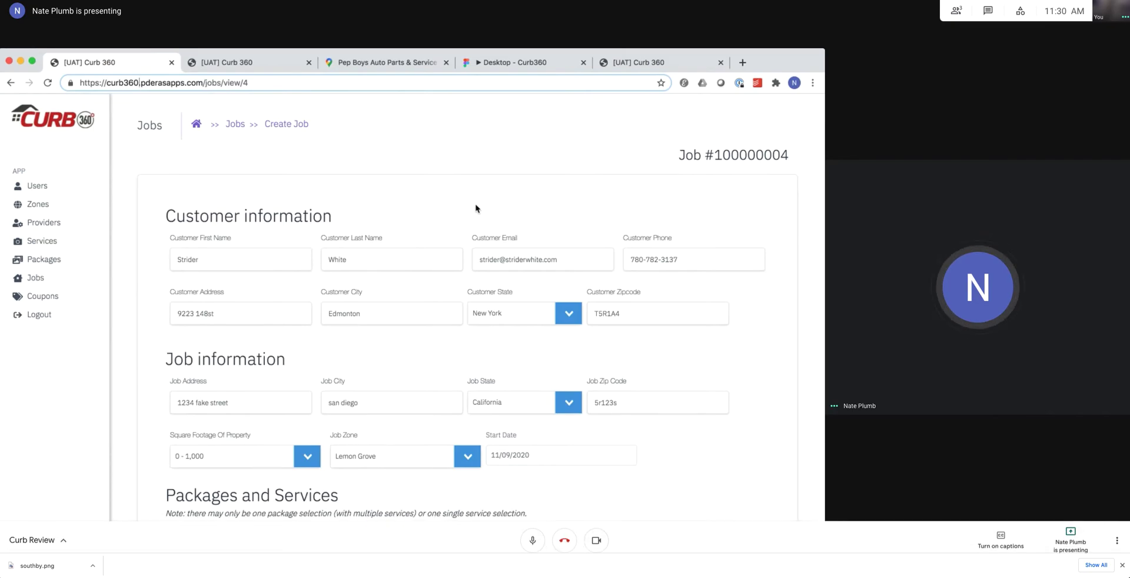
Load digitalocean.com in Chrome, entering the address a second time after the redirect.
key("ctrl+Tab")
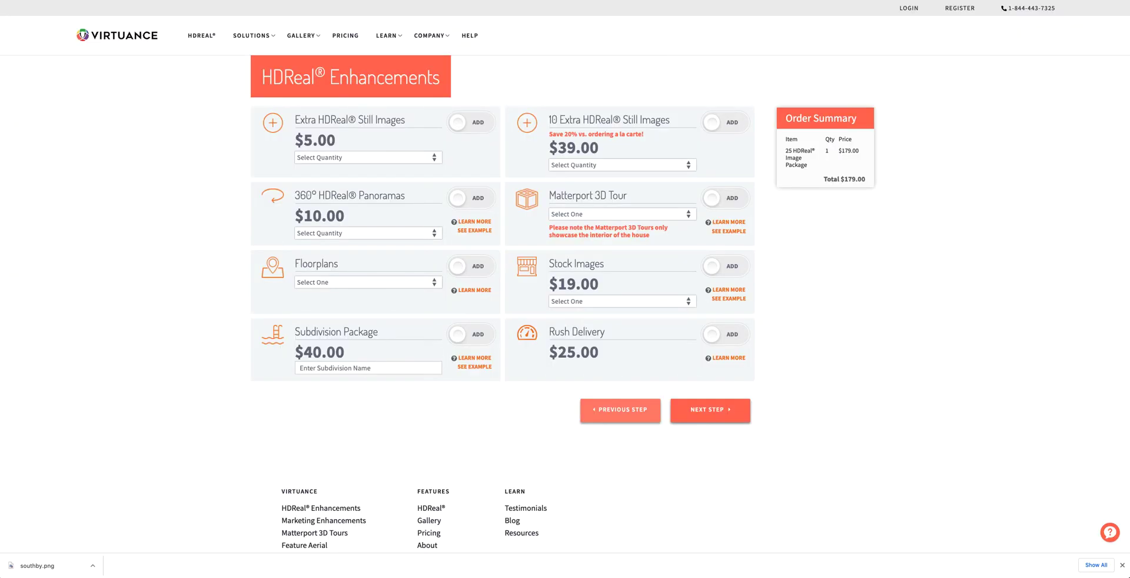
key("ctrl+l")
type("digital")
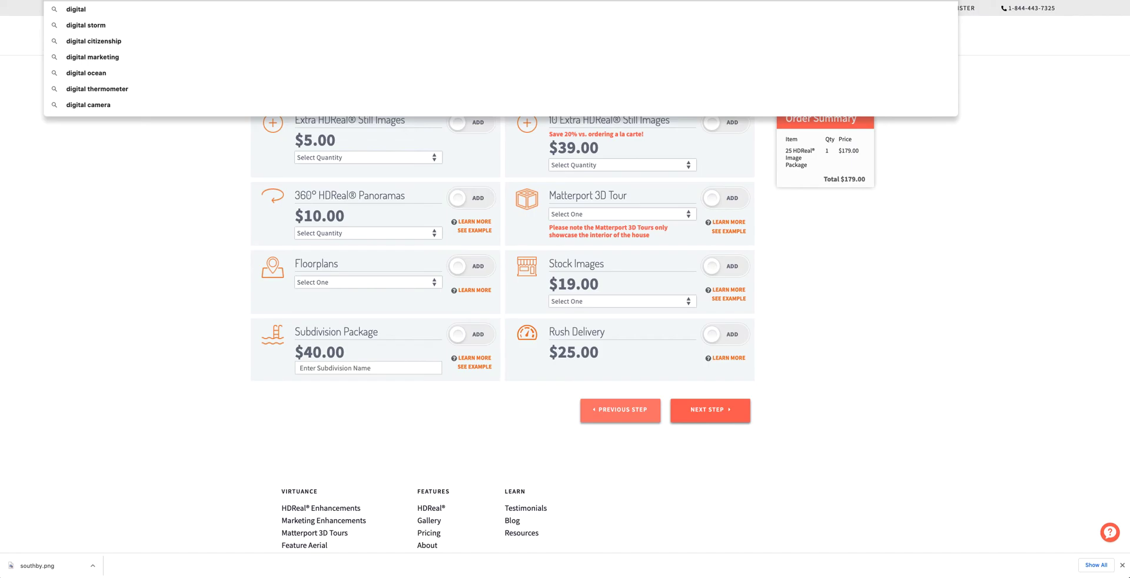
type("ocean.com")
key("Return")
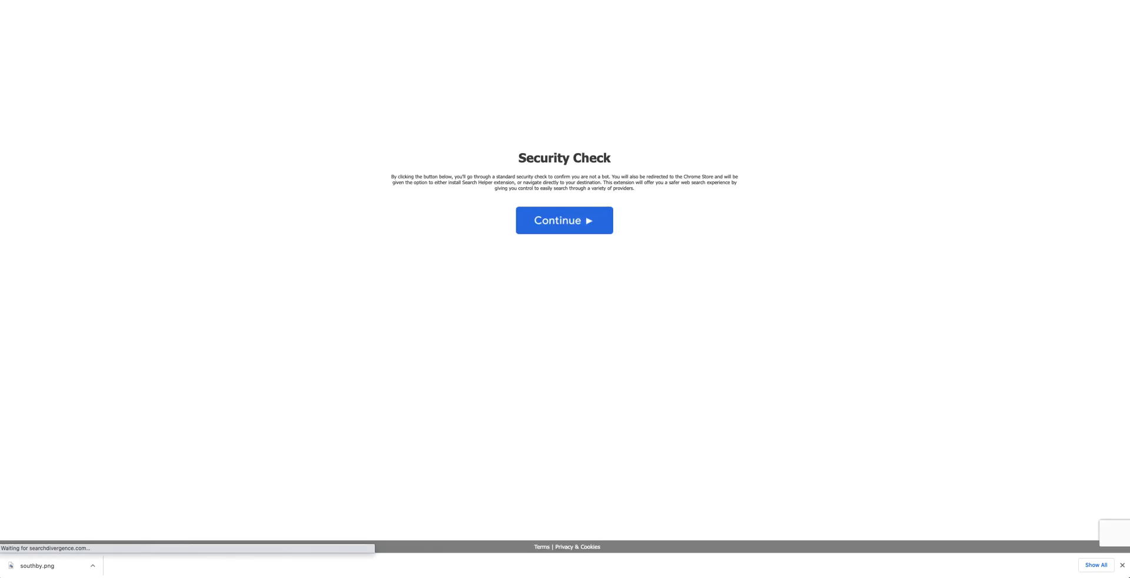
key("super+l")
type("digit")
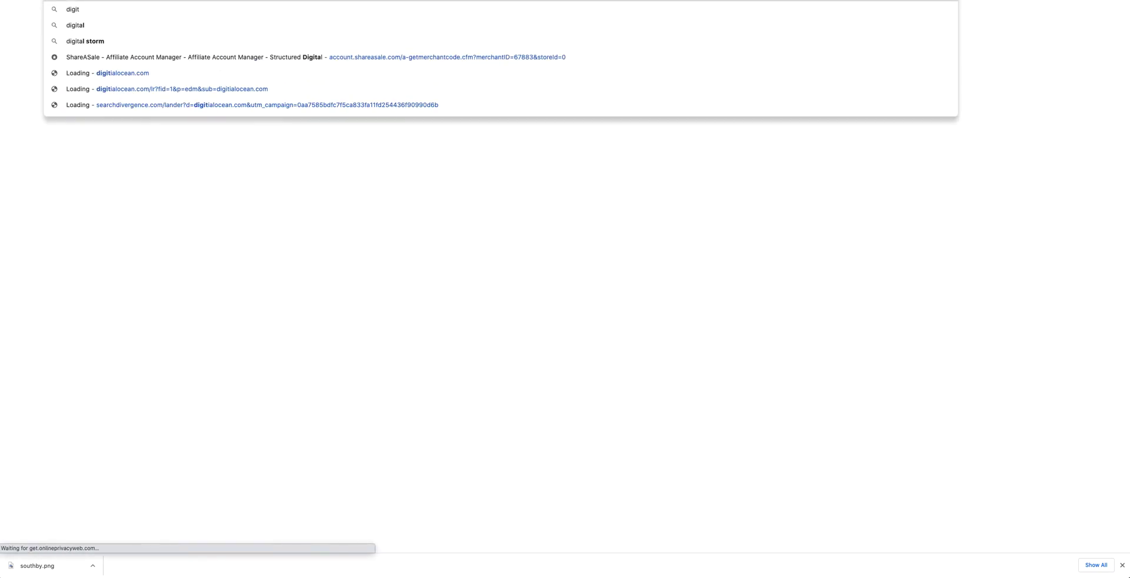
type("alocean.com")
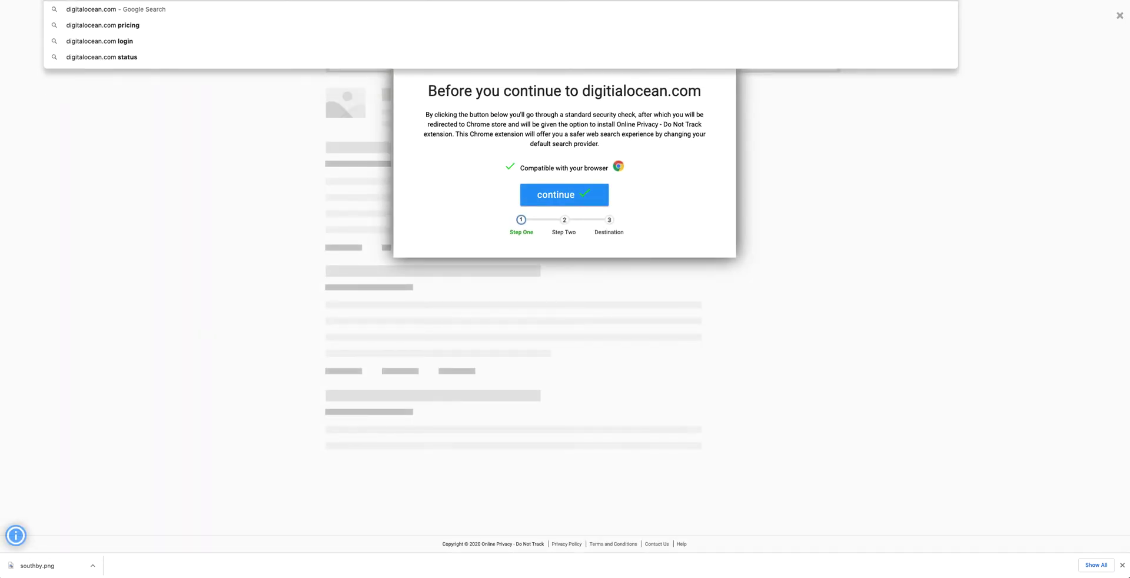
key("Return")
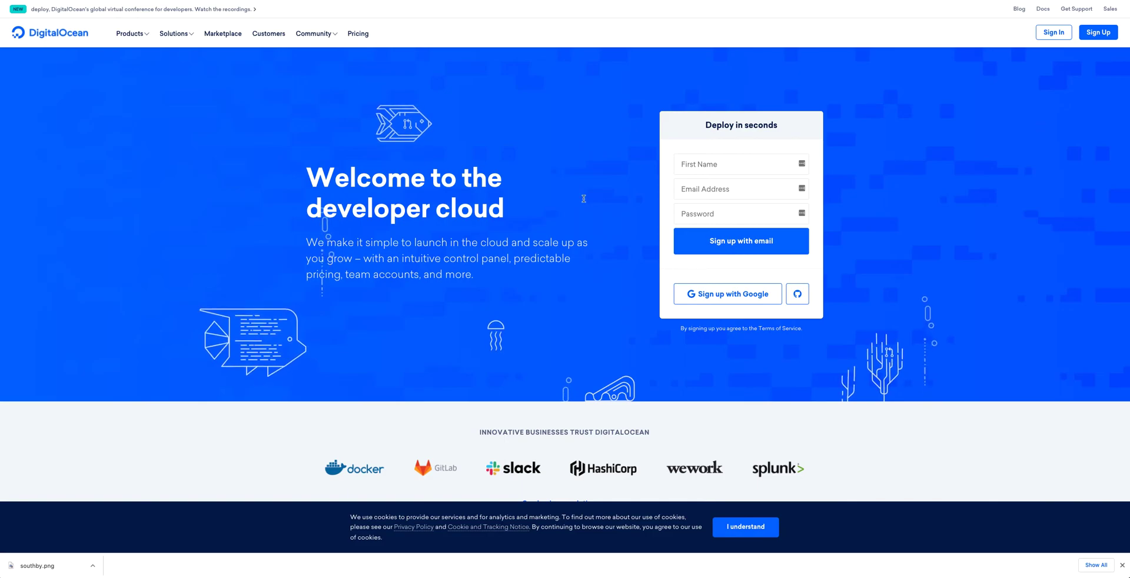
Go through Solutions to DigitalOcean's Pricing page, showing Basic Droplets from $5 to $80/month.
left_click(187, 35)
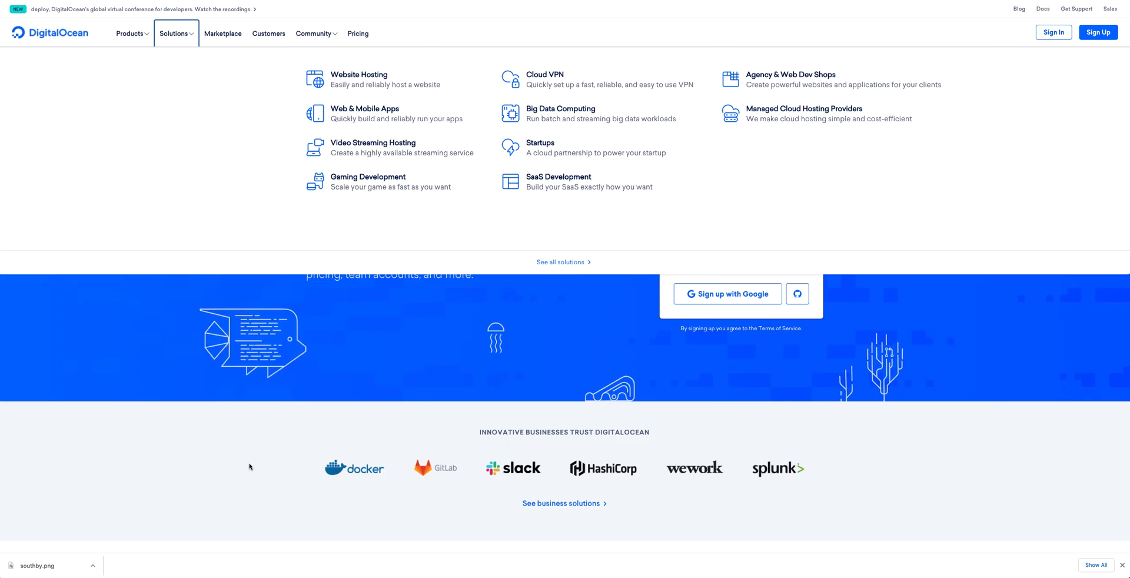
left_click(358, 36)
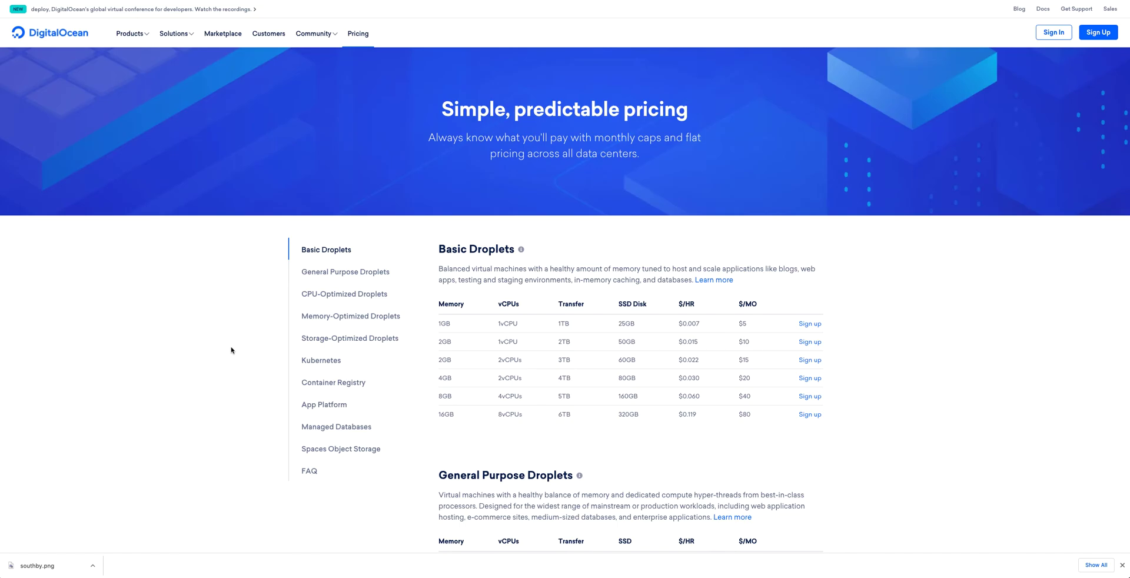
mouse_move(554, 572)
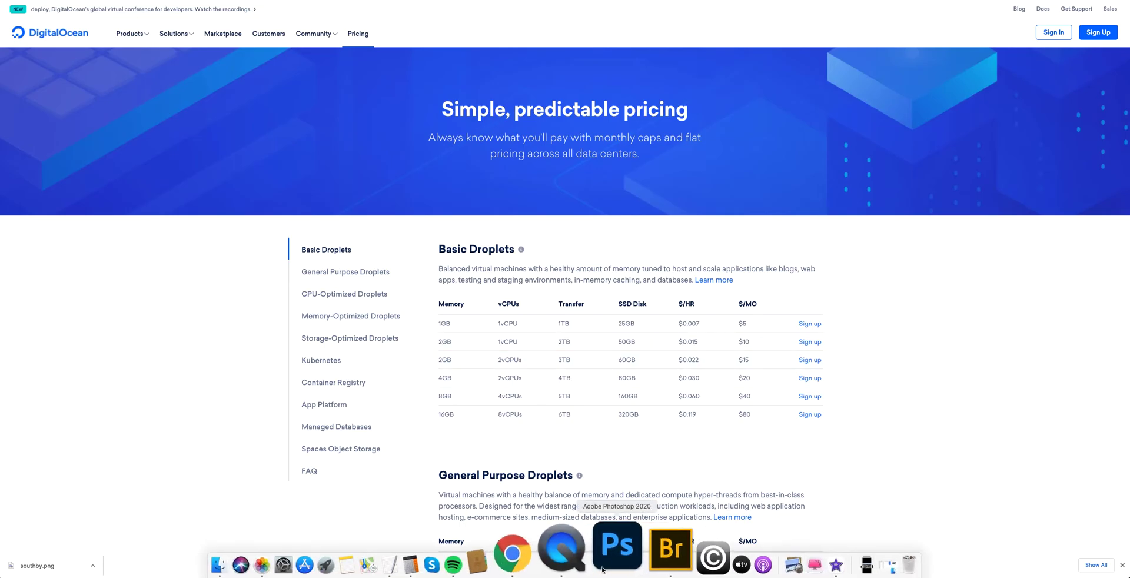
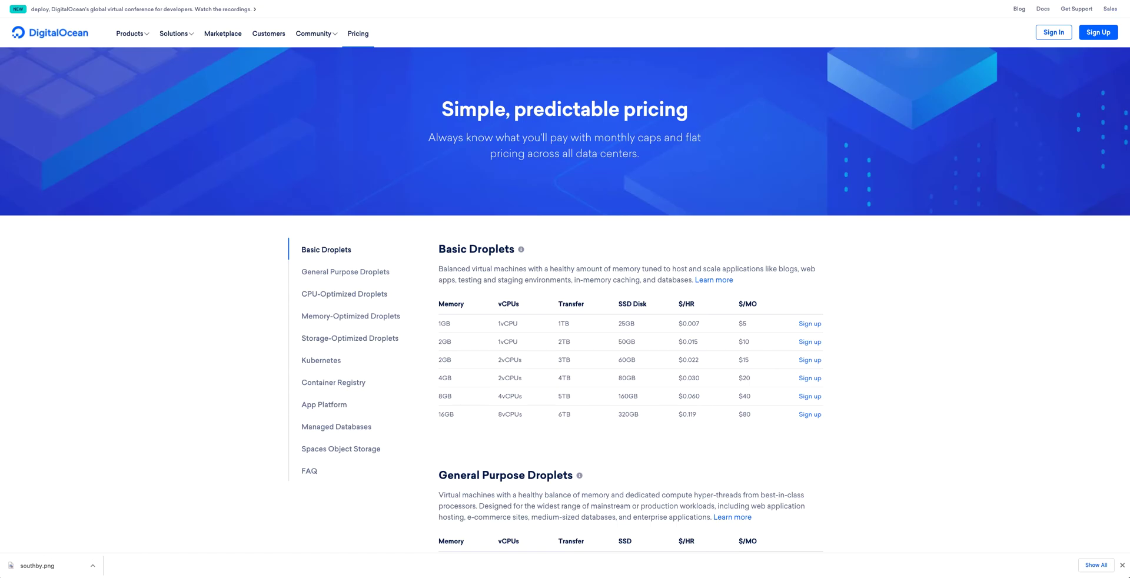
Open a new tab with 'world' entered, then browse and close the bookmarks-bar folders.
key("ctrl+t")
type("wor")
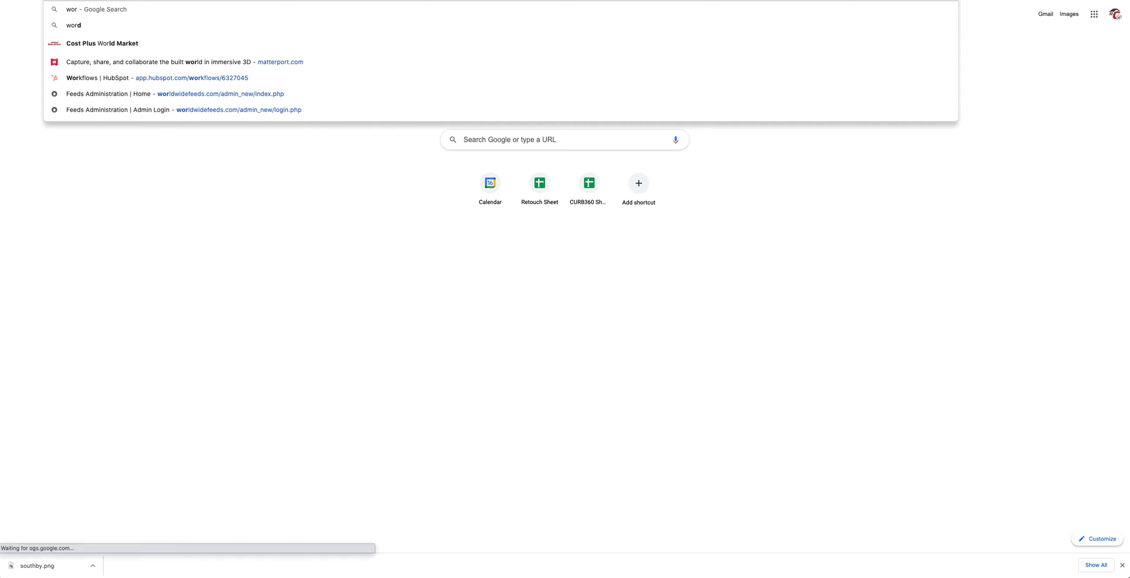
type("ld")
key("Return")
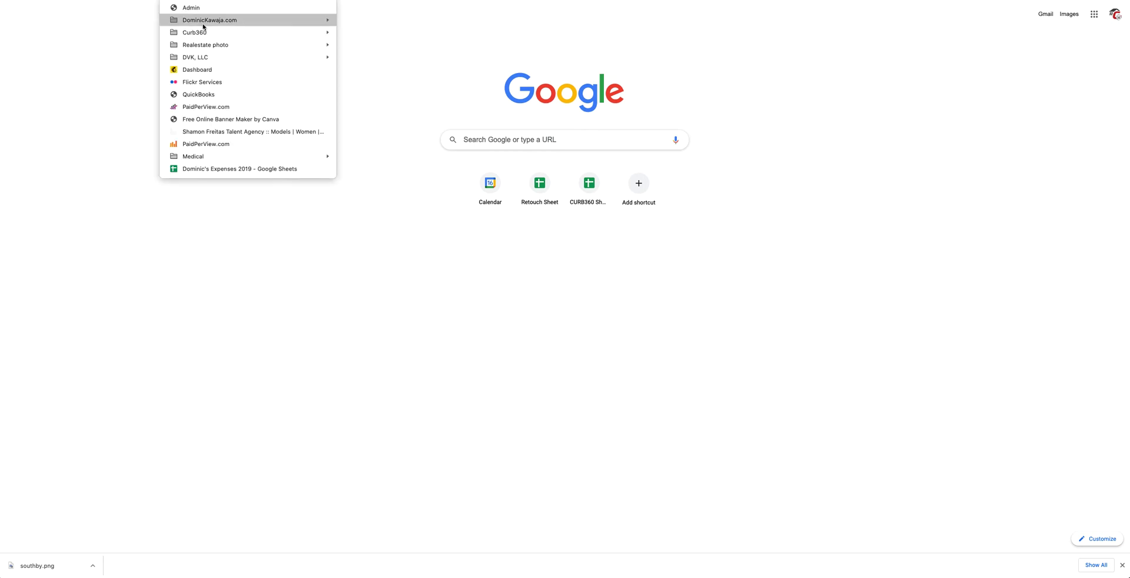
mouse_move(297, 44)
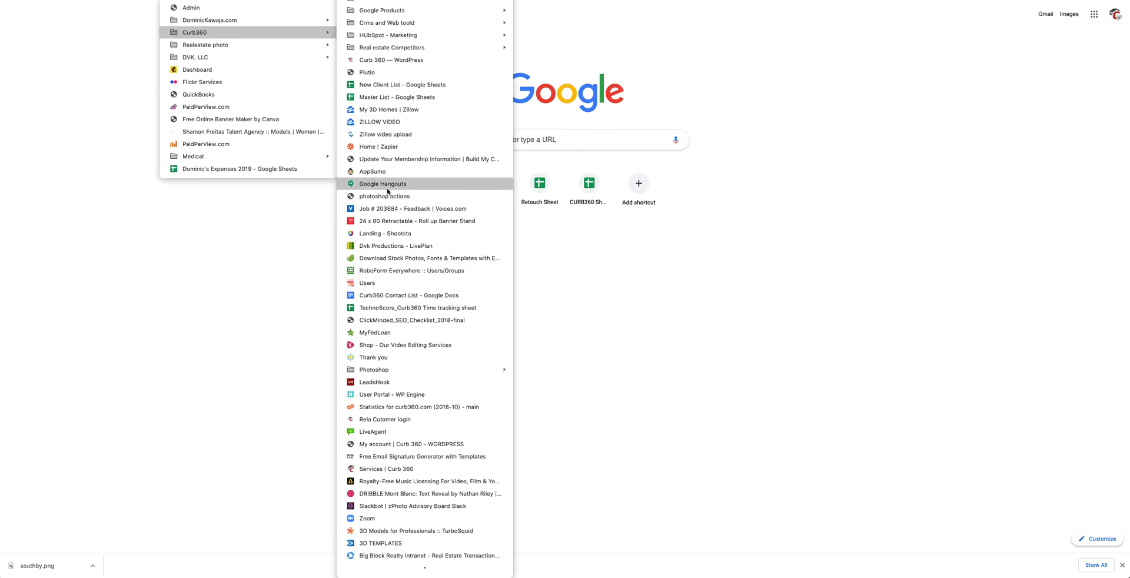
left_click(268, 474)
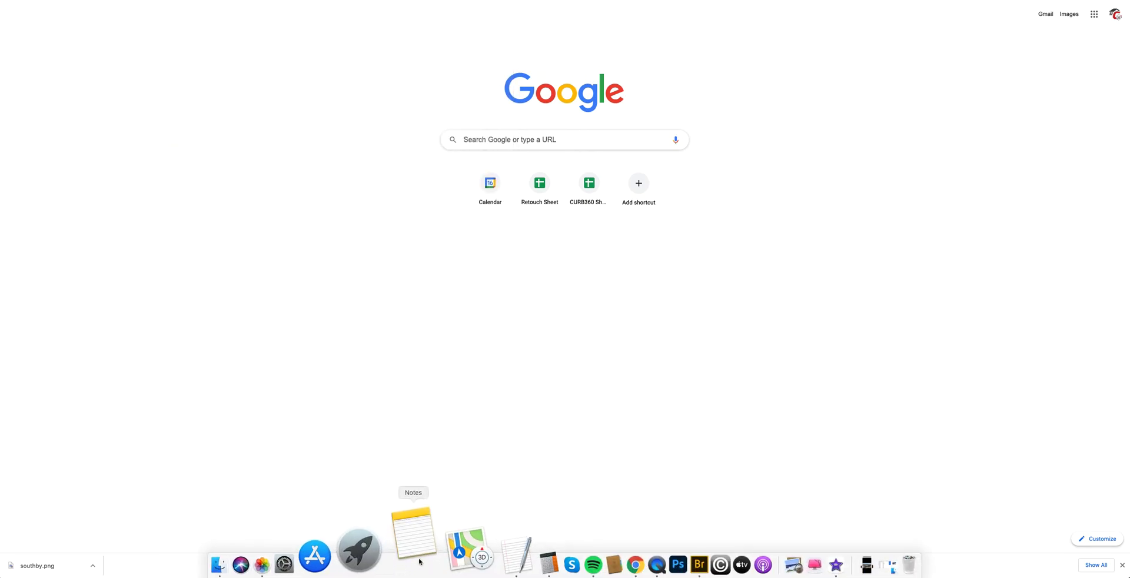
Add 'dashboard - wordpress access' to the TextEdit notes and start a 'hostgator' line.
left_click(497, 544)
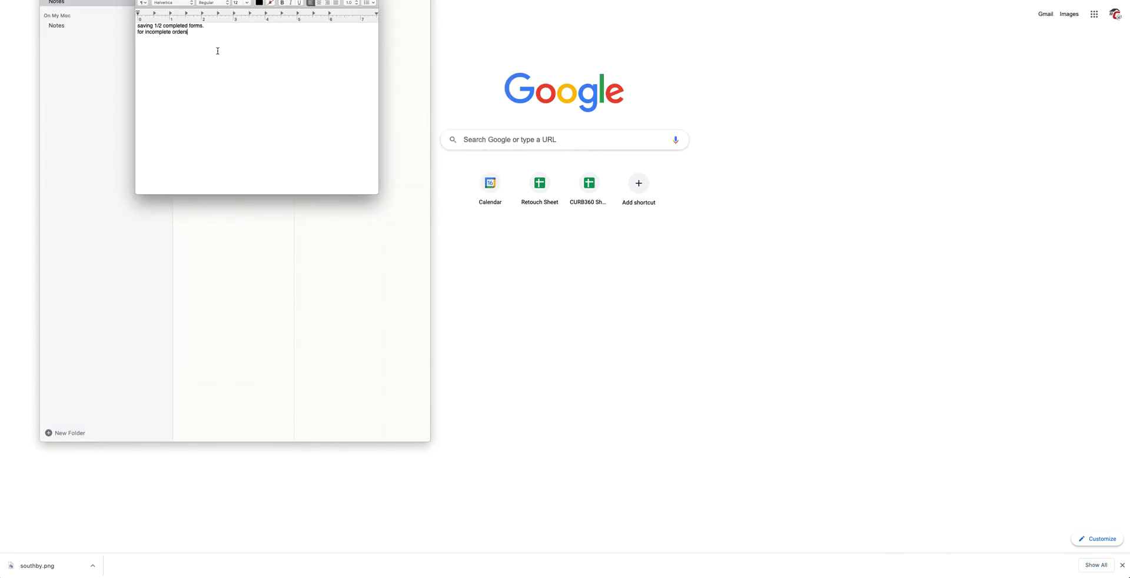
key("Return")
key("Return")
type("dashboar")
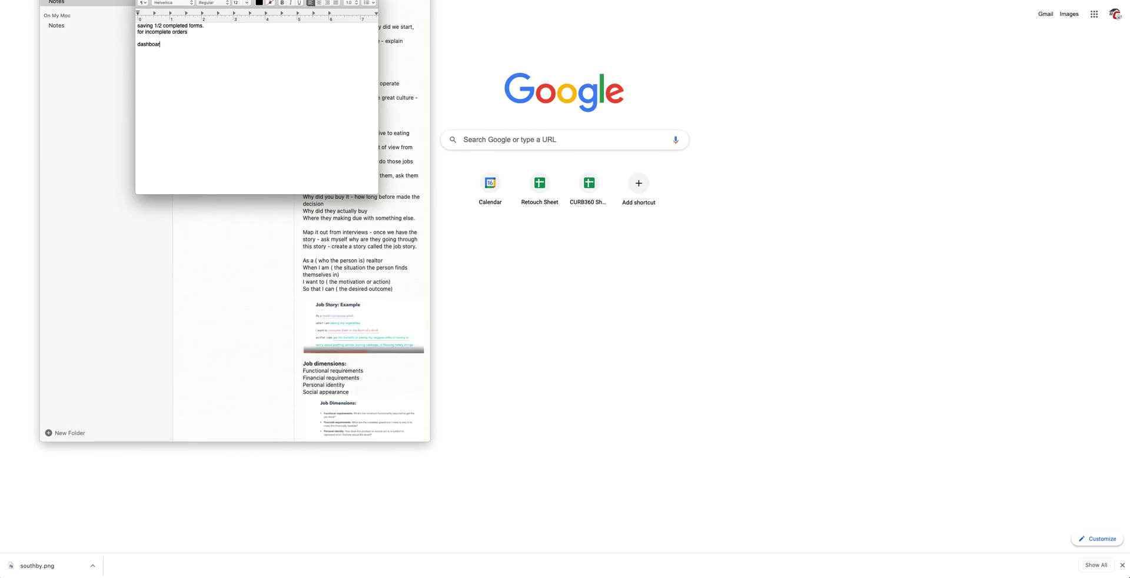
type("d - wordpress access")
key("Return")
key("Return")
type("hostgator")
Replace 'hostgator' with 'godaddy access' and correct 'wordpress' to 'Wordpress'.
left_click_drag(159, 59, 121, 57)
type("goadoay")
right_click(180, 45)
left_click(150, 57)
left_click_drag(163, 57, 118, 56)
type("goadaddy acce")
right_click(183, 46)
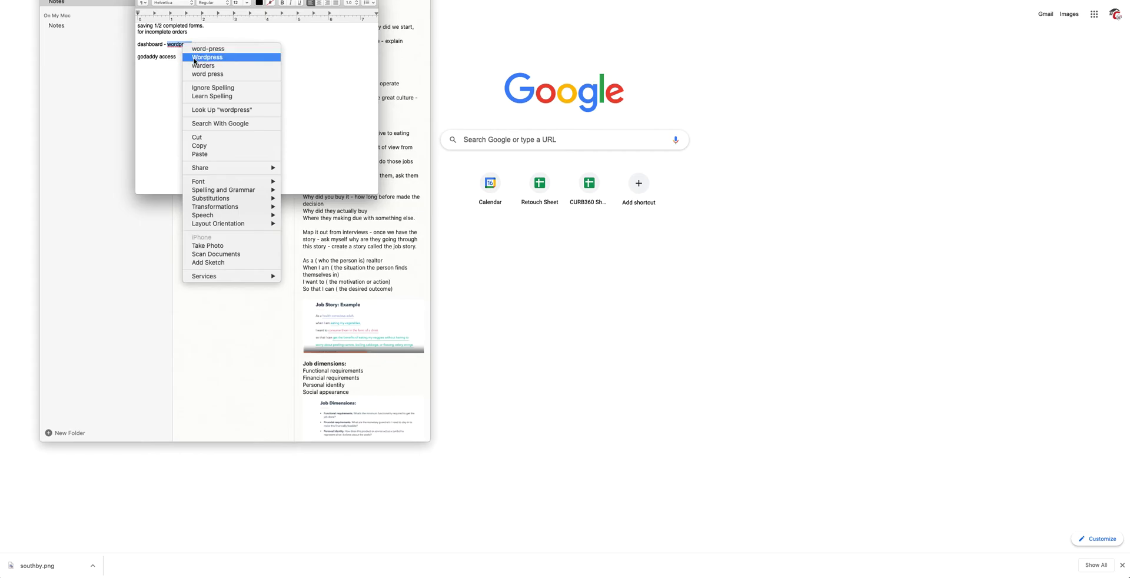
left_click(200, 56)
left_click(211, 55)
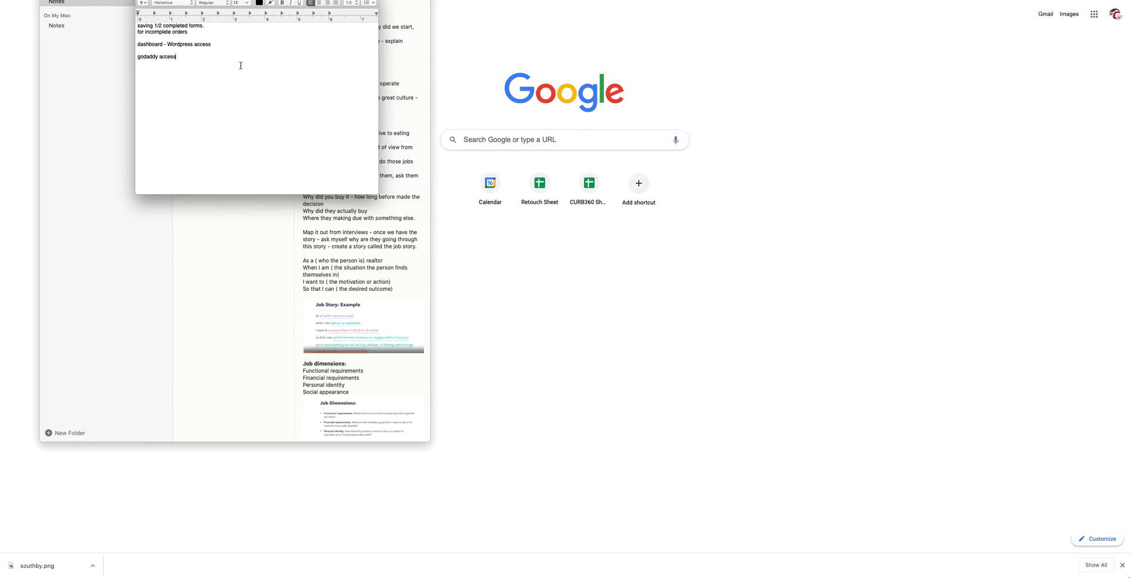
Check the new access lines, then go back to the Meet presentation in Chrome.
mouse_move(139, 42)
left_mouse_down()
mouse_move(210, 52)
mouse_move(134, 47)
left_mouse_up()
left_click(193, 58)
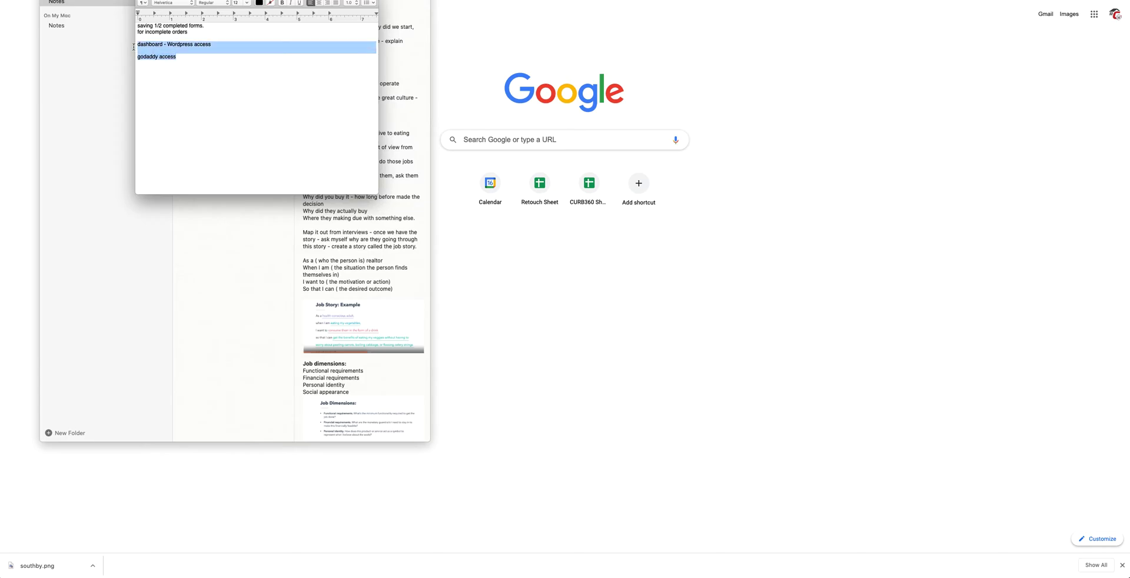
left_click(792, 303)
key("ctrl+Tab")
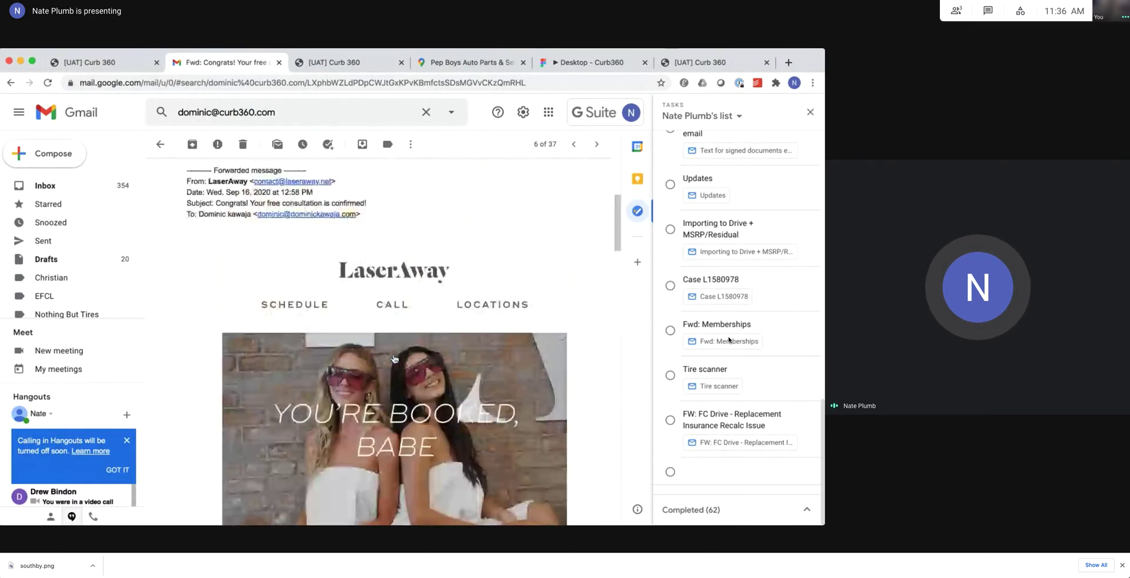
Follow the Meet screen share from the Curb360 job form to the forwarded LaserAway booking email.
mouse_move(344, 289)
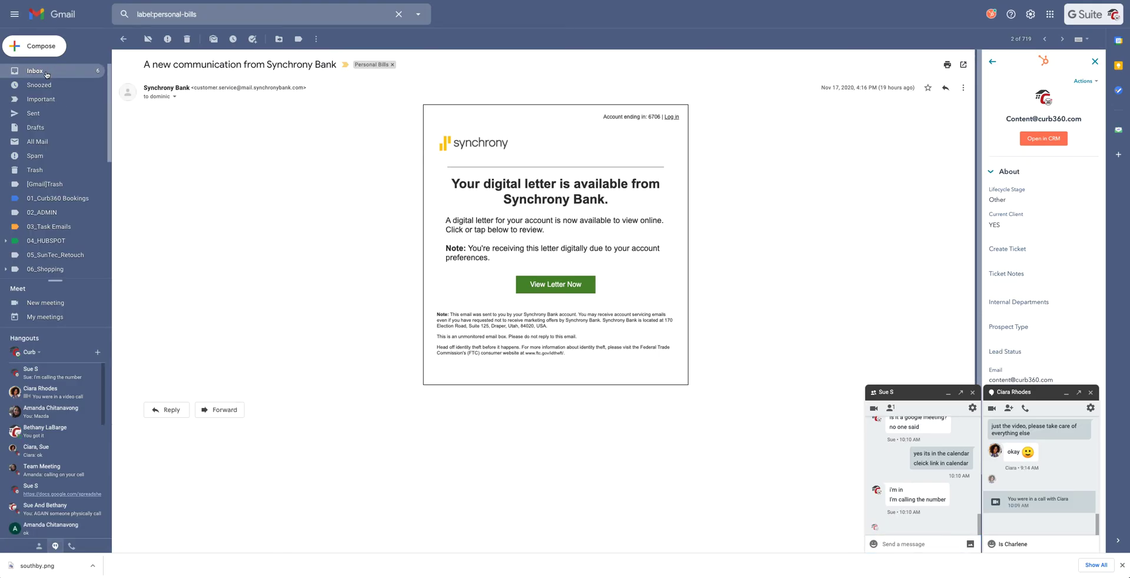
Return to the Gmail inbox, glance at the Meet presentation, then come back to Gmail.
left_click(46, 74)
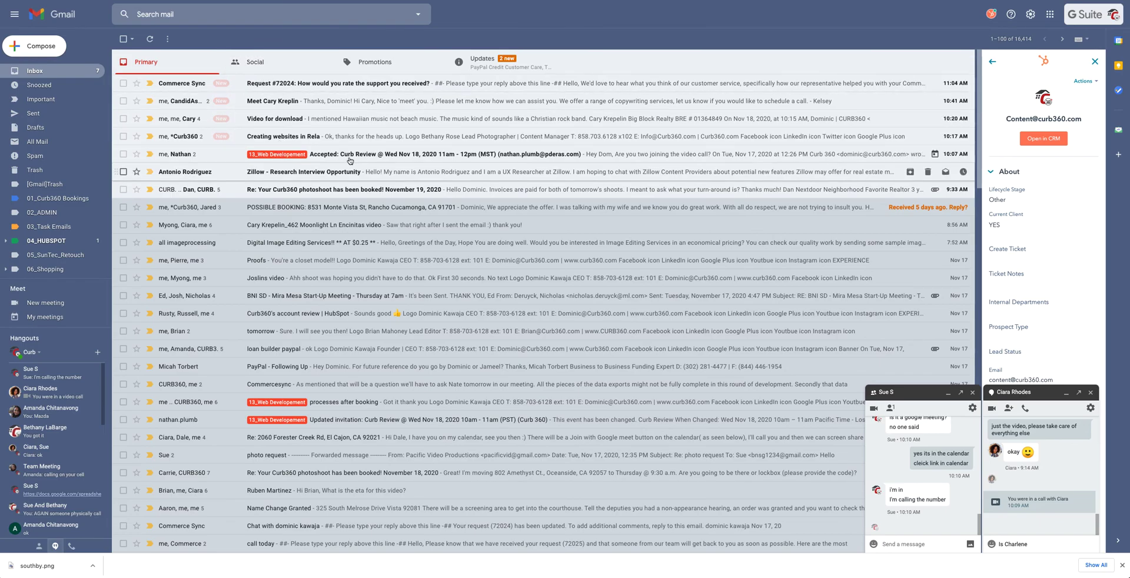
key("ctrl+Tab")
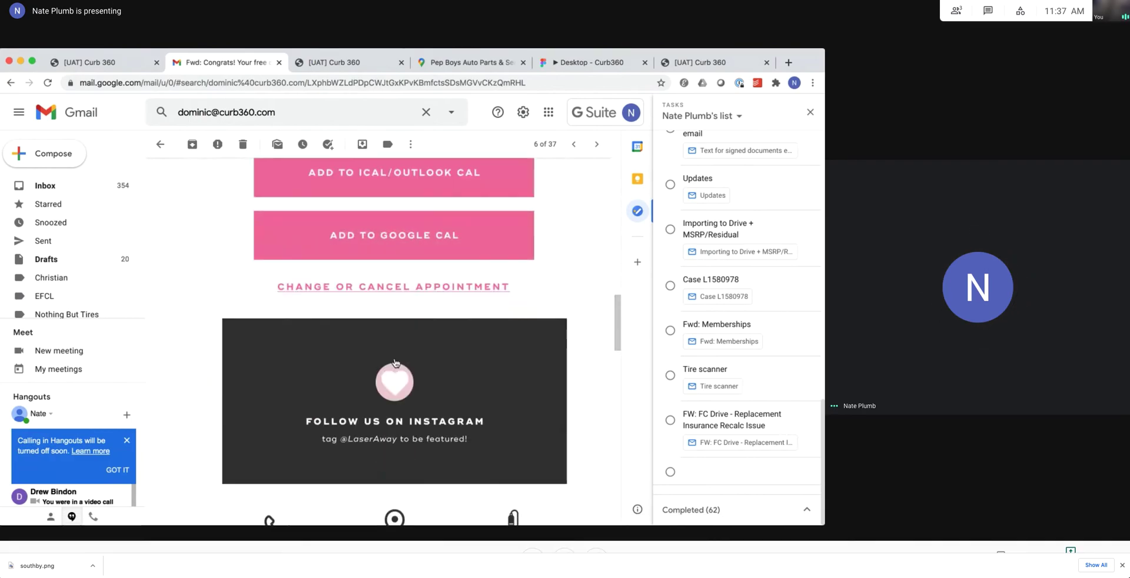
key("ctrl+Tab")
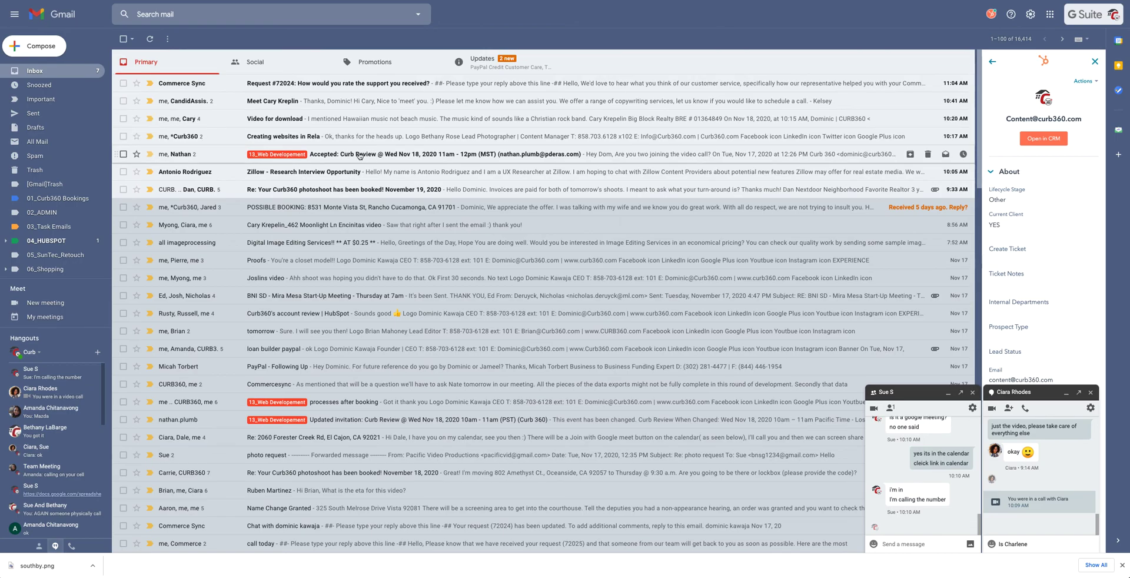
Open the 'Accepted: Curb Review' email, go back, and list the 13_Web Developement label's emails.
left_click(358, 154)
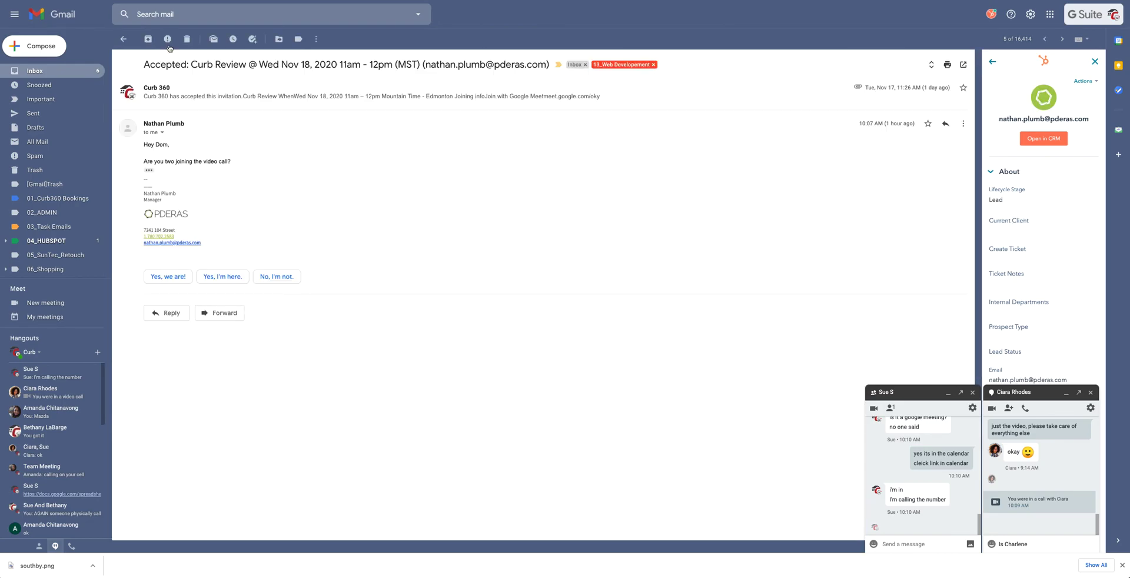
left_click(123, 39)
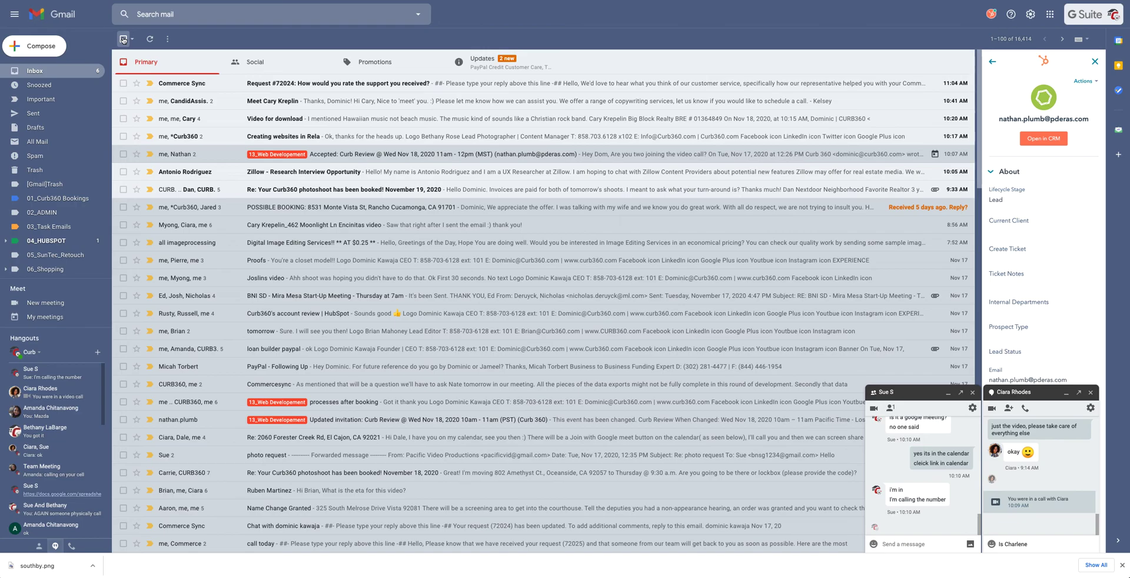
left_click(212, 14)
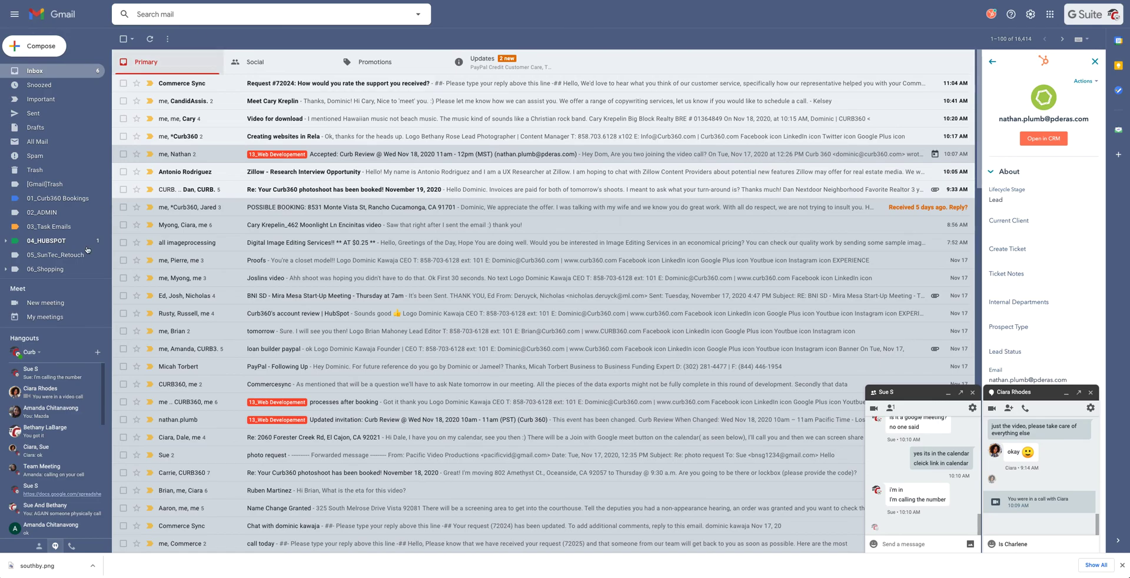
scroll(58, 192, "down", 2)
scroll(59, 192, "down", 2)
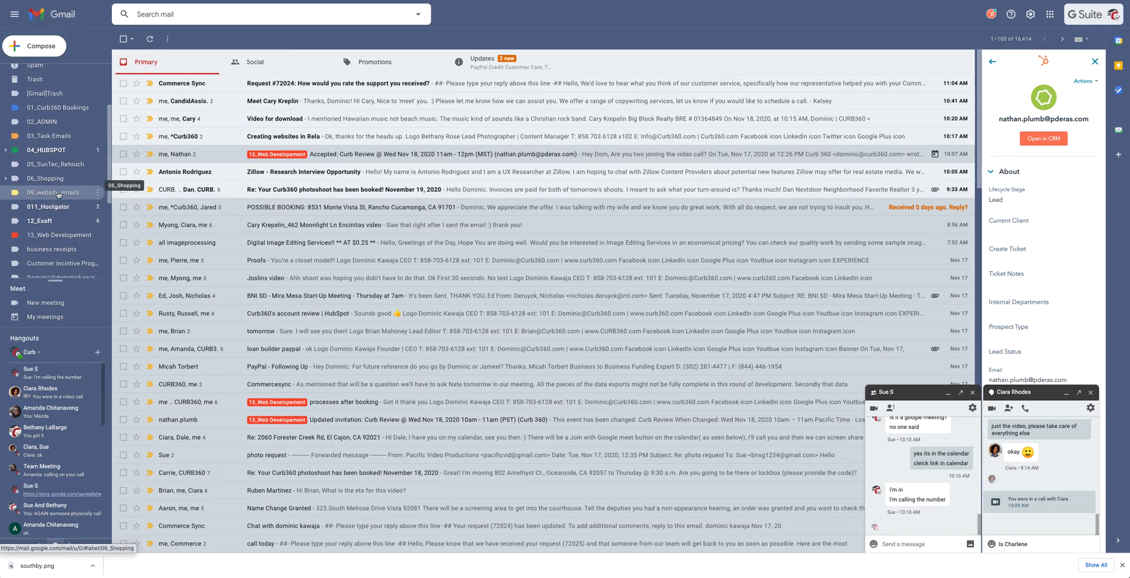
left_click(253, 155)
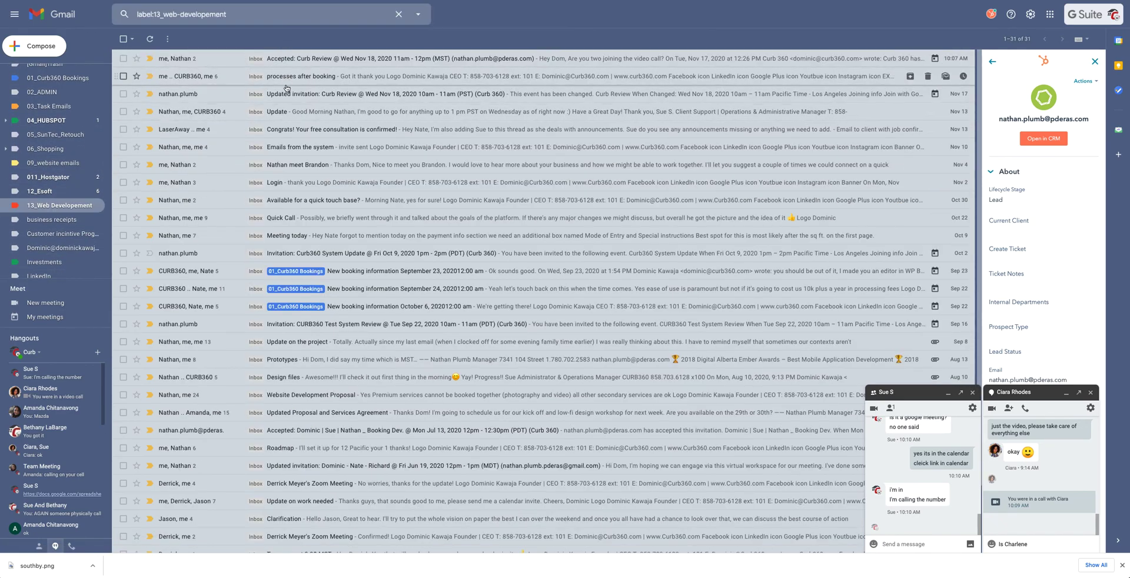
Open 'Emails from the system' and expand its first message and the support-accounts reply.
left_click(305, 149)
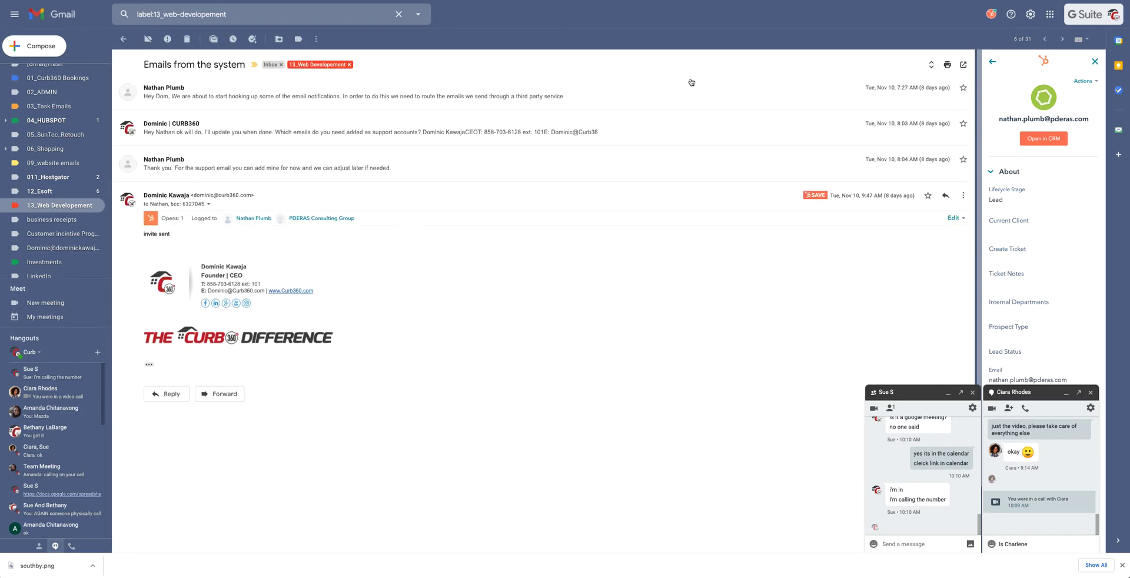
left_click(677, 95)
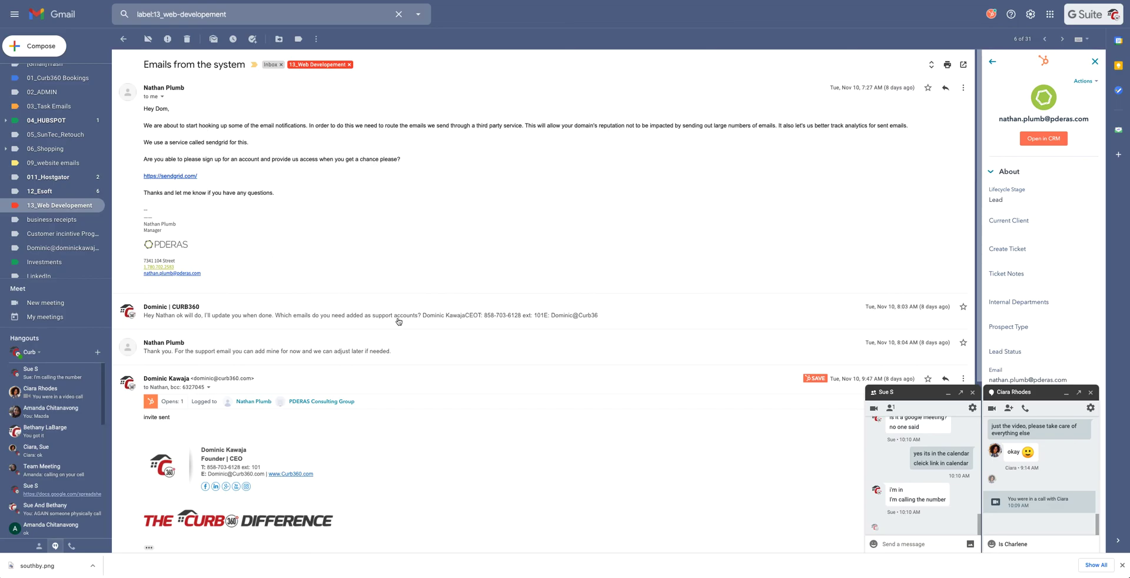
left_click(658, 318)
scroll(449, 344, "down", 5)
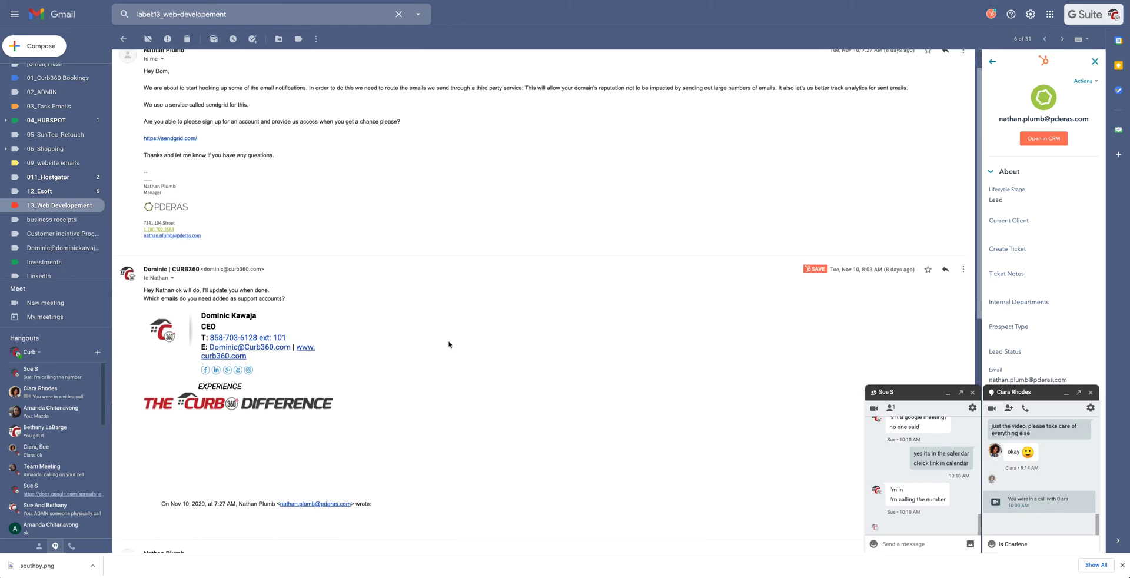
scroll(448, 344, "up", 5)
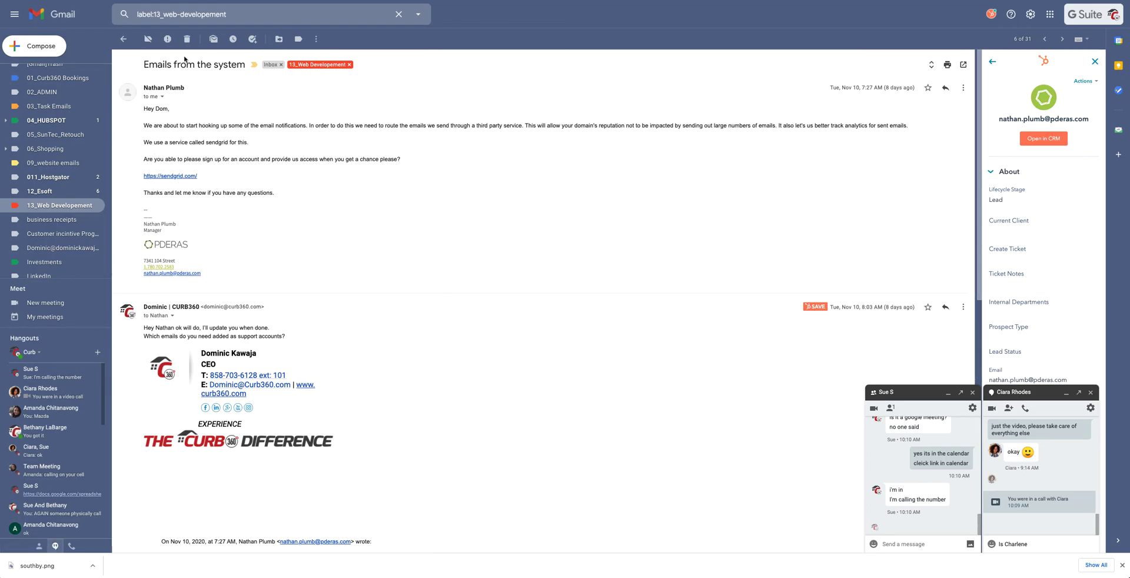
Reopen the thread from the label list with its first message expanded, then return to Meet.
left_click(125, 40)
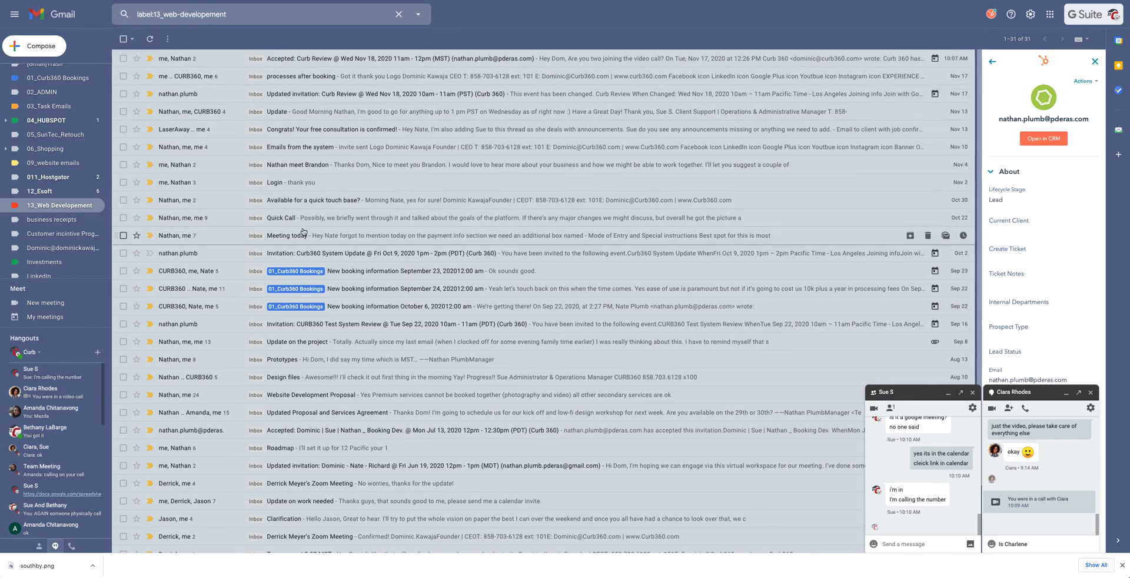
left_click(299, 151)
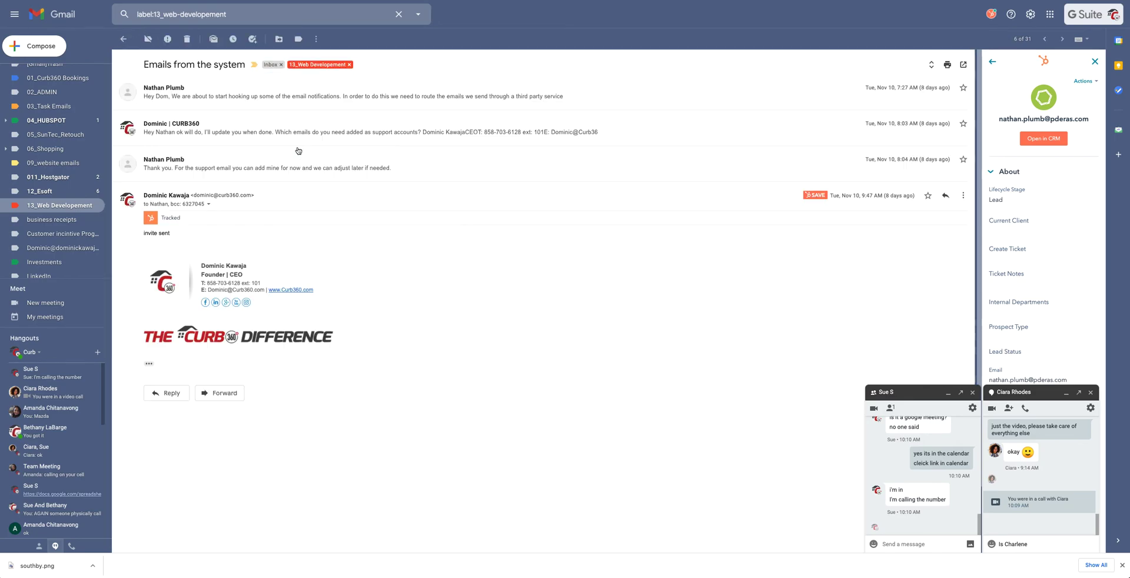
left_click(615, 99)
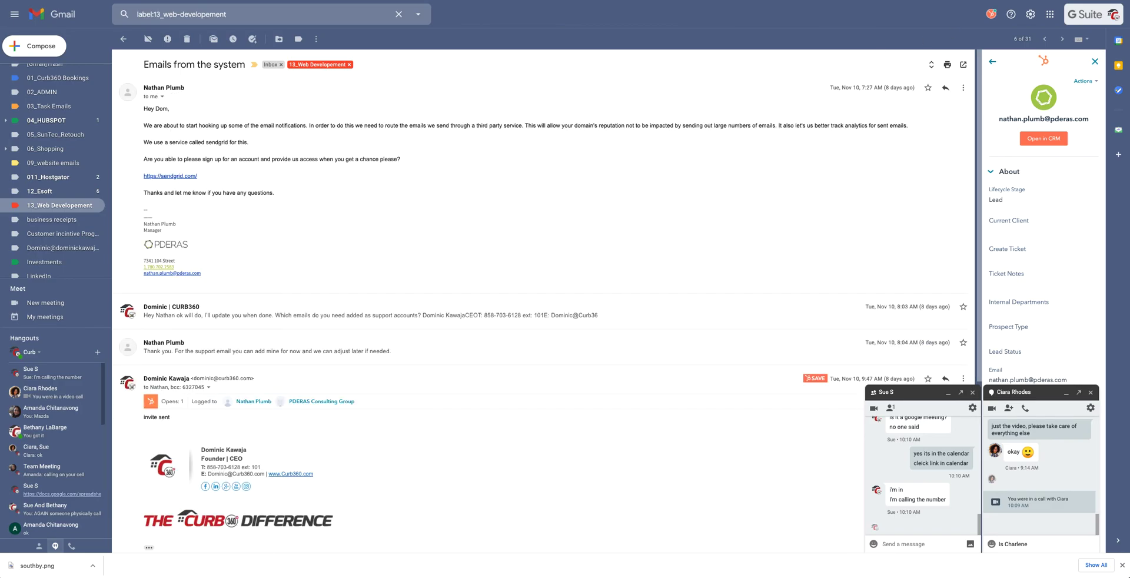
key("ctrl+Tab")
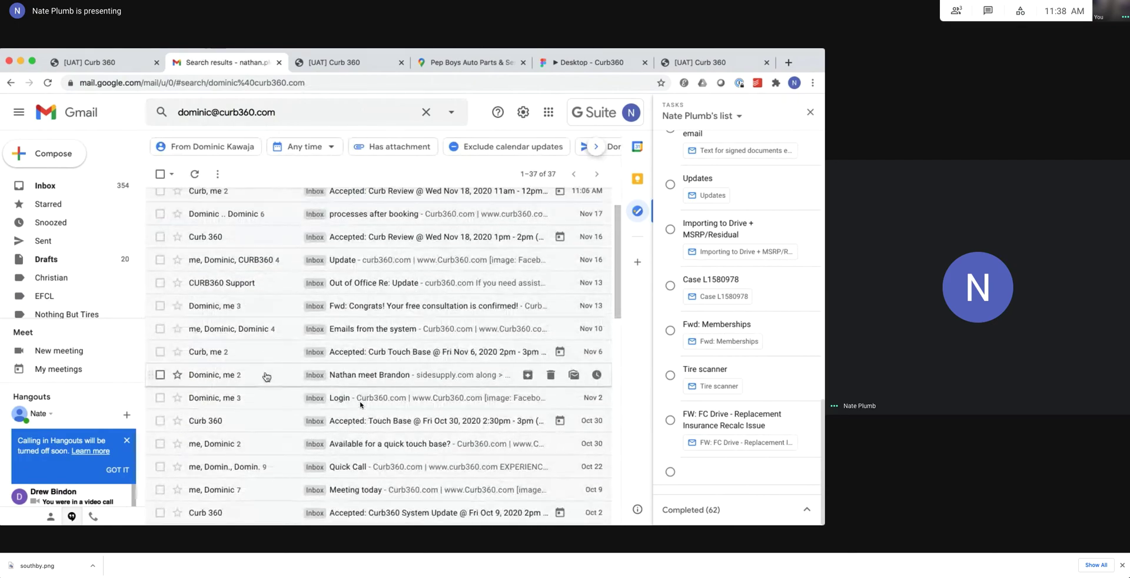
Read the 'Emails from the system' thread, then return to the contact's search results.
left_click(273, 334)
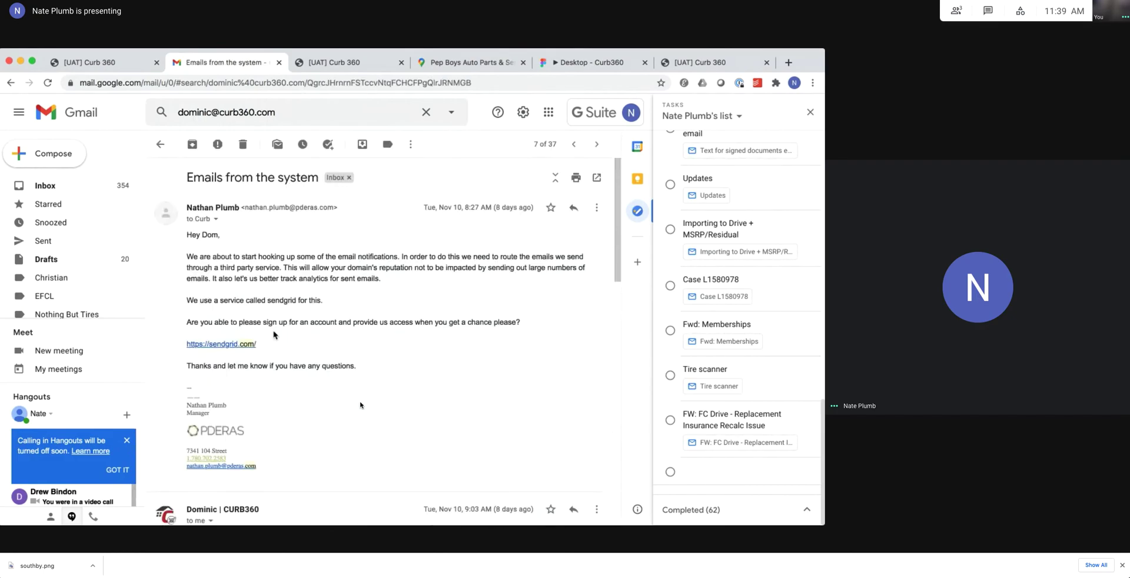
scroll(345, 368, "down", 5)
scroll(345, 369, "down", 8)
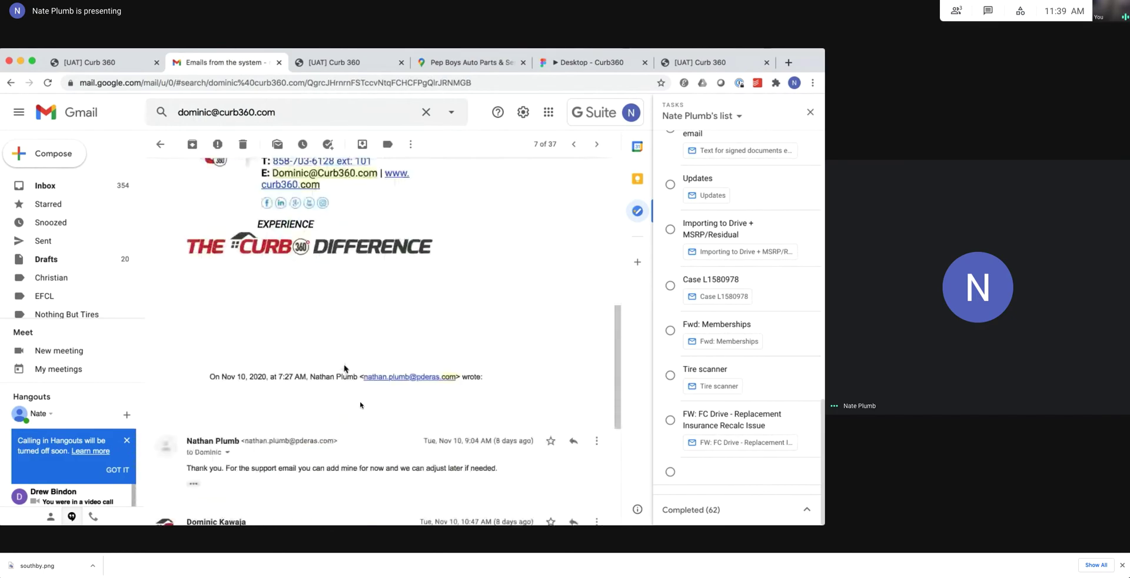
scroll(344, 368, "up", 13)
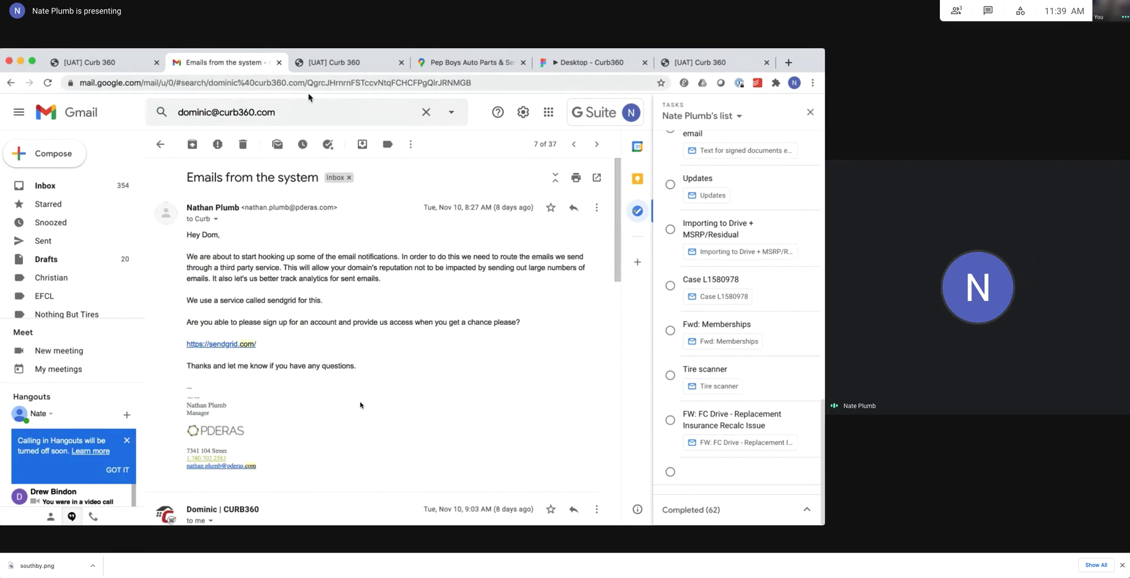
left_click(303, 113)
key("Escape")
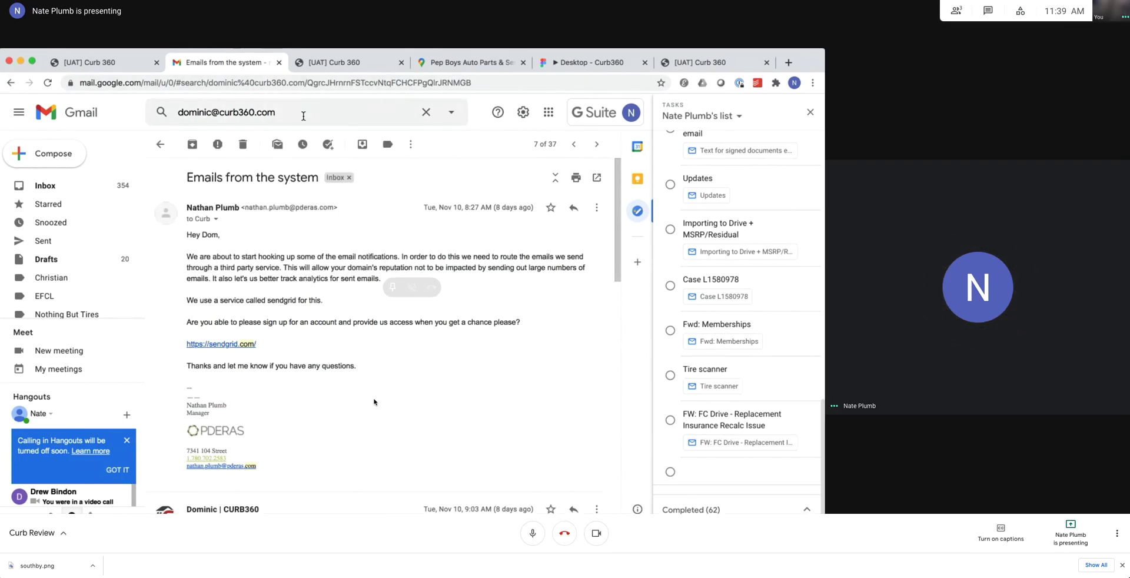
key("u")
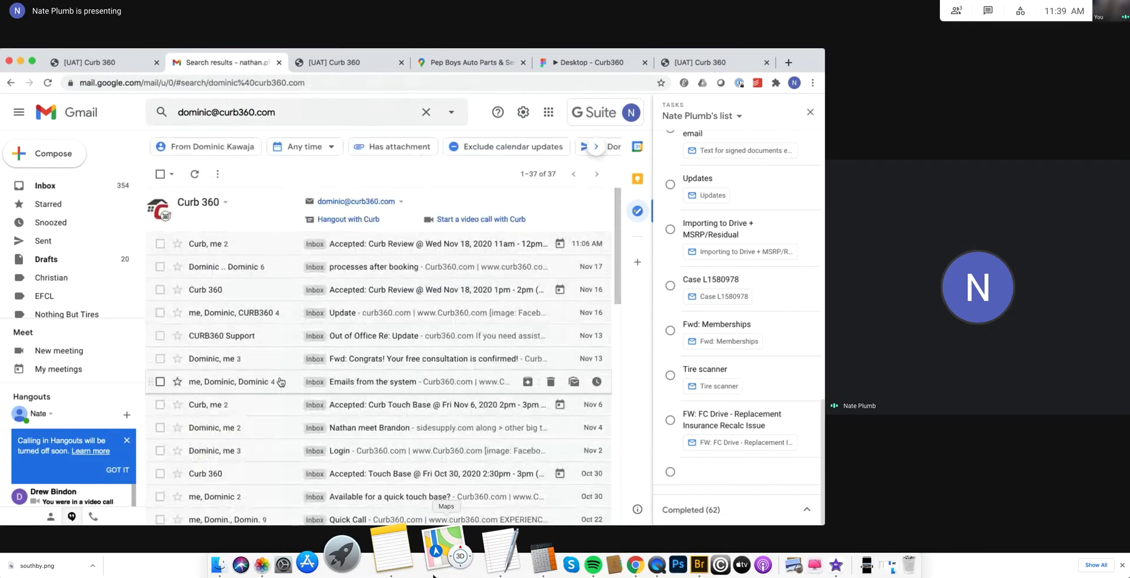
scroll(274, 412, "down", 1)
scroll(276, 416, "up", 1)
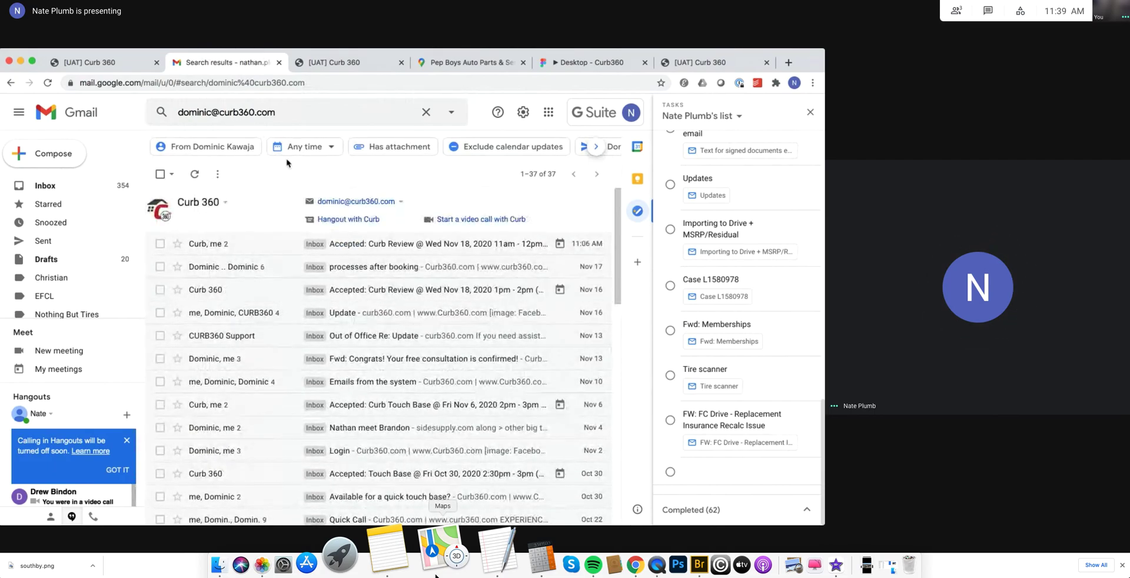
Search Gmail for the Curb360 support address, then bring the TextEdit notes forward.
left_click(276, 112)
type("sup")
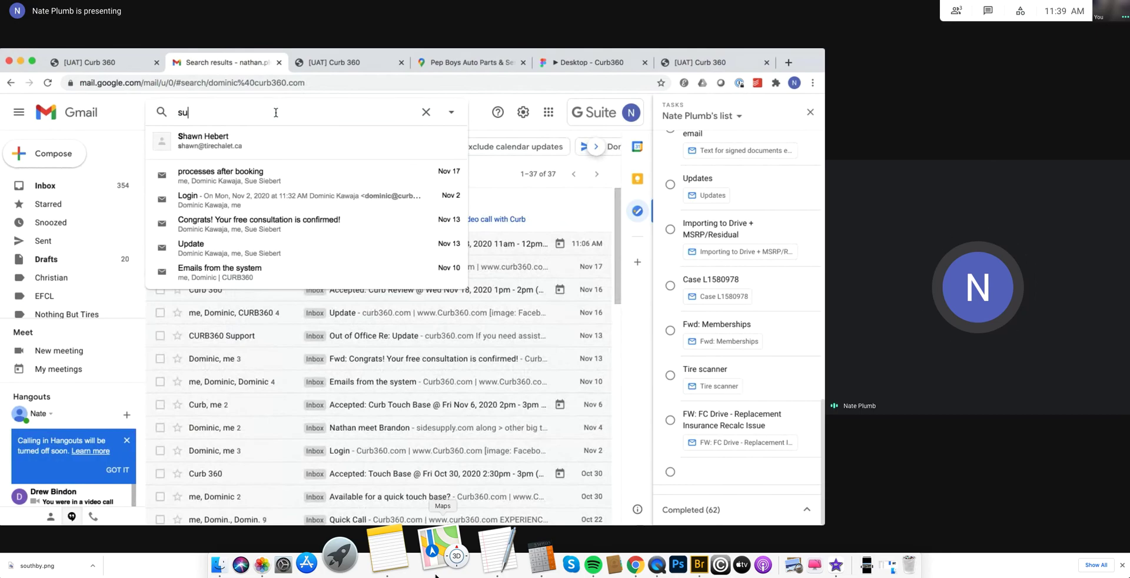
key("Down")
key("Return")
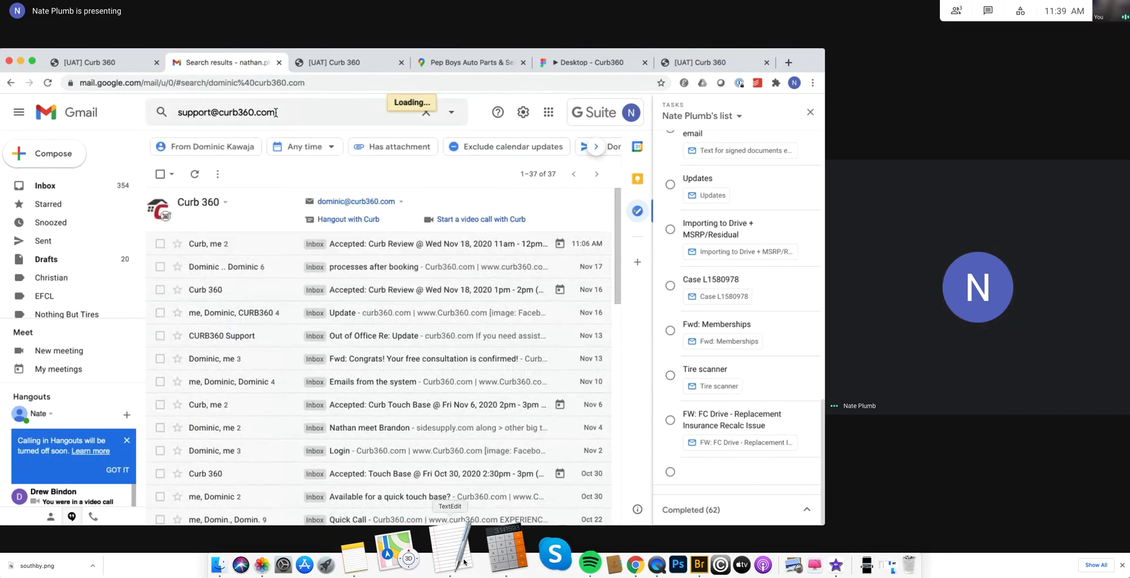
left_click(462, 559)
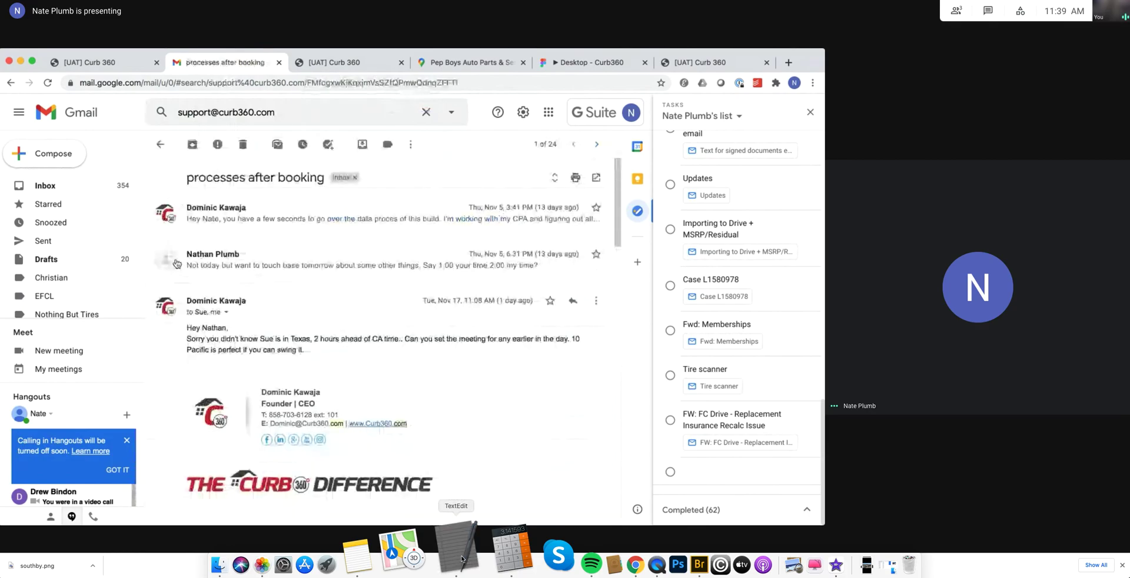
left_click(184, 59)
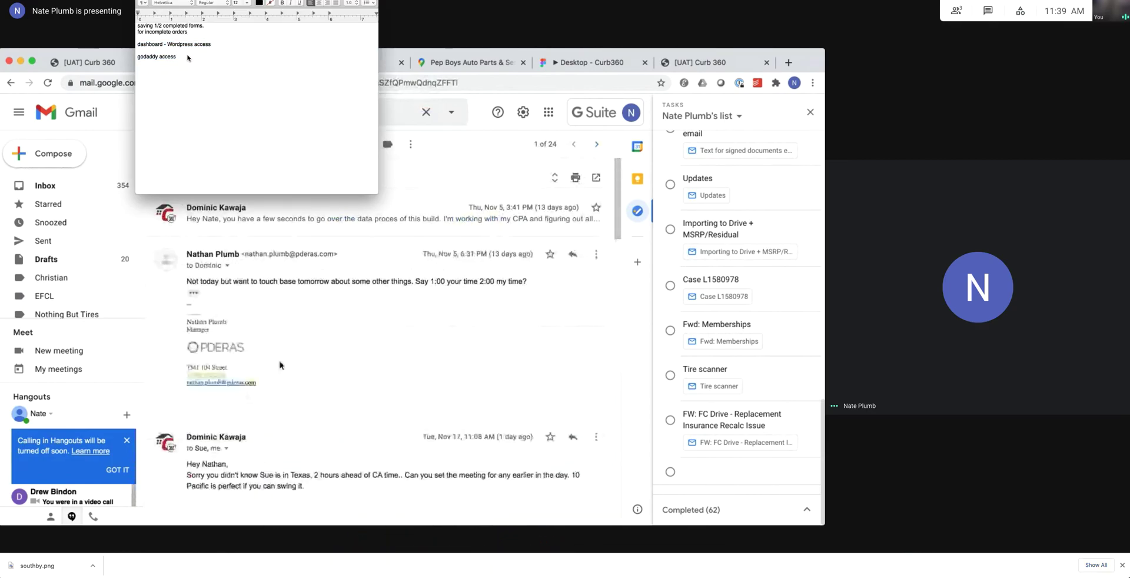
Add the note 'what current emails are being sent out and why - what triggers them'.
type("what c")
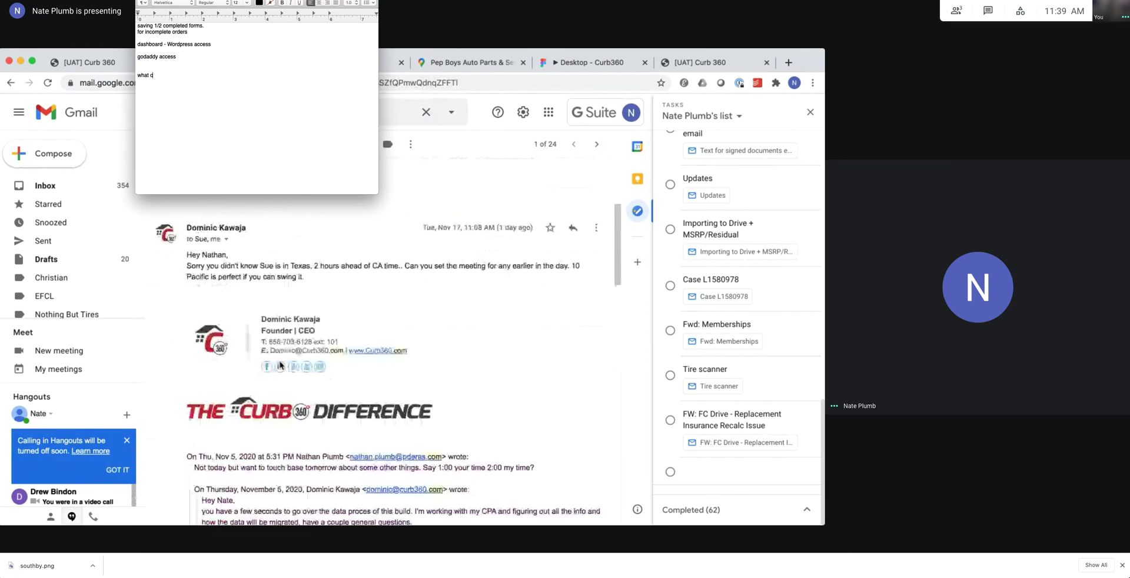
type("urrent emails")
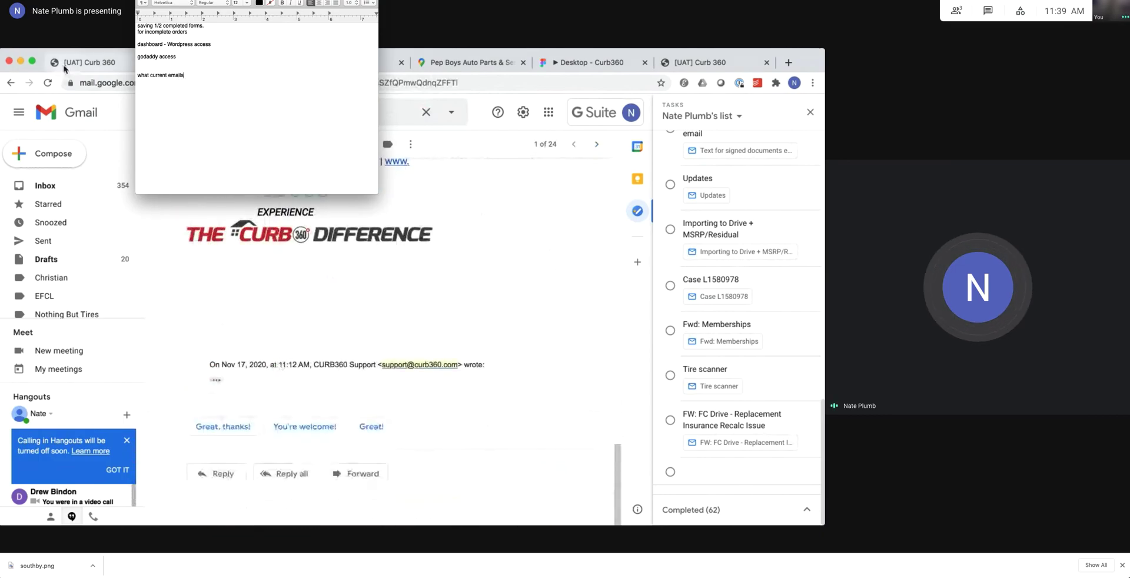
type(" are being sent out and")
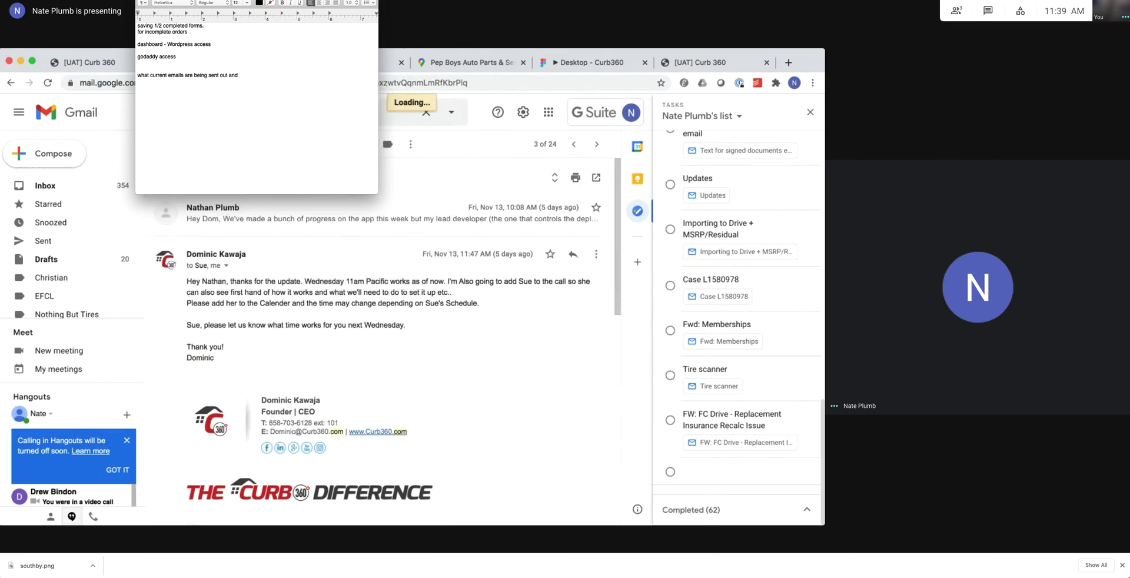
type("why - what")
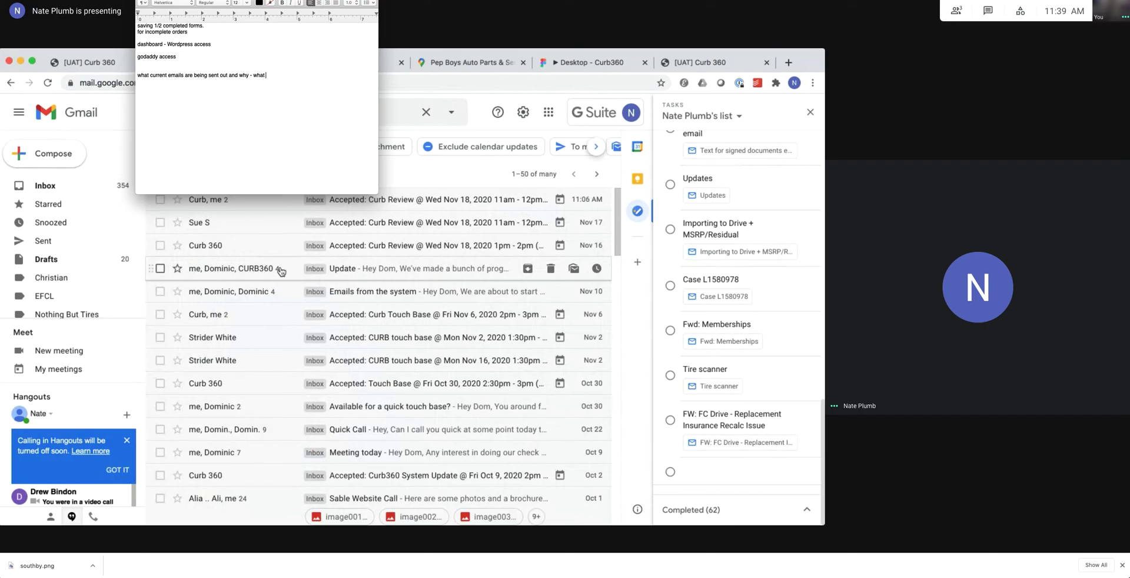
type(" triggers")
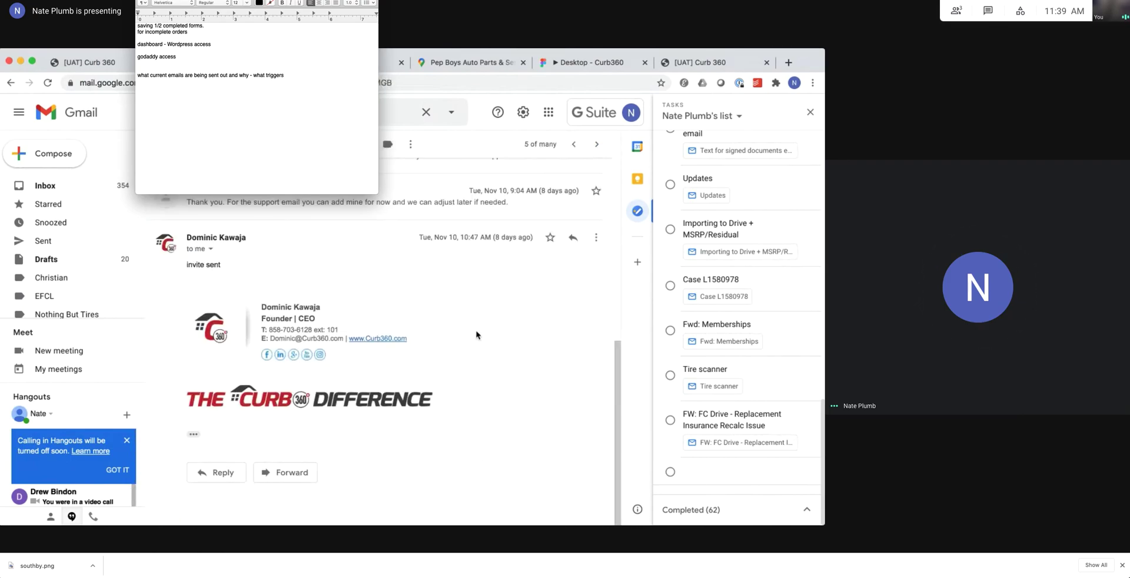
type("them")
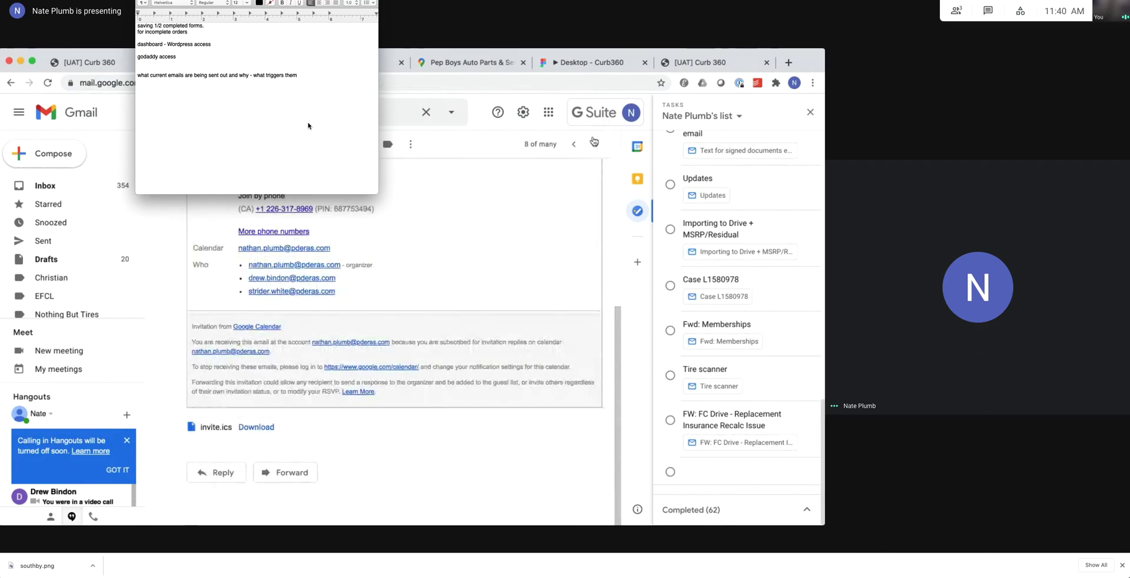
key("super+Tab")
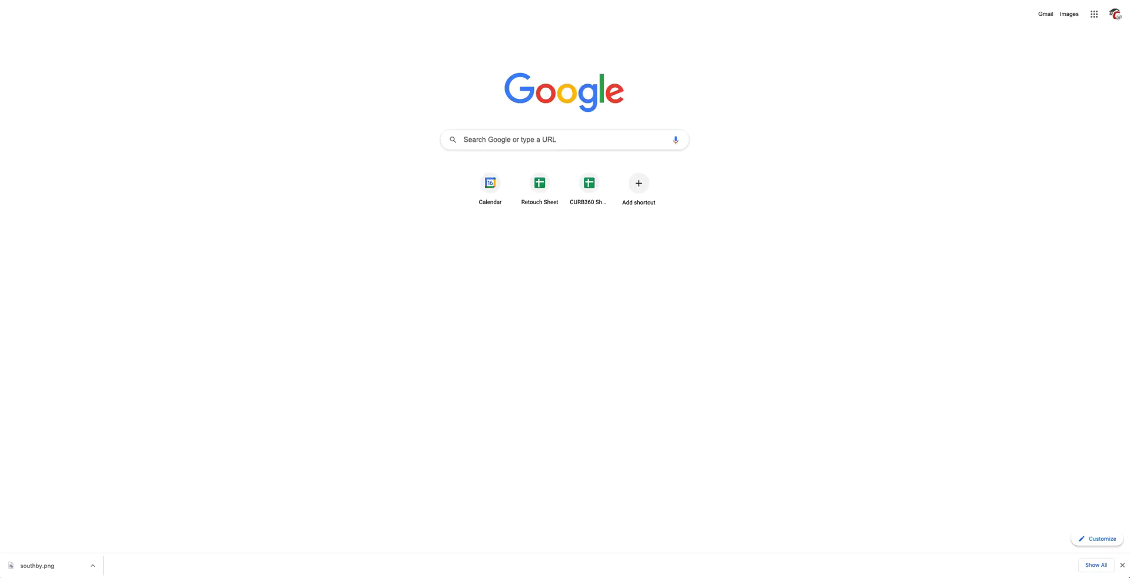
Open the Curb360 > Curb 360 — WordPress bookmark and log in with the saved credentials.
left_click(181, 1)
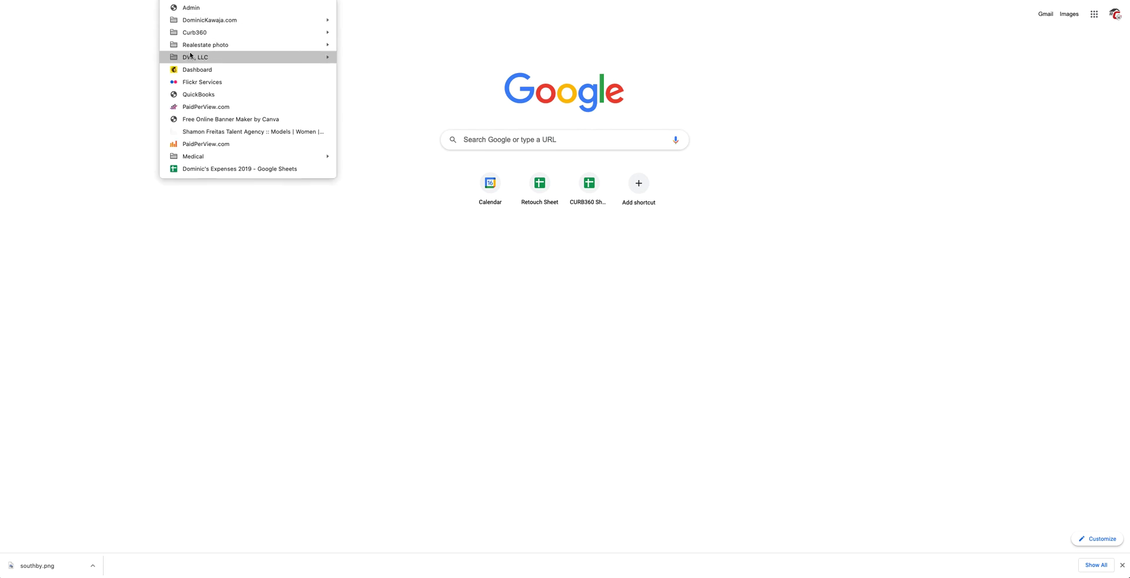
mouse_move(192, 35)
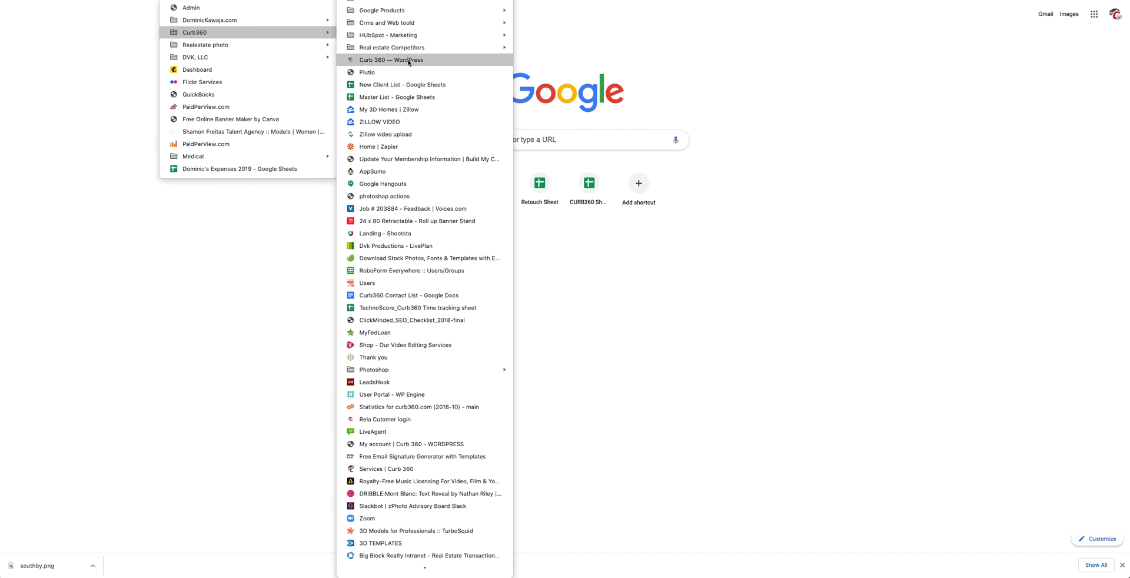
left_click(408, 59)
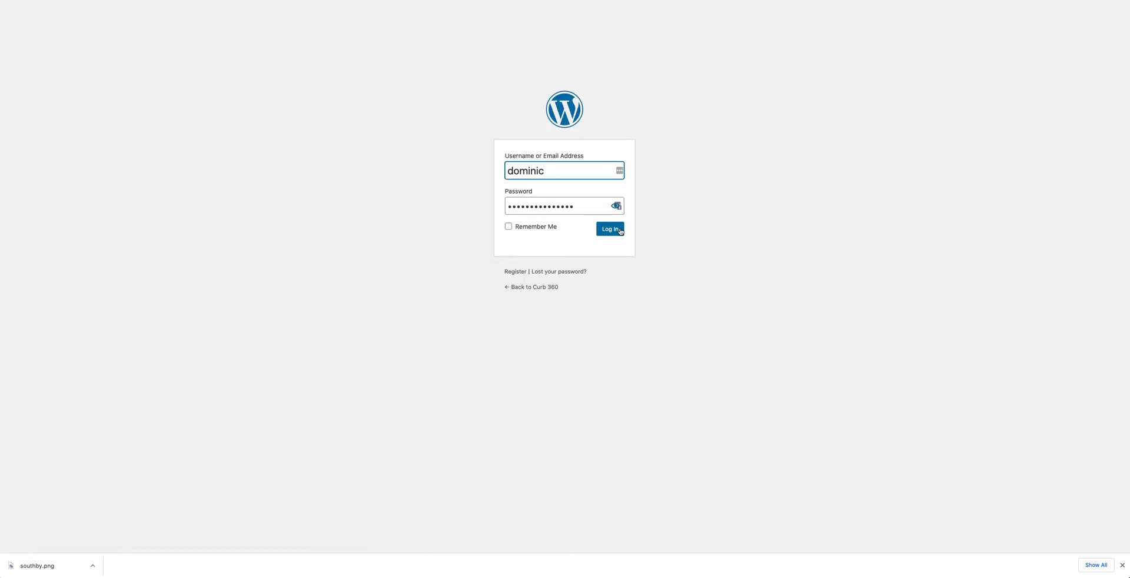
left_click(620, 231)
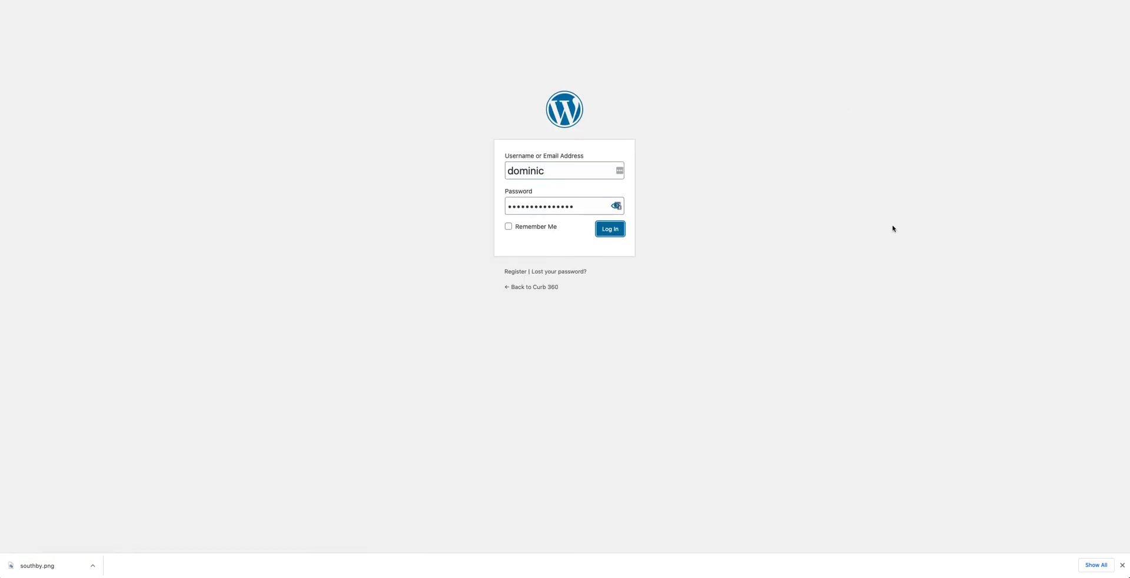
Submit the login and open Bookly's Dashboard: 31 approved, 0 pending, 33 total appointments.
key("Return")
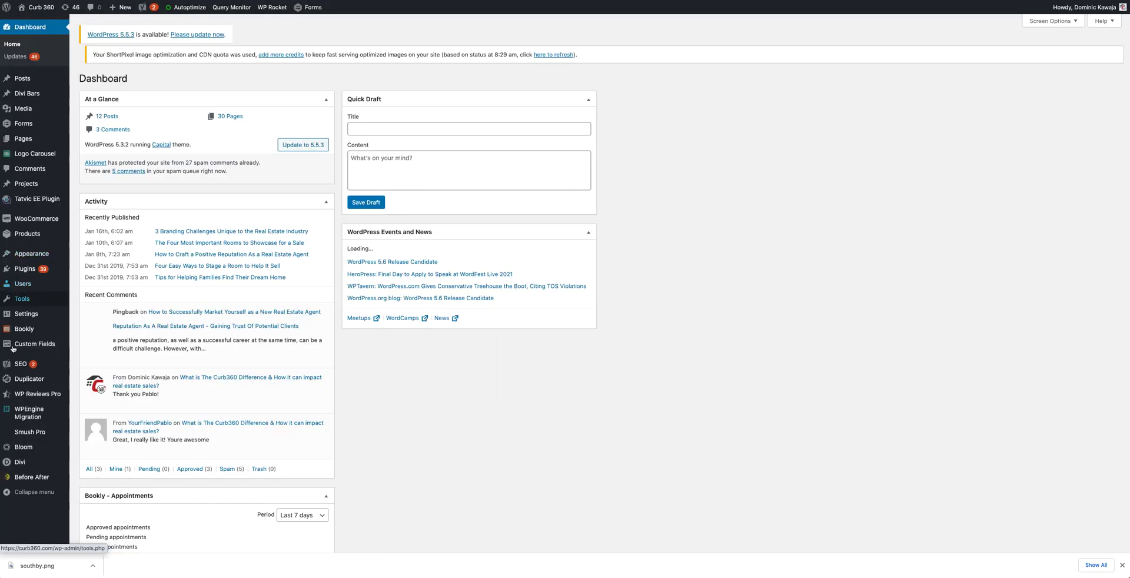
mouse_move(44, 330)
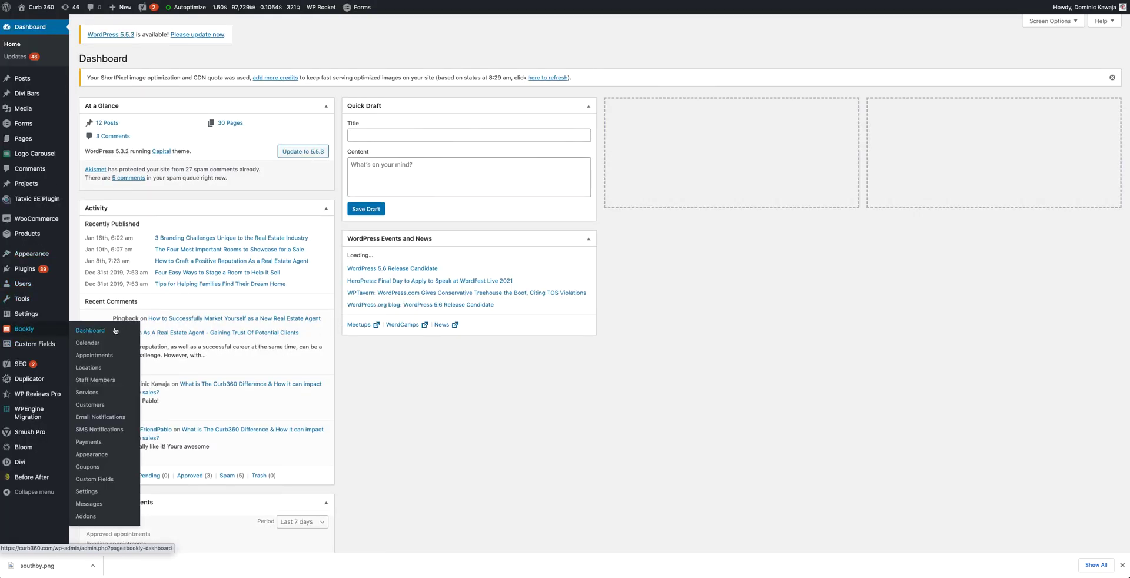
left_click(94, 405)
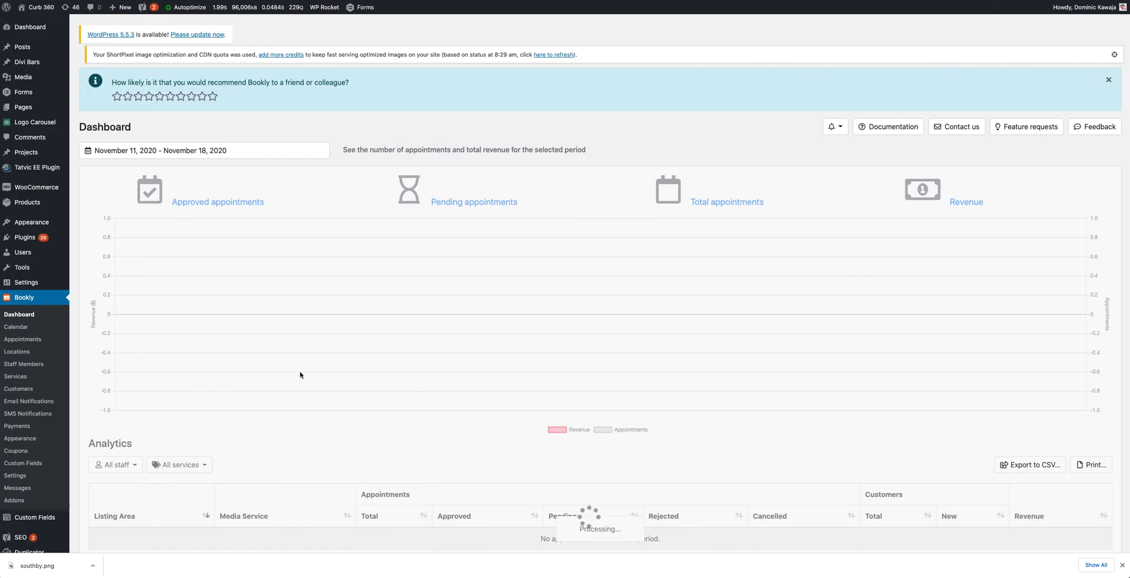
scroll(301, 374, "down", 1)
scroll(300, 375, "down", 5)
scroll(301, 374, "up", 5)
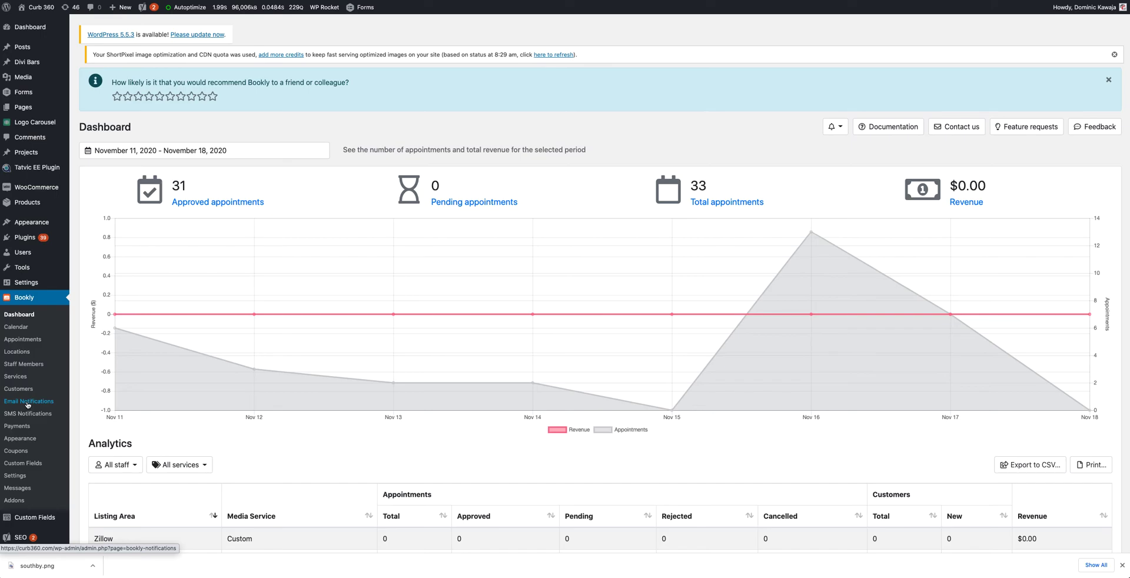
Open Bookly's Email Notifications list in WordPress, then bring up the Gmail 'Emails from the system' thread.
left_click(28, 403)
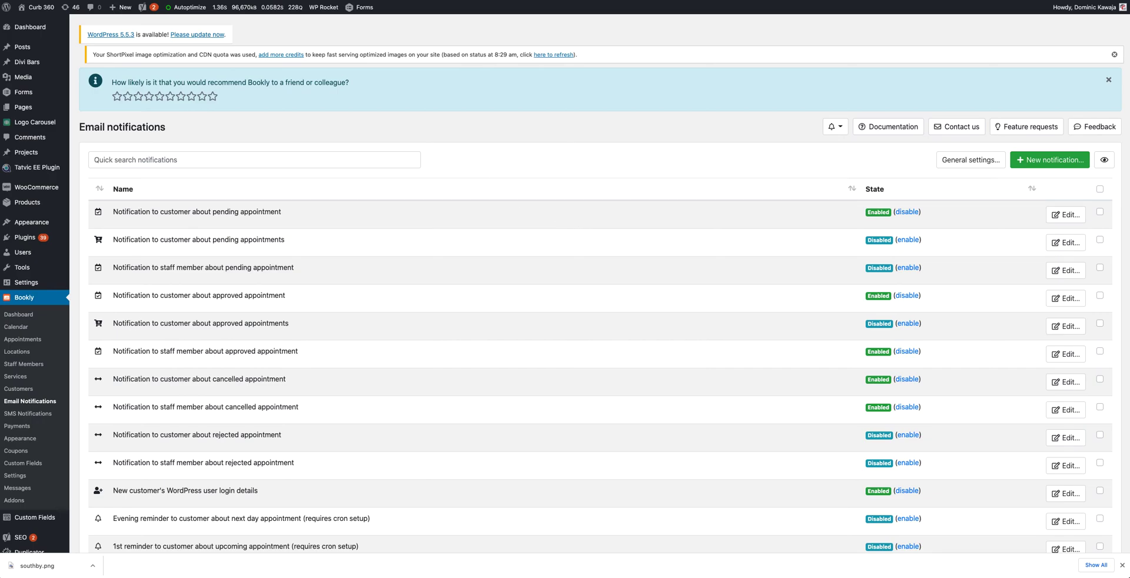
key("ctrl+Tab")
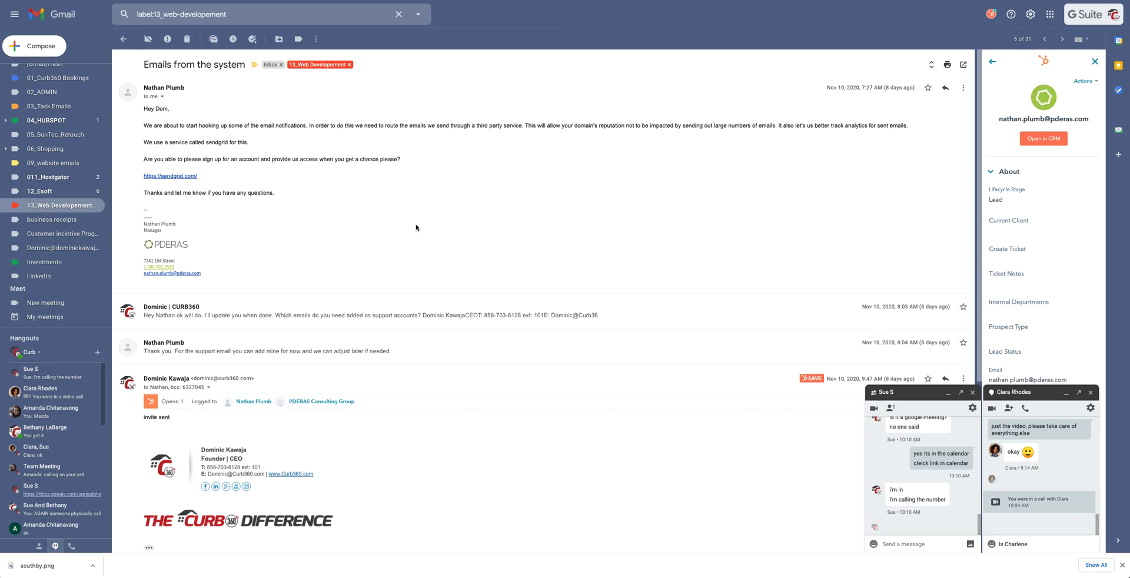
Return from the Gmail thread to the Google Meet tab showing the shared Curb360 screen.
key("ctrl+Tab")
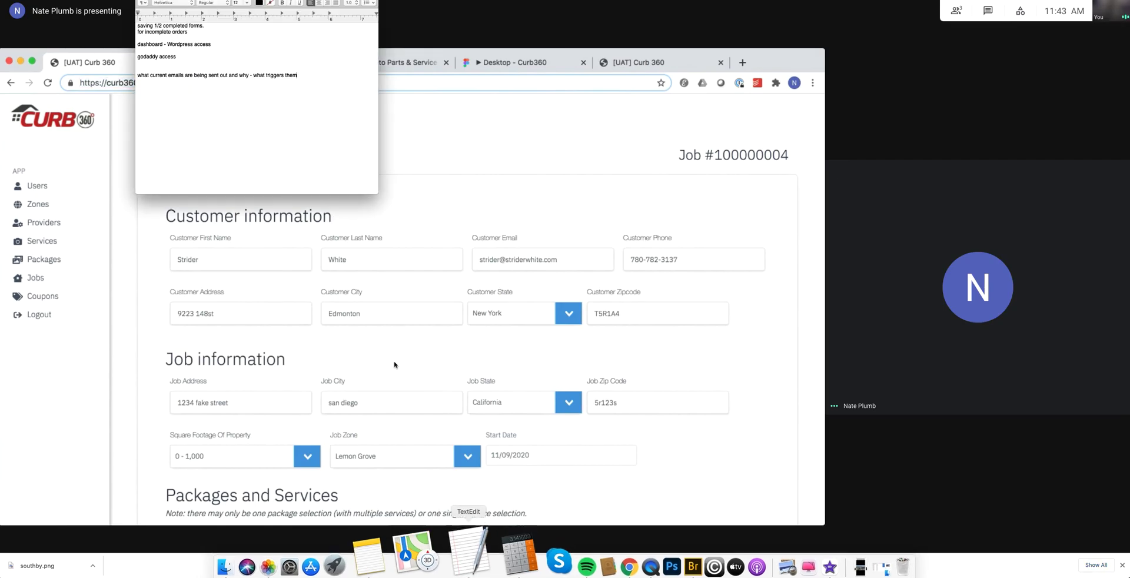
Add a new 'Server access - hostgator' line at the end of the TextEdit notes.
key("Return")
key("Return")
type("Serv")
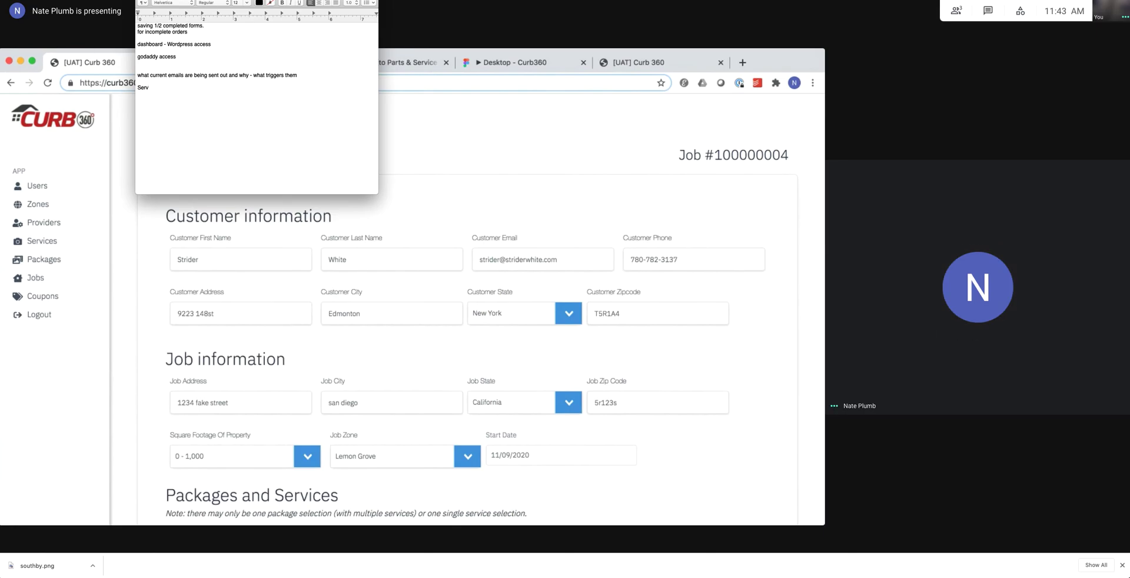
left_click(85, 76)
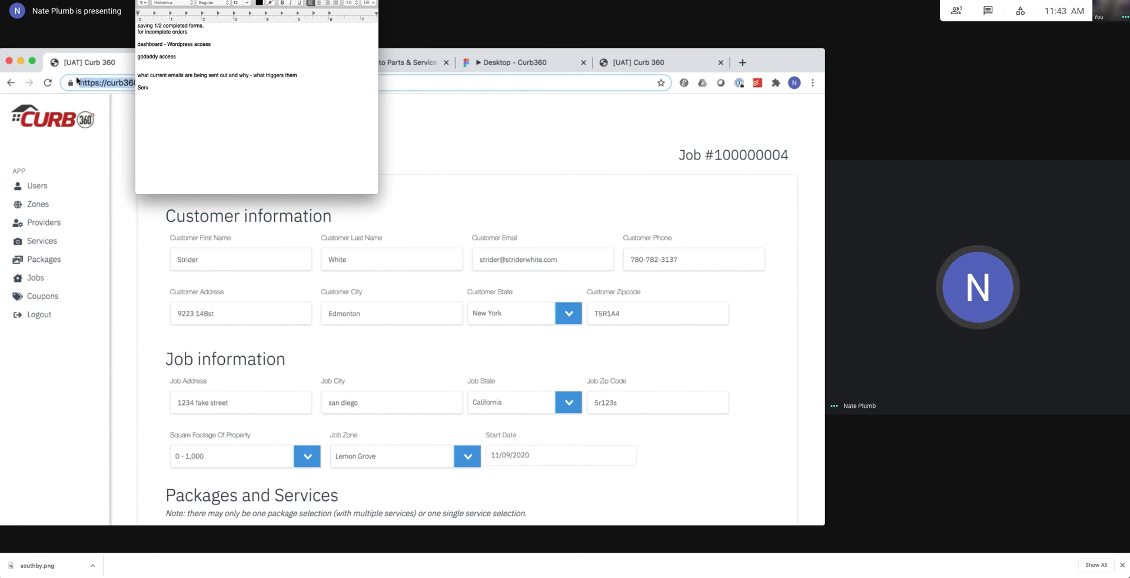
type("er access - host")
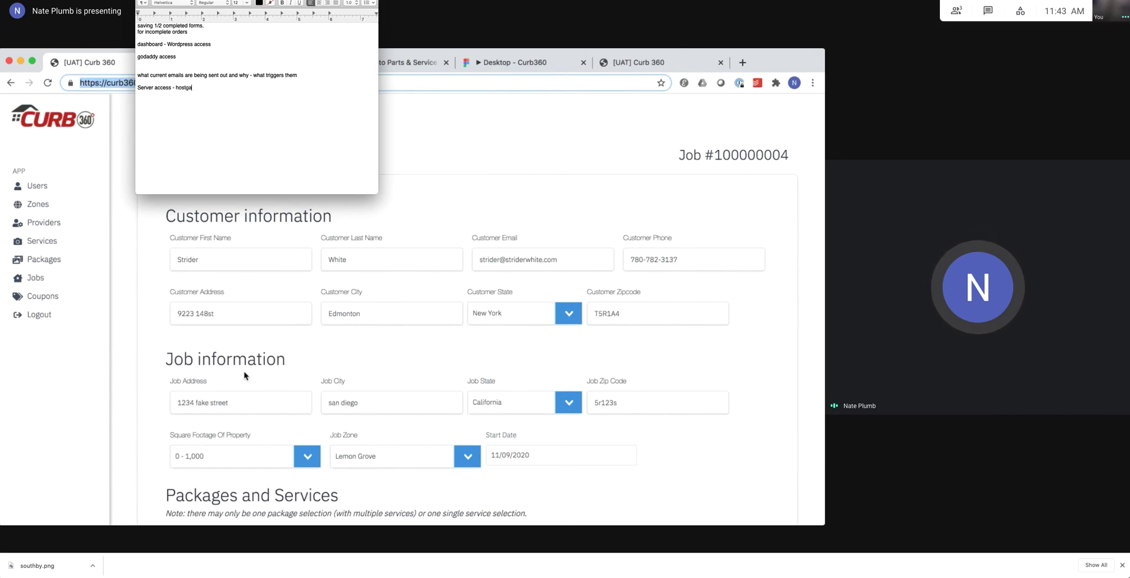
type(" gator")
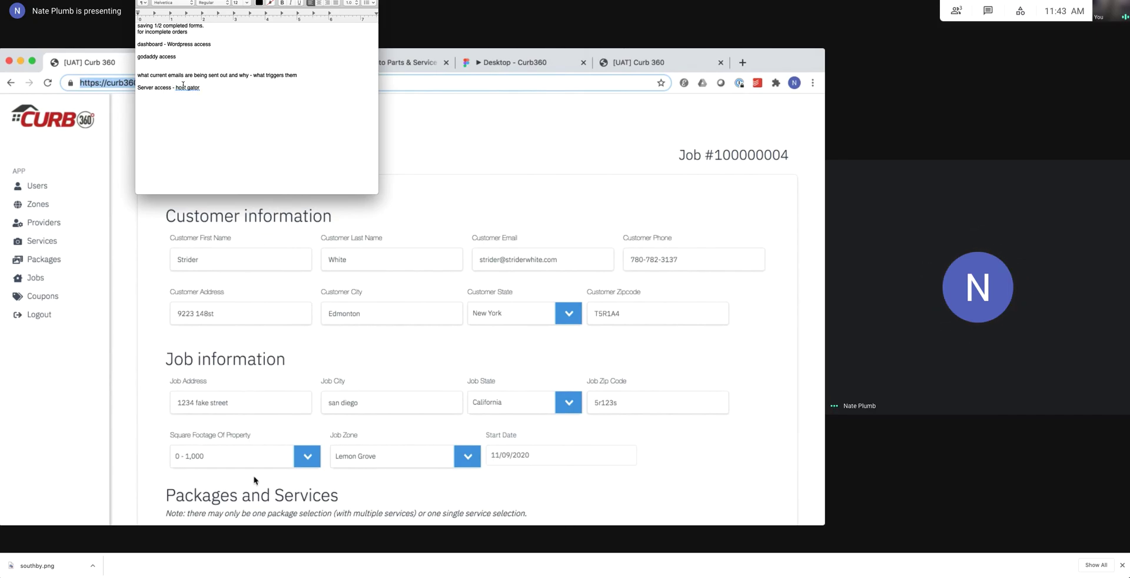
left_click(188, 86)
key("BackSpace")
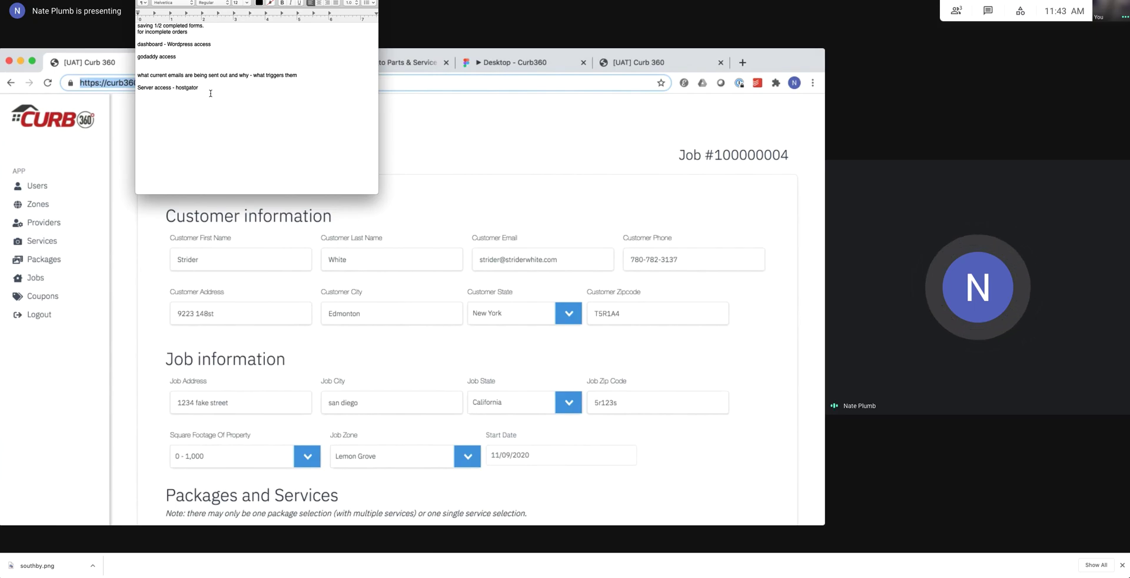
Rework the hostgator word on the server line, check its spelling suggestions, then put the notes aside.
left_click(139, 87)
type("Hostg")
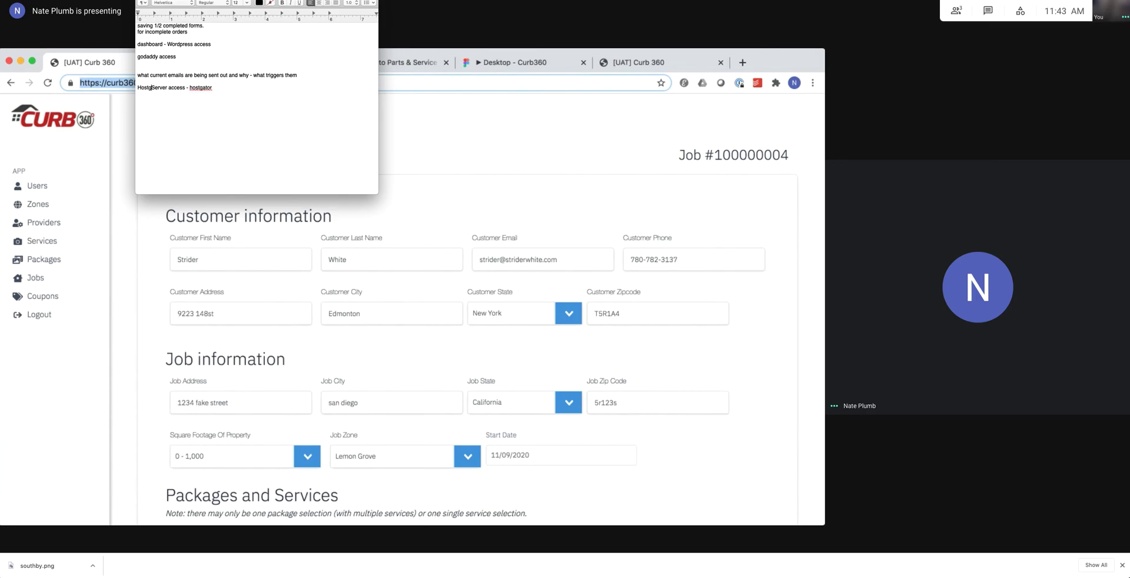
key("BackSpace")
type("gatotor")
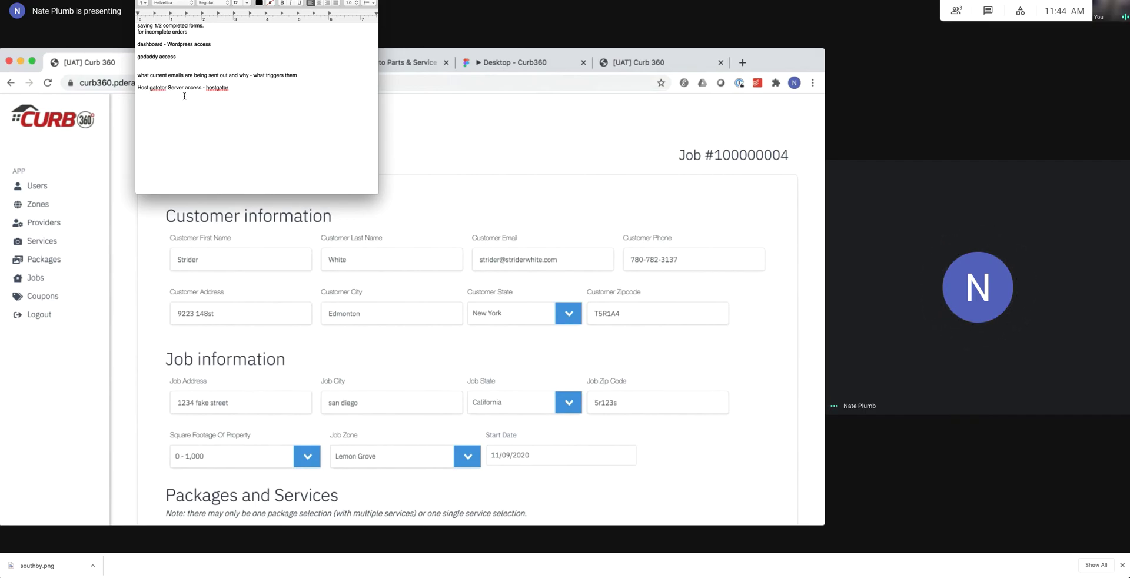
right_click(159, 88)
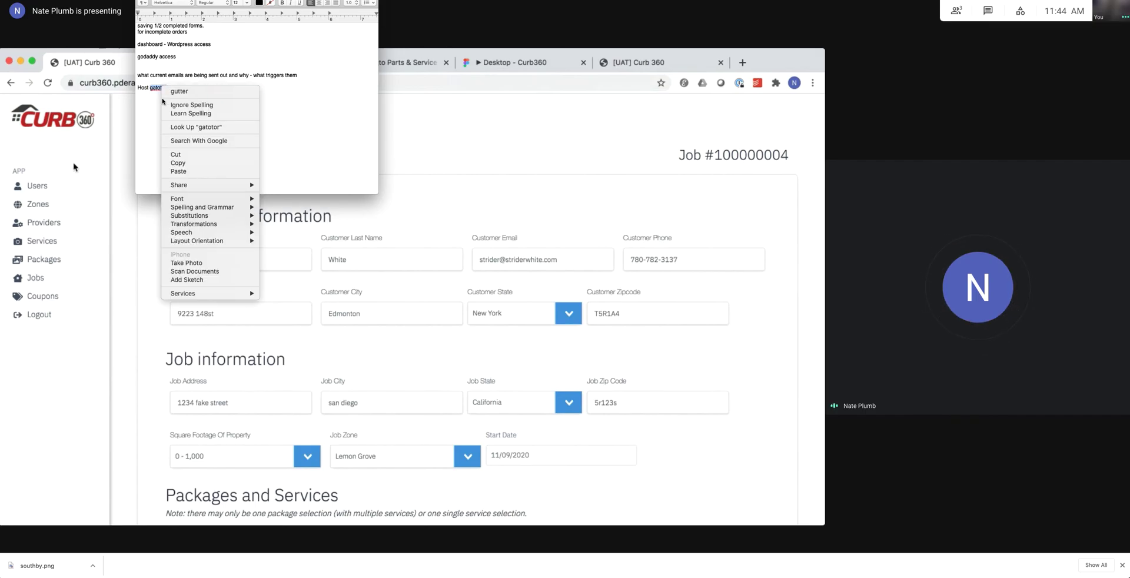
left_click(329, 119)
key("super+Tab")
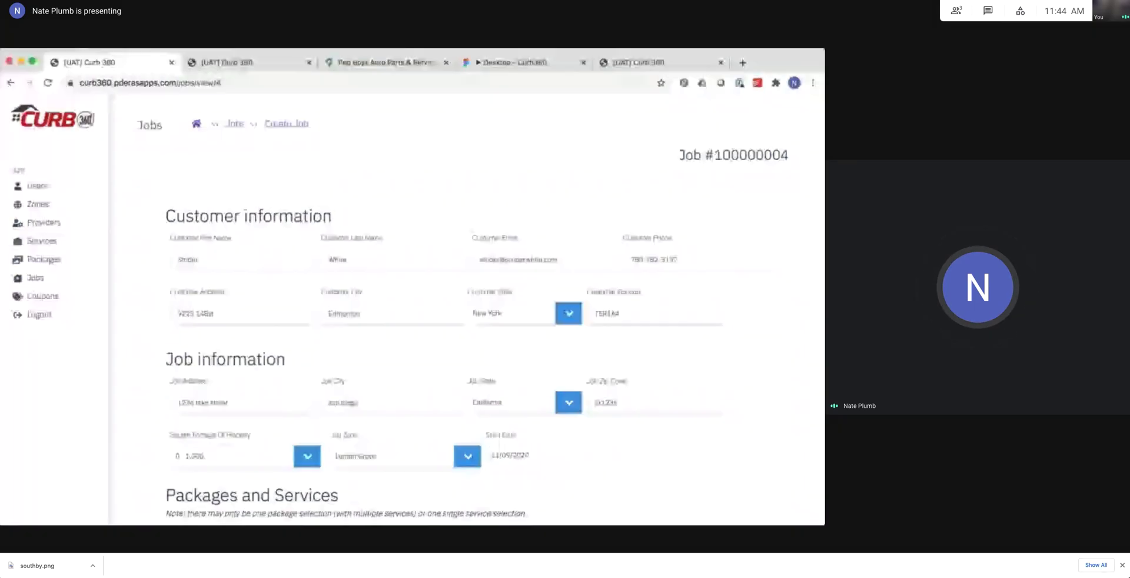